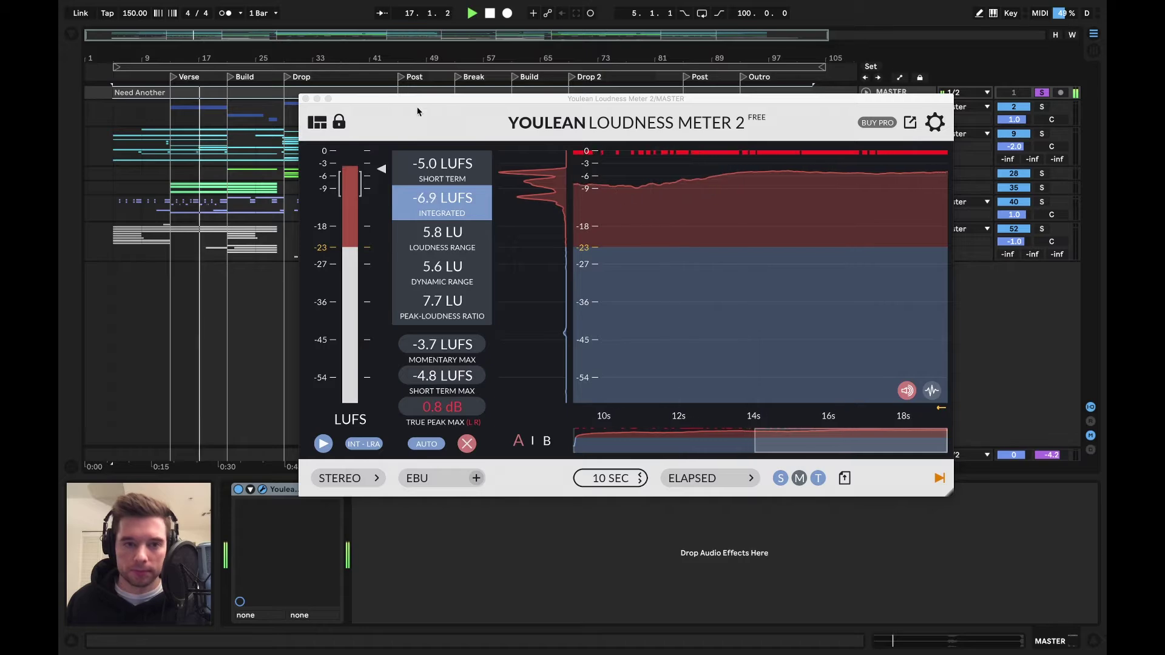
Step: Move the Youlean Loudness Meter window aside and close it
{"action": "left_click_drag", "start_coordinate": [377, 99], "coordinate": [512, 205]}
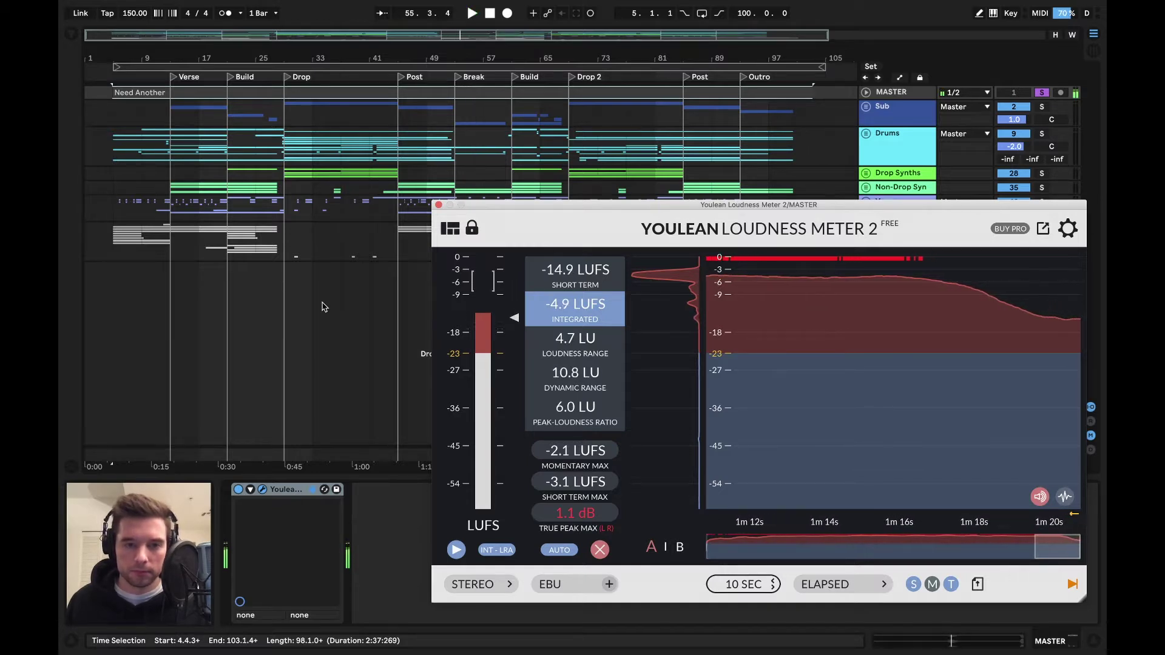
{"action": "left_click", "coordinate": [439, 206]}
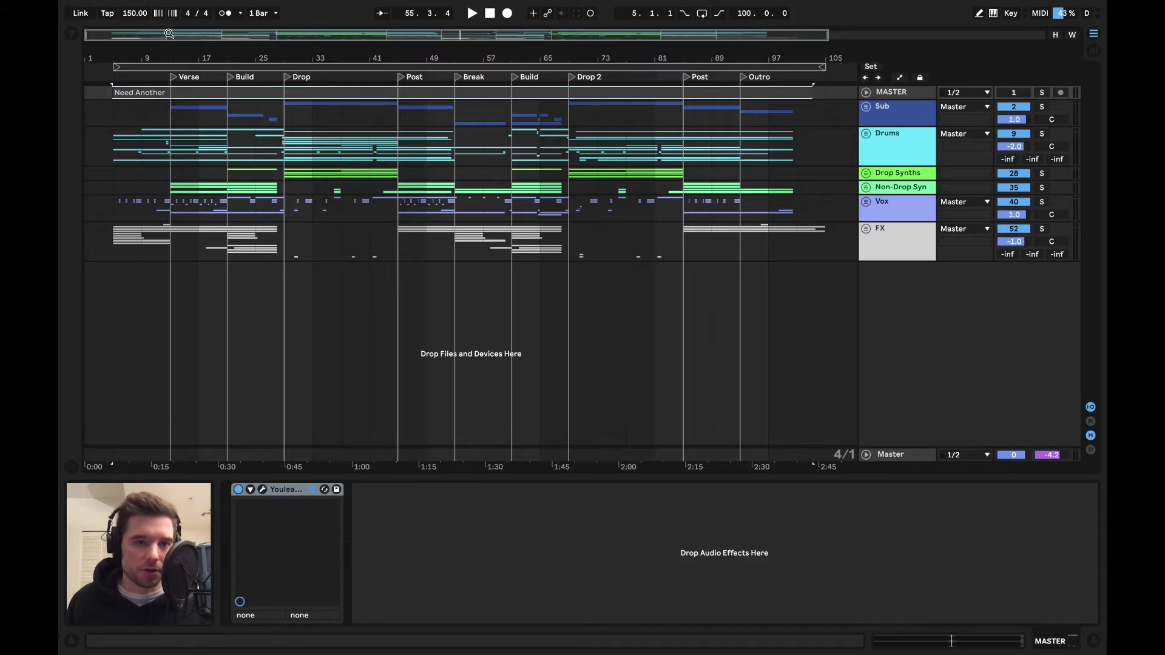
Step: Open the Drums group and play its K & S group soloed from the start of the Verse at bar 13
{"action": "left_click_drag", "start_coordinate": [169, 35], "coordinate": [282, 157]}
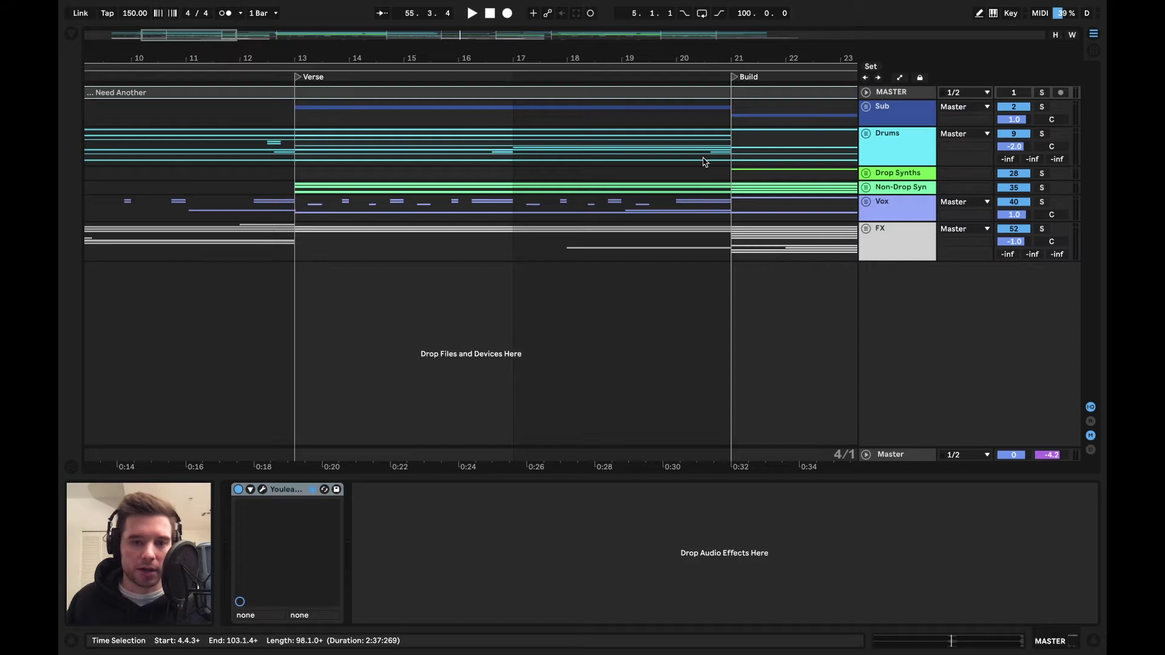
{"action": "left_click", "coordinate": [866, 133]}
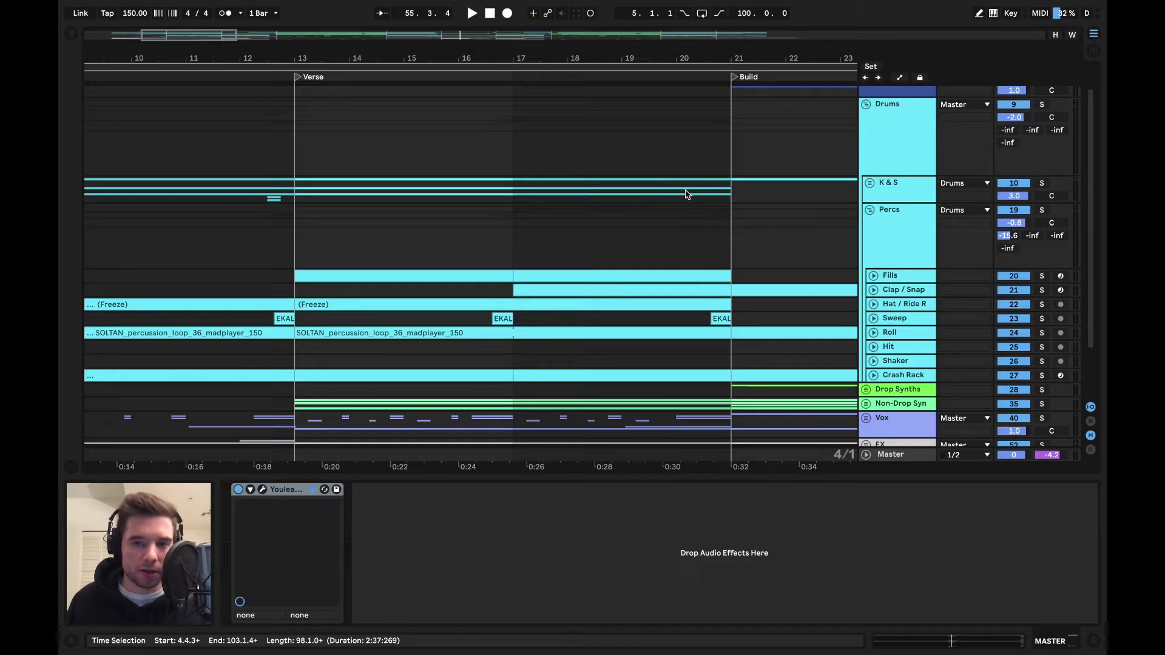
{"action": "left_click", "coordinate": [302, 195]}
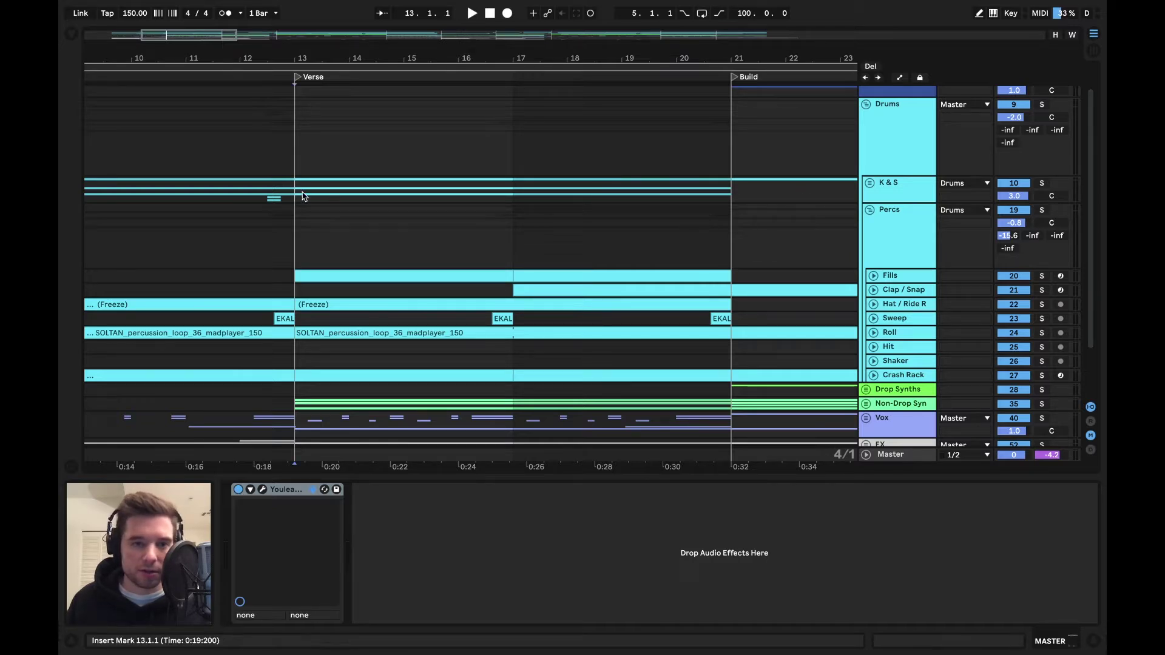
{"action": "left_click", "coordinate": [1042, 183]}
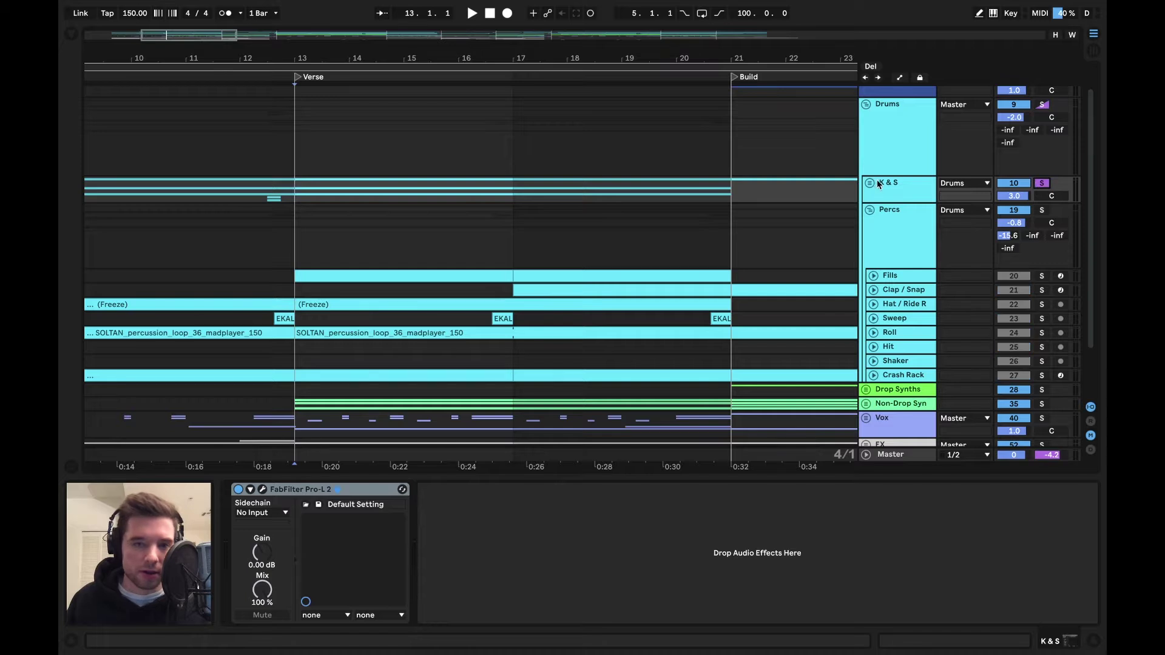
{"action": "key", "text": "space"}
Step: Expand the K & S group with its first Kick and Snare tracks, and select the Snare clip that ends at the Build
{"action": "left_click", "coordinate": [870, 182]}
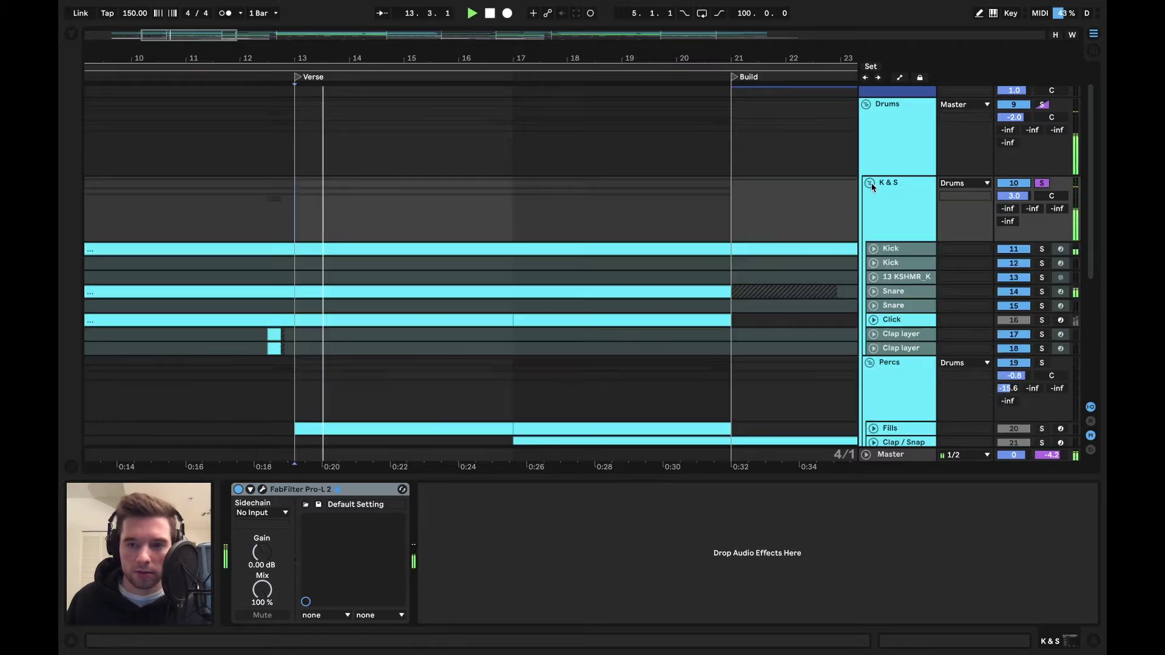
{"action": "left_click", "coordinate": [874, 249]}
{"action": "scroll", "coordinate": [875, 273], "scroll_direction": "down", "scroll_amount": 2}
{"action": "left_click", "coordinate": [873, 293]}
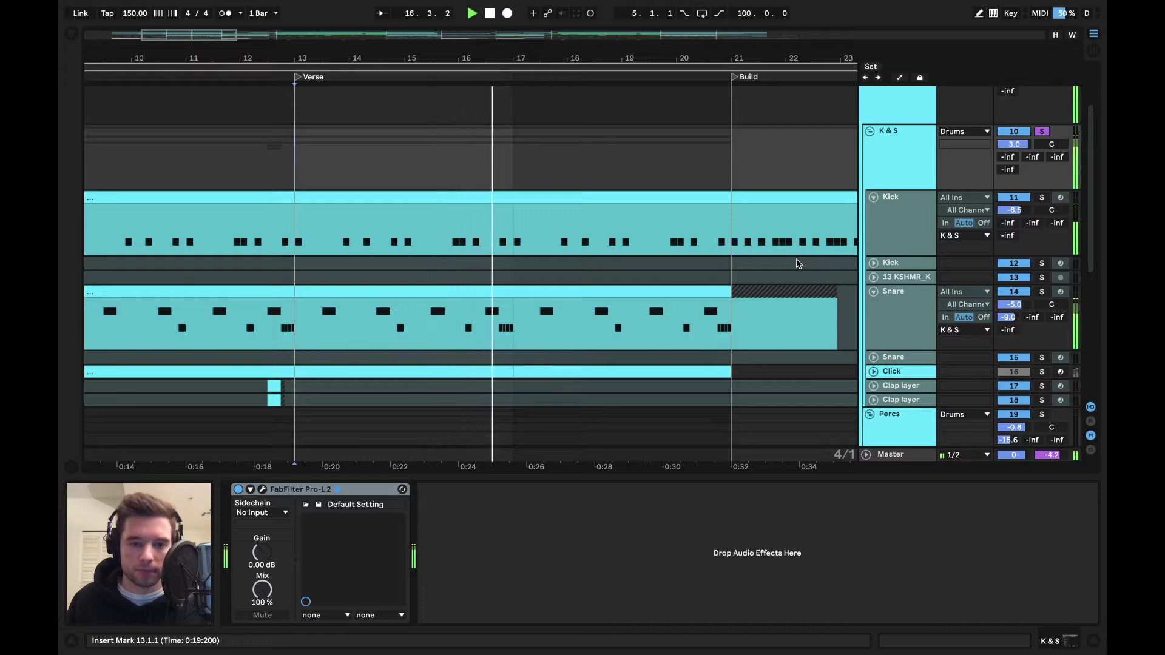
{"action": "left_click", "coordinate": [690, 291]}
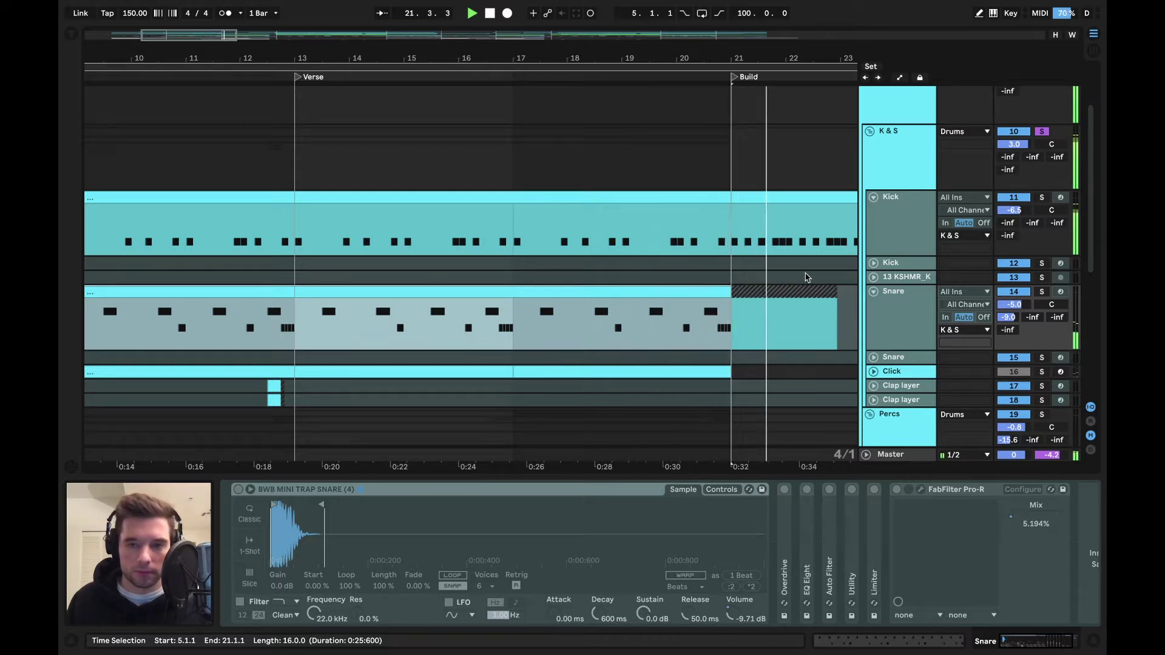
Step: Stop playback, then unsolo and collapse the K & S group
{"action": "key", "text": "space"}
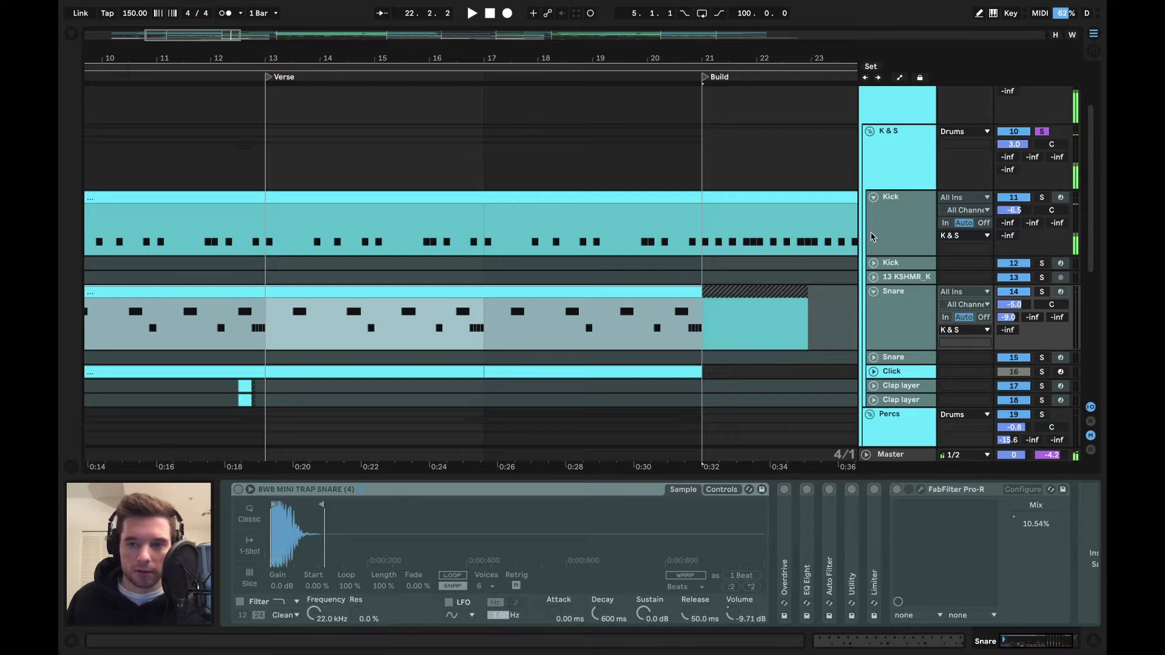
{"action": "left_click", "coordinate": [1042, 131]}
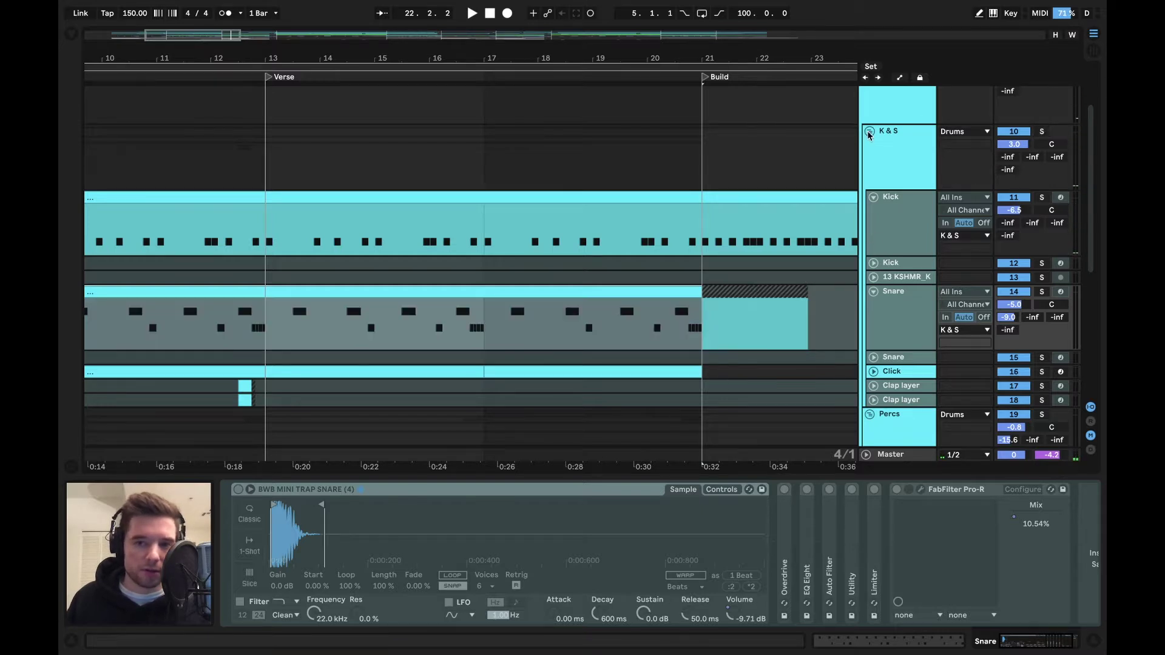
{"action": "left_click", "coordinate": [870, 133]}
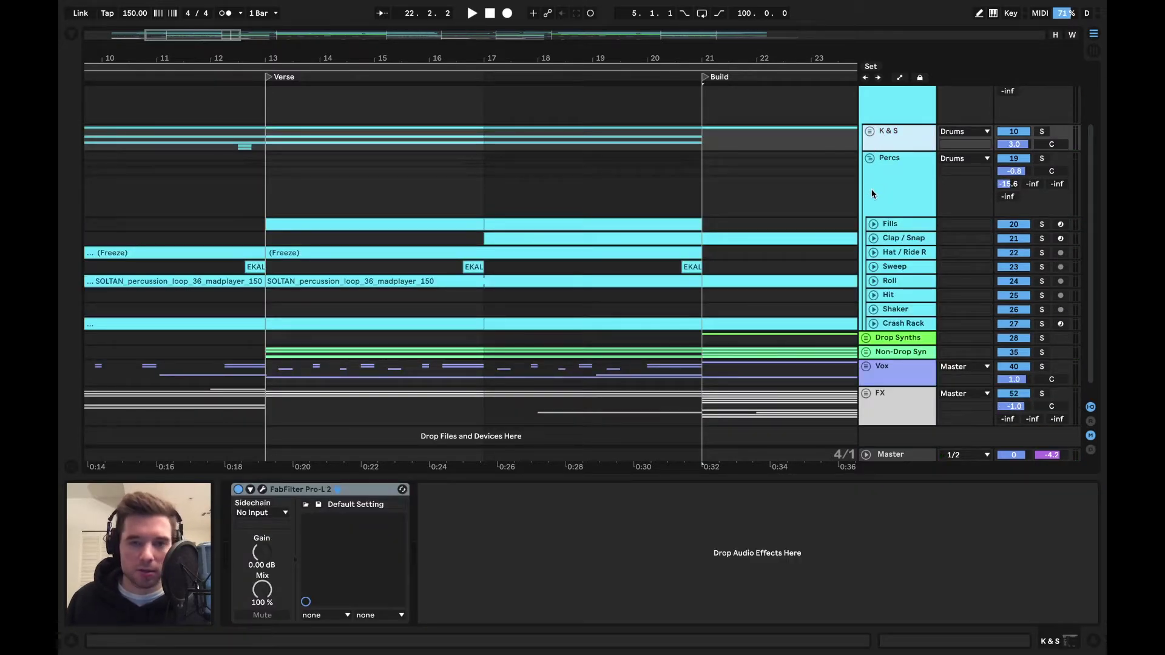
Step: Solo the Percs group and play it from the start of the Verse at bar 13
{"action": "left_click", "coordinate": [1042, 159]}
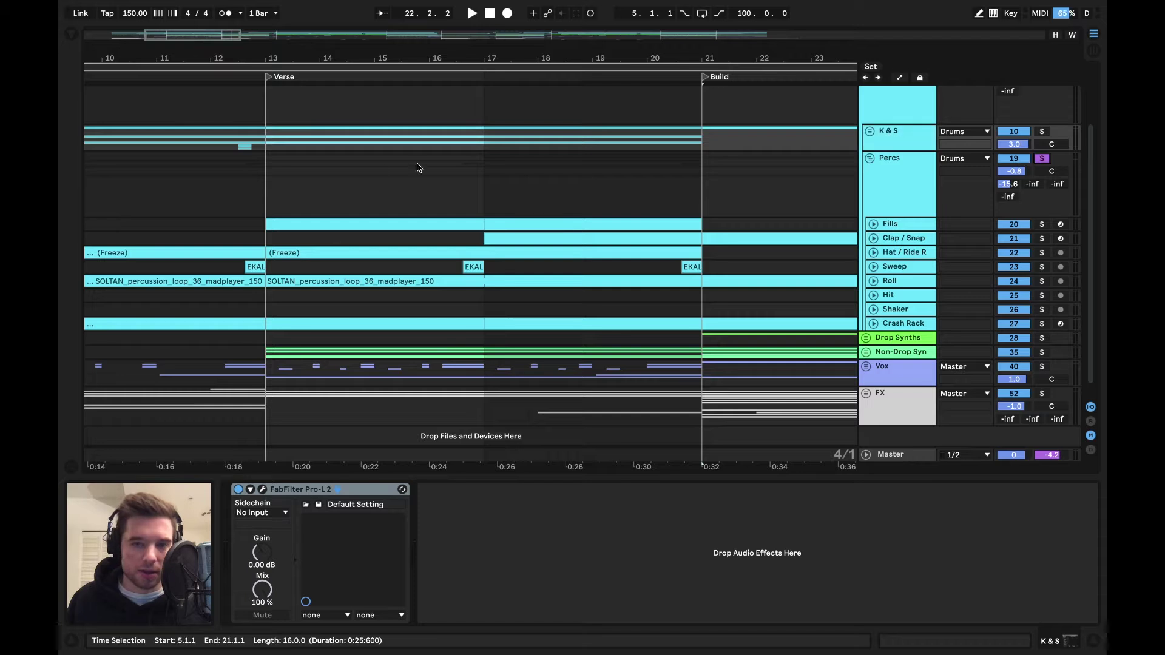
{"action": "left_click", "coordinate": [265, 197]}
{"action": "key", "text": "space"}
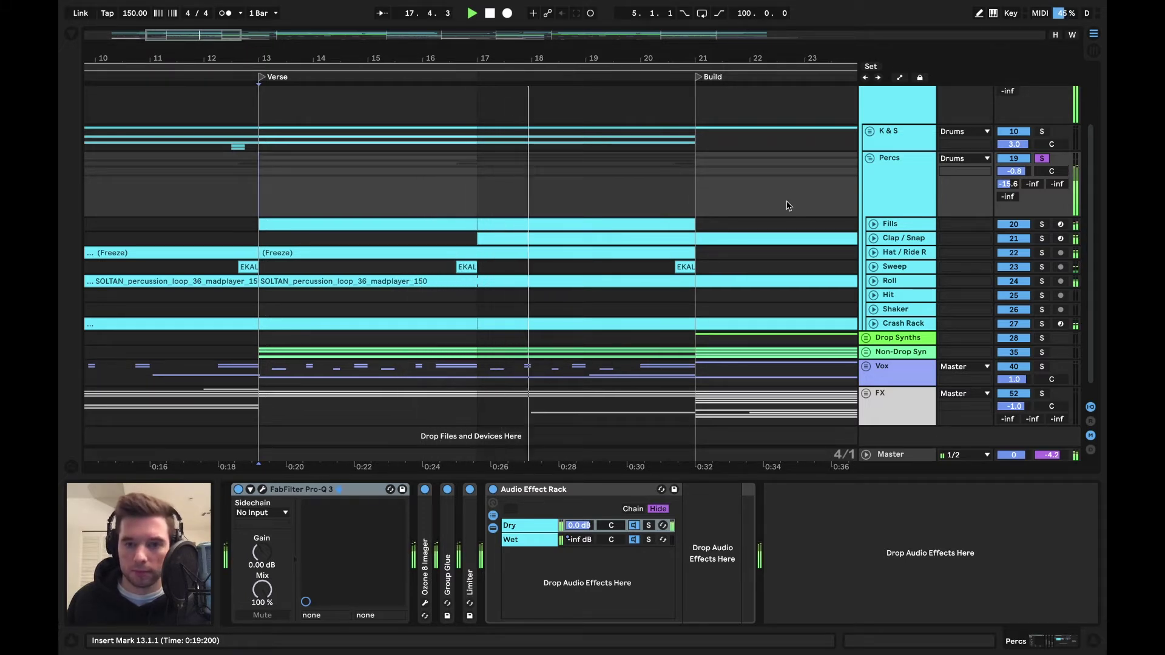
Step: Unfold the Fills, Clap / Snap, Hat / Ride R, Sweep, Roll and Crash Rack tracks to show their clip contents
{"action": "left_click", "coordinate": [874, 227]}
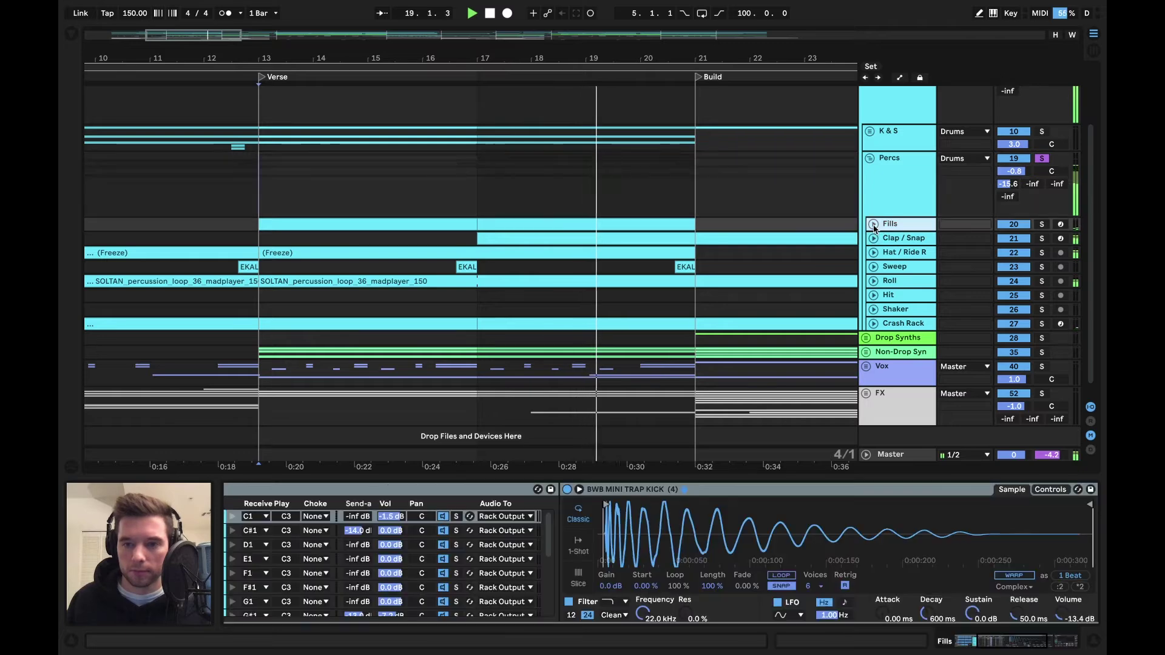
{"action": "left_click", "coordinate": [874, 225]}
{"action": "scroll", "coordinate": [873, 226], "scroll_direction": "down", "scroll_amount": 3}
{"action": "left_click", "coordinate": [874, 227]}
{"action": "scroll", "coordinate": [874, 228], "scroll_direction": "down", "scroll_amount": 2}
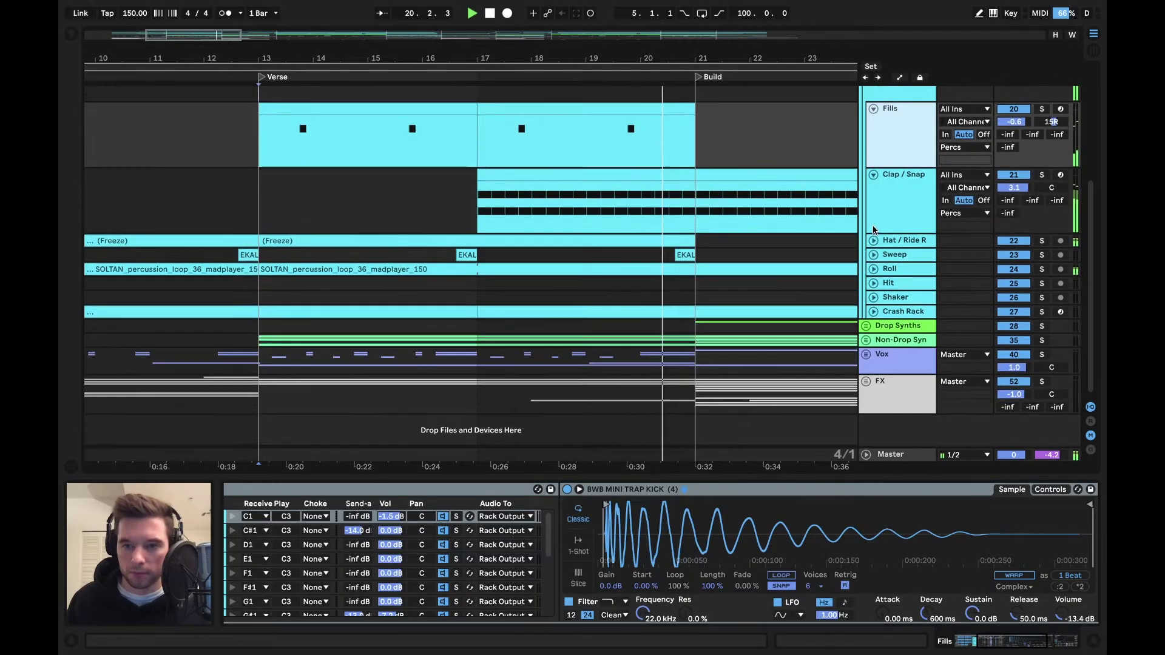
{"action": "left_click", "coordinate": [874, 240]}
{"action": "left_click", "coordinate": [874, 311]}
{"action": "scroll", "coordinate": [873, 311], "scroll_direction": "down", "scroll_amount": 2}
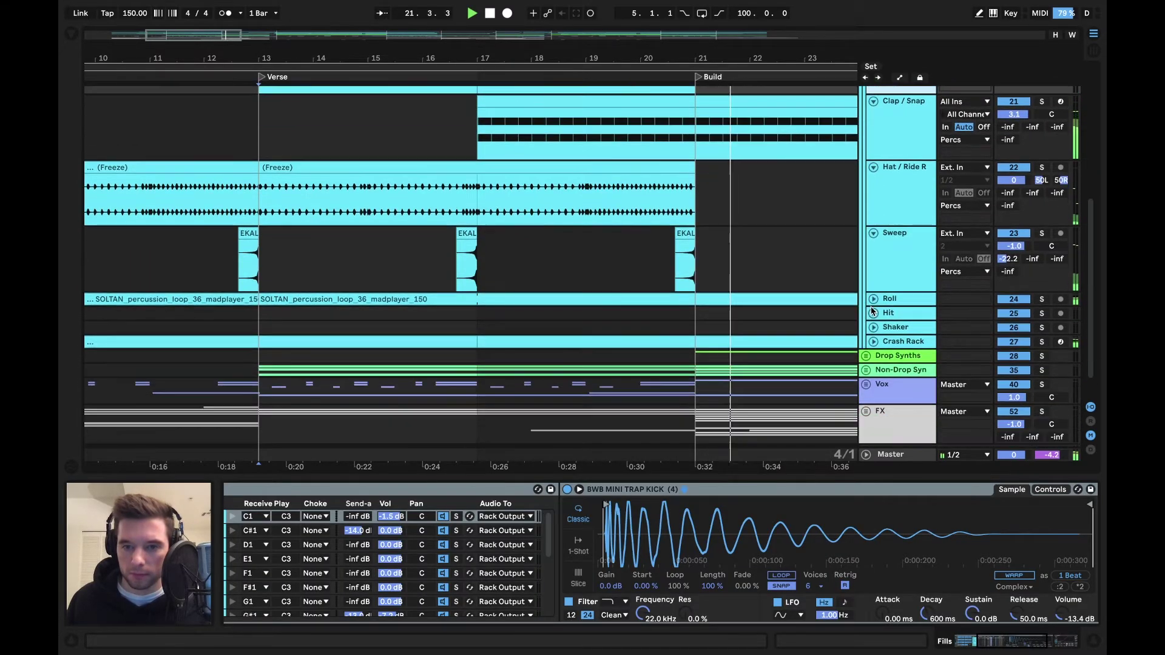
{"action": "left_click", "coordinate": [873, 299]}
{"action": "scroll", "coordinate": [873, 299], "scroll_direction": "down", "scroll_amount": 3}
{"action": "left_click", "coordinate": [874, 310]}
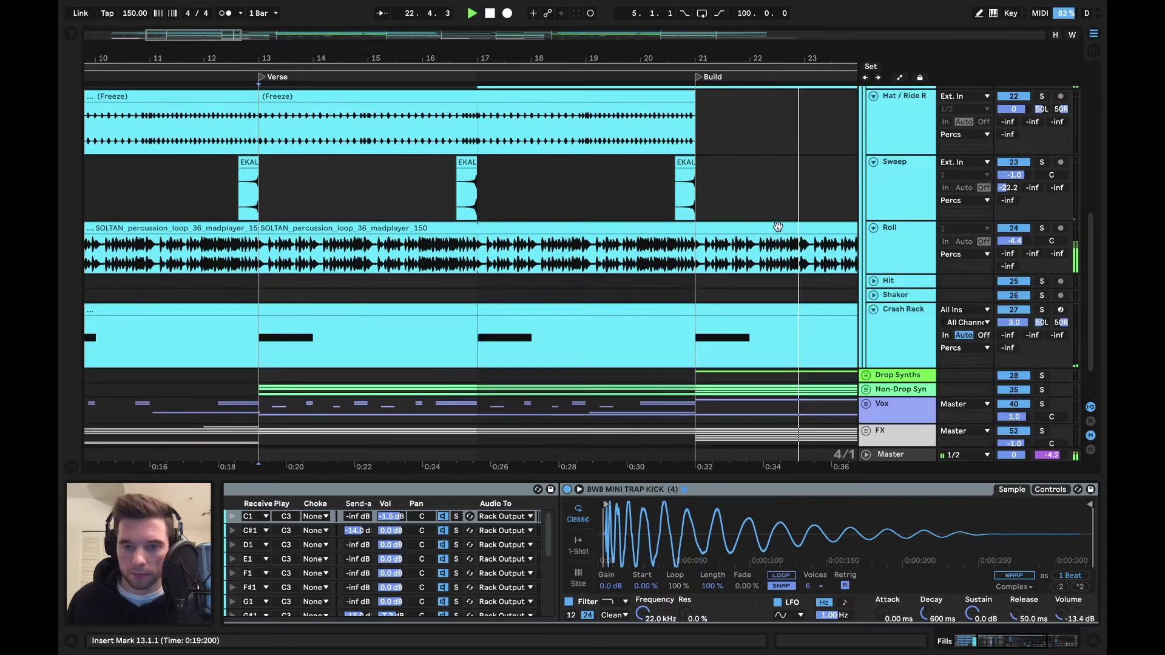
Step: Select the first Fills clip in the Verse, solo only the Fills track and bring its drum rack into view
{"action": "scroll", "coordinate": [743, 181], "scroll_direction": "up", "scroll_amount": 5}
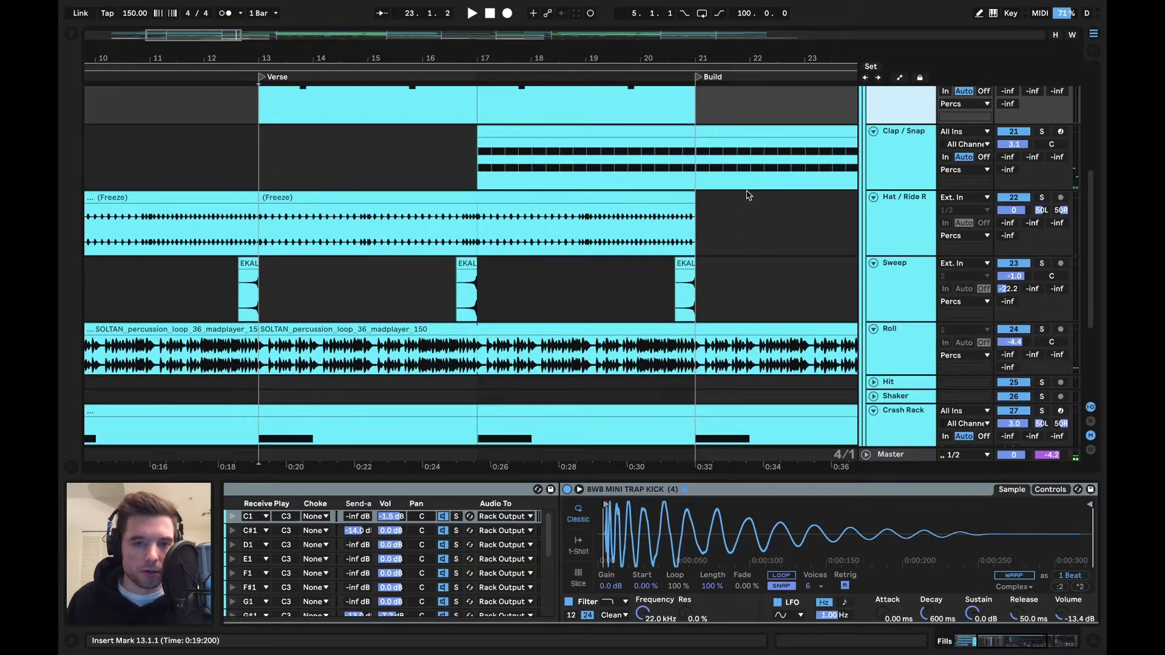
{"action": "scroll", "coordinate": [754, 136], "scroll_direction": "up", "scroll_amount": 1}
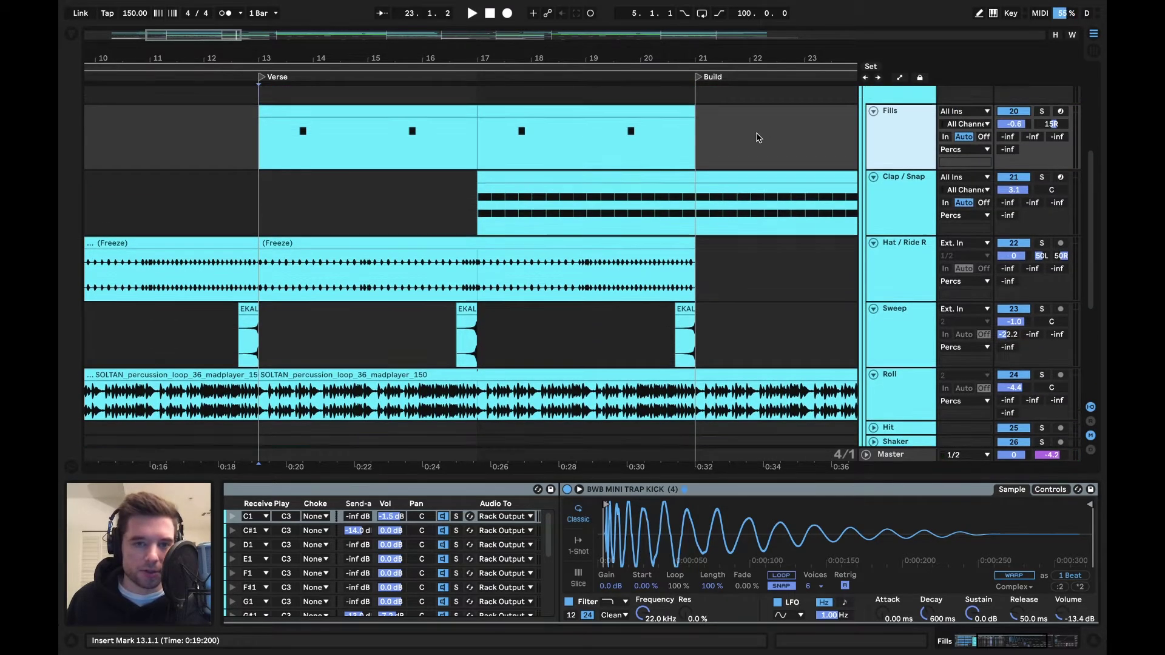
{"action": "left_click", "coordinate": [326, 117]}
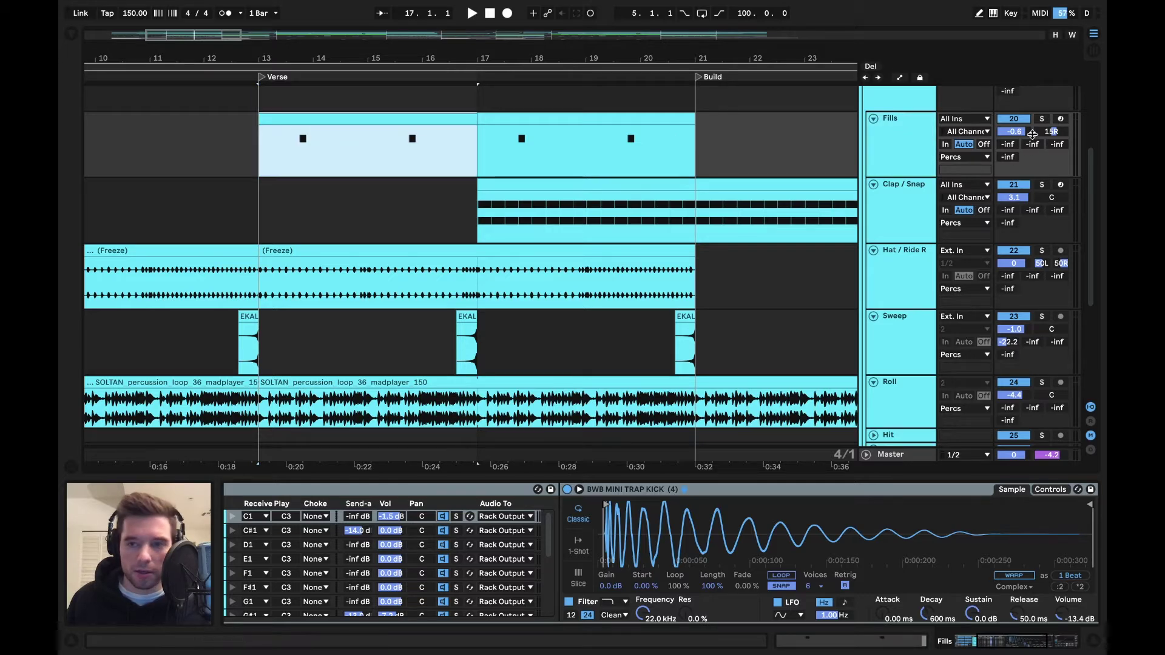
{"action": "key", "text": "0"}
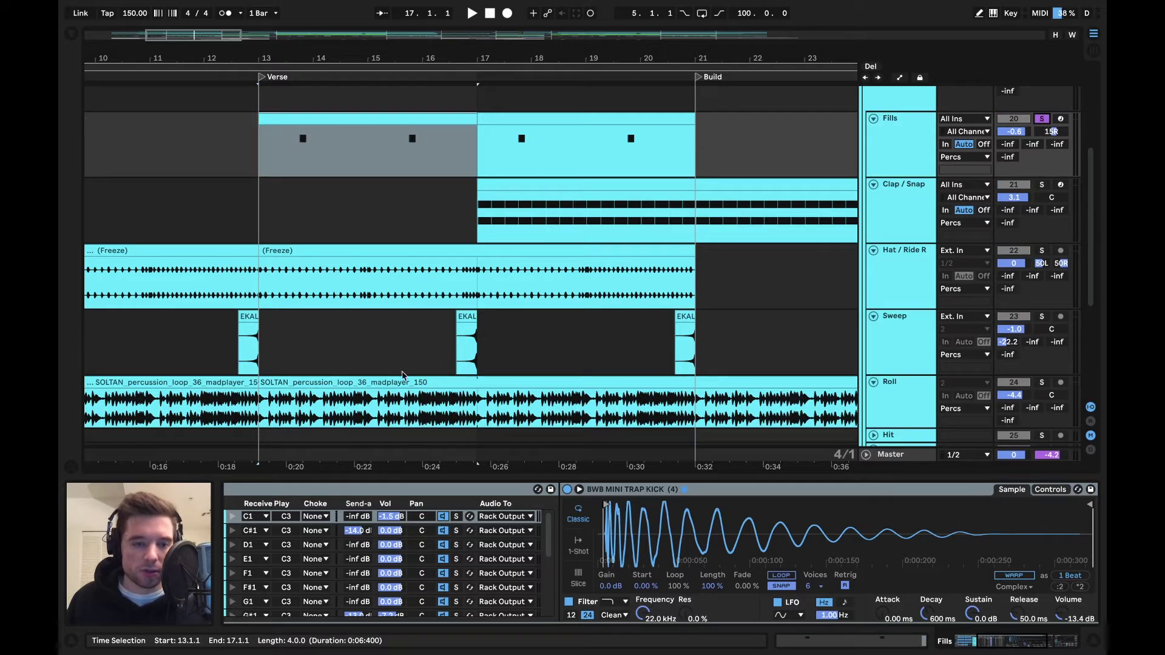
{"action": "left_click_drag", "start_coordinate": [1003, 644], "coordinate": [949, 649]}
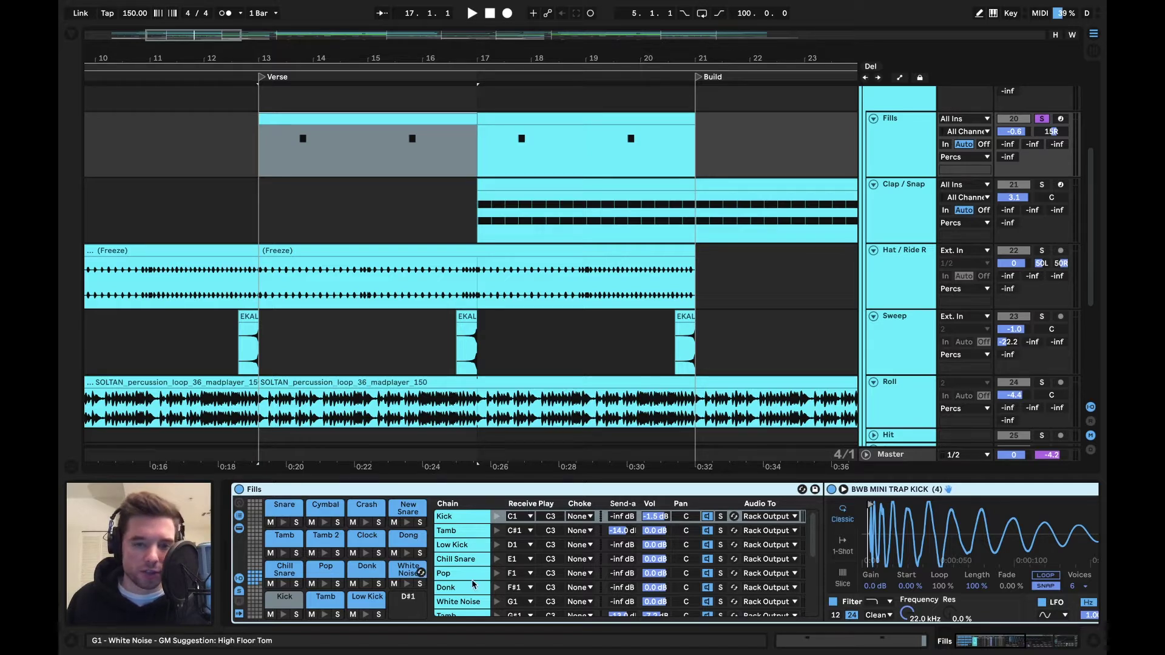
Step: Show the notes of the first Fills clip, audition its Snare notes and play the soloed track briefly
{"action": "left_click", "coordinate": [376, 117]}
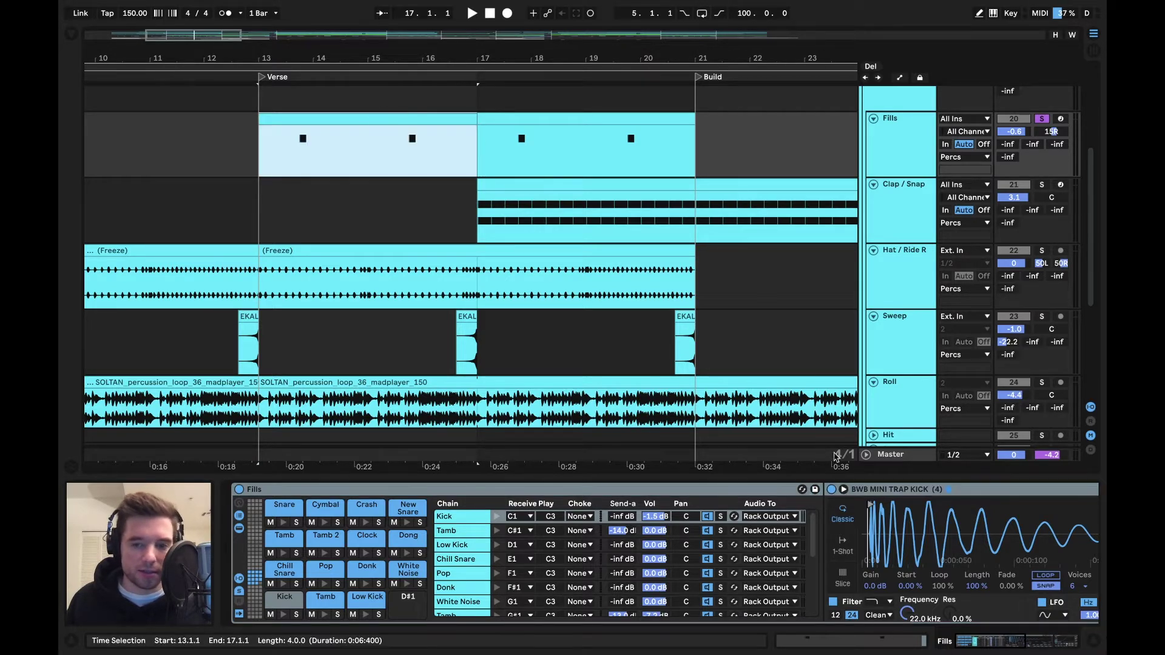
{"action": "key", "text": "shift+Tab"}
{"action": "scroll", "coordinate": [526, 579], "scroll_direction": "up", "scroll_amount": 4}
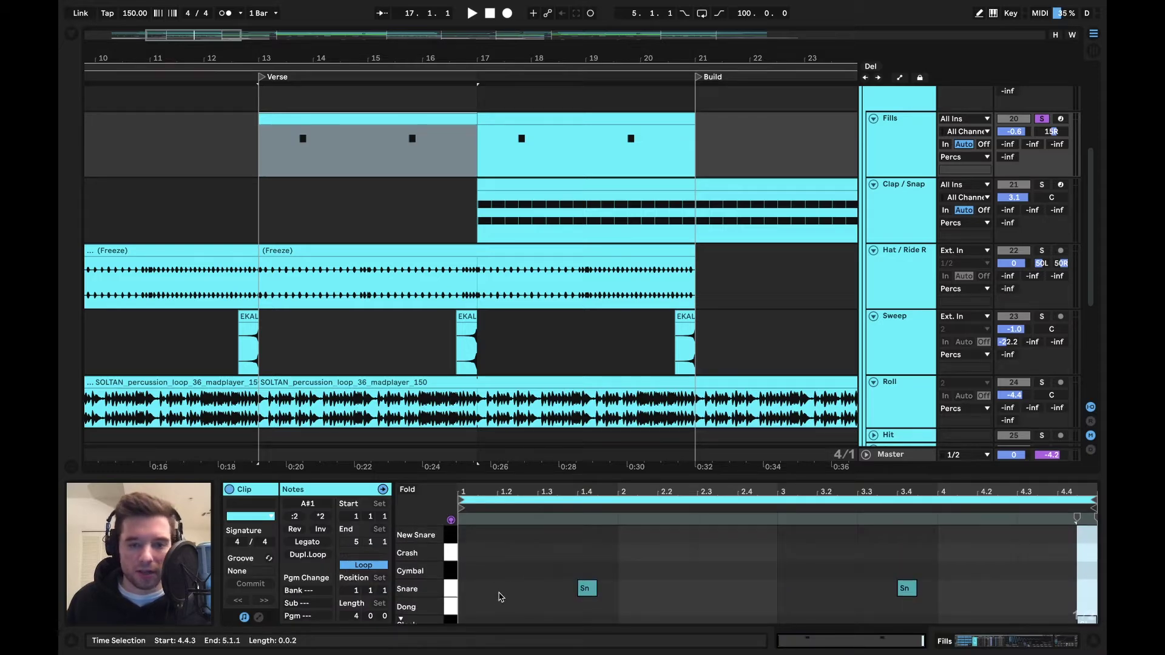
{"action": "left_click", "coordinate": [452, 598]}
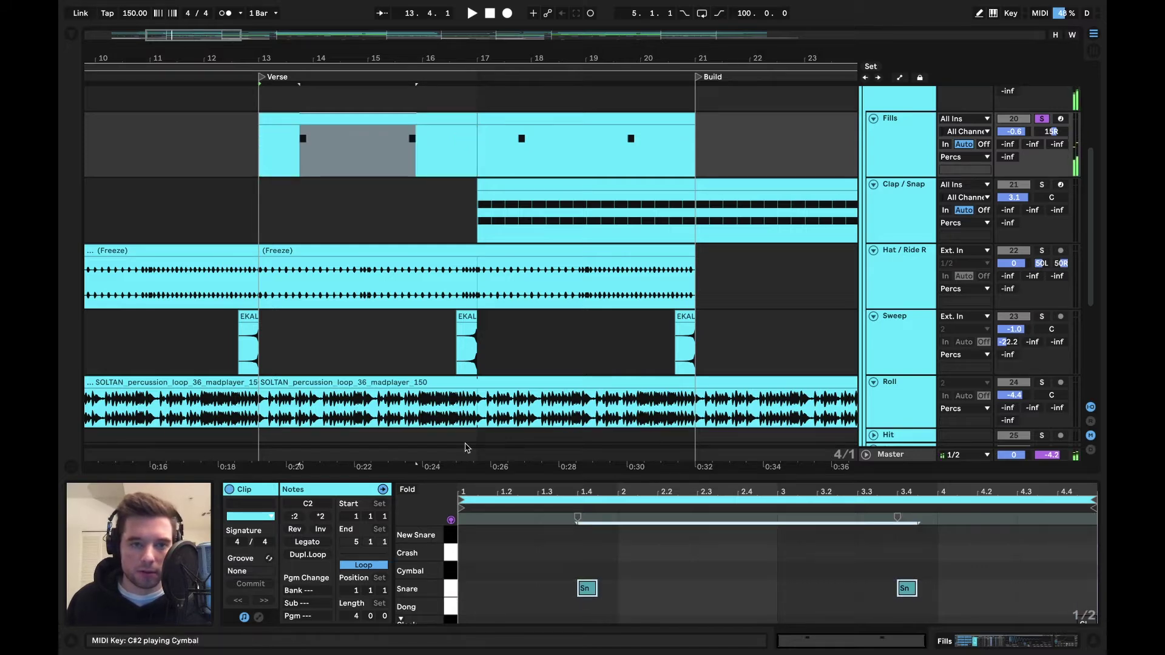
{"action": "key", "text": "space"}
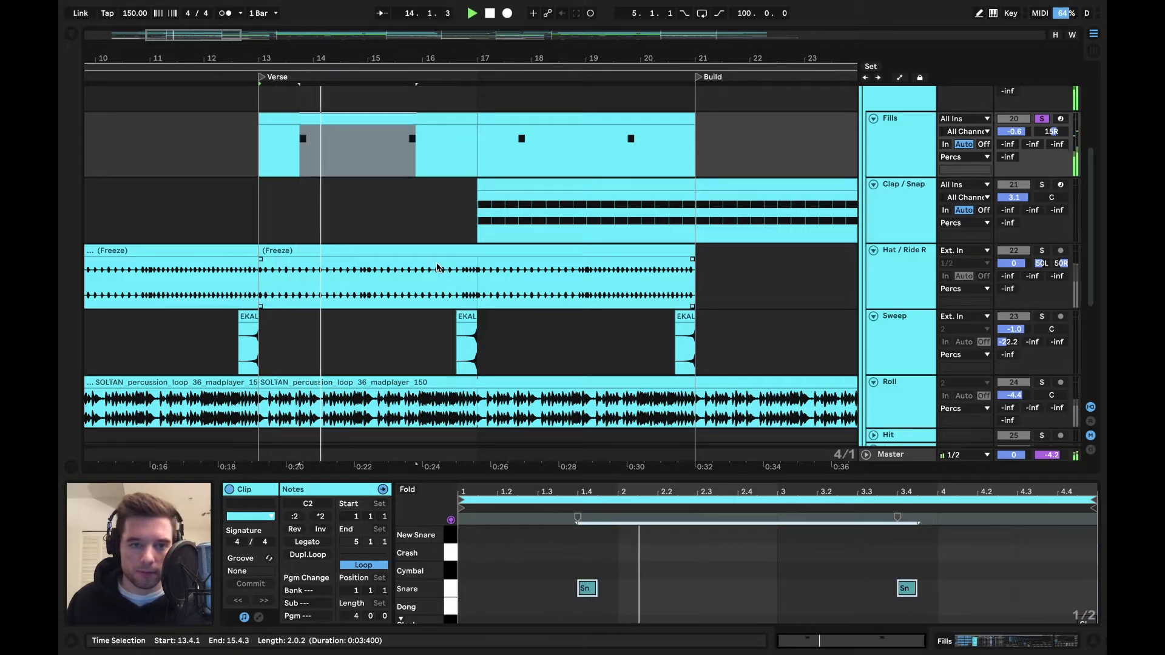
{"action": "left_click", "coordinate": [657, 152]}
{"action": "key", "text": "space"}
Step: Switch the solo back to the Percs group and replay the Verse from bar 13 into bar 17
{"action": "scroll", "coordinate": [944, 223], "scroll_direction": "up", "scroll_amount": 5}
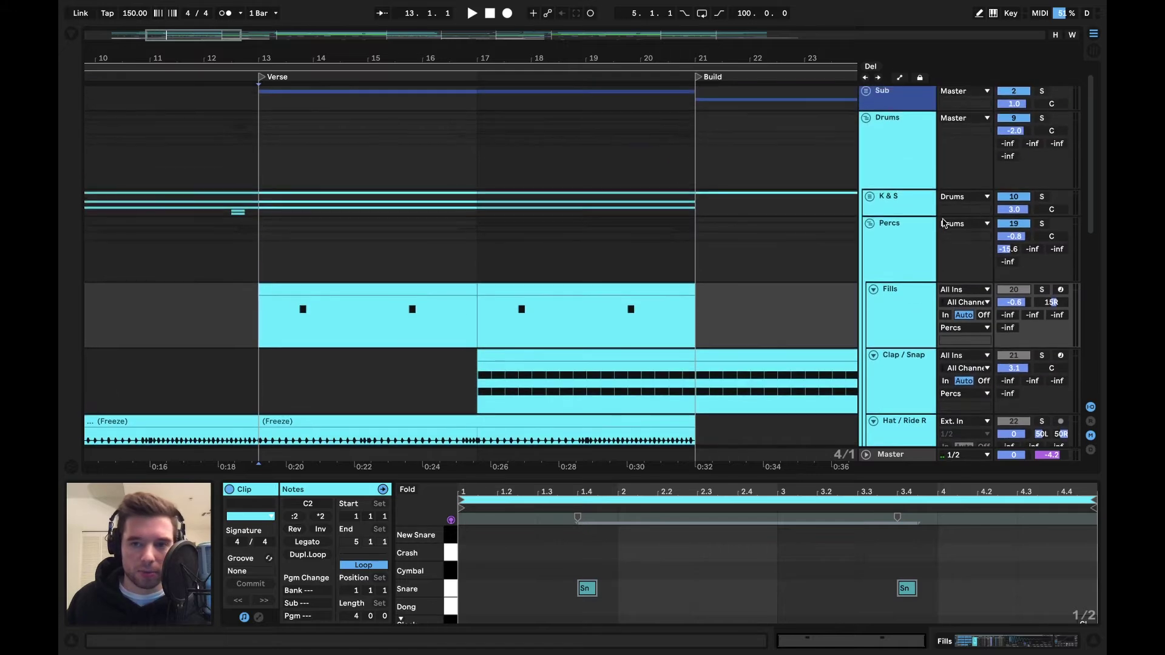
{"action": "left_click", "coordinate": [1041, 224]}
{"action": "key", "text": "space"}
{"action": "scroll", "coordinate": [671, 232], "scroll_direction": "down", "scroll_amount": 3}
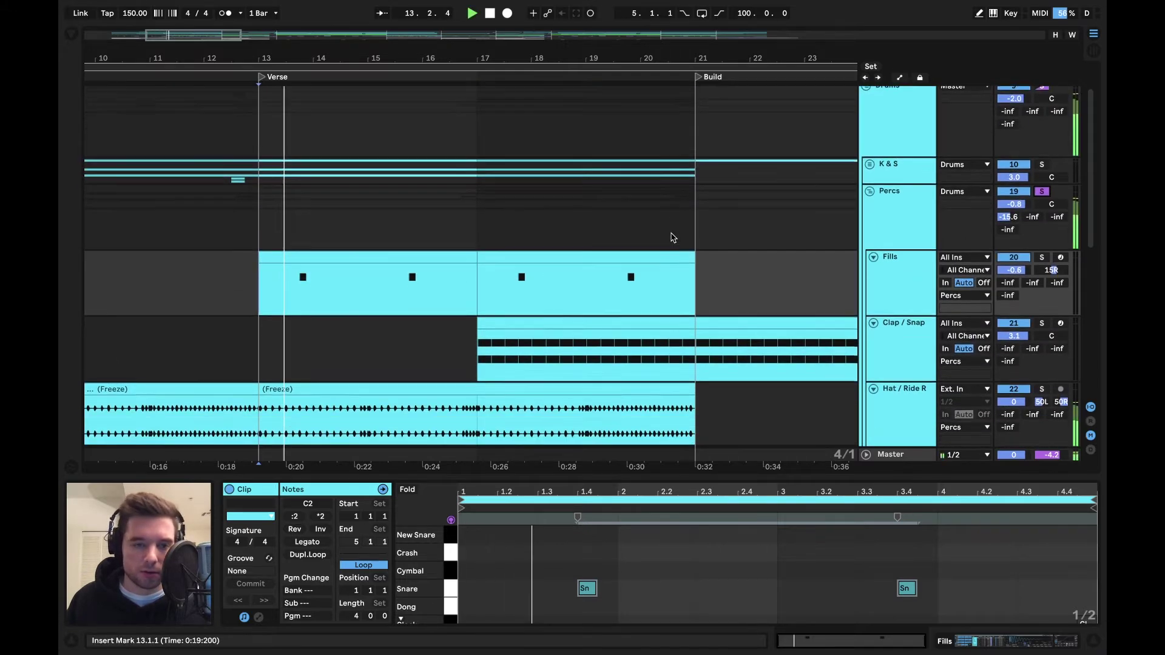
{"action": "scroll", "coordinate": [671, 235], "scroll_direction": "down", "scroll_amount": 3}
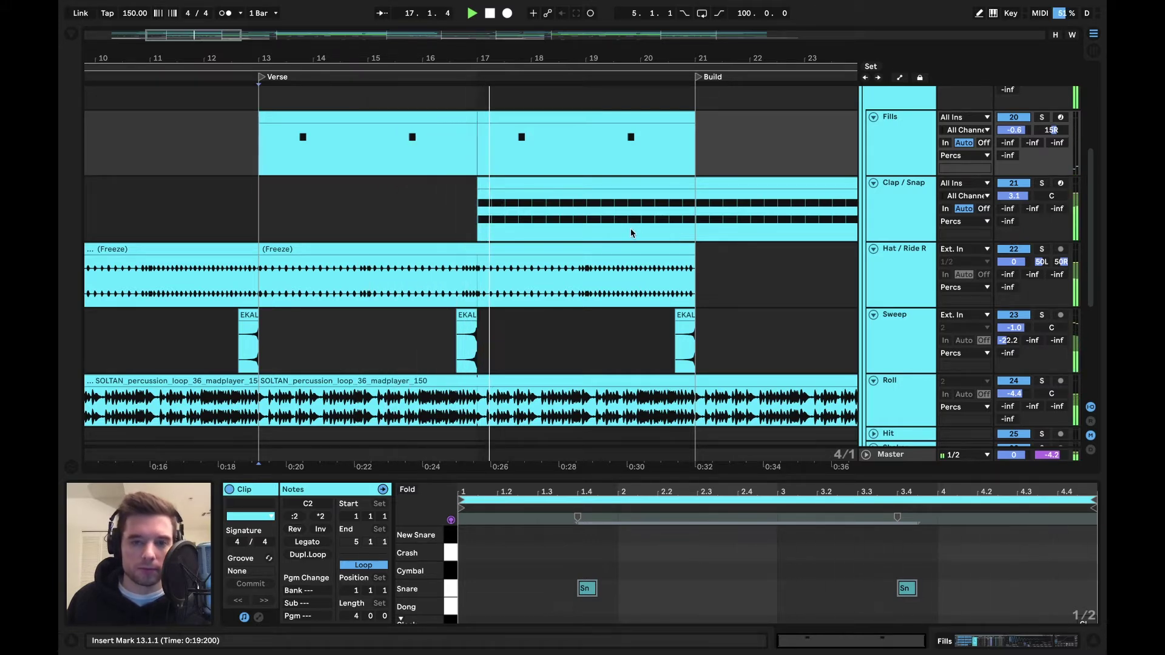
Step: Open the Clap / Snap clip starting at bar 17 and audition its Cymatics - 808 Mob Clap 8 and KSHMR Trap Clap 15 notes
{"action": "left_click", "coordinate": [574, 182]}
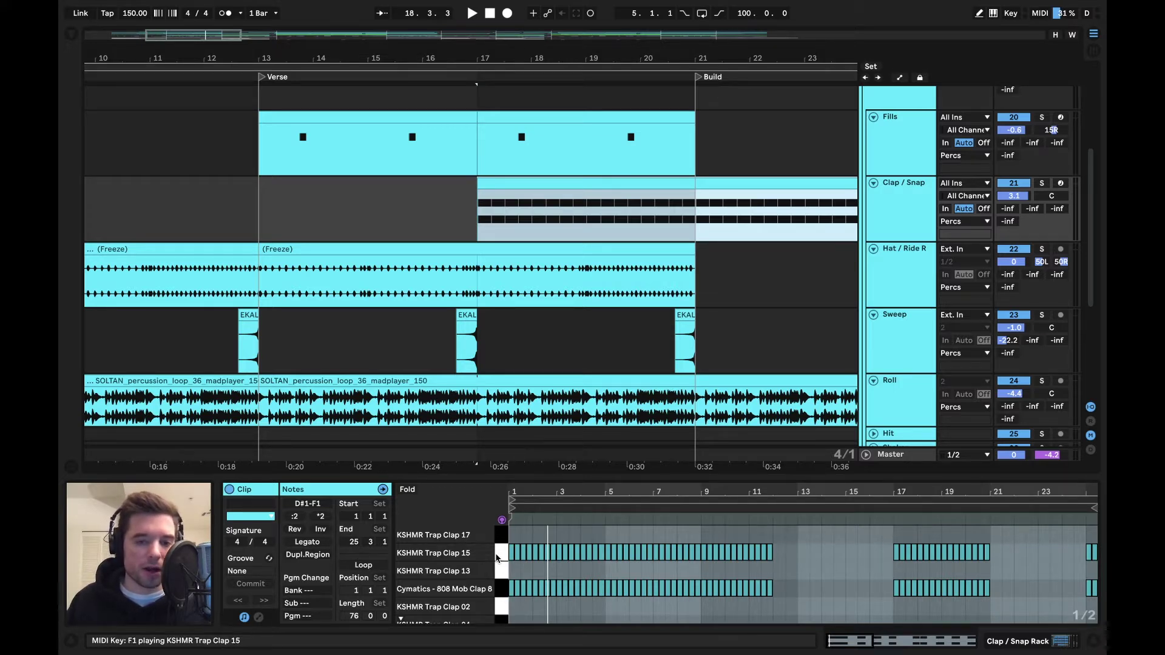
{"action": "left_click", "coordinate": [498, 586]}
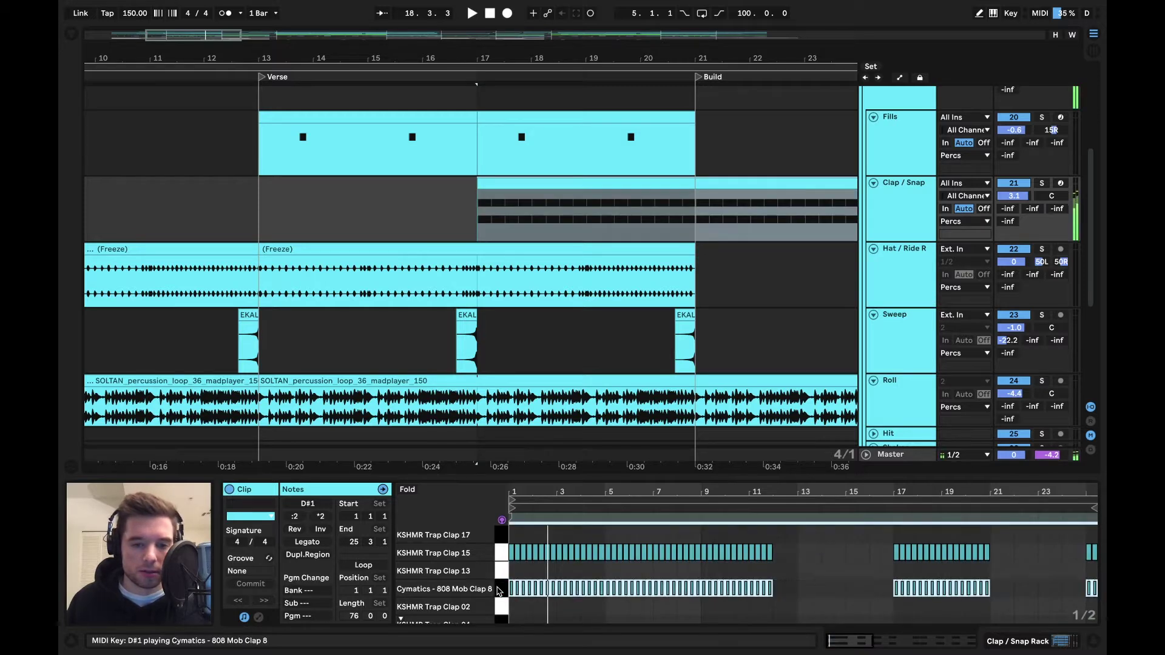
{"action": "left_click", "coordinate": [500, 554]}
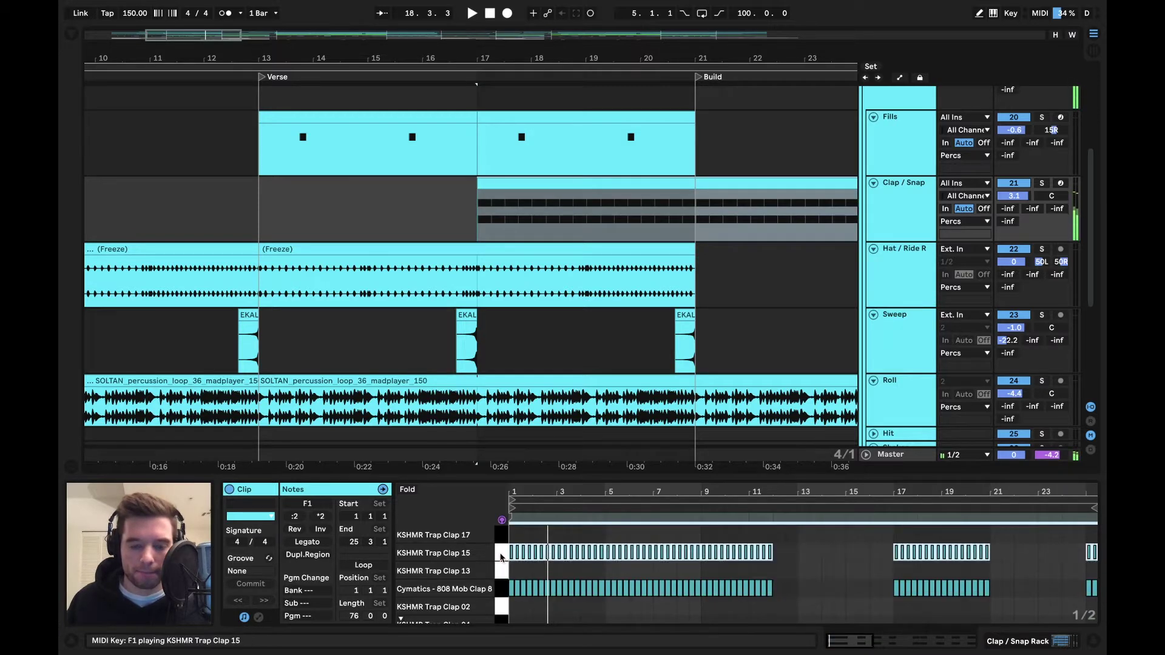
{"action": "left_click", "coordinate": [501, 554]}
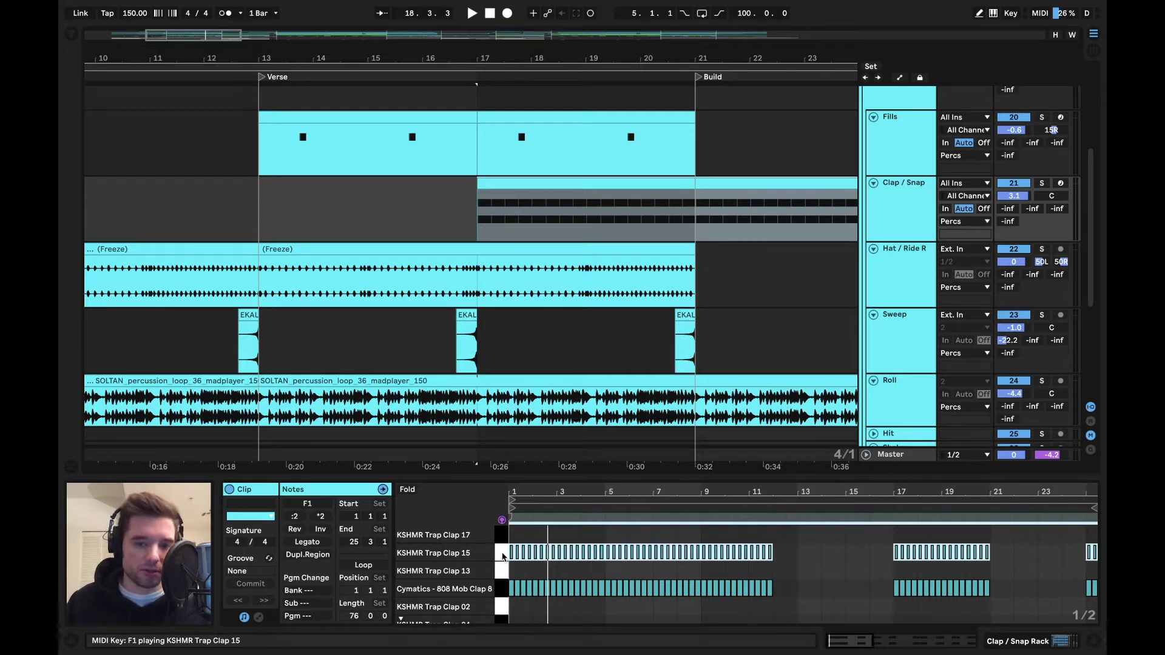
Step: Solo only the Clap / Snap track and play it from bar 17
{"action": "left_click", "coordinate": [1042, 183]}
{"action": "key", "text": "space"}
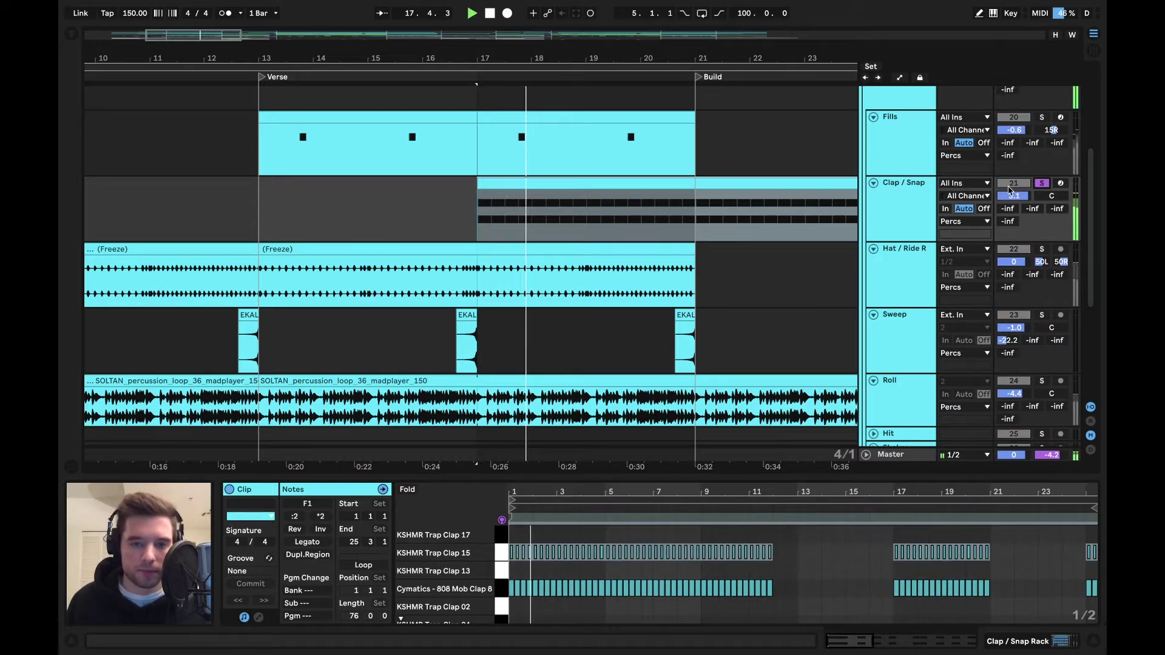
Step: Stop the clap playback, solo only the Hat / Ride track and play its frozen clip from bar 13
{"action": "key", "text": "space"}
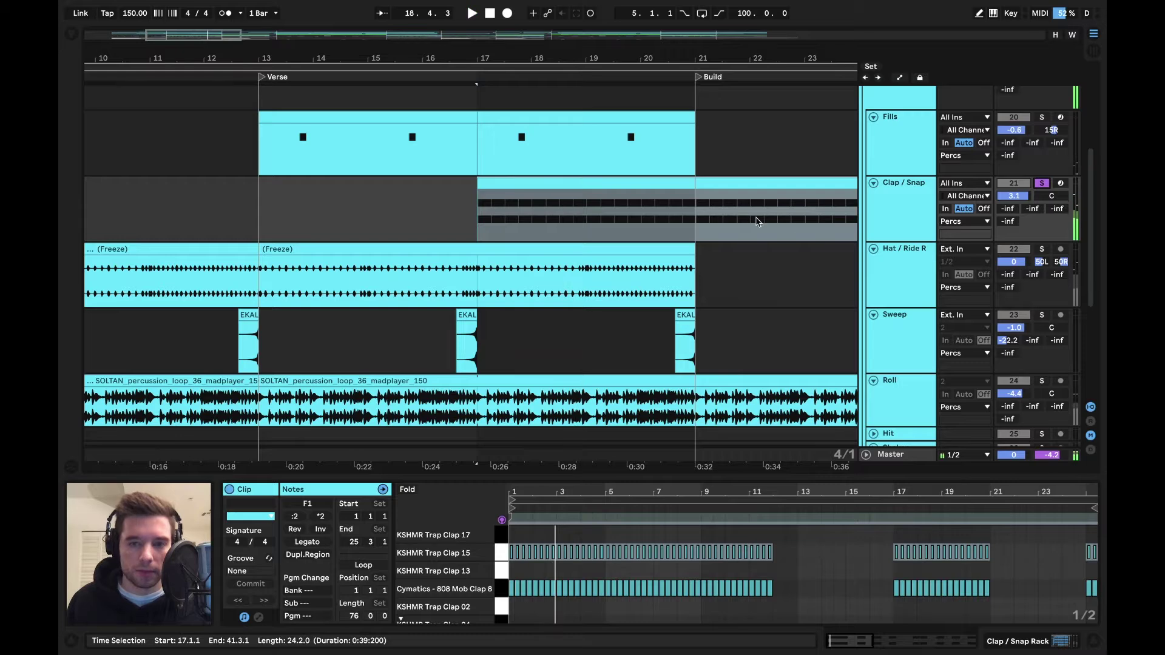
{"action": "left_click", "coordinate": [586, 245]}
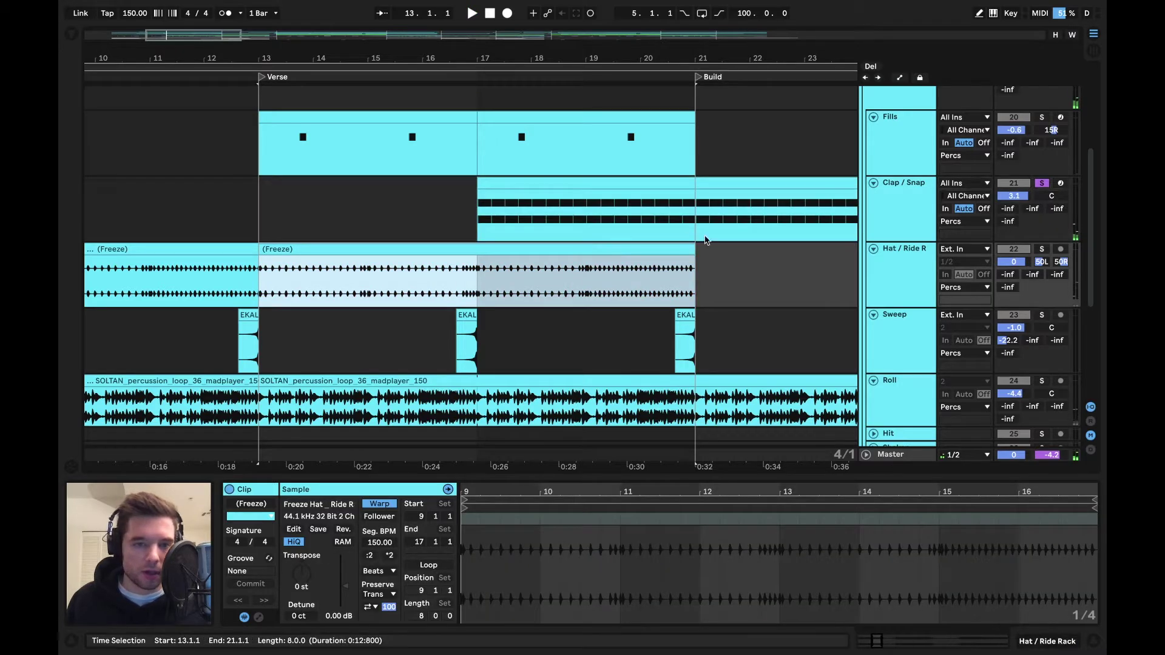
{"action": "left_click", "coordinate": [1042, 249]}
{"action": "key", "text": "space"}
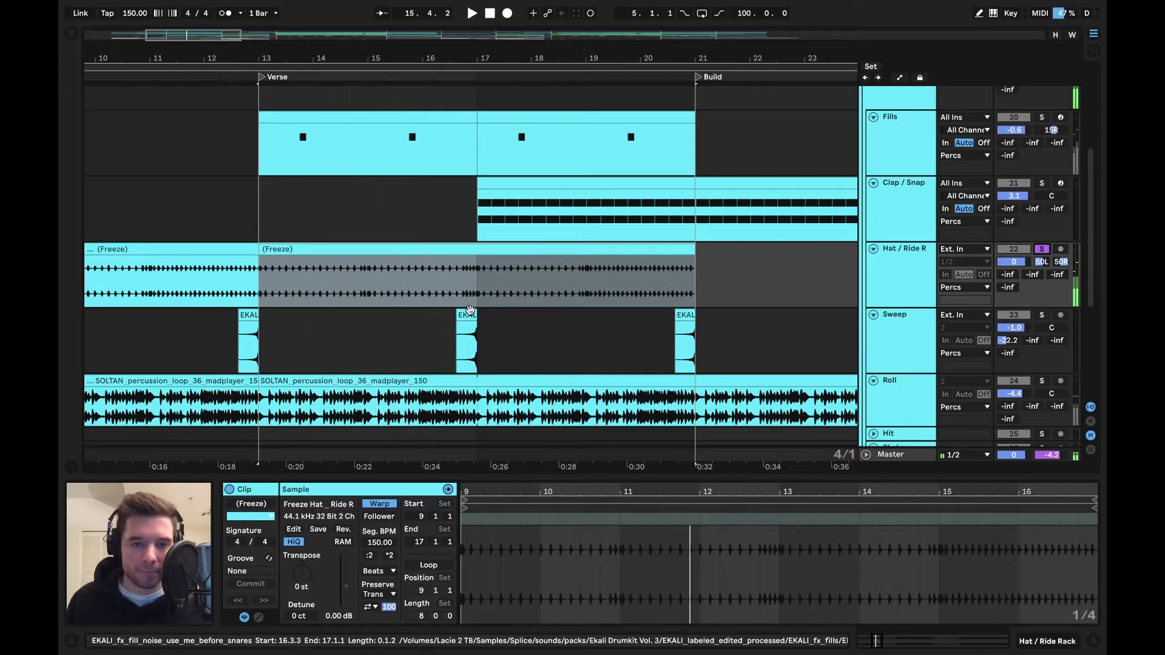
Step: Solo the Sweep track, play its noise fill clip leading into bar 17 and switch the solo off again
{"action": "left_click", "coordinate": [468, 340]}
{"action": "key", "text": "space"}
{"action": "scroll", "coordinate": [483, 275], "scroll_direction": "down", "scroll_amount": 2}
{"action": "left_click", "coordinate": [1042, 252]}
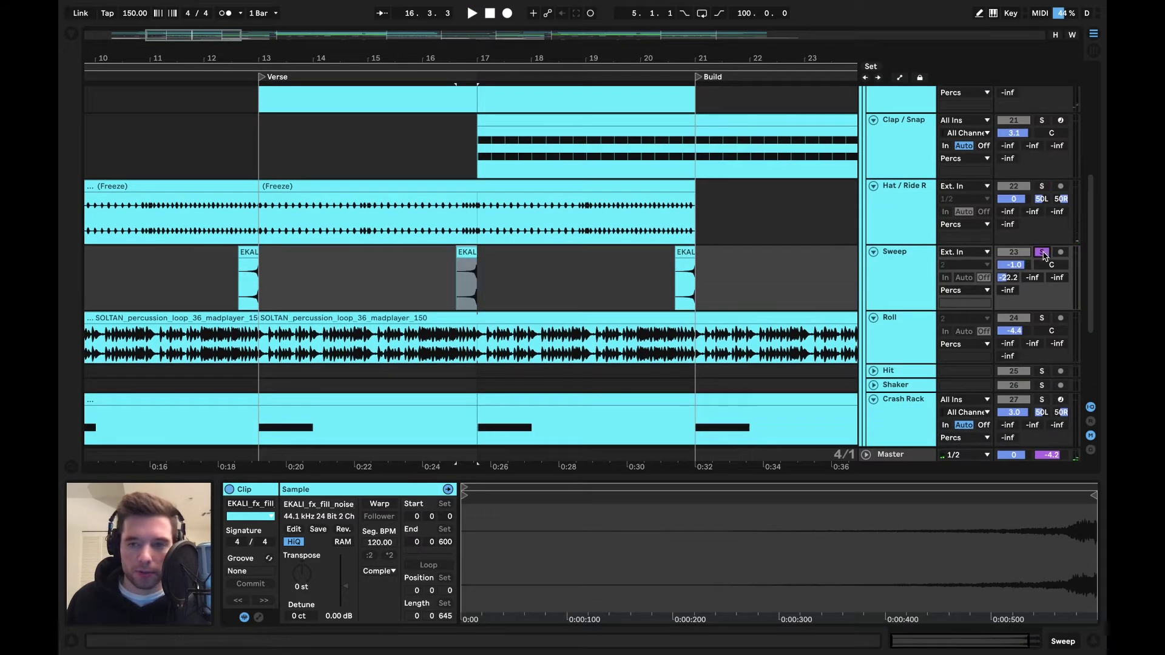
{"action": "key", "text": "space"}
{"action": "key", "text": "space"}
{"action": "left_click", "coordinate": [1042, 252]}
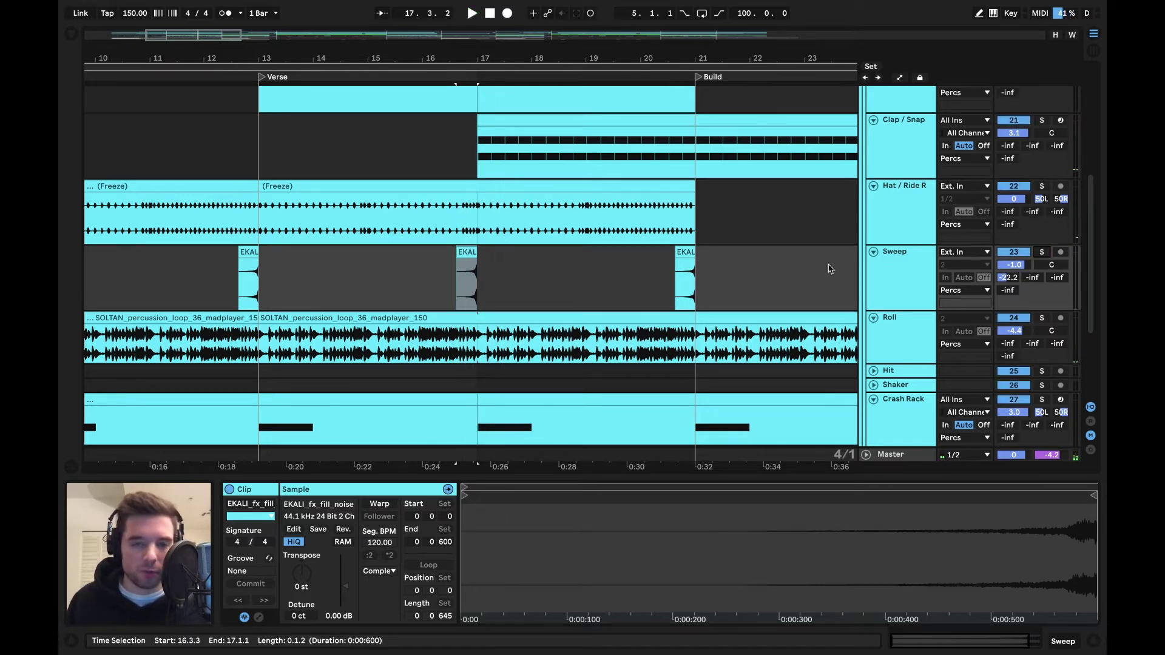
Step: Solo the Roll track and play its SOLTAN percussion loop from the start of the Verse
{"action": "scroll", "coordinate": [807, 264], "scroll_direction": "down", "scroll_amount": 4}
{"action": "left_click", "coordinate": [371, 253]}
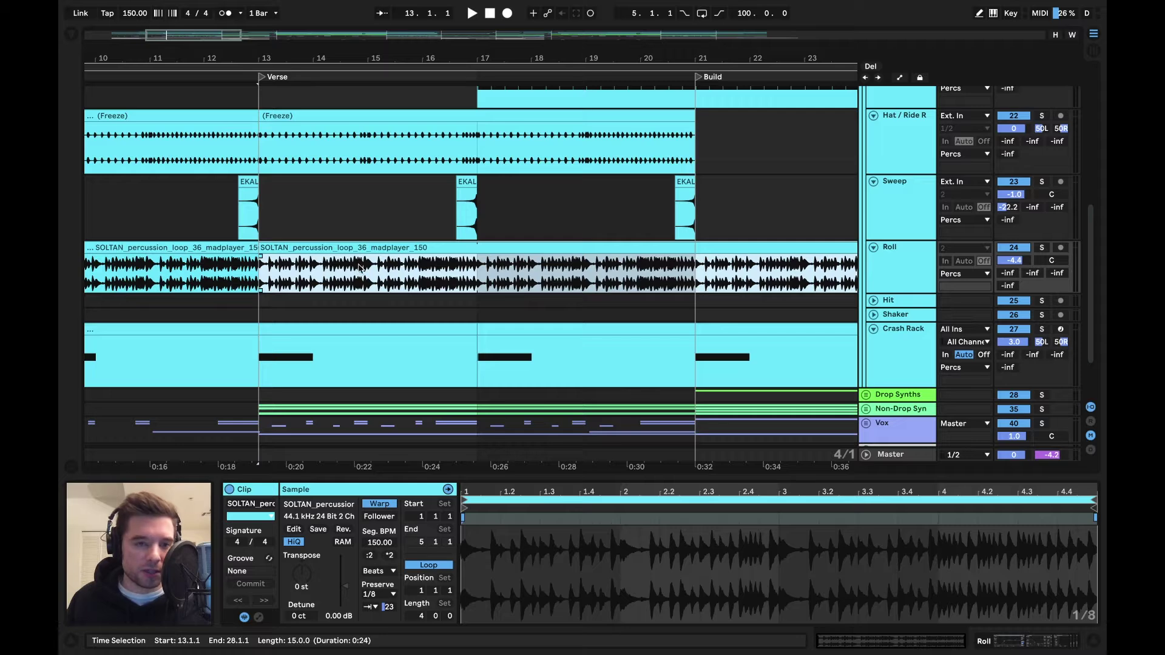
{"action": "left_click", "coordinate": [1044, 248]}
{"action": "scroll", "coordinate": [391, 218], "scroll_direction": "left", "scroll_amount": 2}
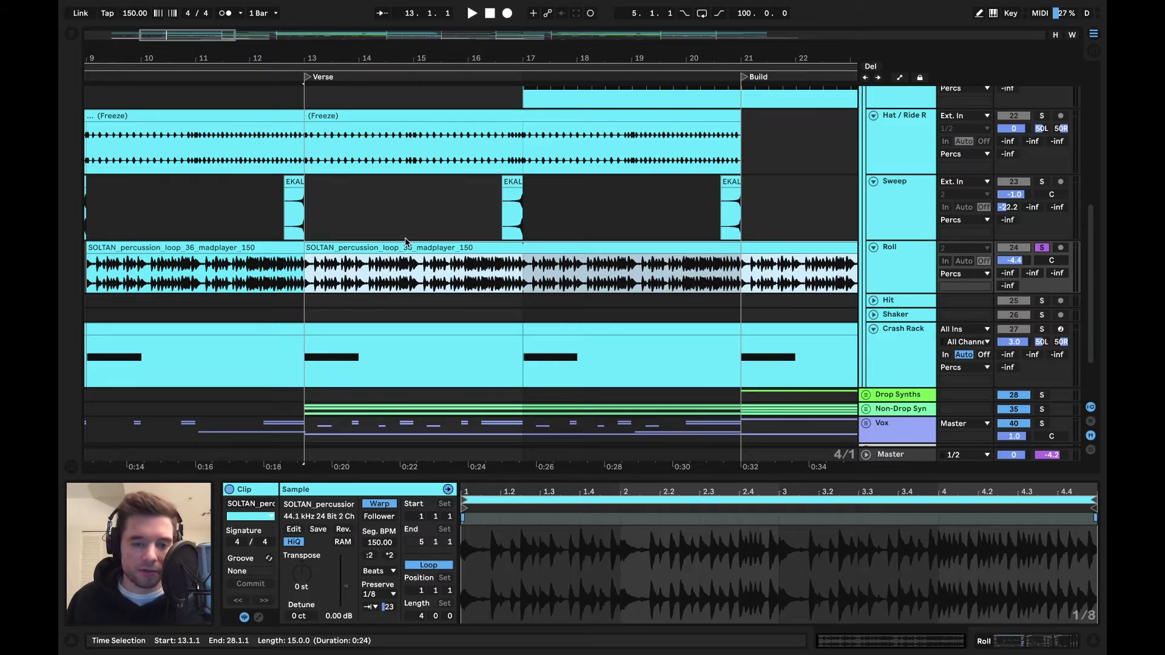
{"action": "key", "text": "space"}
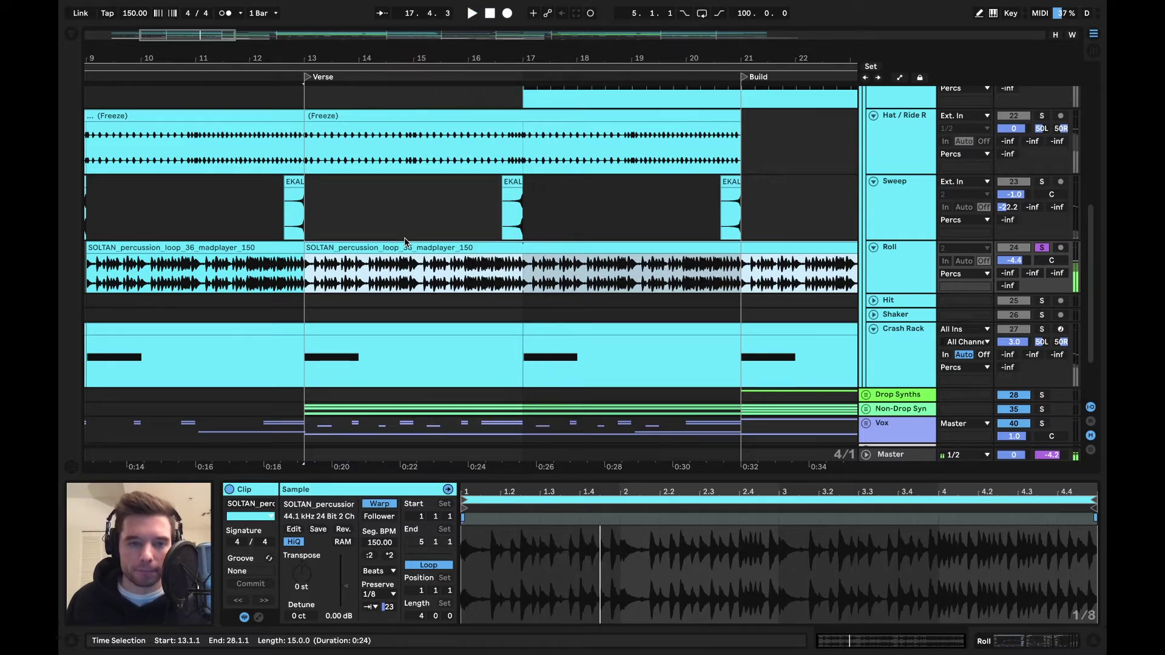
Step: Locate the Roll loop's source sample in the browser and hide the browser again
{"action": "right_click", "coordinate": [399, 245]}
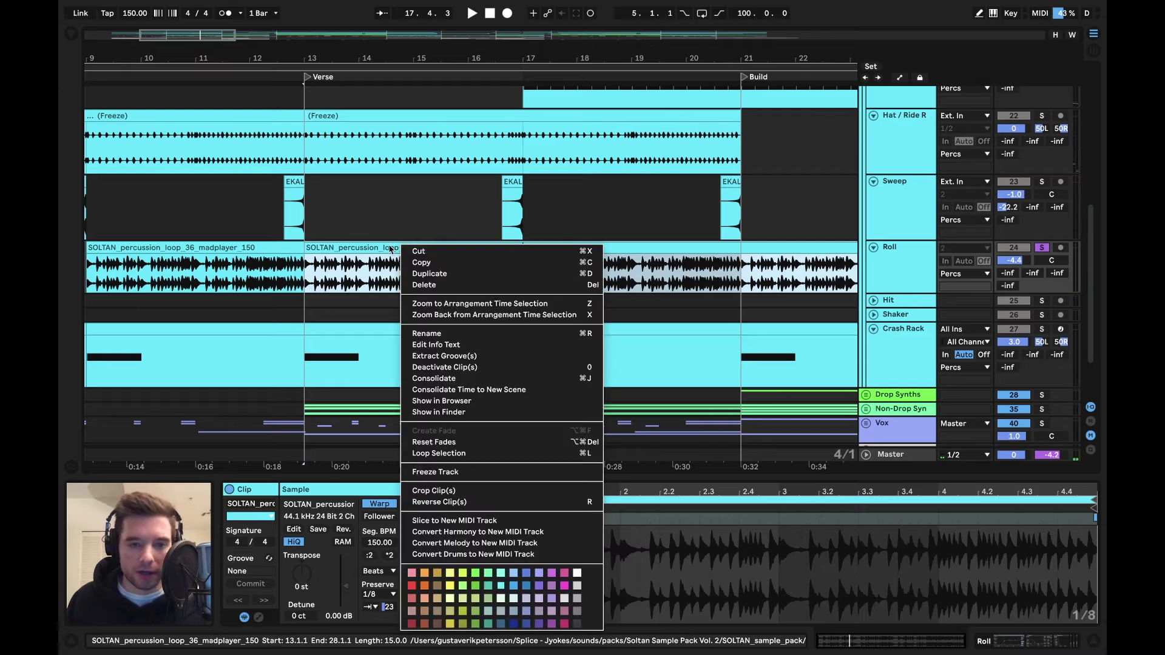
{"action": "left_click", "coordinate": [529, 403]}
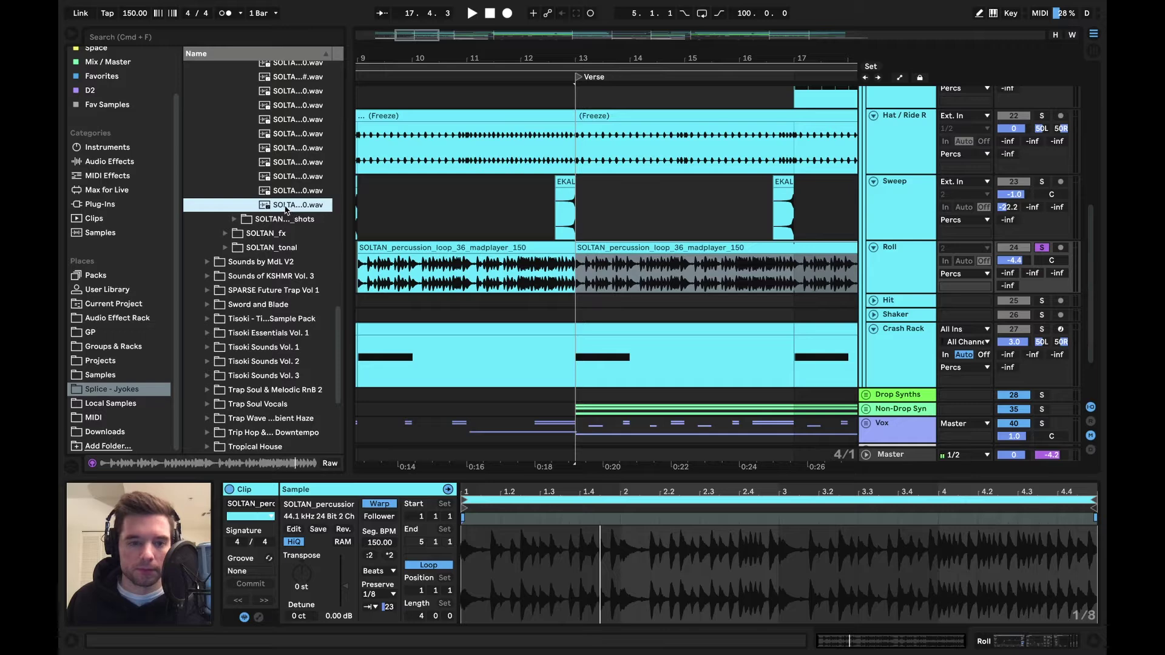
{"action": "left_click", "coordinate": [73, 34]}
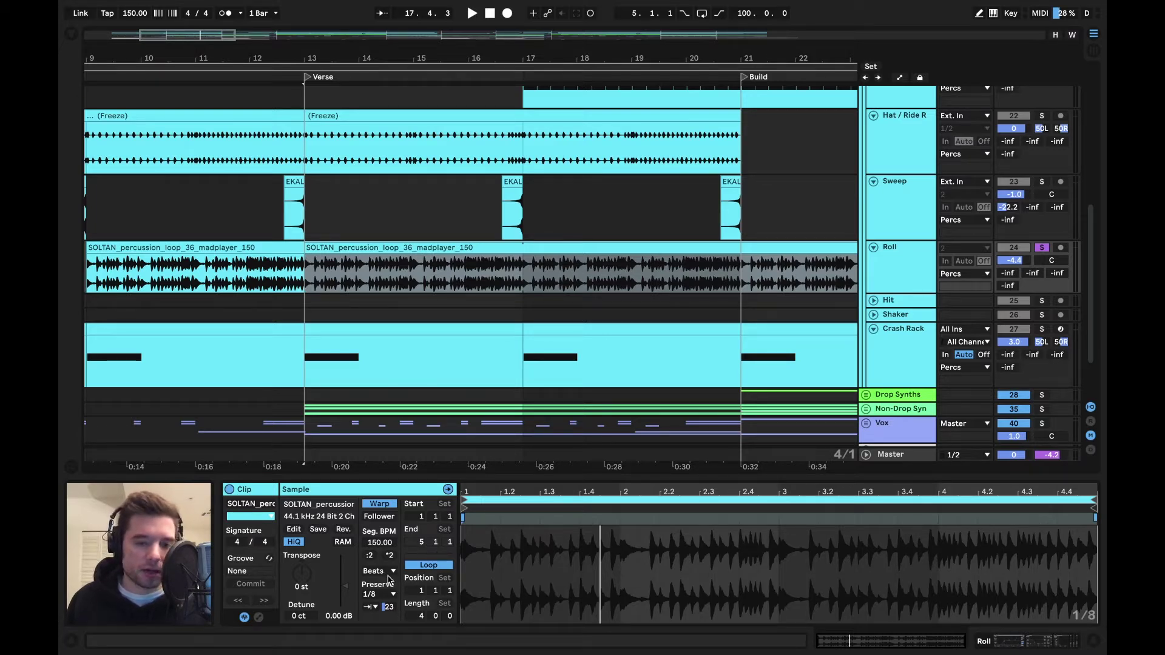
Step: Check the transient loop mode of the Roll clip at bar 13, set its transient envelope to 0 and play it
{"action": "left_click", "coordinate": [371, 607]}
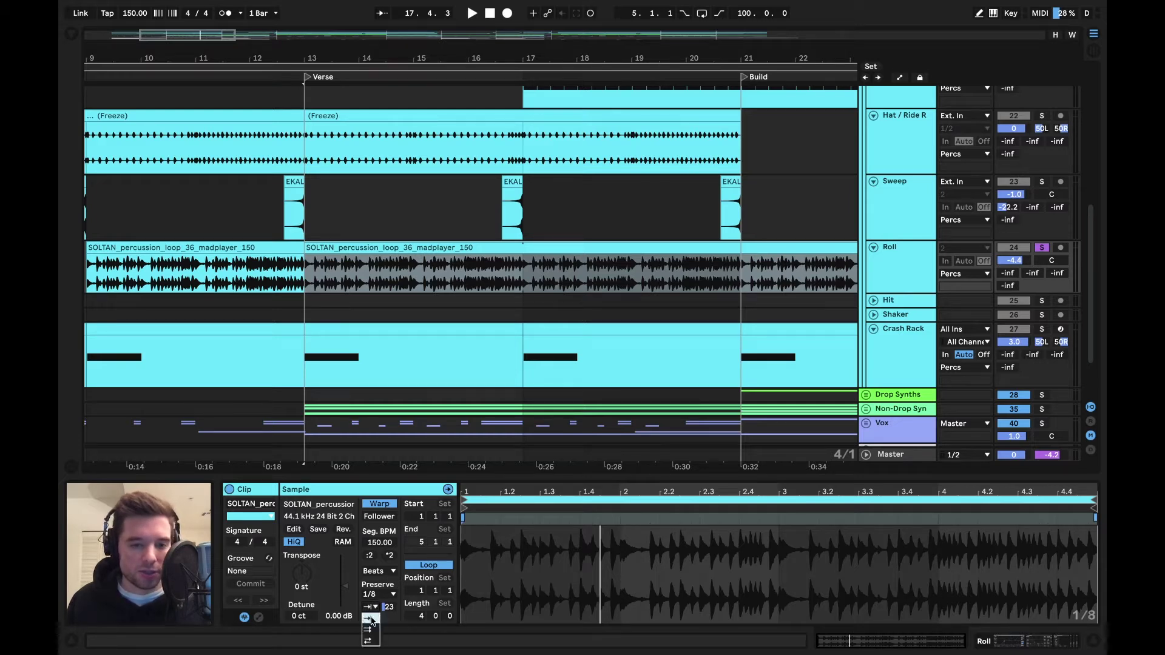
{"action": "left_click", "coordinate": [399, 614]}
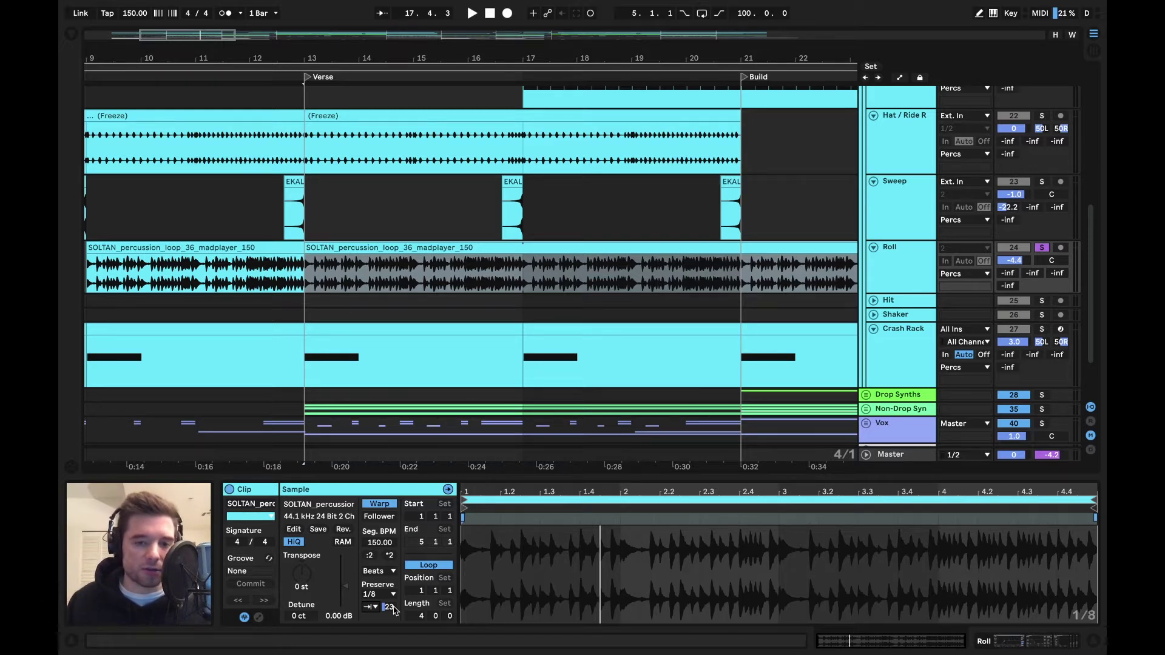
{"action": "type", "text": "0"}
{"action": "key", "text": "Return"}
{"action": "key", "text": "space"}
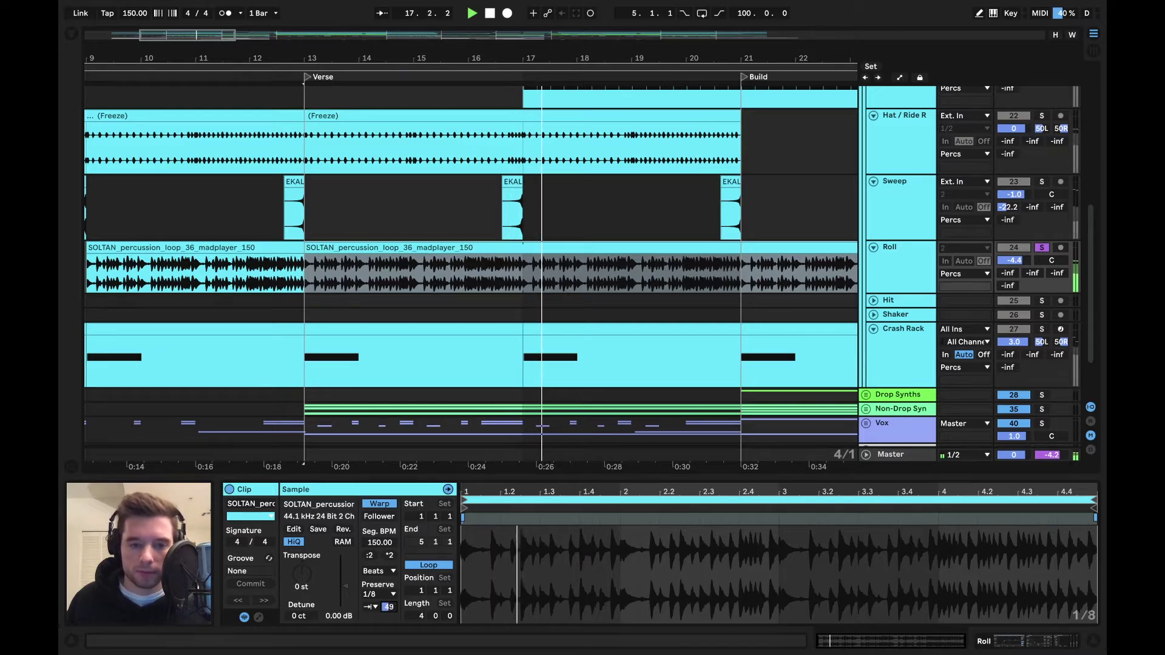
Step: Compare the Roll clip's transient envelope at 100 and at 0, and return it to 23
{"action": "left_click_drag", "start_coordinate": [389, 607], "coordinate": [389, 546]}
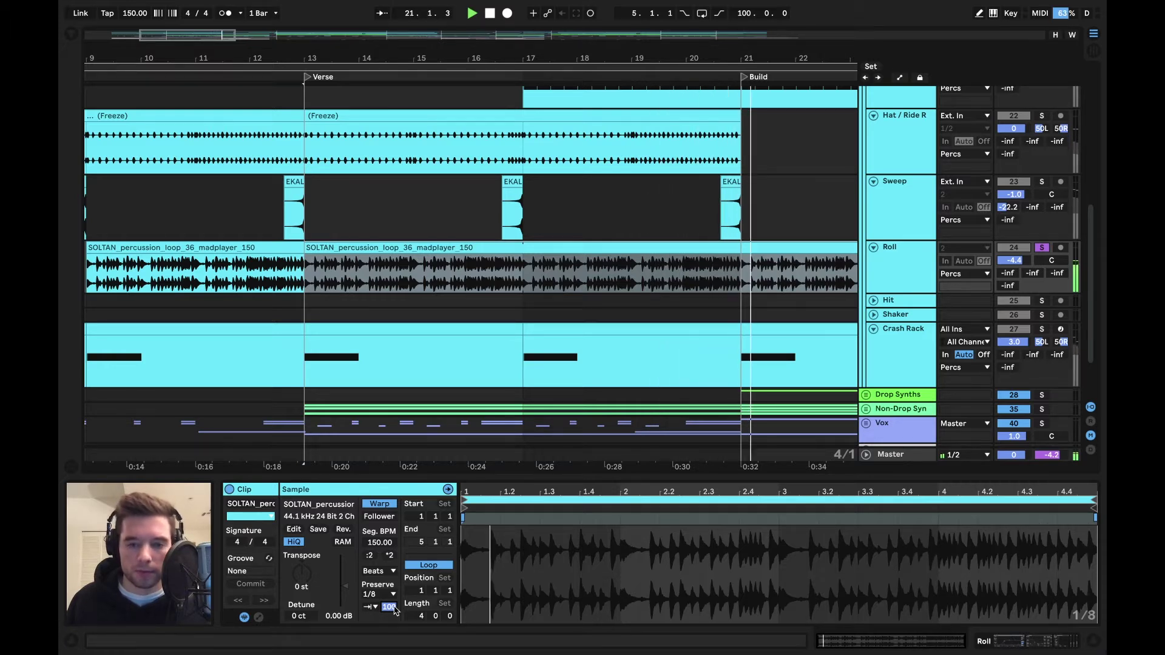
{"action": "left_click_drag", "start_coordinate": [394, 609], "coordinate": [395, 654]}
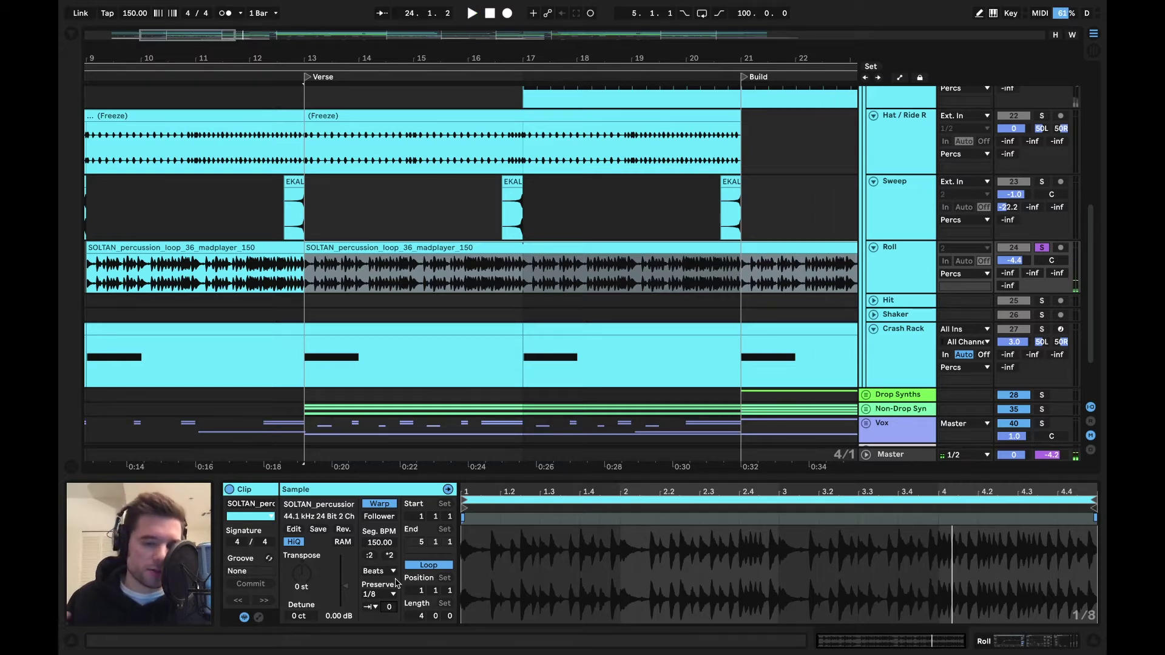
{"action": "left_click_drag", "start_coordinate": [396, 615], "coordinate": [395, 600]}
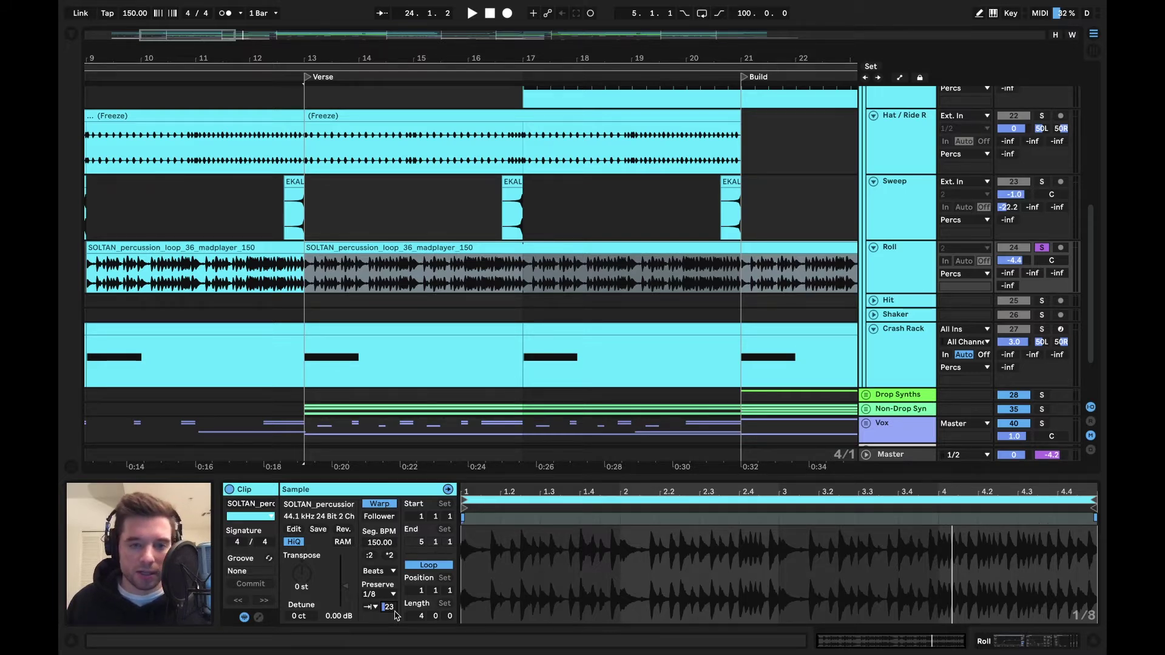
Step: Play the soloed Roll loop from its clip at bar 9, and replay the section with the Roll solo off
{"action": "left_click_drag", "start_coordinate": [188, 40], "coordinate": [178, 34]}
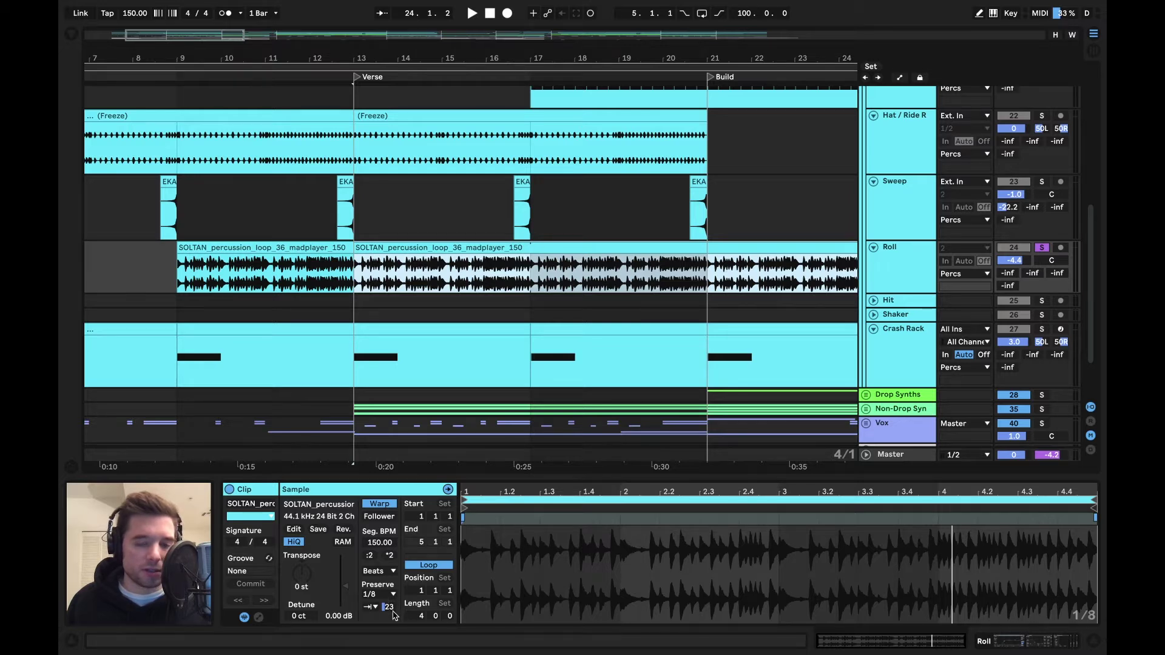
{"action": "left_click", "coordinate": [293, 246]}
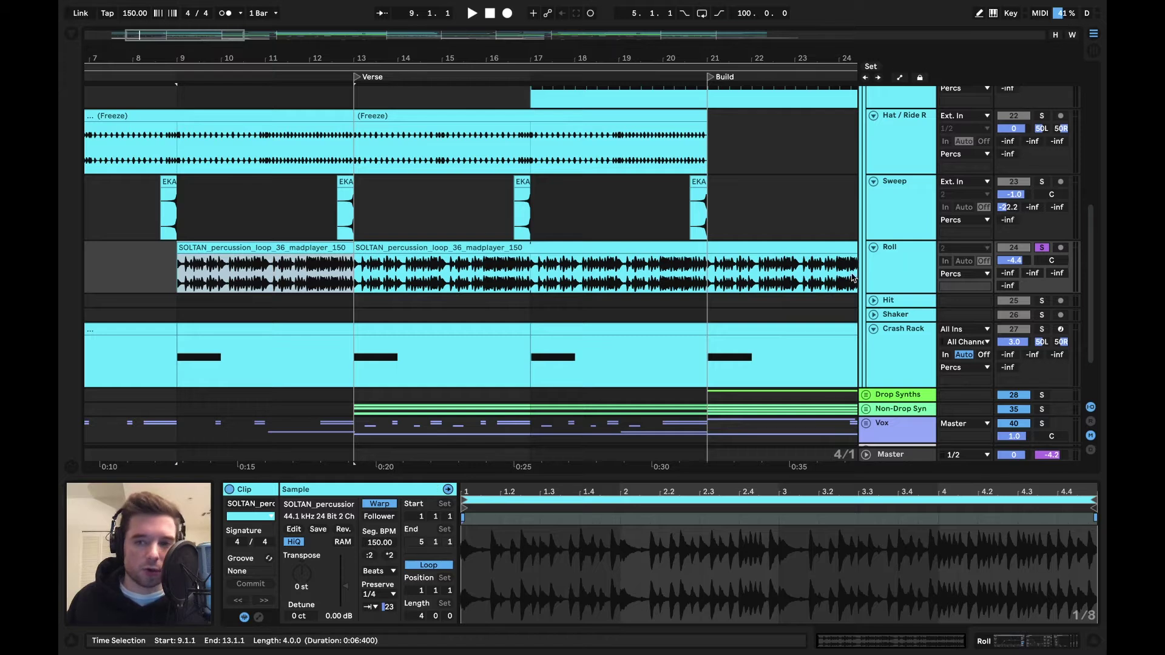
{"action": "scroll", "coordinate": [280, 251], "scroll_direction": "left", "scroll_amount": 2}
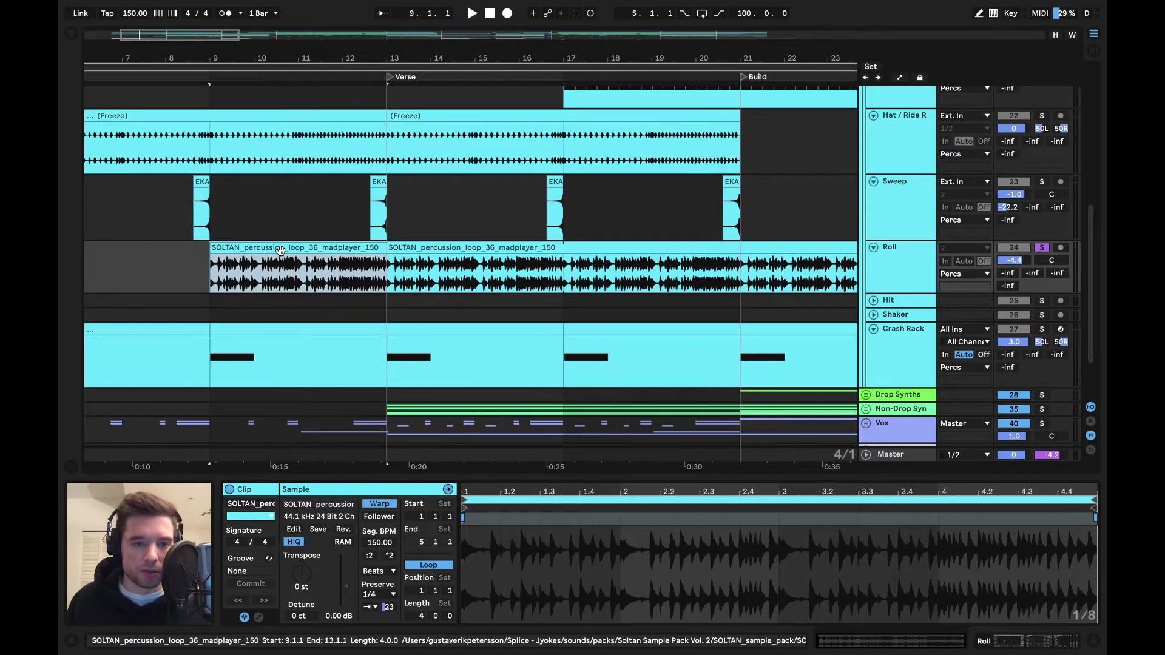
{"action": "key", "text": "space"}
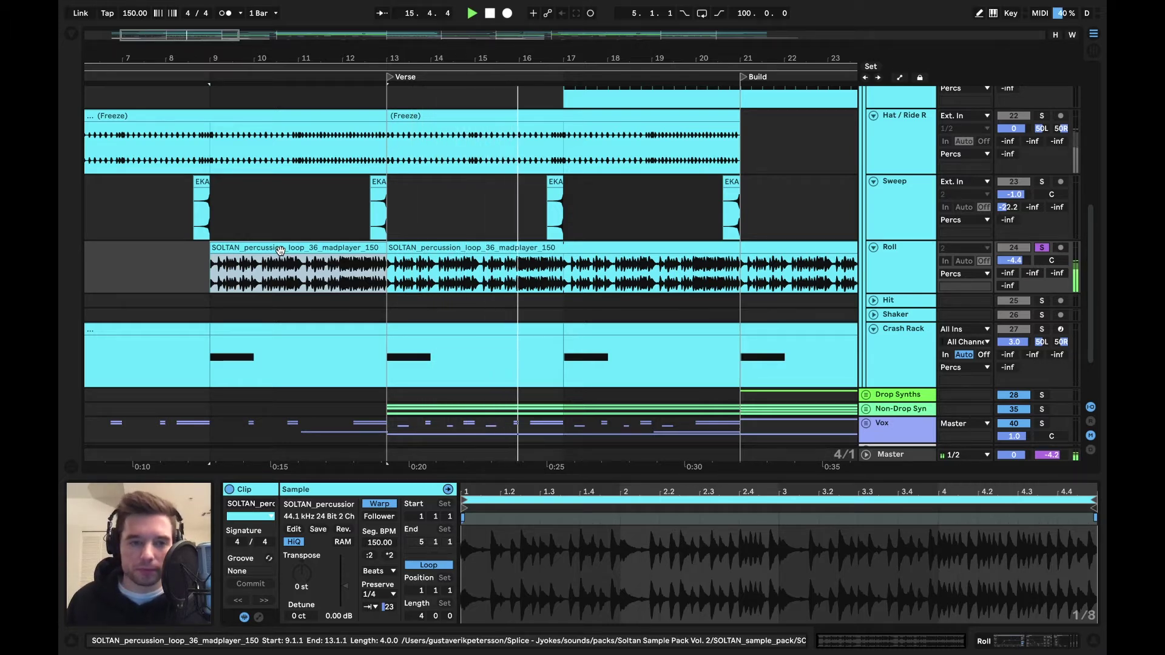
{"action": "key", "text": "space"}
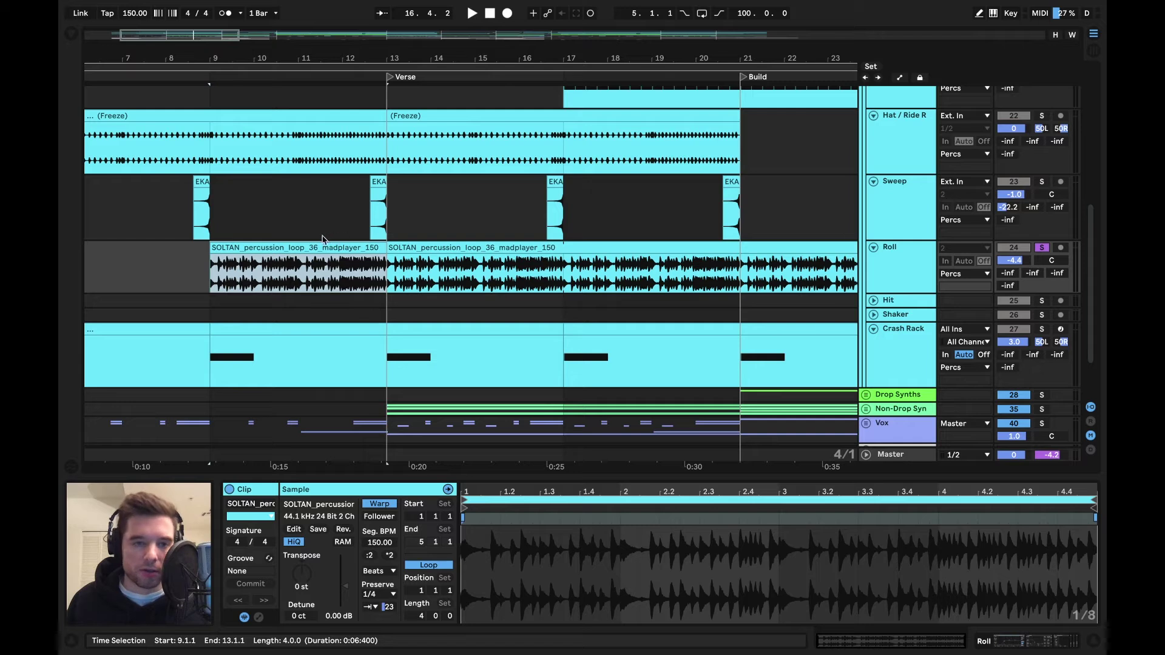
{"action": "key", "text": "space"}
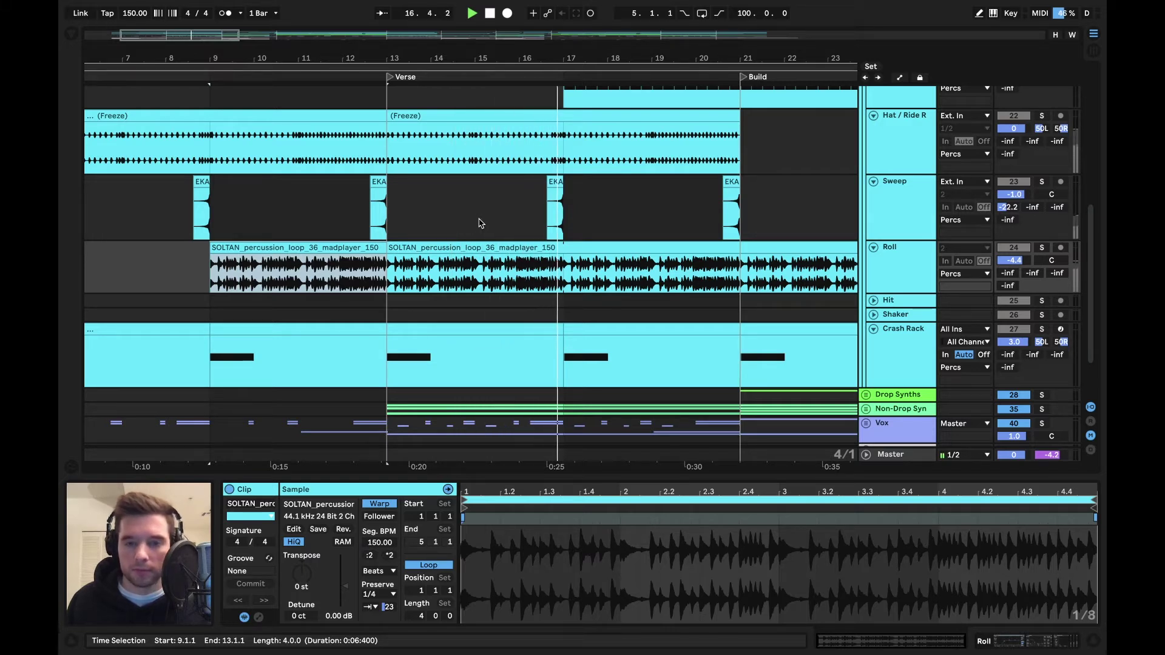
Step: Collapse the Drums group, open the Vox group and show the device chain of its first Need track
{"action": "scroll", "coordinate": [478, 224], "scroll_direction": "up", "scroll_amount": 5}
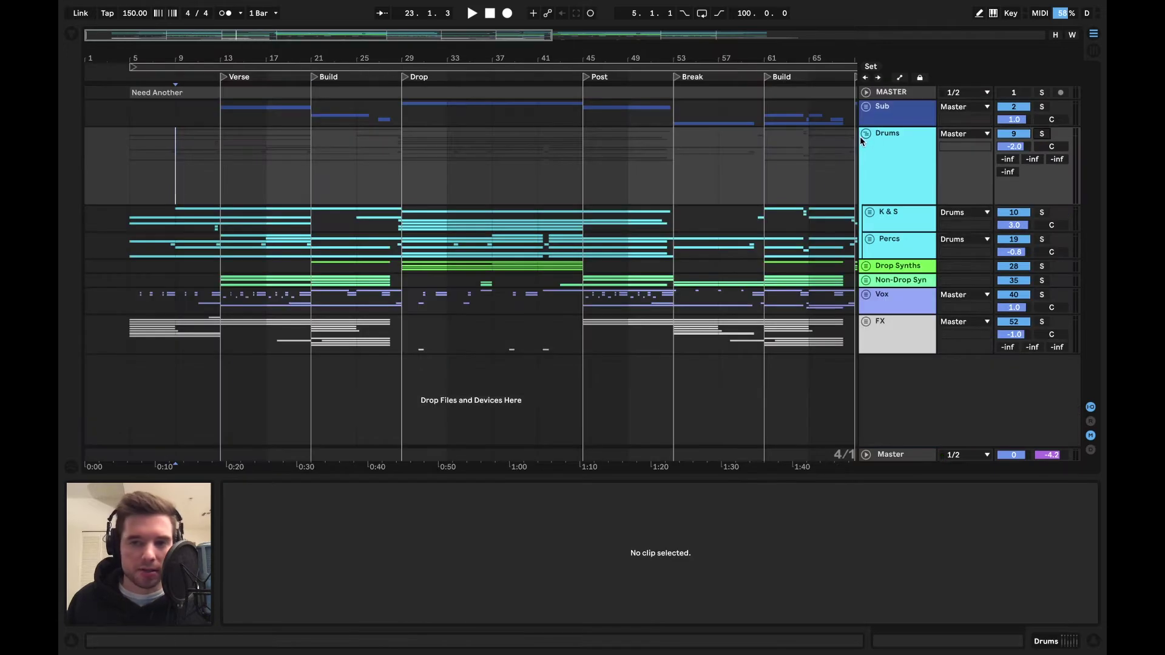
{"action": "left_click", "coordinate": [865, 135]}
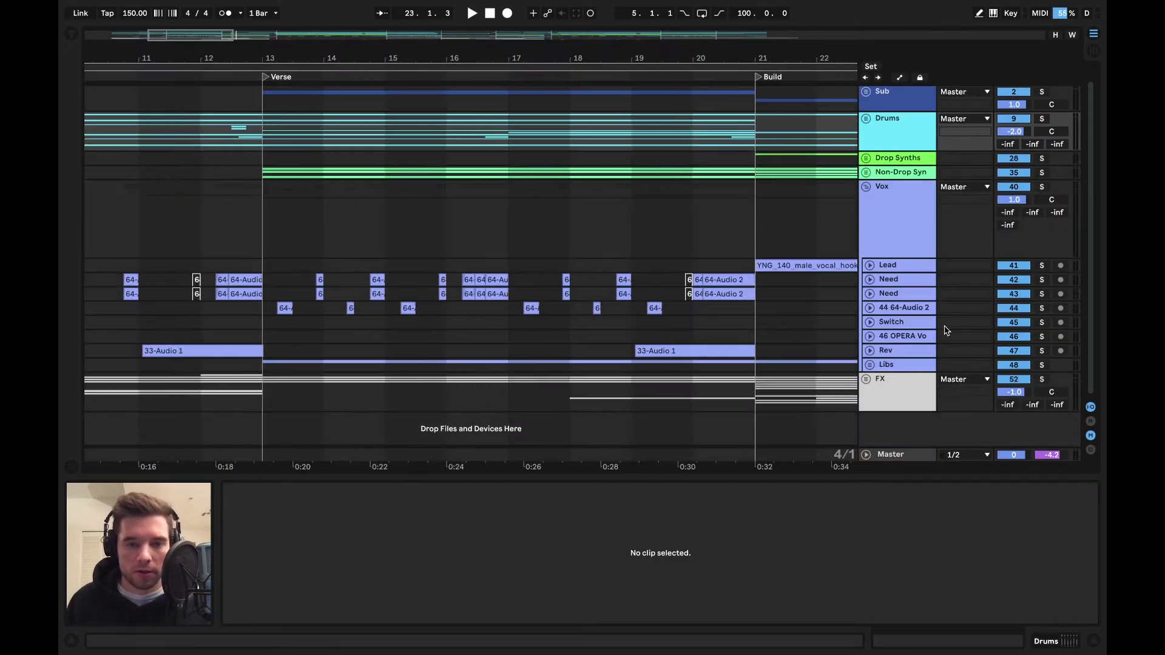
{"action": "left_click", "coordinate": [900, 281]}
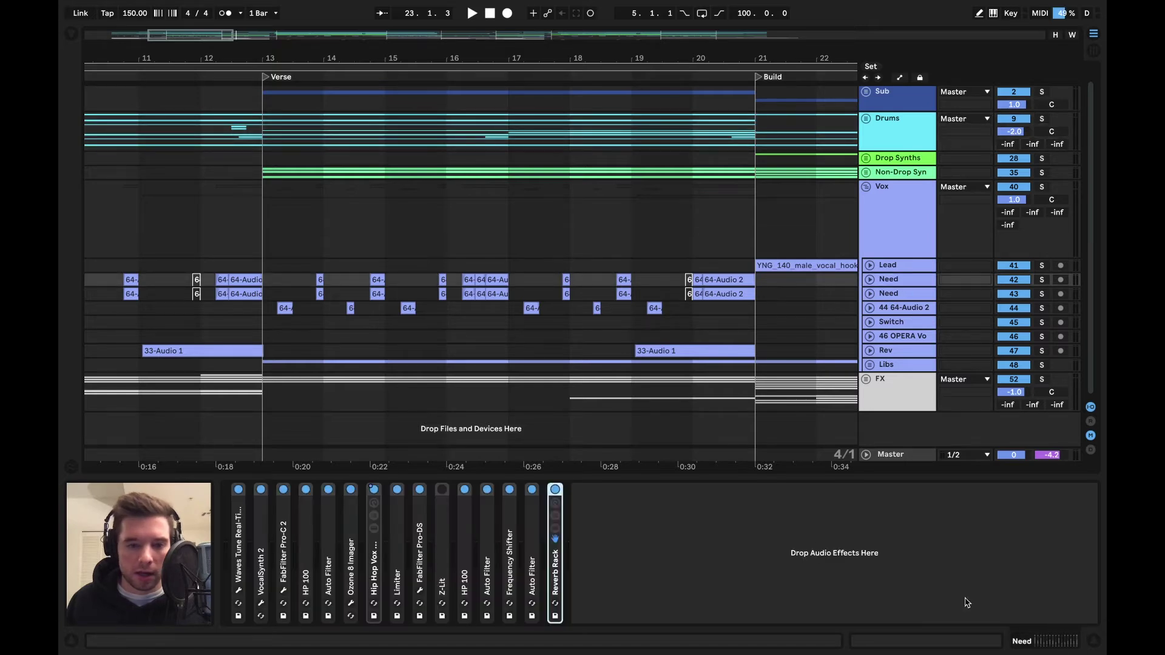
Step: Unfold the Need tracks, group all effects of the first one into a single Audio Effect Rack and deactivate it
{"action": "double_click", "coordinate": [900, 281]}
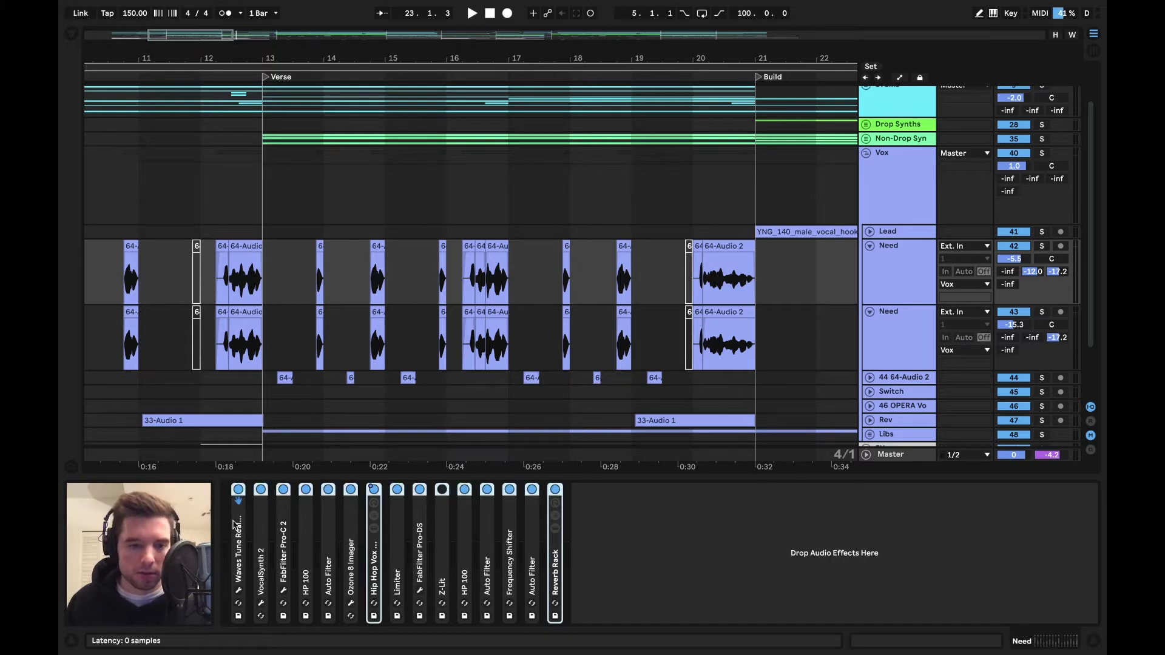
{"action": "key", "text": "ctrl+a"}
{"action": "key", "text": "ctrl+g"}
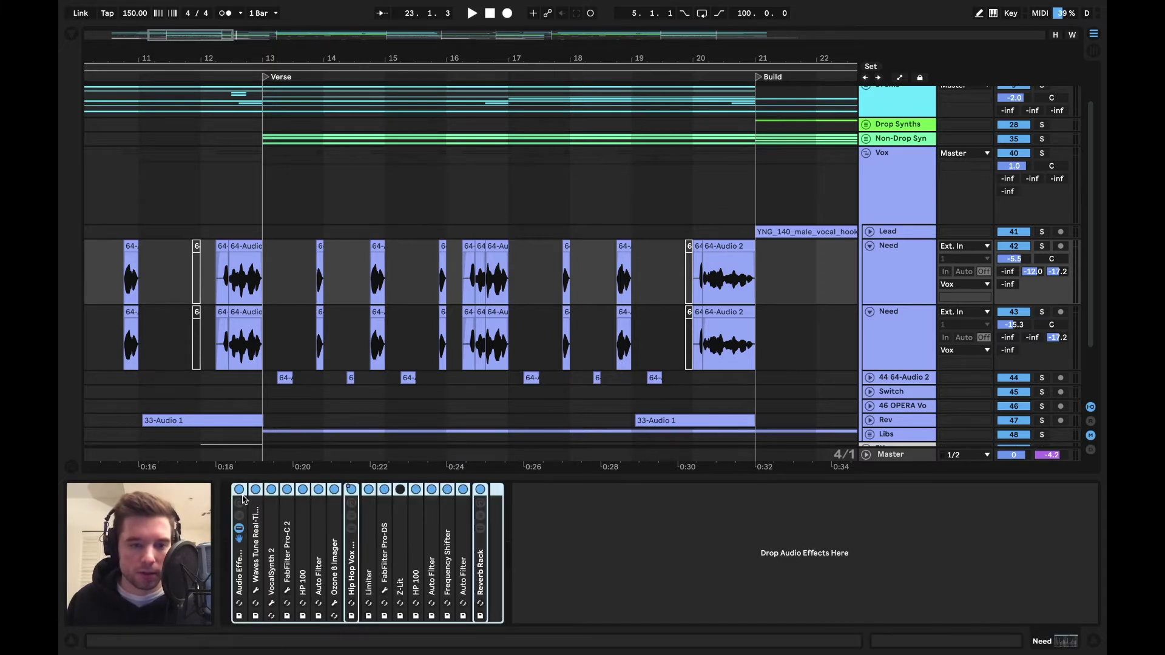
Step: Examine the clip settings of the 64-Audio 2 clips ending at bar 21 on both Need tracks
{"action": "left_click", "coordinate": [731, 257]}
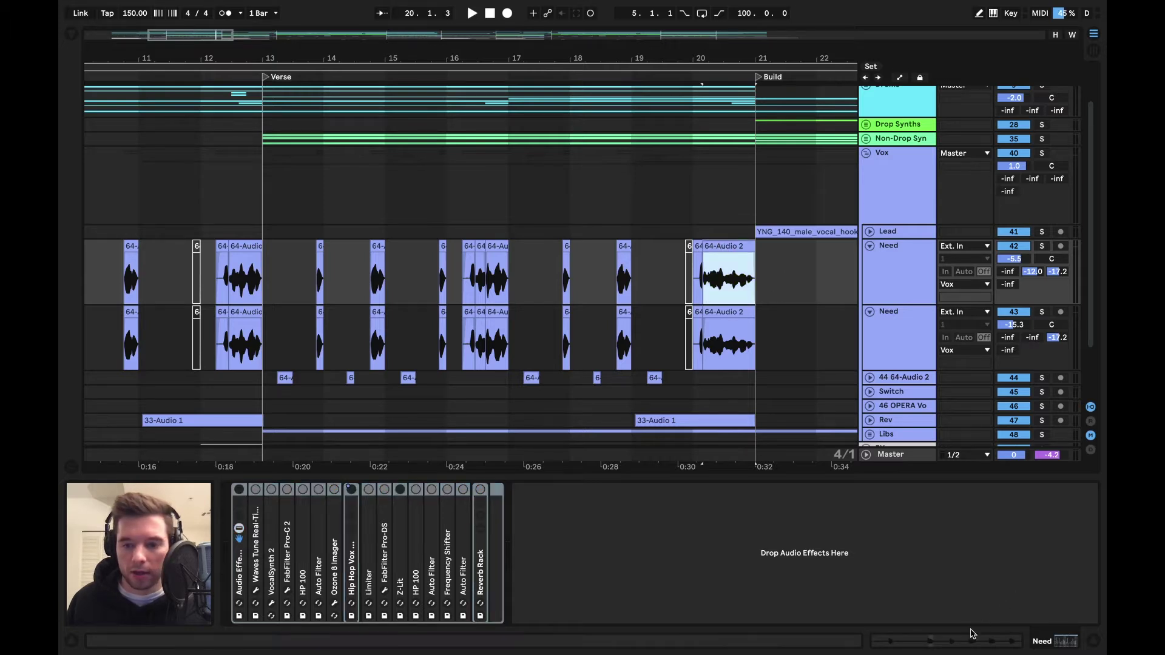
{"action": "key", "text": "shift+Tab"}
{"action": "left_click", "coordinate": [887, 255]}
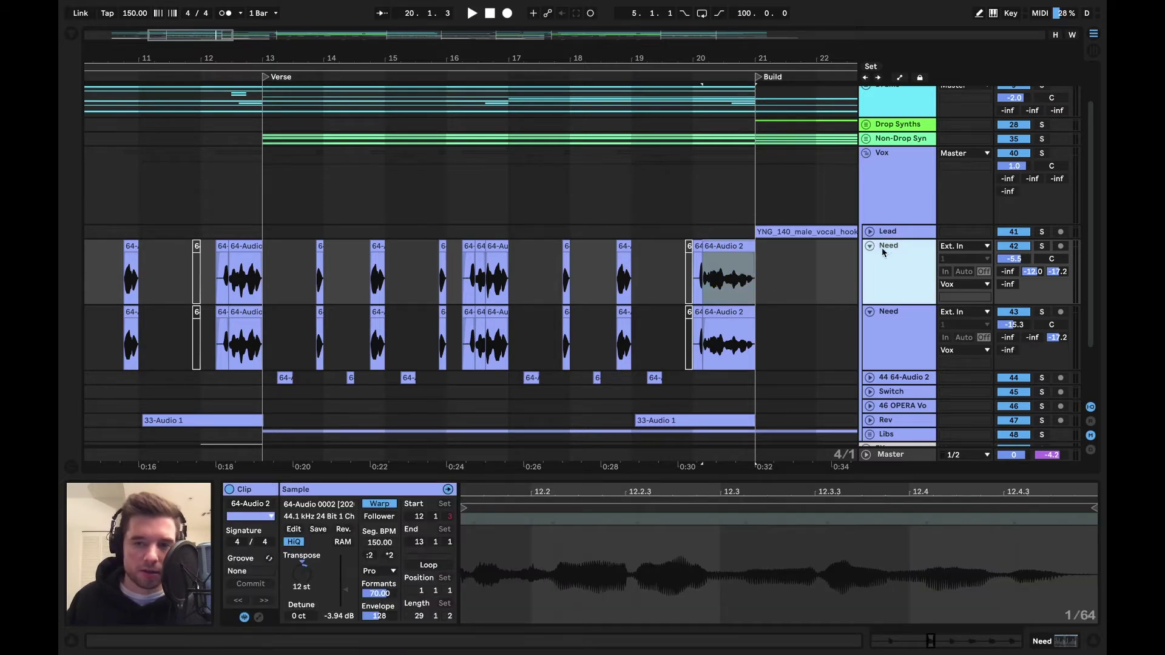
{"action": "left_click", "coordinate": [887, 332]}
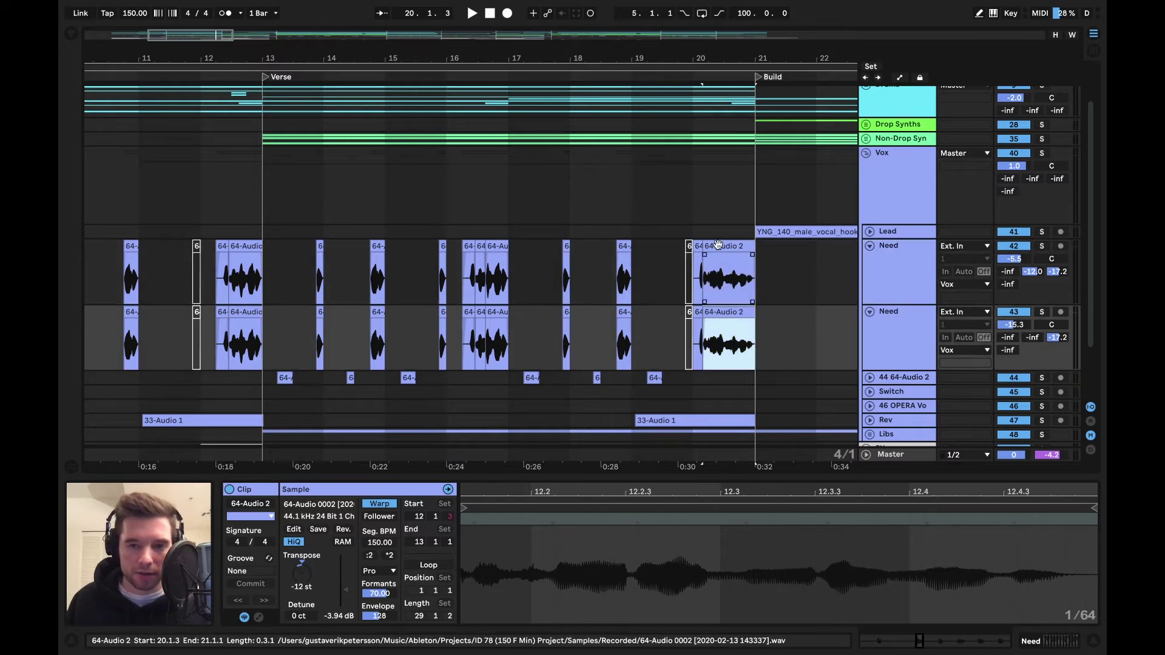
Step: Reset the transposition of the first Need track's 64-Audio 2 clip ending at bar 21 to 0 st
{"action": "left_click", "coordinate": [722, 290]}
{"action": "left_click", "coordinate": [303, 586]}
{"action": "key", "text": "Delete"}
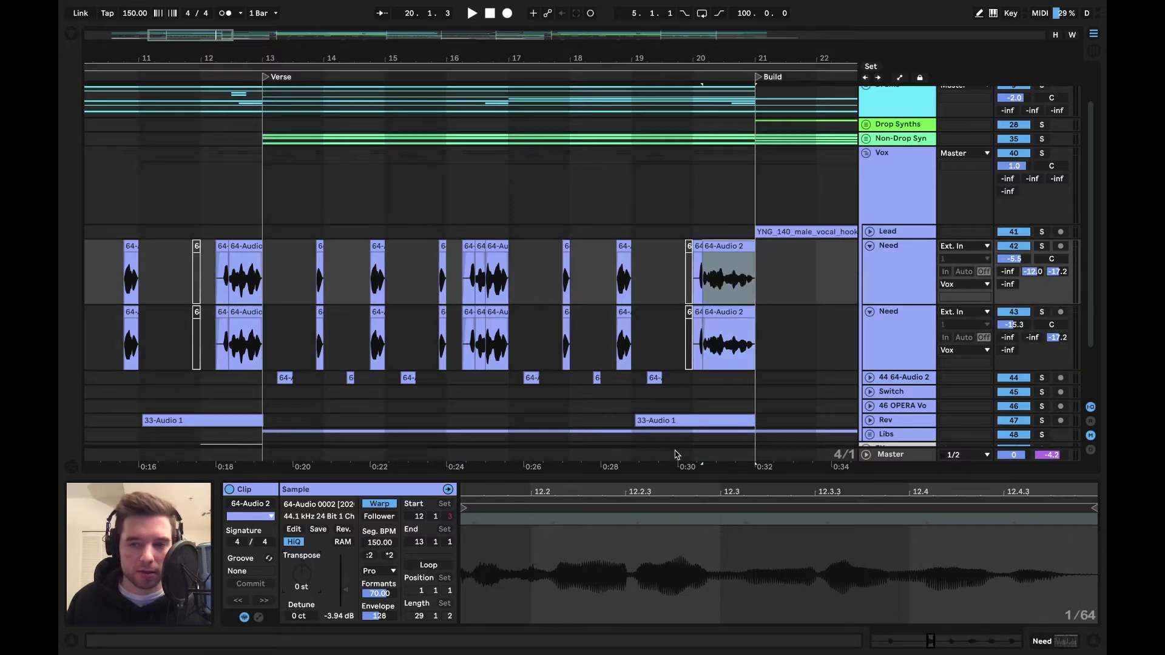
Step: Solo the first Need track, play the untransposed clip into the Build and show its whole recording in the sample display
{"action": "left_click", "coordinate": [1042, 246]}
{"action": "scroll", "coordinate": [735, 228], "scroll_direction": "right", "scroll_amount": 5}
{"action": "key", "text": "space"}
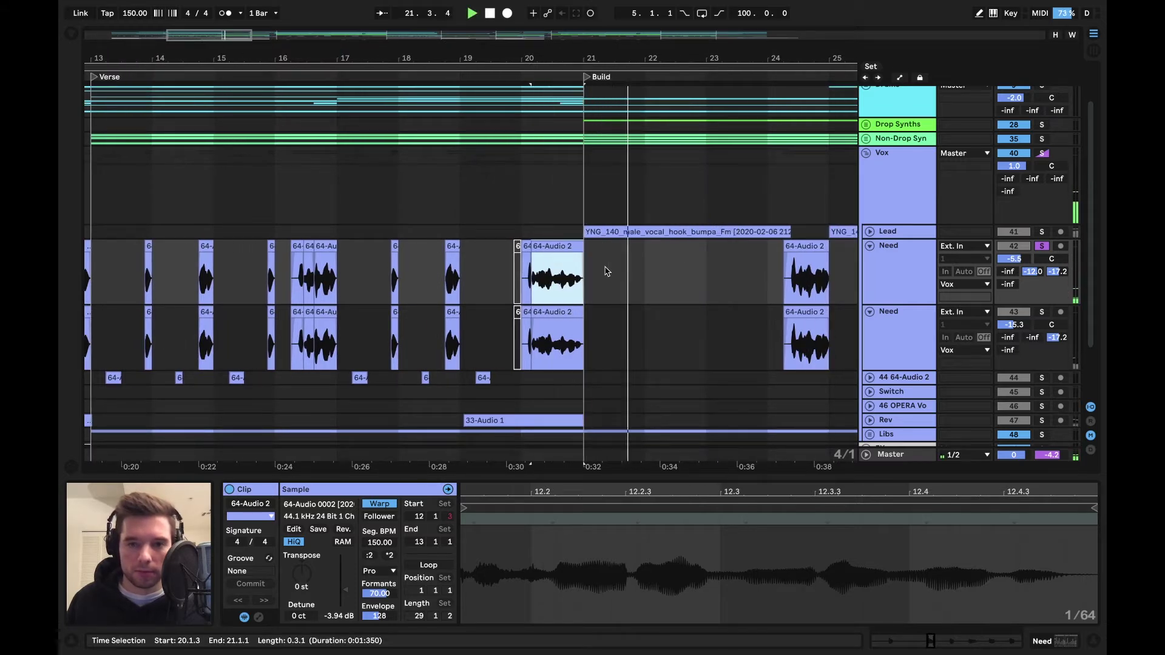
{"action": "key", "text": "space"}
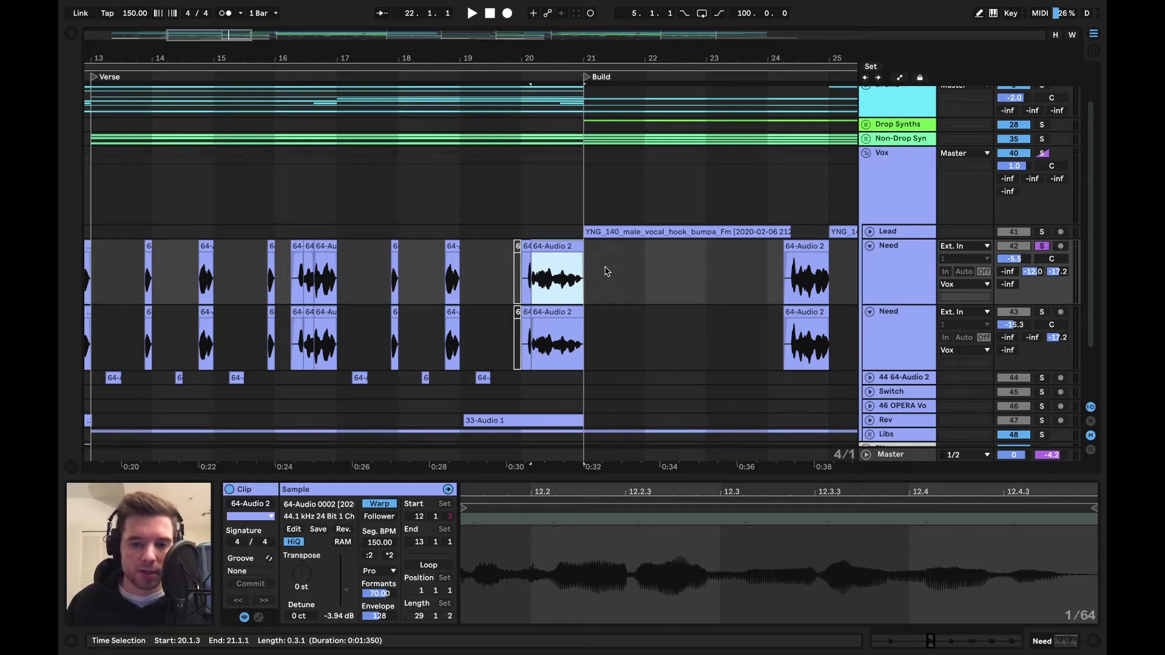
{"action": "left_click_drag", "start_coordinate": [922, 642], "coordinate": [922, 583]}
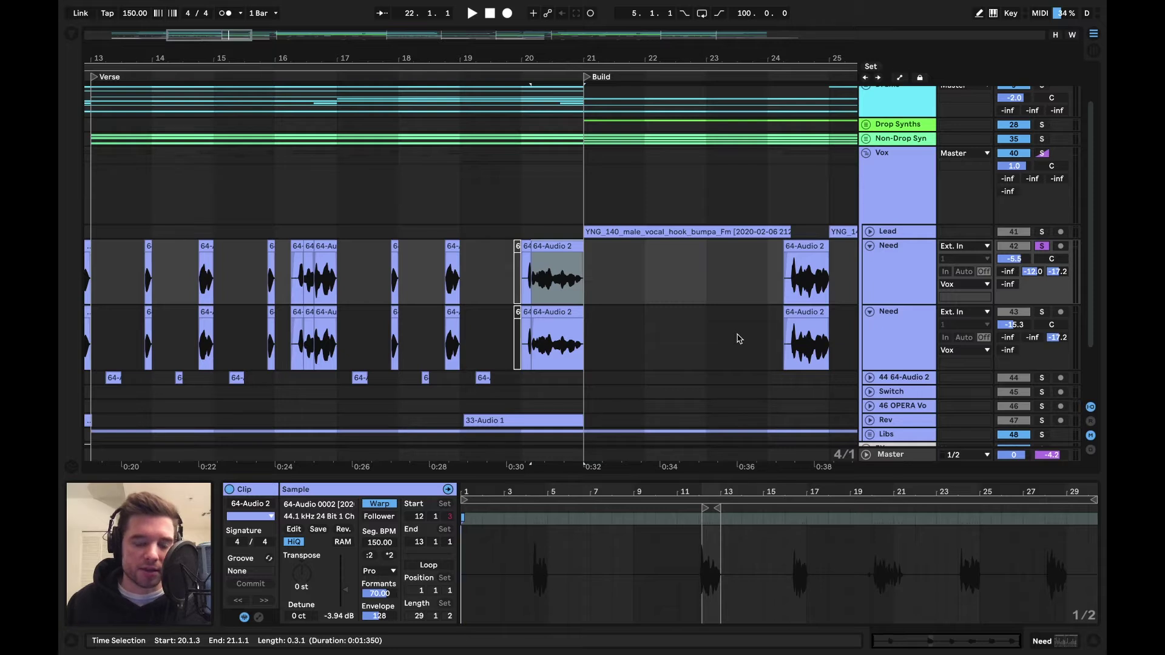
Step: Zoom in on the first Need track's 64-Audio 2 clip ending at bar 21 and play it untransposed
{"action": "left_click_drag", "start_coordinate": [185, 40], "coordinate": [188, 61]}
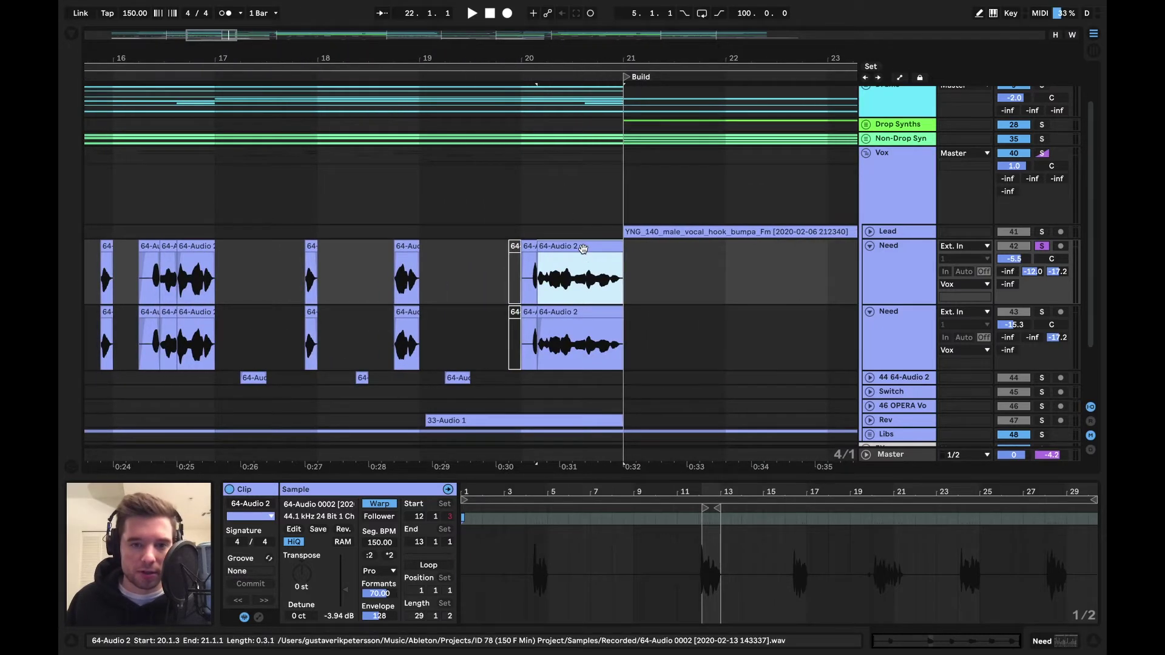
{"action": "key", "text": "space"}
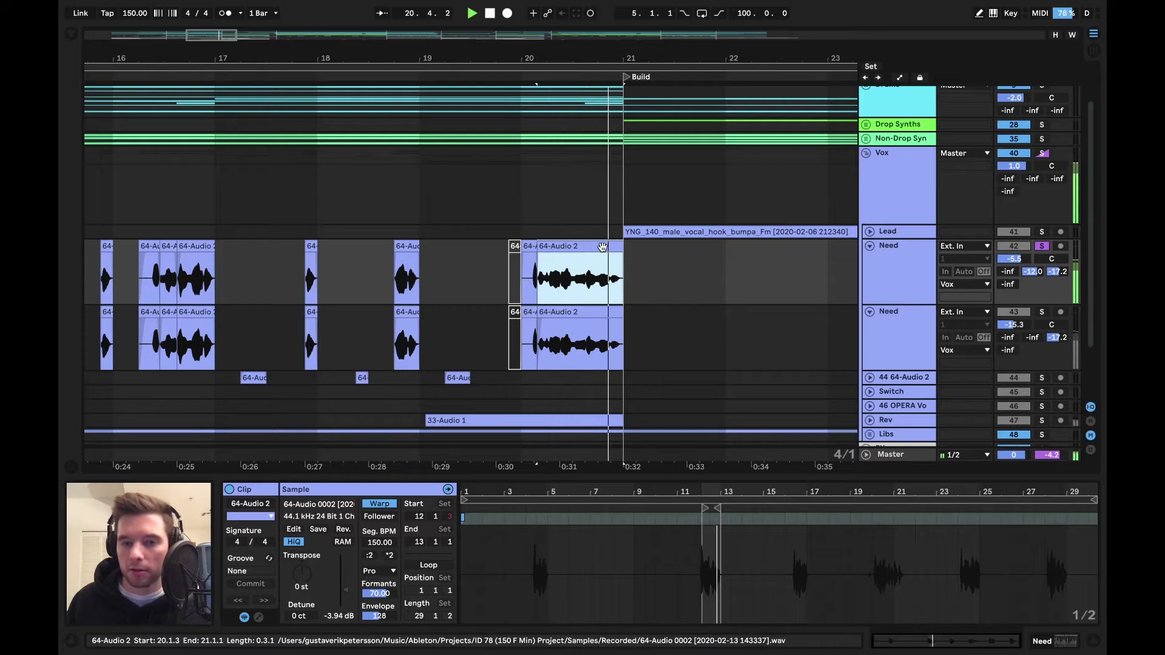
{"action": "key", "text": "space"}
Step: Set the transposition of the clip to 12 st and play it into the Build
{"action": "left_click", "coordinate": [302, 585]}
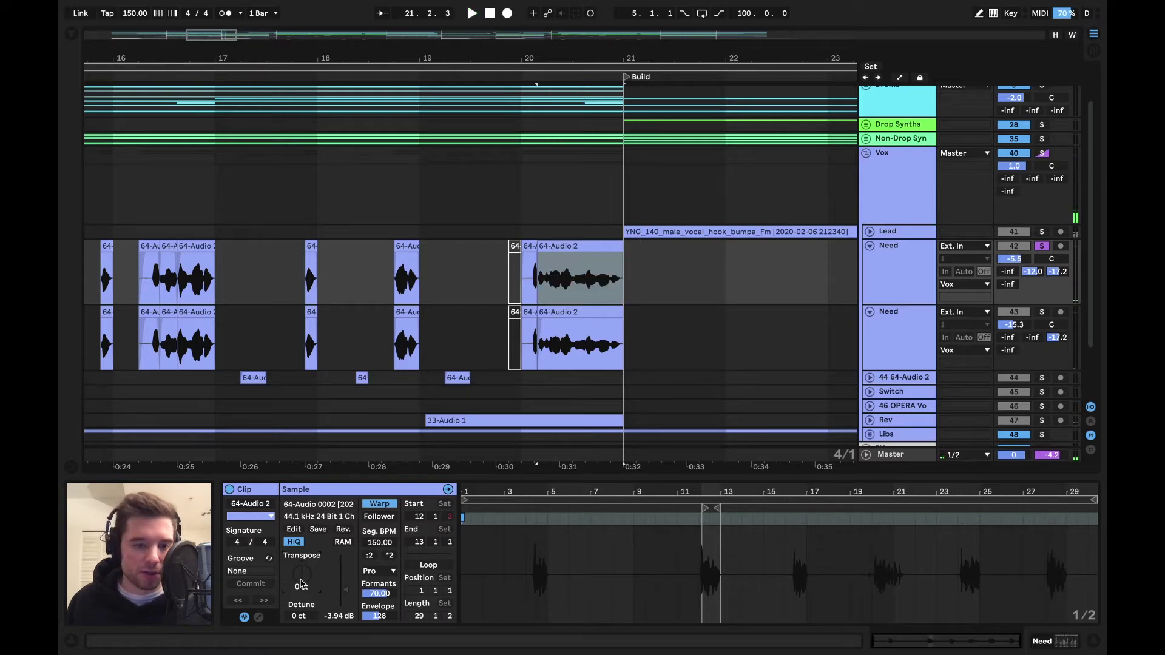
{"action": "type", "text": "12"}
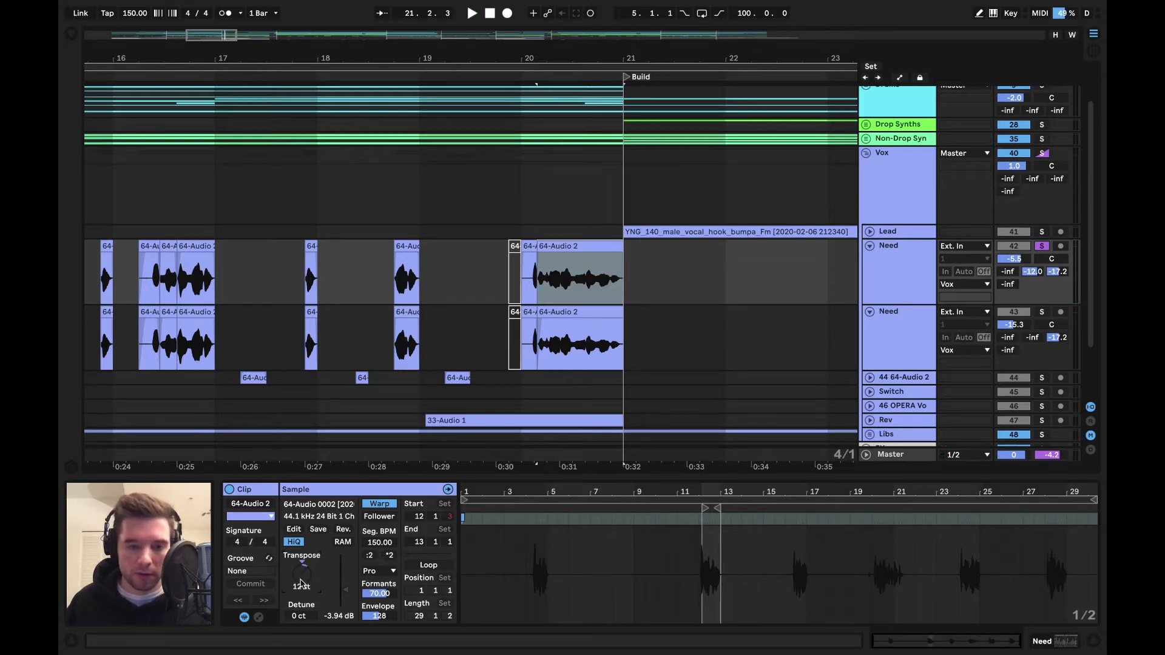
{"action": "key", "text": "Return"}
{"action": "key", "text": "space"}
{"action": "scroll", "coordinate": [682, 340], "scroll_direction": "right", "scroll_amount": 5}
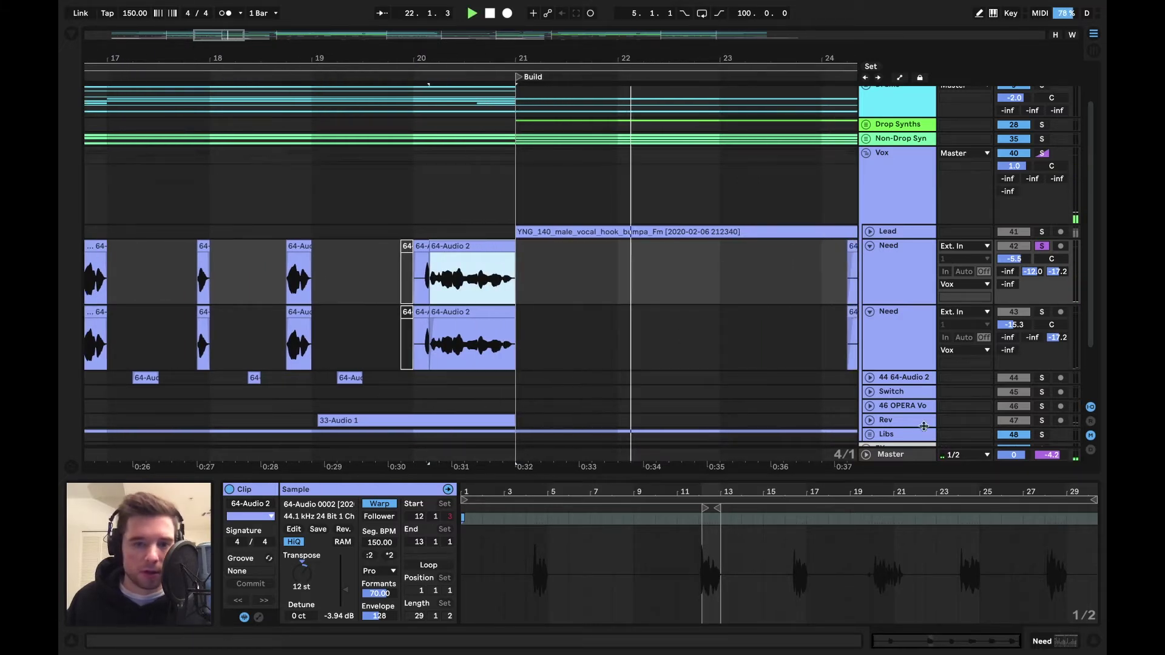
{"action": "key", "text": "space"}
Step: Reactivate the Audio Effect Rack on the first Need track and play the transposed clip through it
{"action": "key", "text": "shift+Tab"}
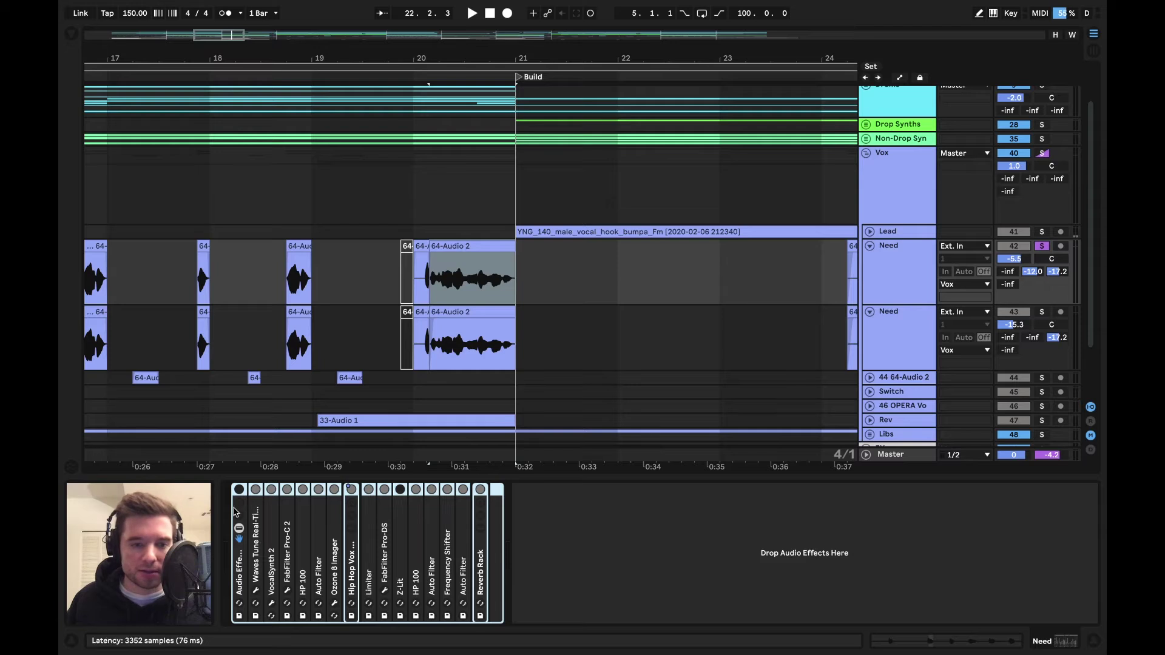
{"action": "key", "text": "space"}
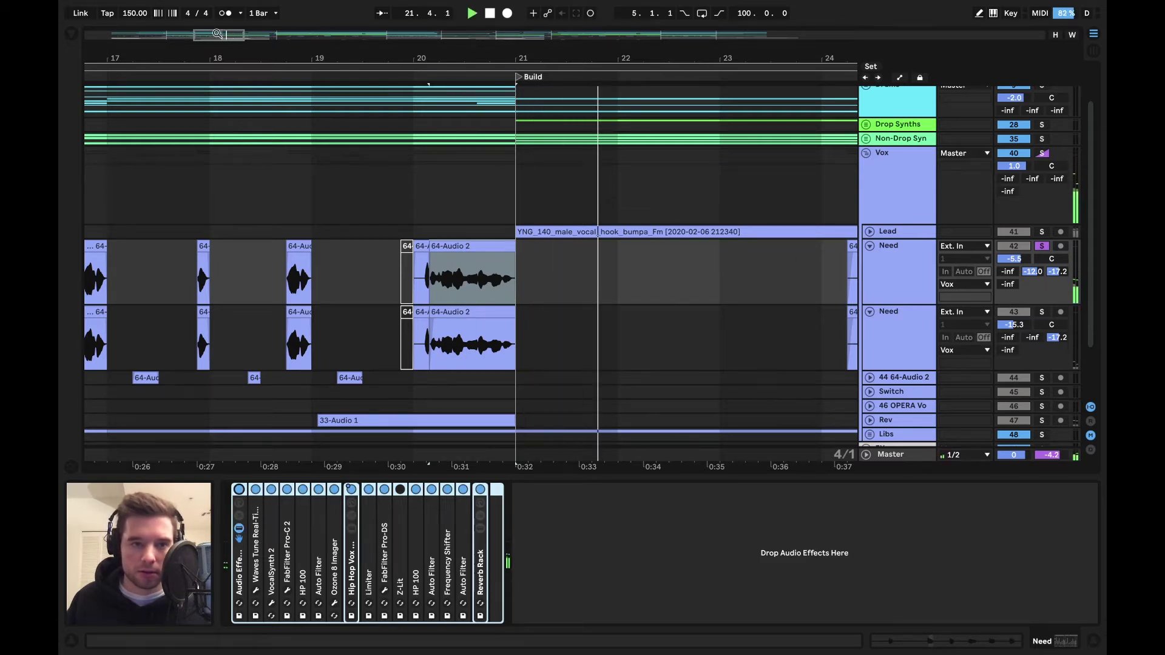
{"action": "left_click_drag", "start_coordinate": [322, 62], "coordinate": [331, 140]}
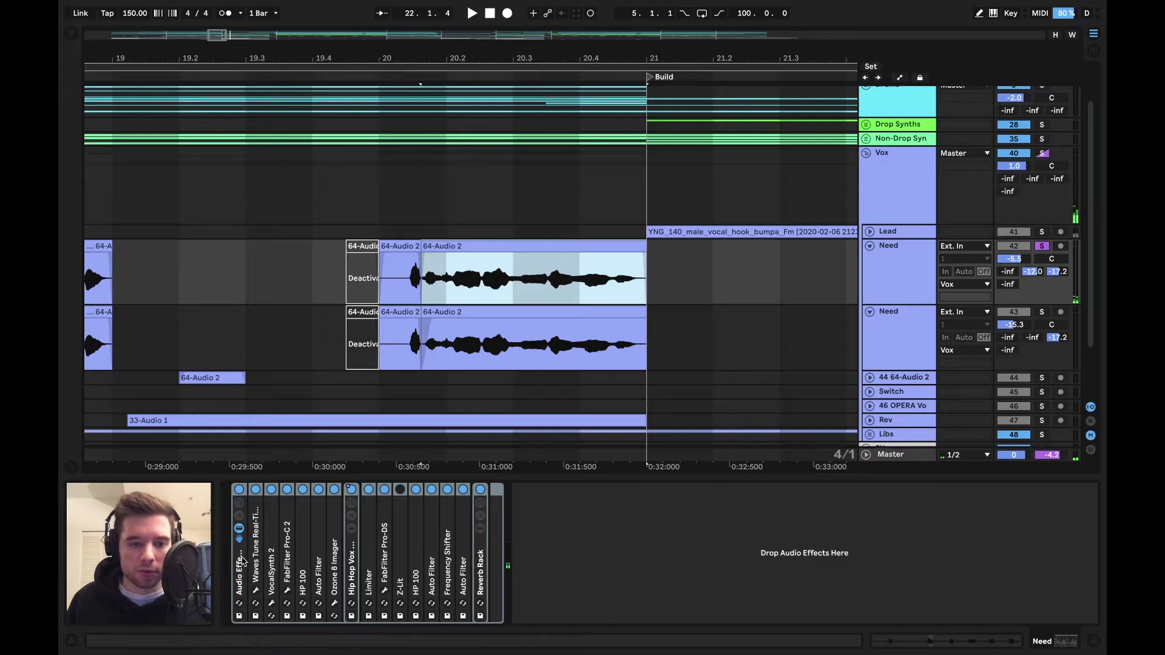
Step: Ungroup the Audio Effect Rack on the first Need track and unfold its effects
{"action": "right_click", "coordinate": [243, 555]}
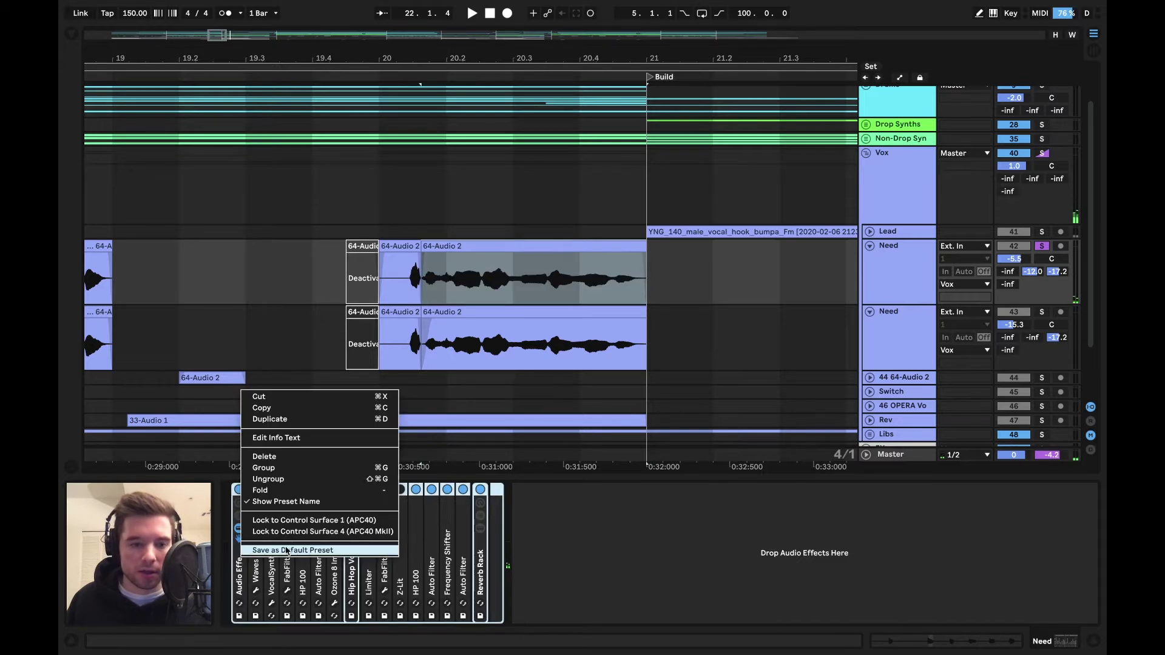
{"action": "left_click", "coordinate": [292, 480]}
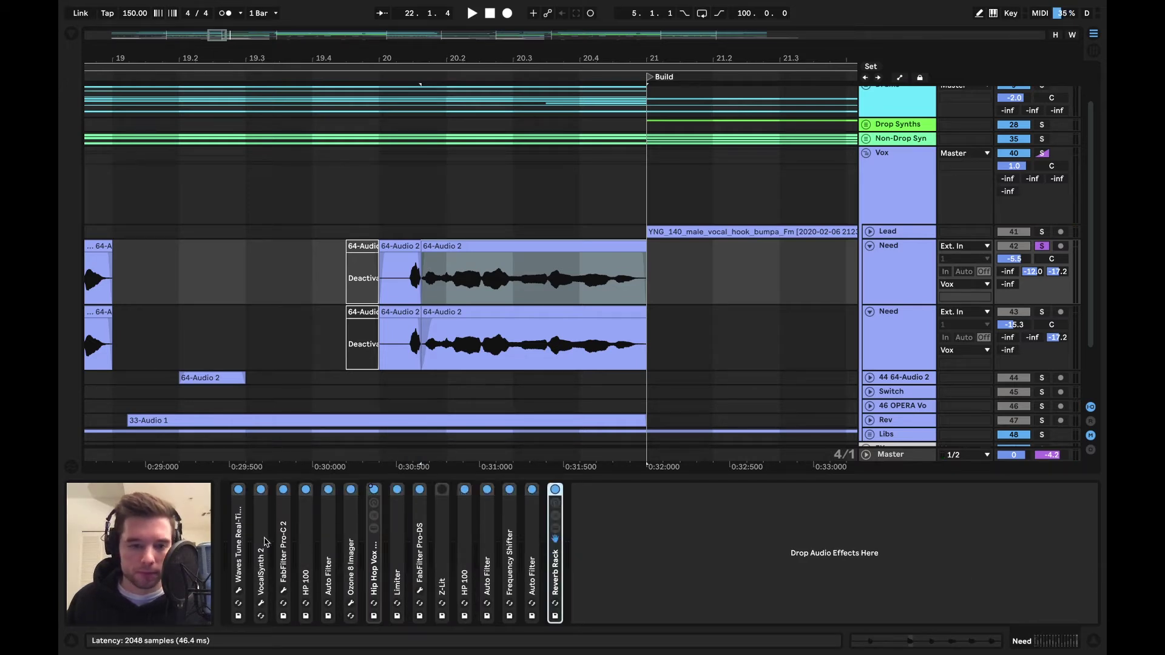
{"action": "right_click", "coordinate": [239, 538]}
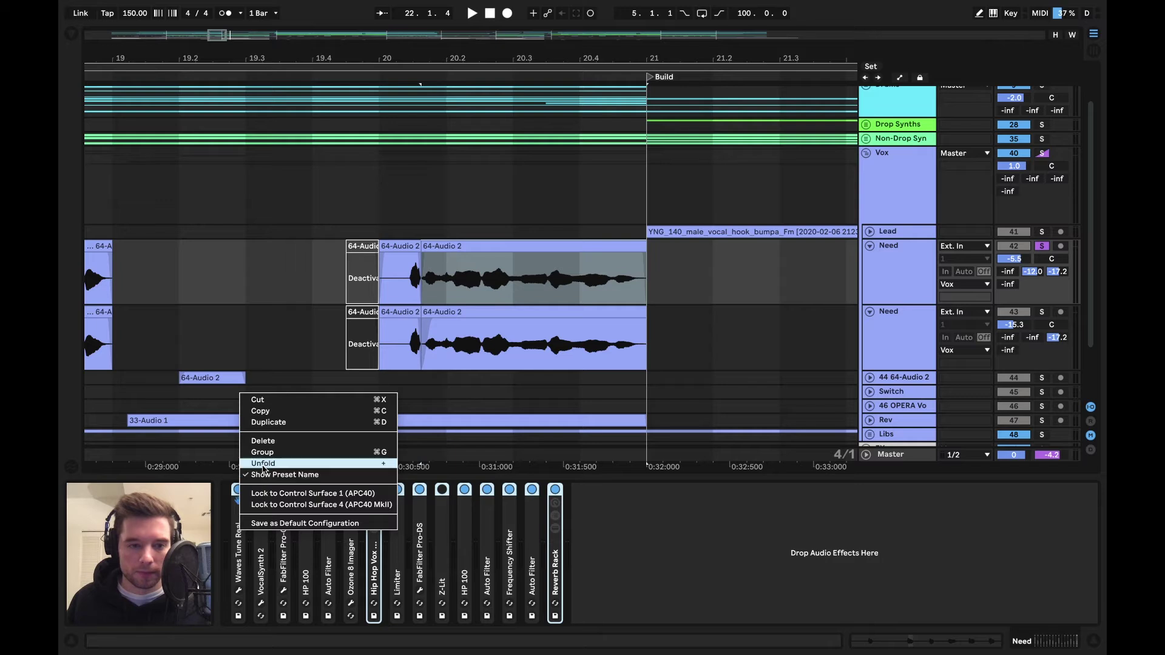
{"action": "left_click", "coordinate": [262, 465]}
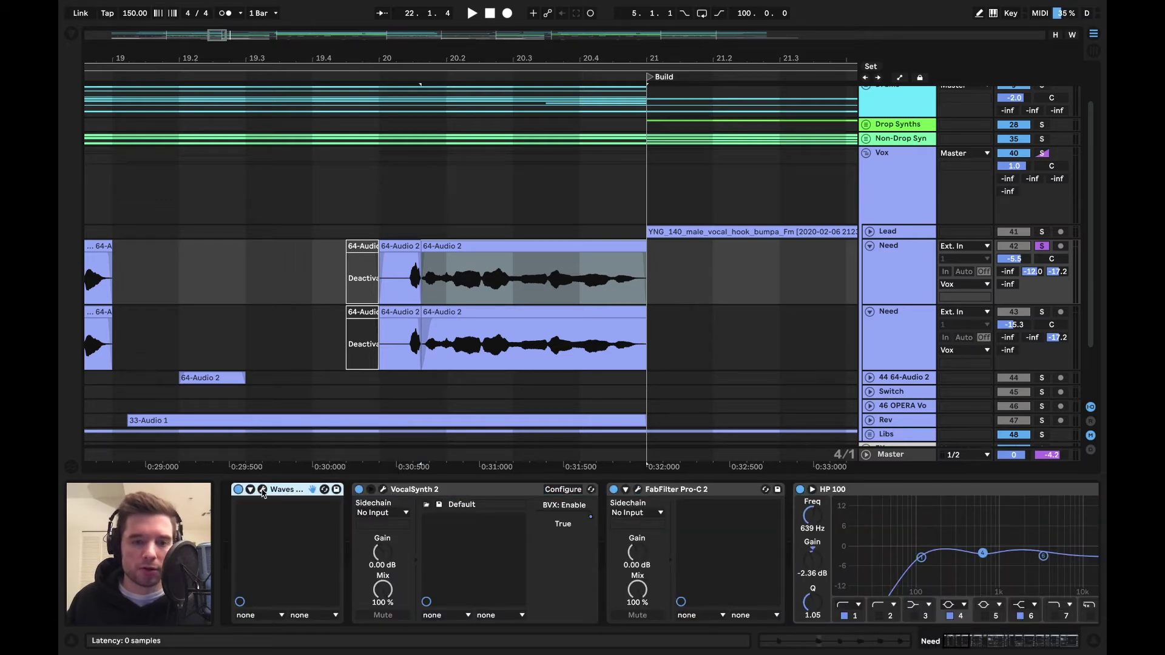
Step: Open the Waves Tune Real-Time interface, examine its D Phrygian pitch correction settings and play the clip
{"action": "left_click", "coordinate": [263, 490]}
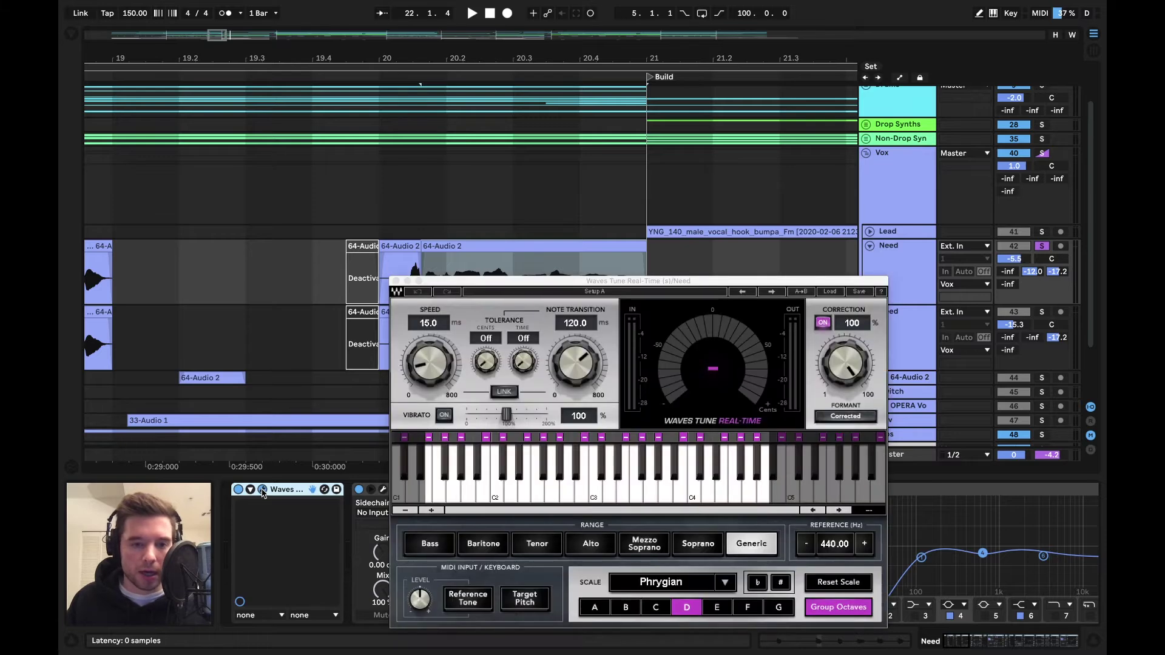
{"action": "left_click_drag", "start_coordinate": [473, 288], "coordinate": [604, 122]}
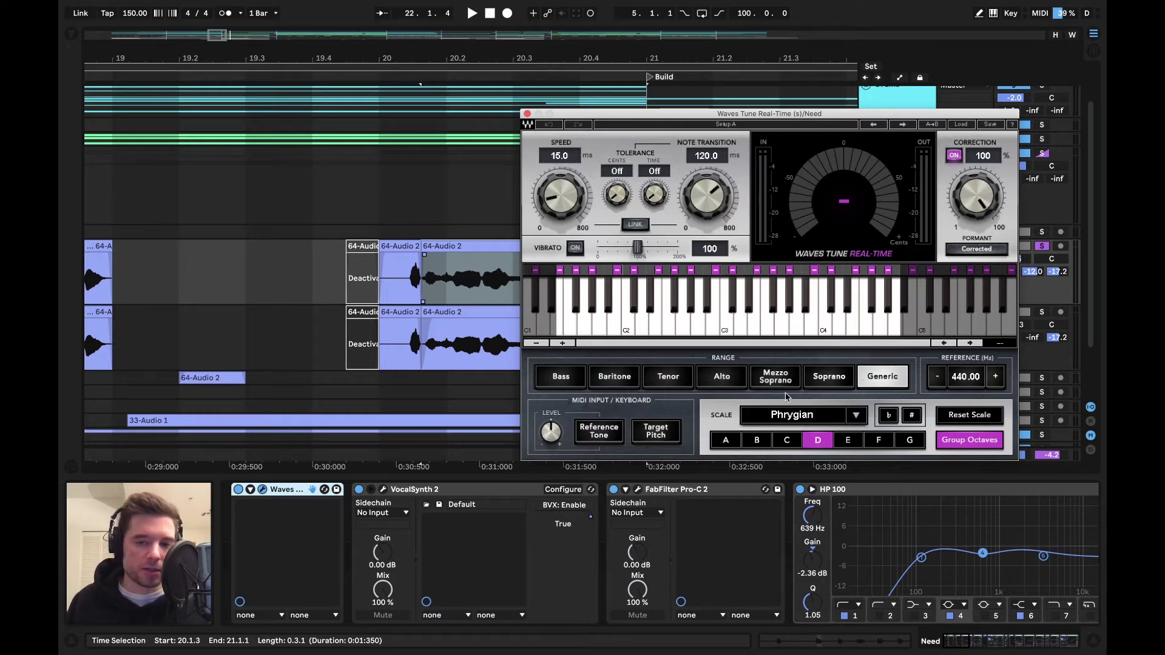
{"action": "key", "text": "space"}
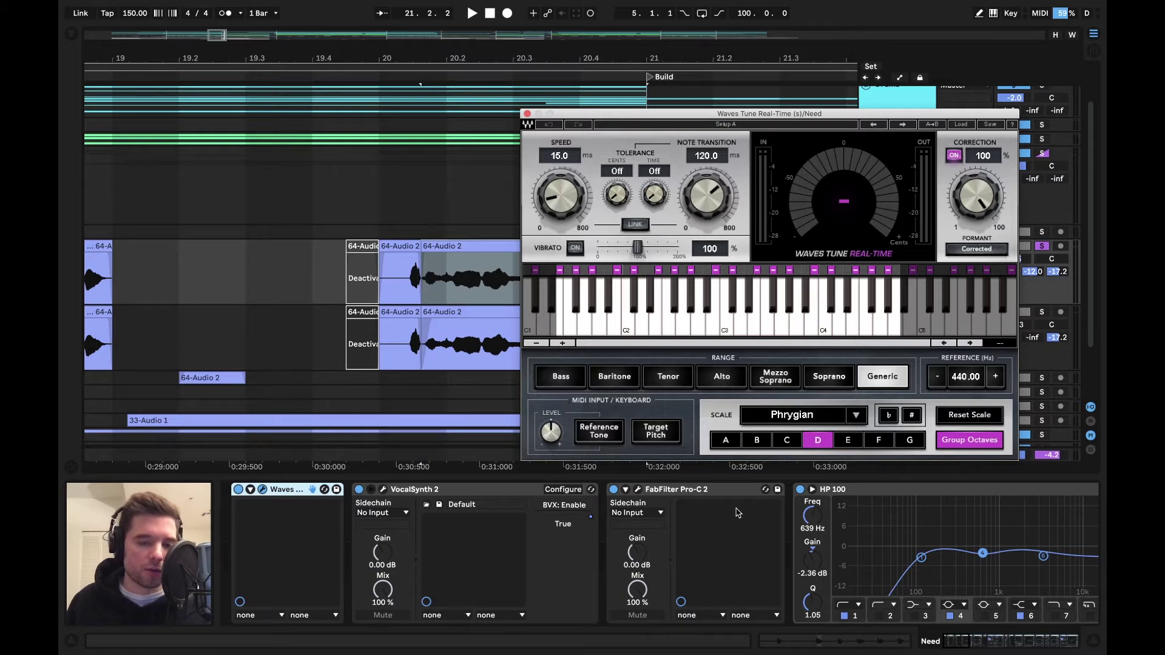
Step: Open the VocalSynth 2 interface and play the clip with the device deactivated
{"action": "left_click", "coordinate": [385, 492]}
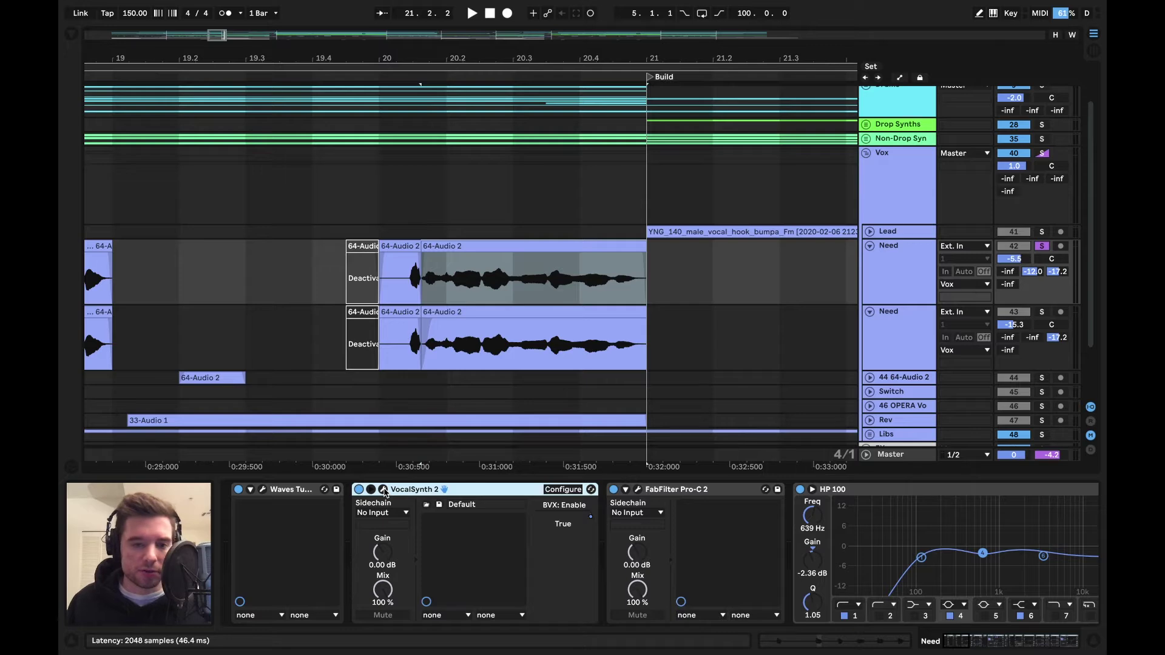
{"action": "left_click", "coordinate": [383, 490]}
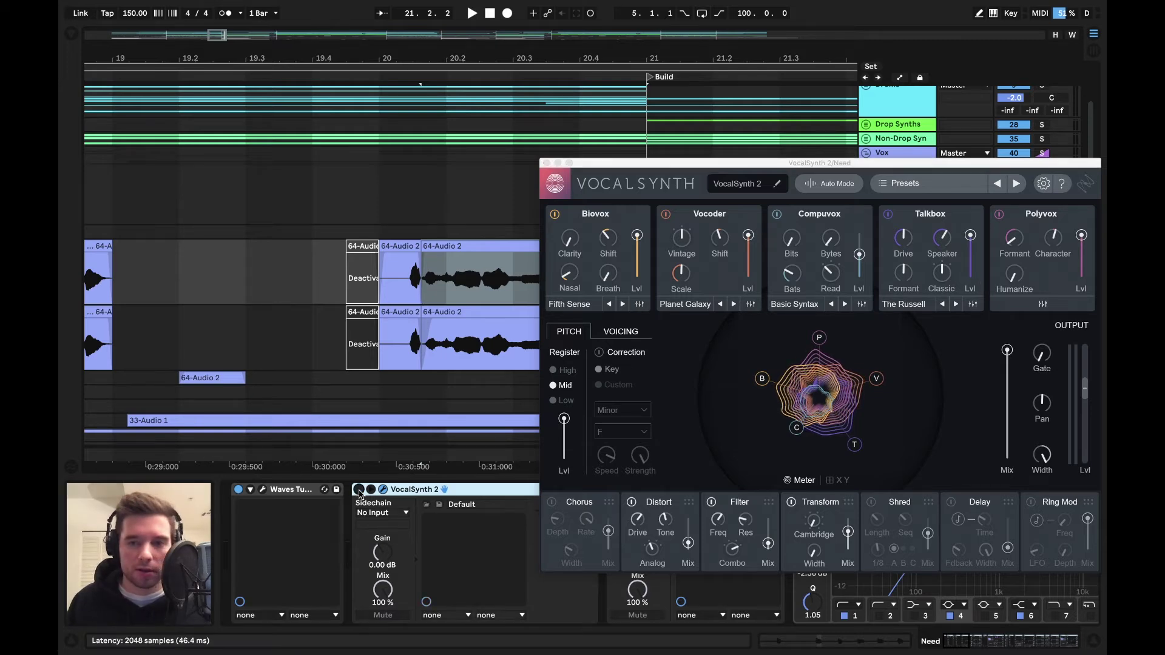
{"action": "left_click_drag", "start_coordinate": [760, 169], "coordinate": [731, 157]}
{"action": "key", "text": "space"}
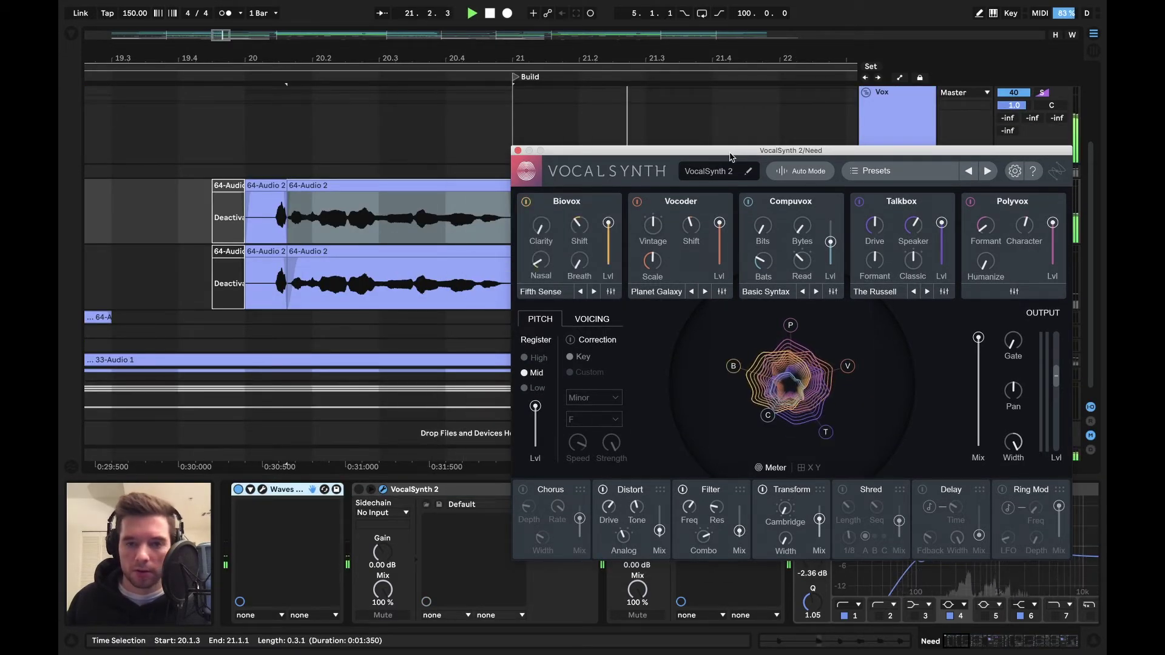
{"action": "key", "text": "space"}
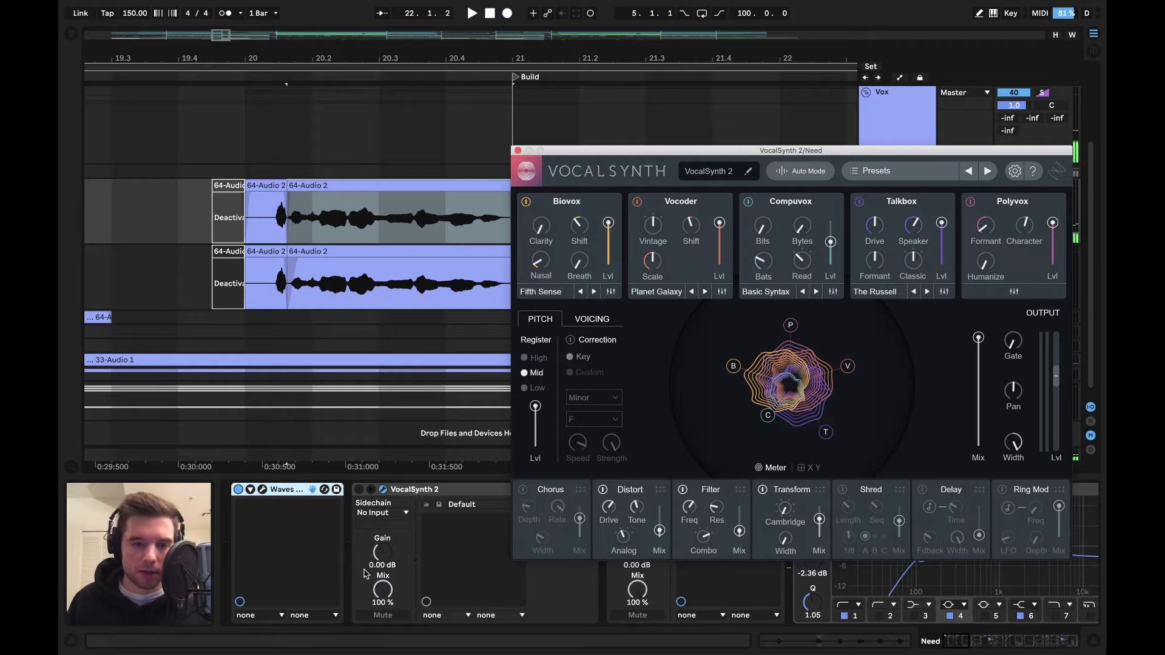
Step: Reactivate VocalSynth 2, play the clip with its Biovox module switched off and on, and close the plug-in window
{"action": "left_click", "coordinate": [358, 490]}
{"action": "key", "text": "space"}
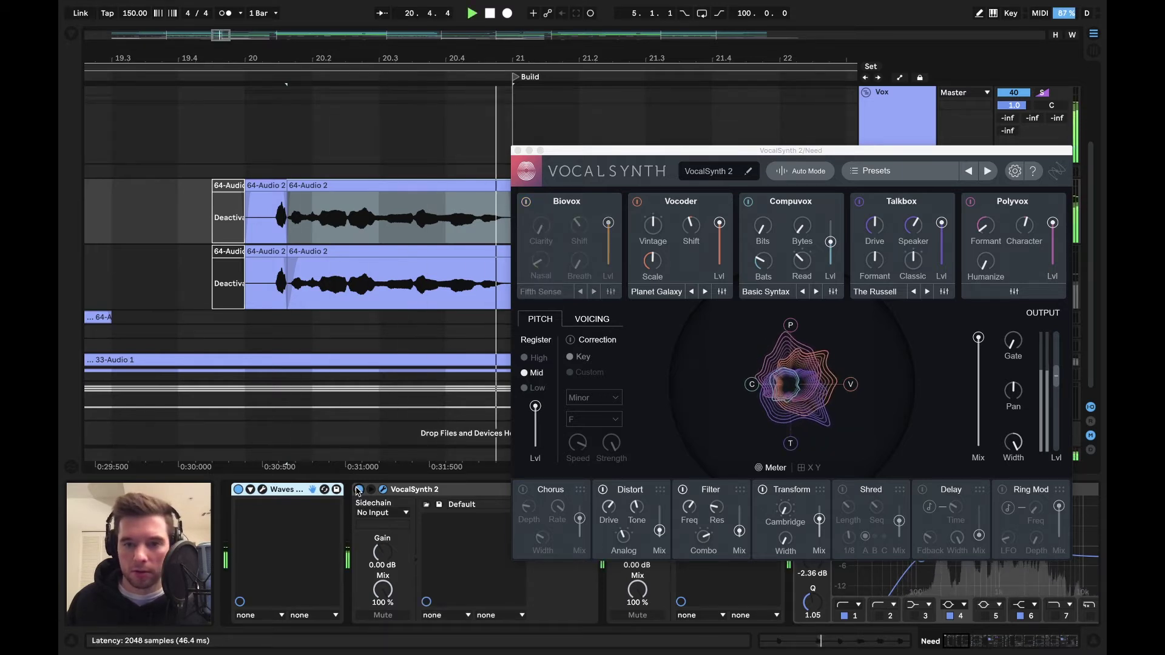
{"action": "left_click", "coordinate": [526, 201]}
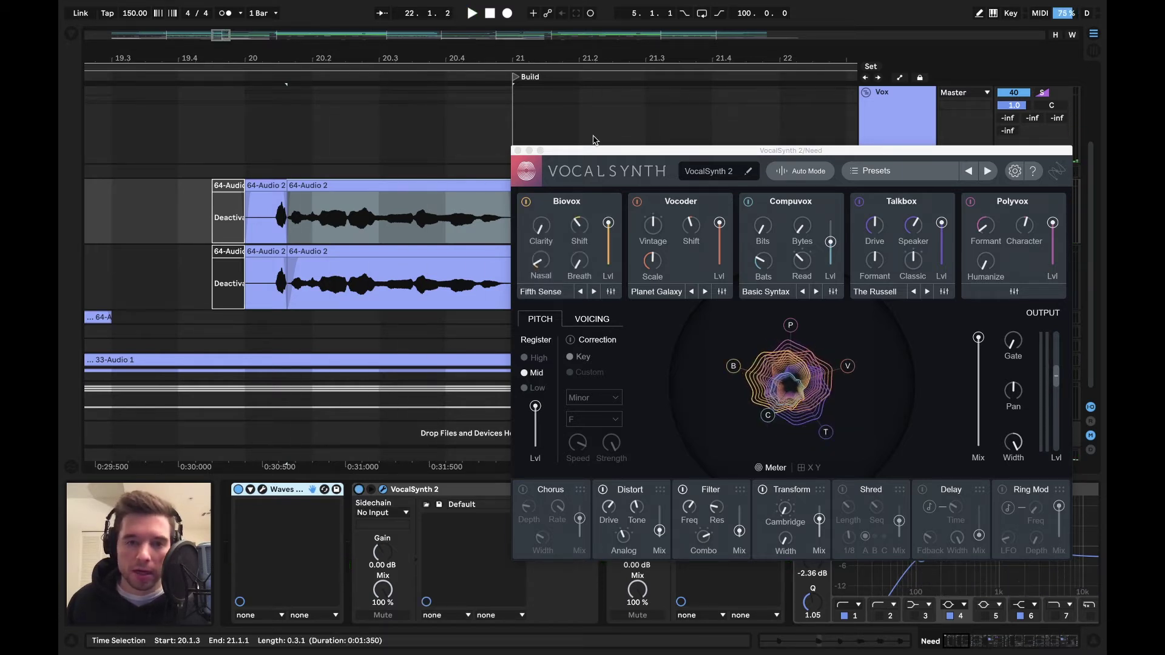
{"action": "key", "text": "space"}
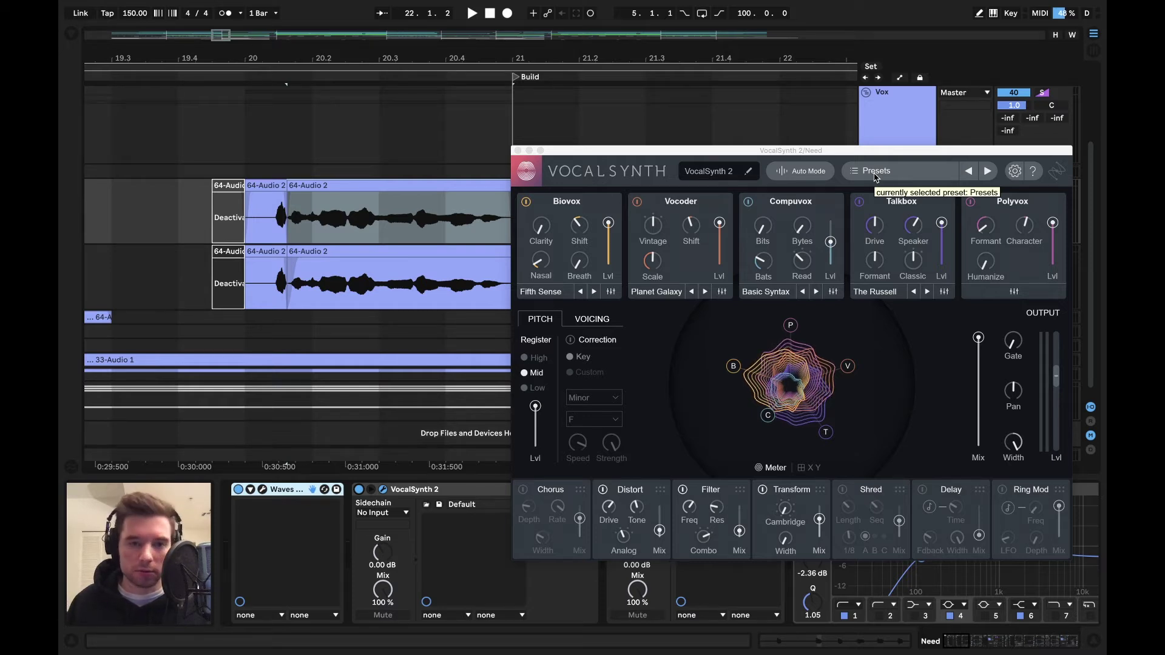
{"action": "left_click", "coordinate": [517, 151]}
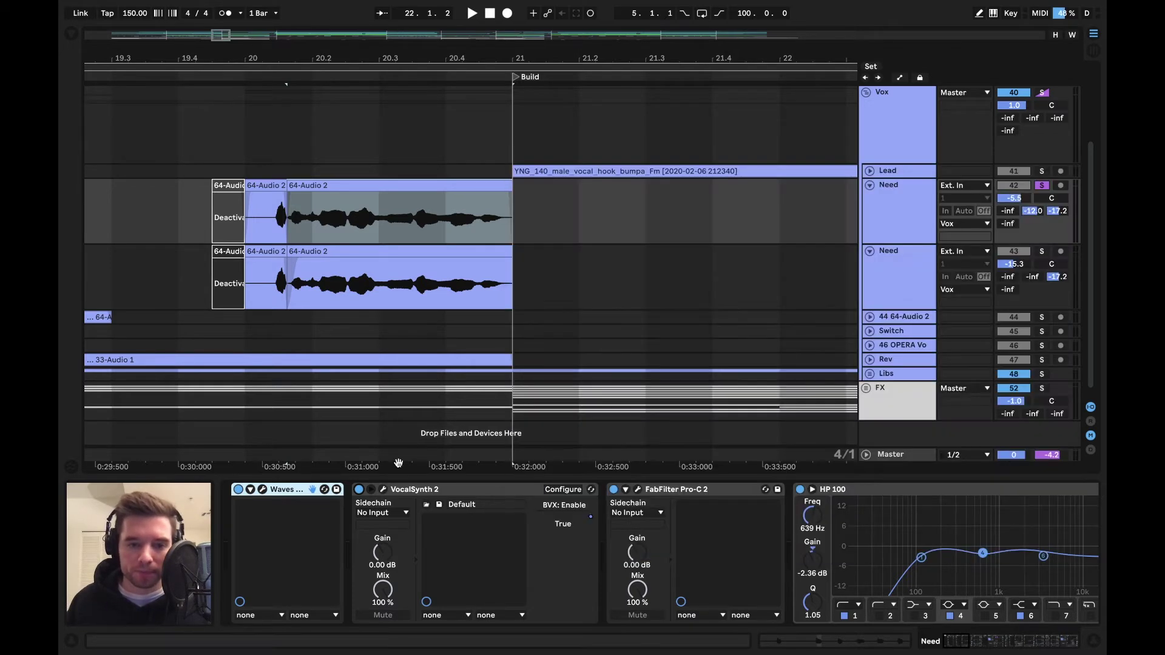
Step: Fold the VocalSynth 2, FabFilter Pro-C 2 and HP 100 devices on the first Need track
{"action": "double_click", "coordinate": [446, 490]}
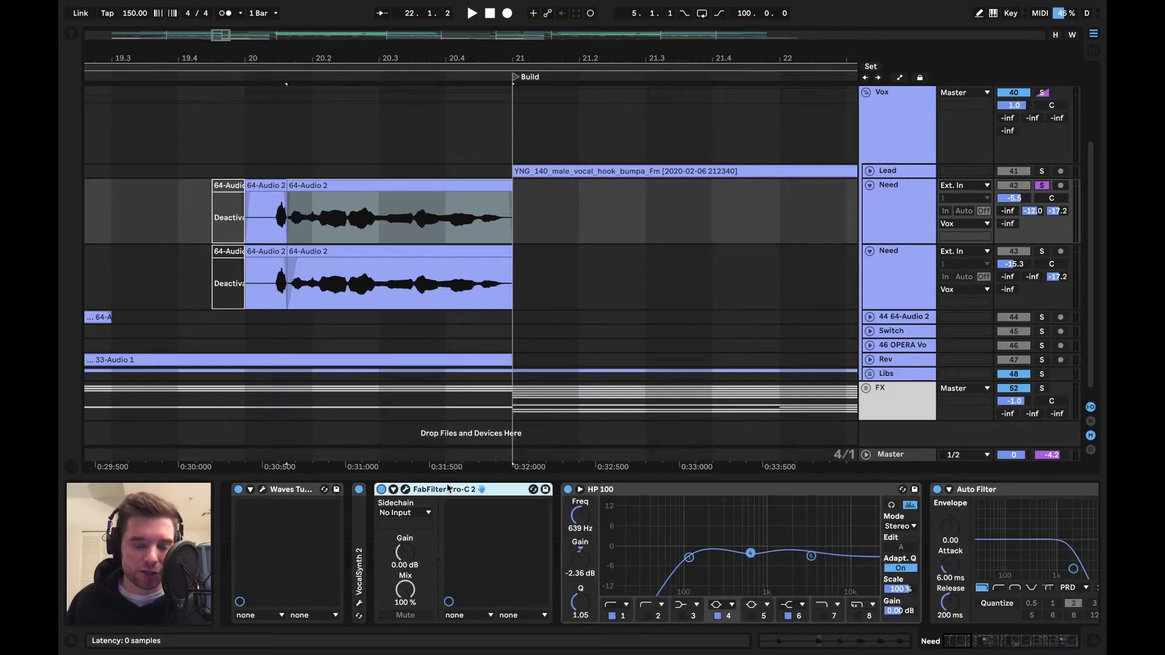
{"action": "double_click", "coordinate": [448, 489]}
{"action": "double_click", "coordinate": [548, 490]}
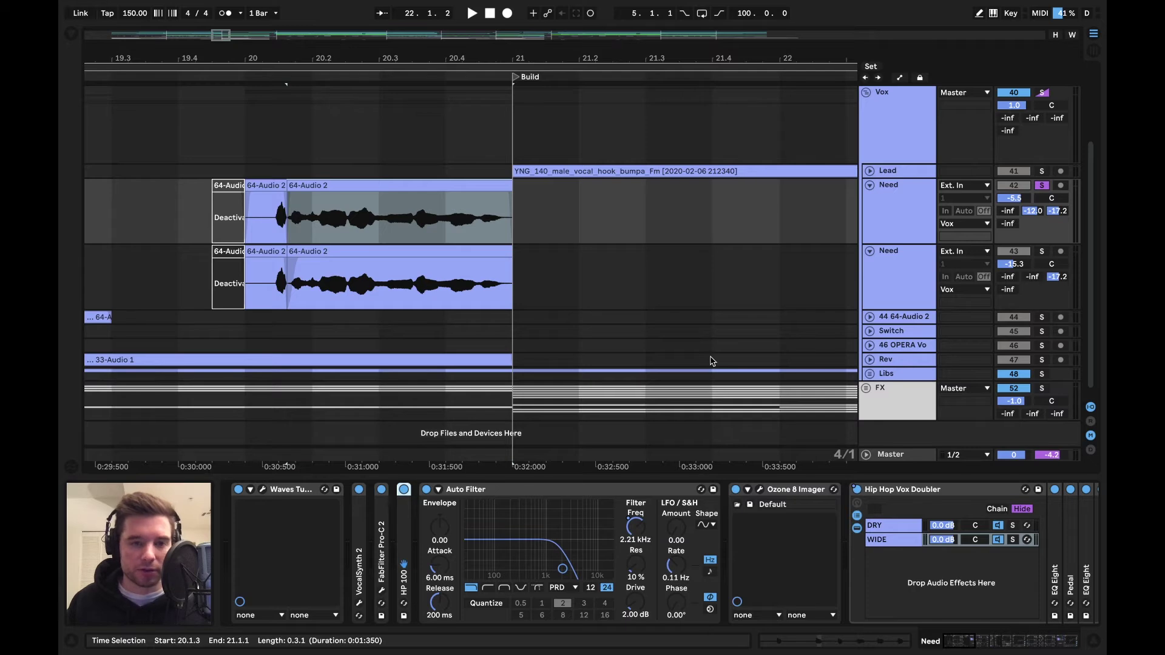
Step: Show the first Need track's Auto Filter frequency automation across Verse and Build, and fold Auto Filter and Ozone 8 Imager
{"action": "scroll", "coordinate": [711, 361], "scroll_direction": "down", "scroll_amount": 1}
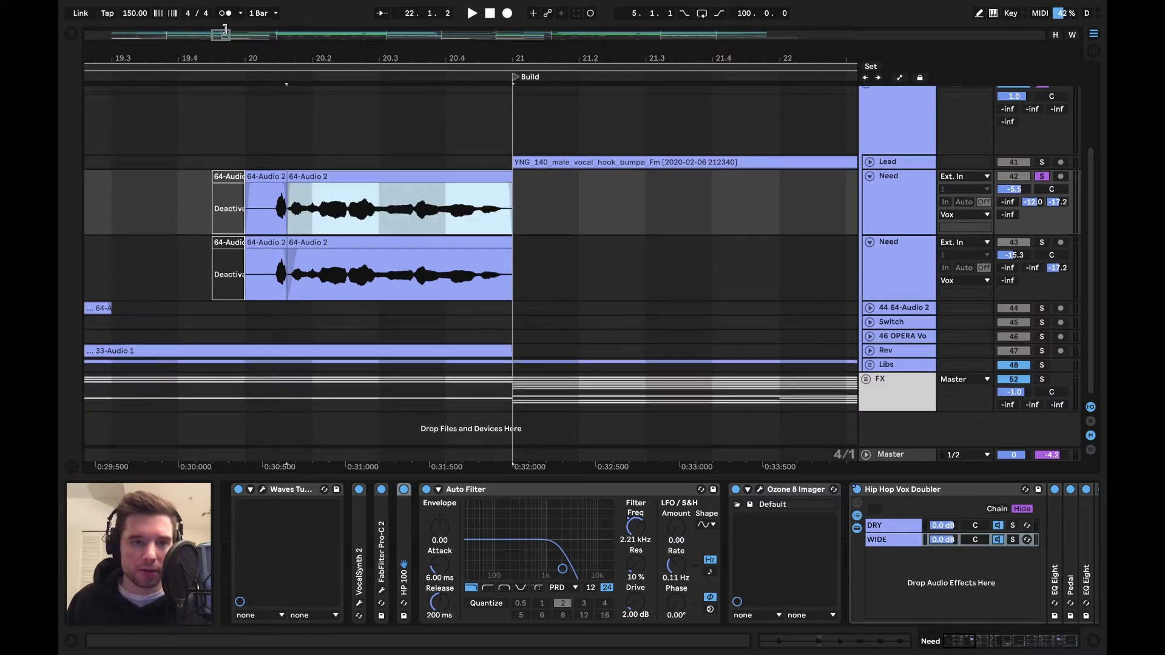
{"action": "left_click_drag", "start_coordinate": [222, 33], "coordinate": [222, 17]}
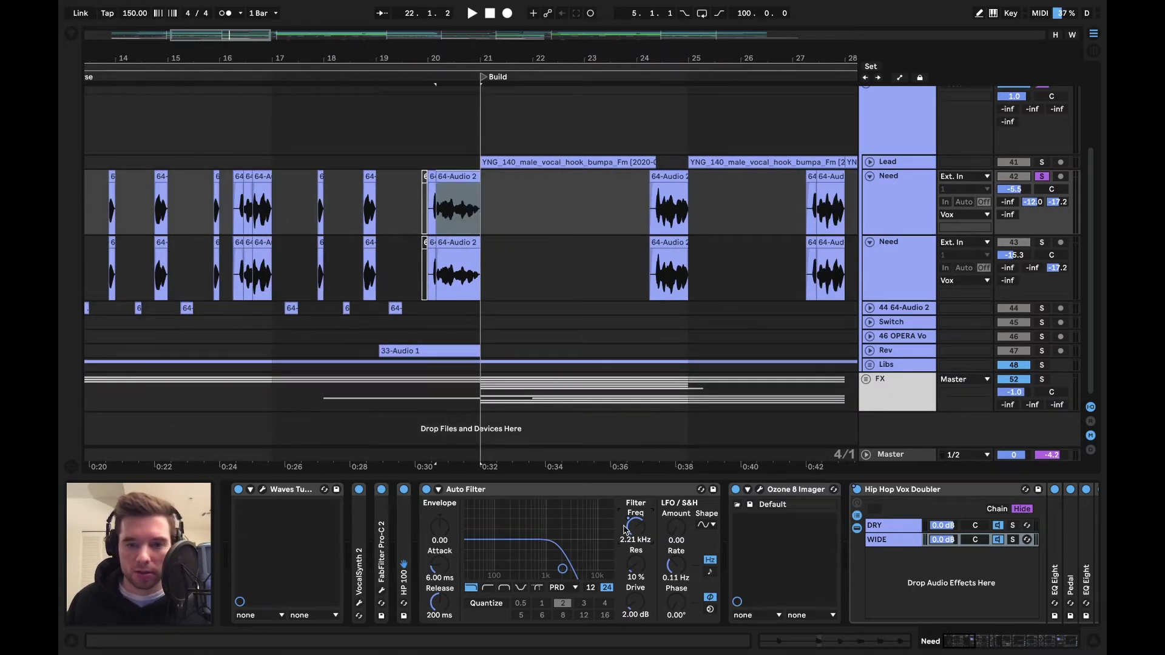
{"action": "key", "text": "a"}
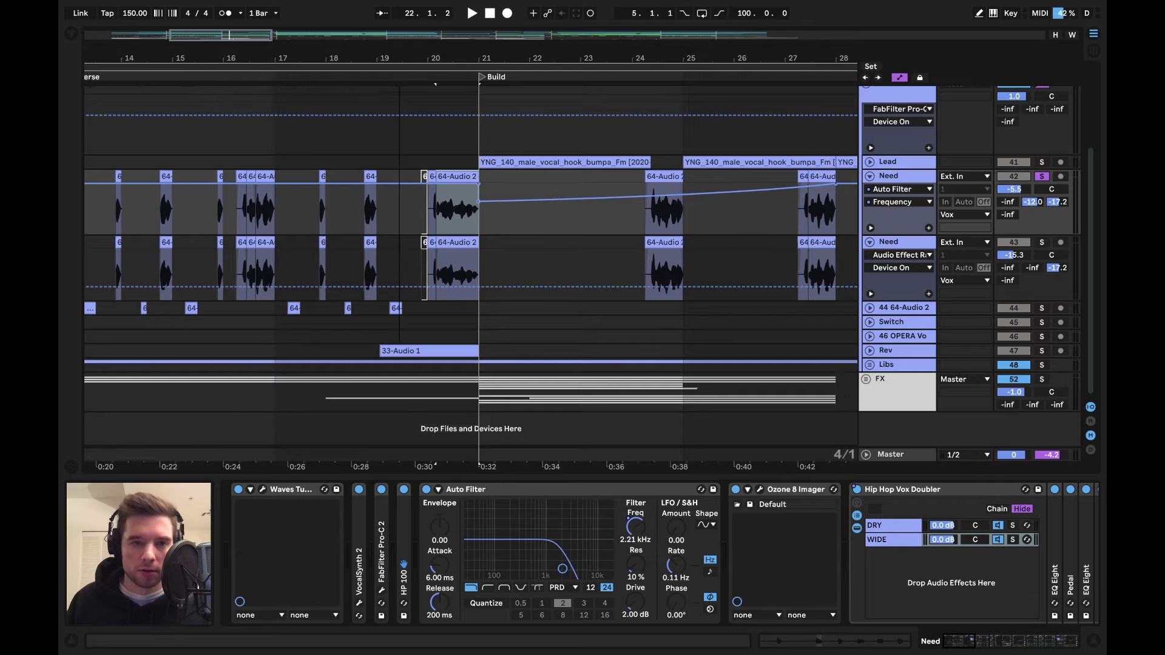
{"action": "key", "text": "minus"}
{"action": "key", "text": "plus"}
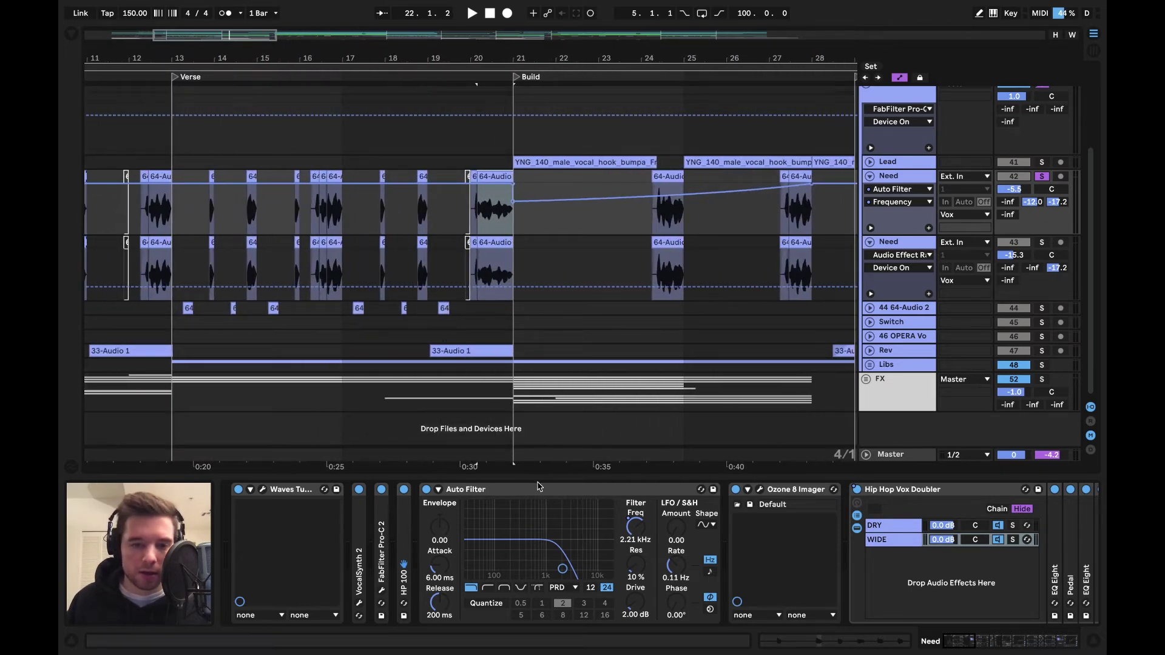
{"action": "double_click", "coordinate": [537, 489]}
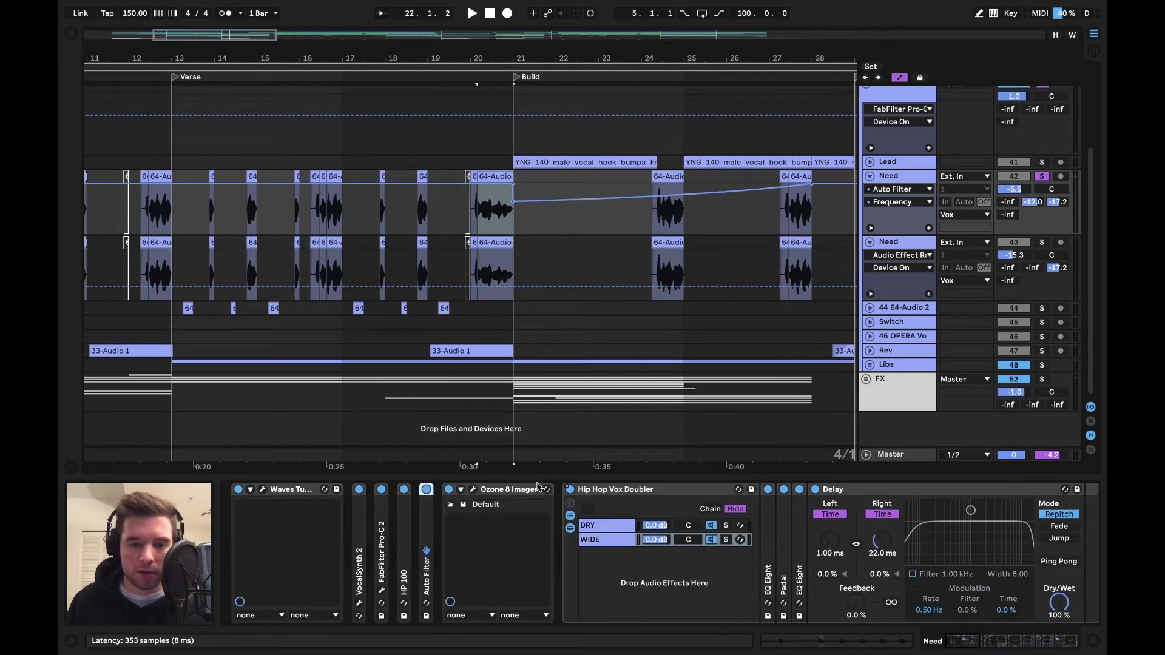
{"action": "double_click", "coordinate": [488, 491]}
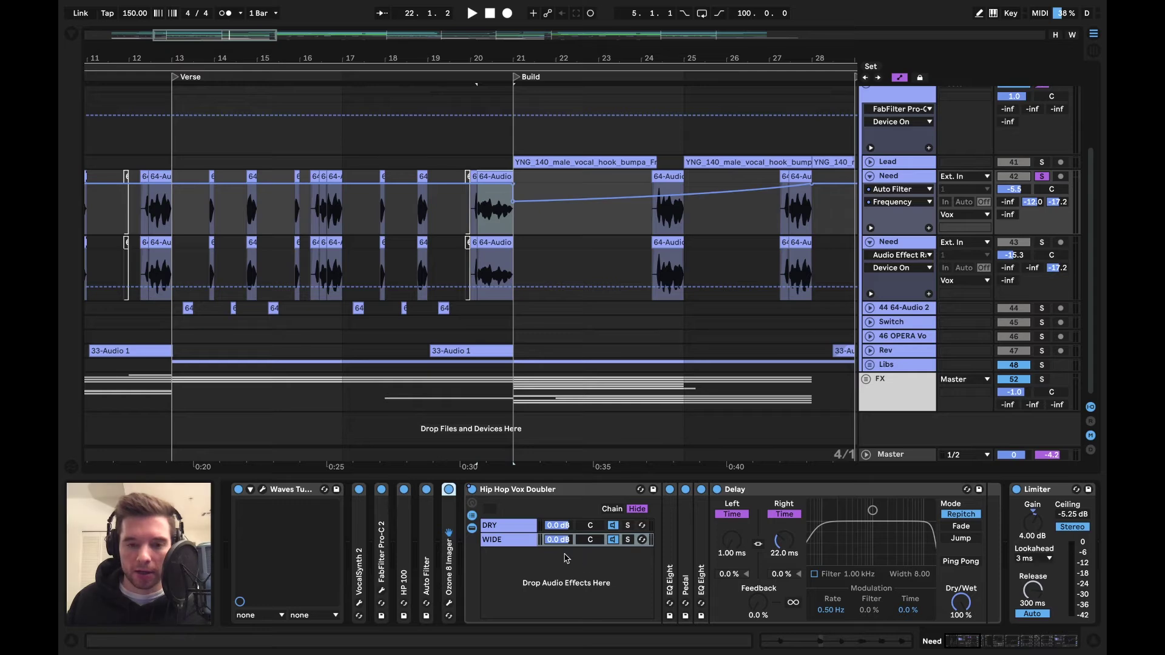
Step: Show the Hip Hop Vox Doubler's Device On automation on the first Need track from Verse to Drop and select its WIDE chain
{"action": "left_click", "coordinate": [910, 190]}
{"action": "left_click", "coordinate": [911, 191]}
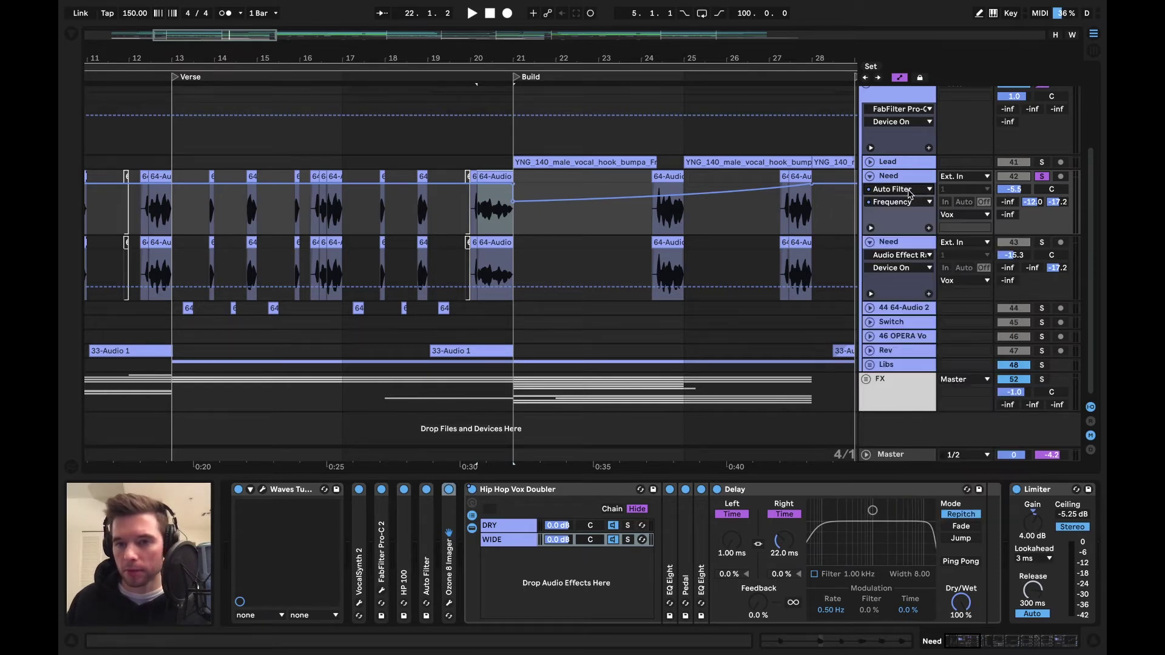
{"action": "left_click", "coordinate": [910, 193]}
{"action": "left_click", "coordinate": [895, 274]}
{"action": "scroll", "coordinate": [528, 137], "scroll_direction": "right", "scroll_amount": 3}
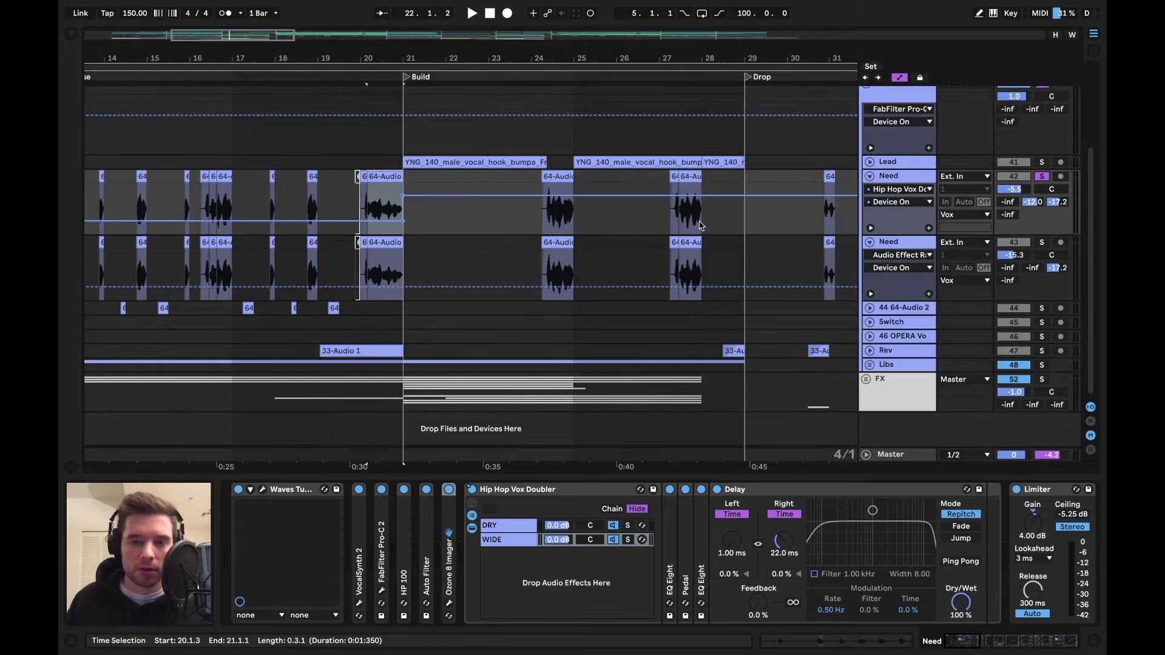
{"action": "scroll", "coordinate": [525, 176], "scroll_direction": "down", "scroll_amount": 5}
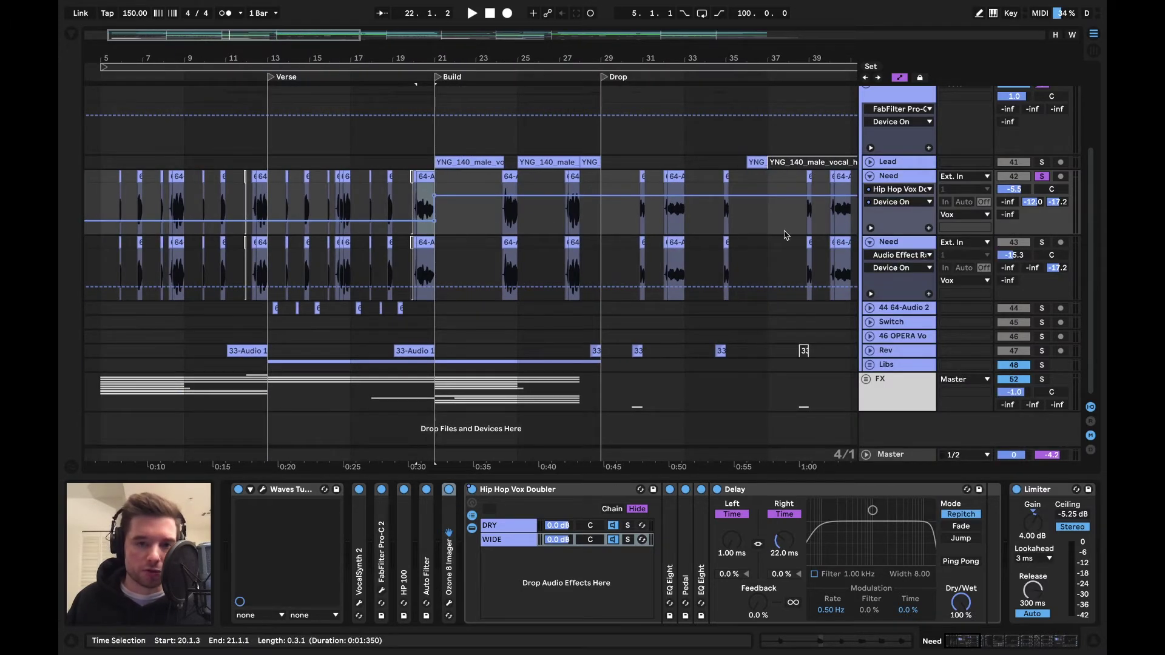
{"action": "left_click", "coordinate": [511, 546]}
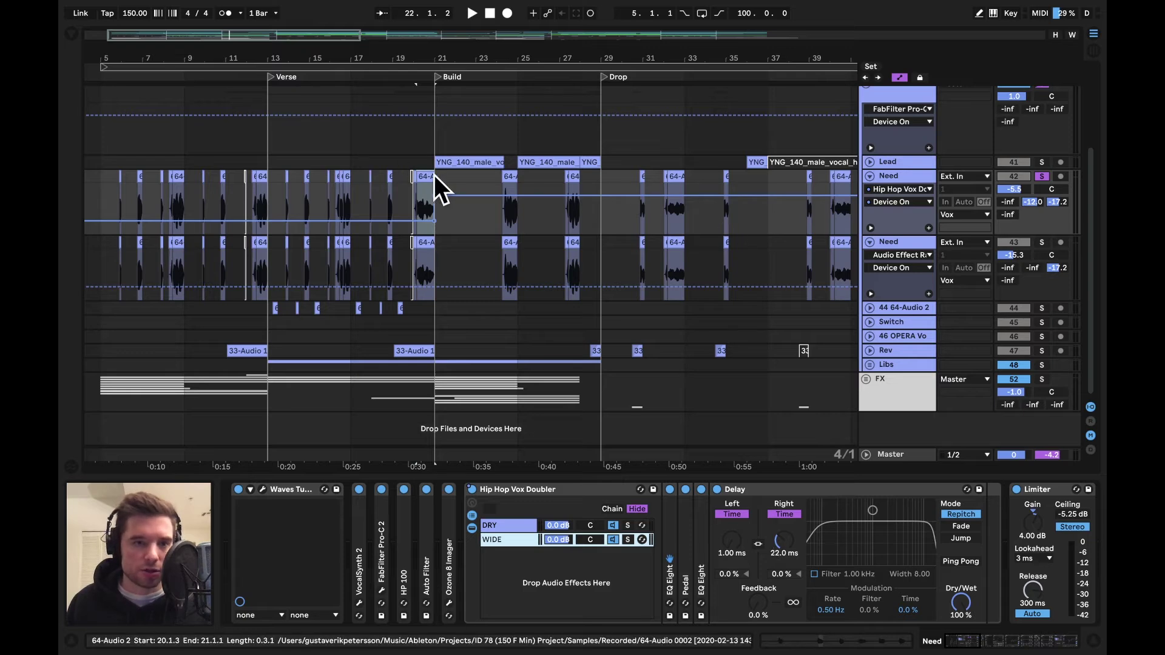
Step: Fold the Hip Hop Vox Doubler, Limiter, FabFilter Pro-DS, Z-Lit, second HP 100 and following Auto Filter devices on the first Need track
{"action": "key", "text": "plus"}
{"action": "key", "text": "plus"}
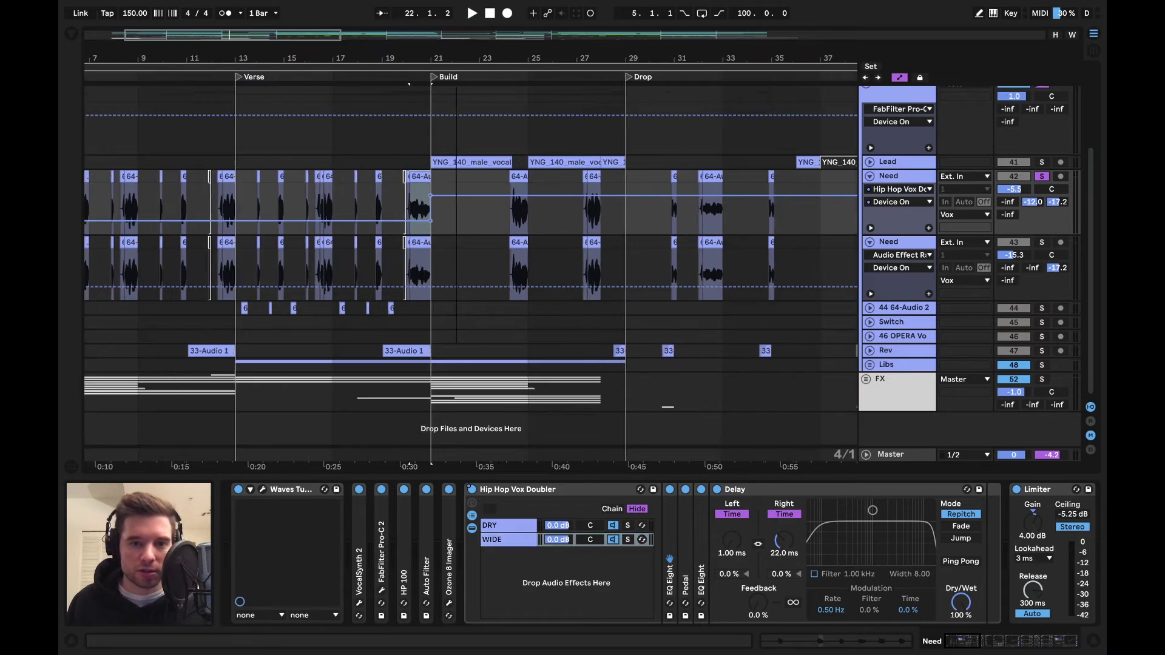
{"action": "double_click", "coordinate": [569, 490]}
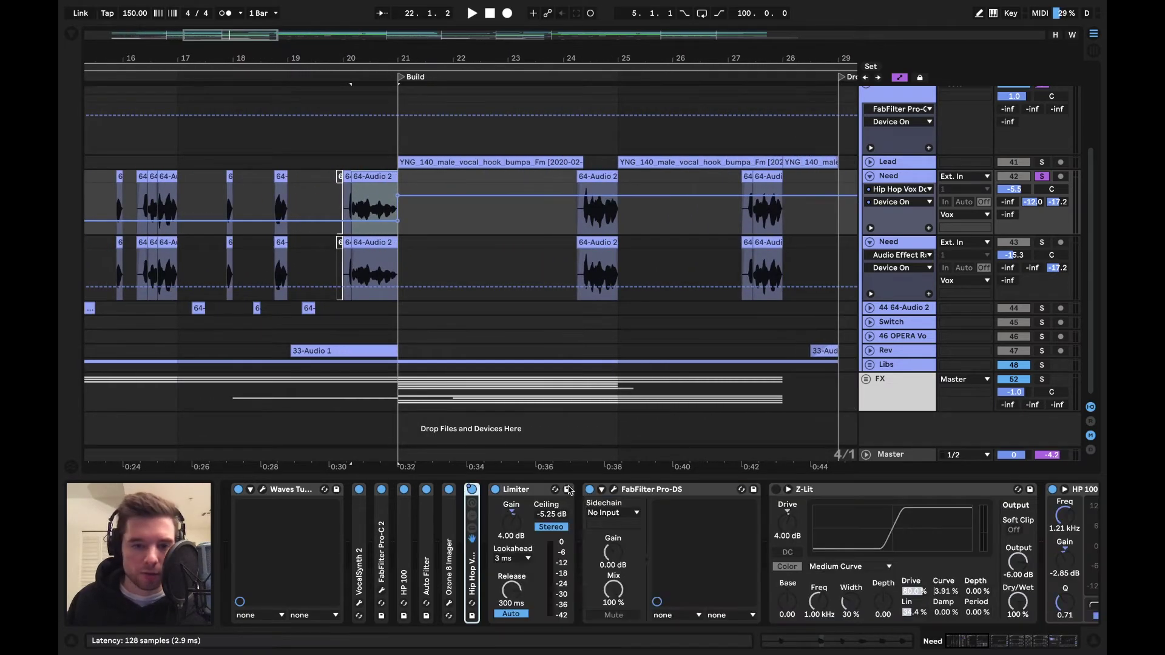
{"action": "double_click", "coordinate": [529, 489]}
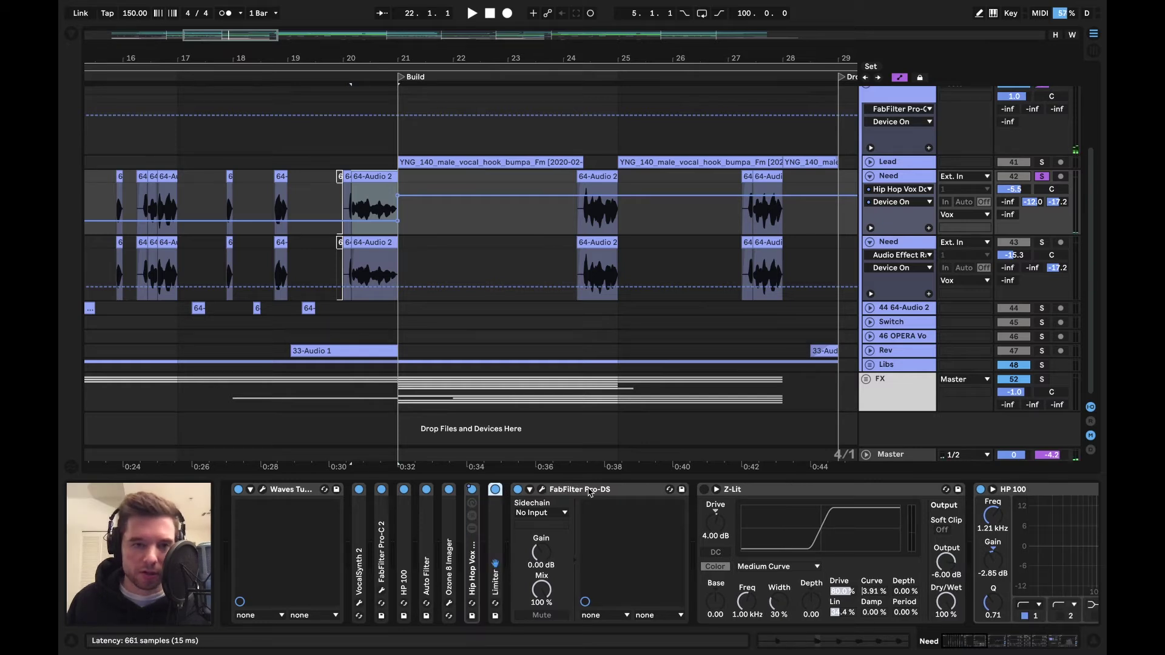
{"action": "double_click", "coordinate": [588, 491]}
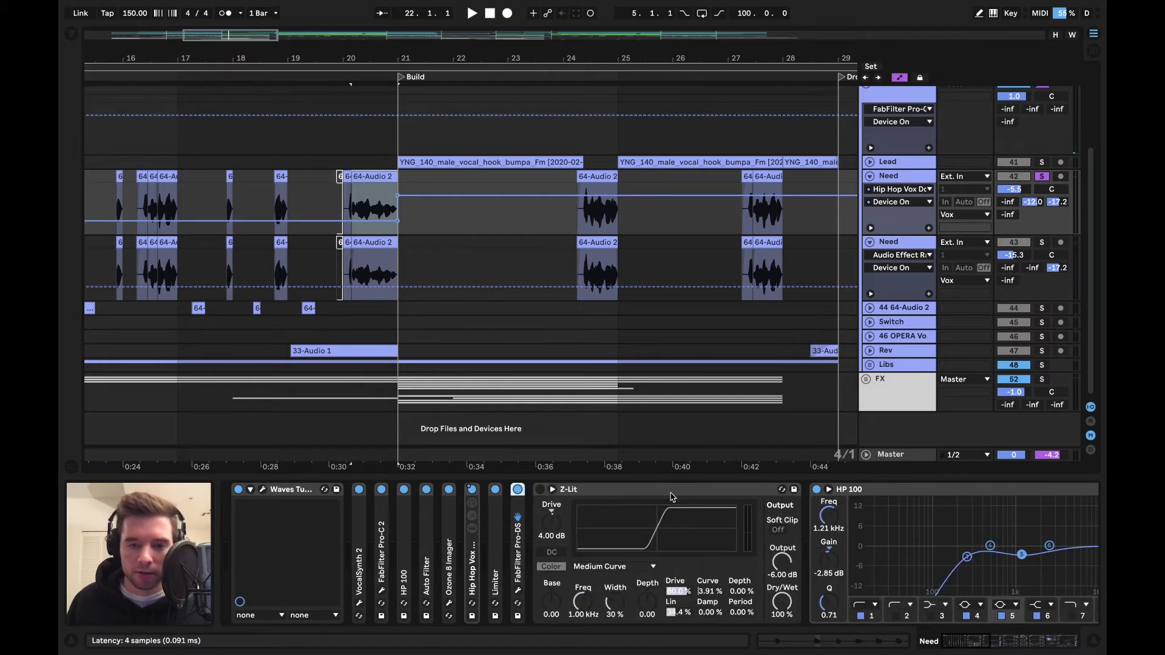
{"action": "double_click", "coordinate": [674, 494]}
{"action": "double_click", "coordinate": [680, 494]}
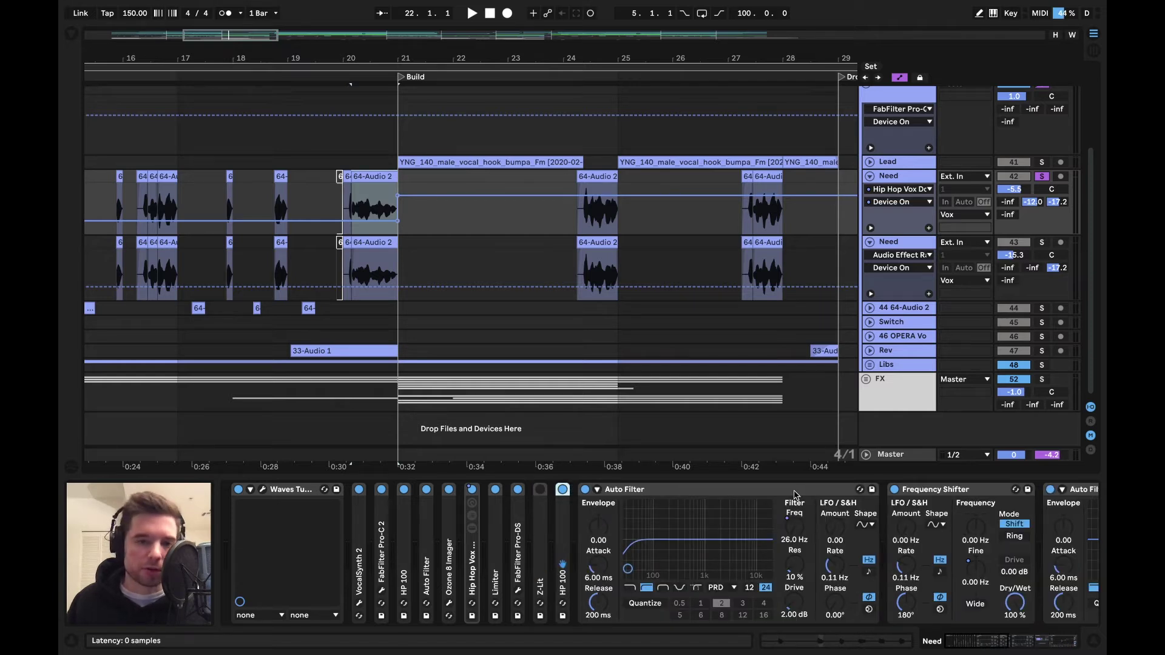
{"action": "double_click", "coordinate": [792, 495]}
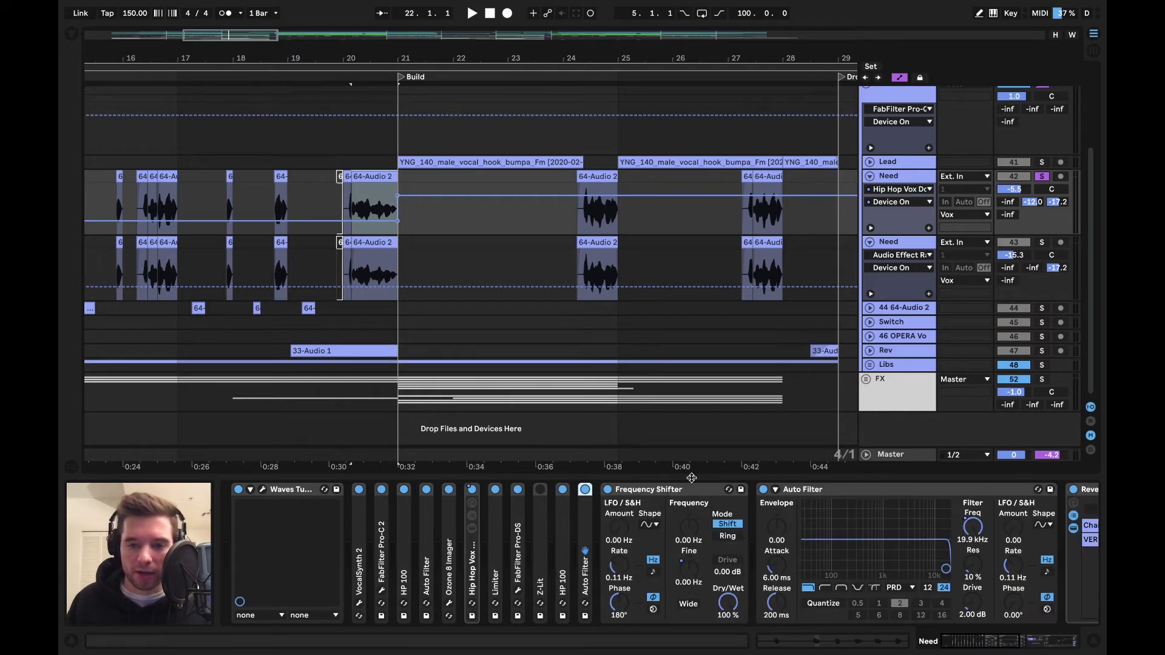
Step: Show the Frequency Shifter's Fine automation on the first Need track and examine its ramp at the start of Build
{"action": "left_click", "coordinate": [682, 567]}
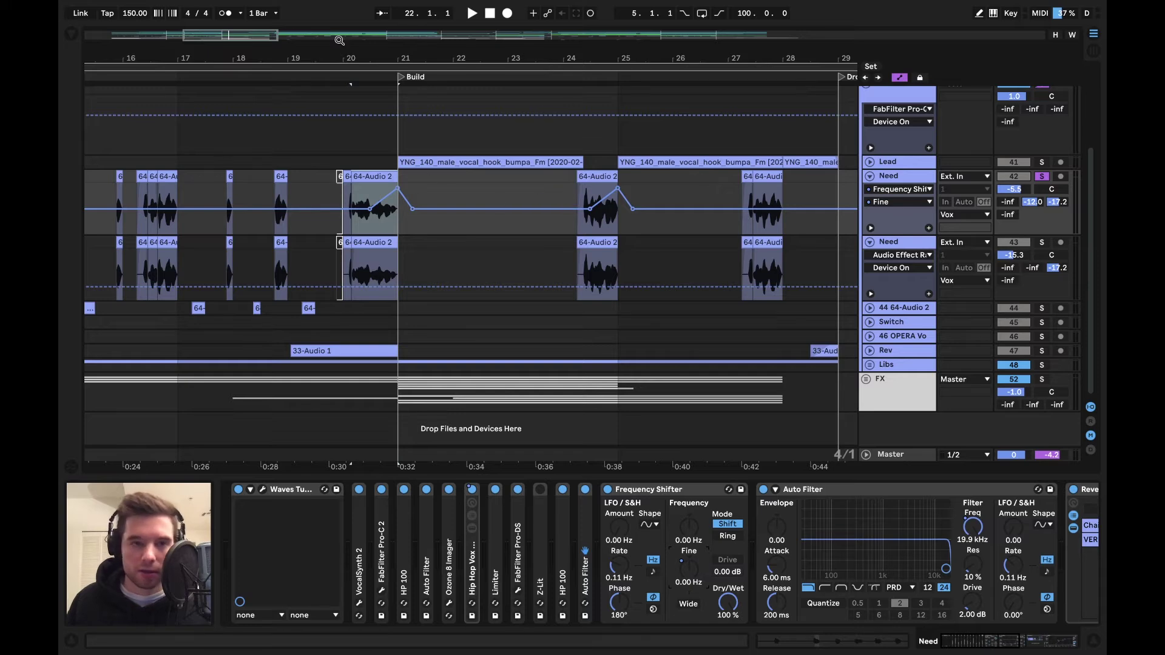
{"action": "left_click_drag", "start_coordinate": [123, 69], "coordinate": [390, 45]}
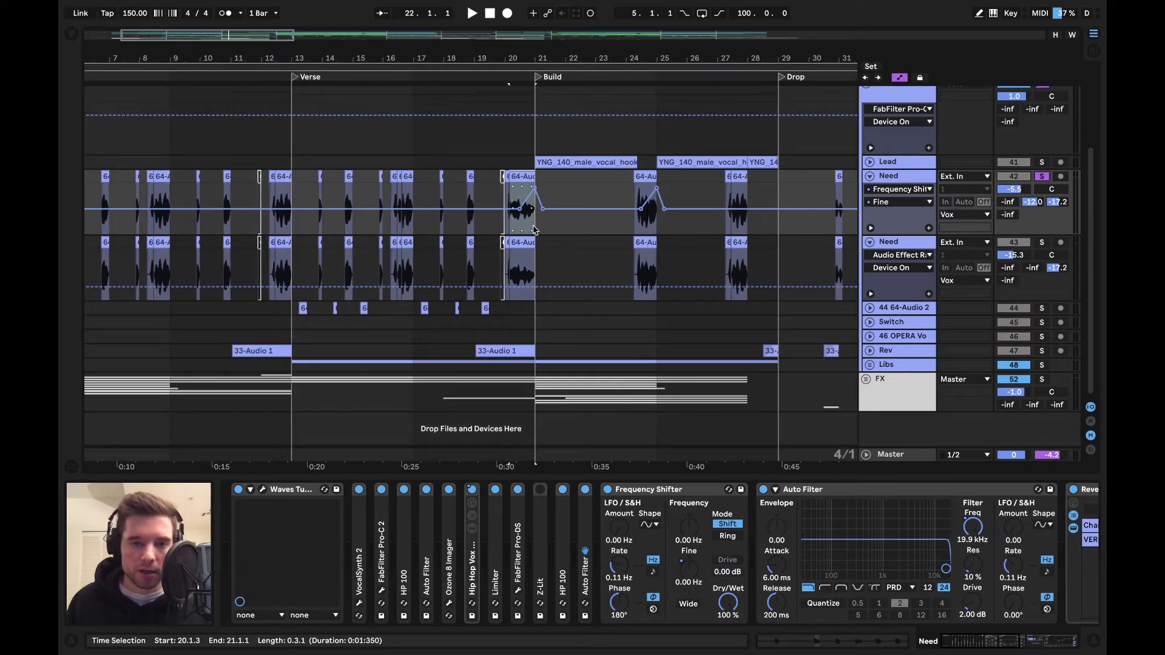
{"action": "left_click_drag", "start_coordinate": [229, 32], "coordinate": [223, 30]}
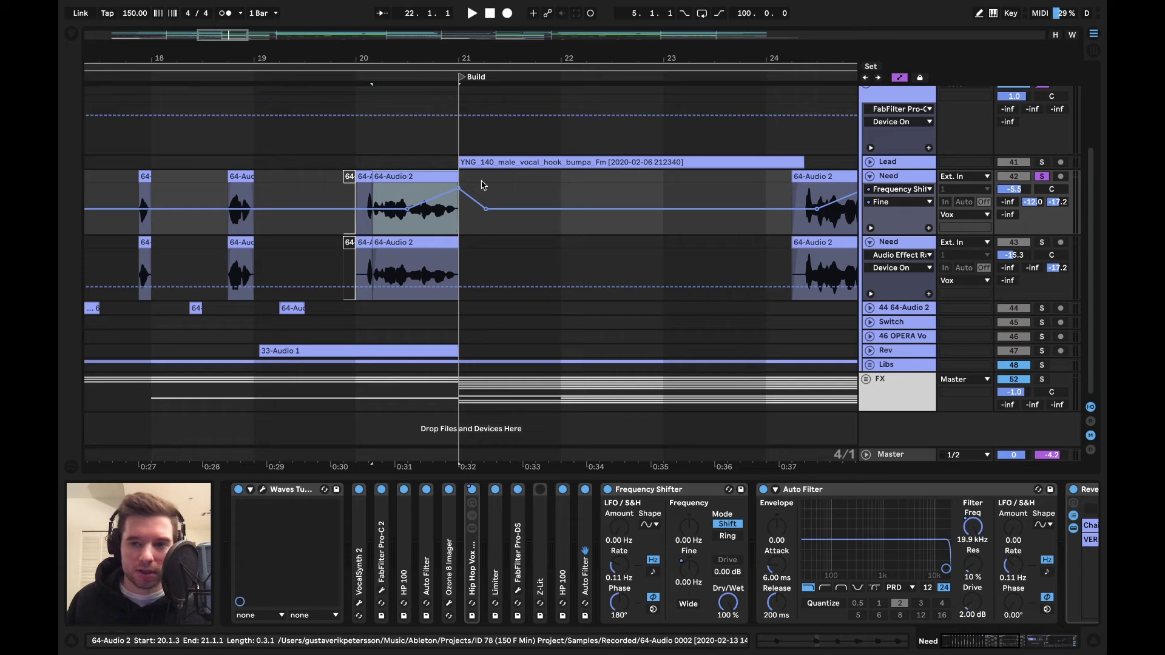
Step: Play the Need clip before Build with the Frequency Shifter on and off, and switch the device back on
{"action": "key", "text": "space"}
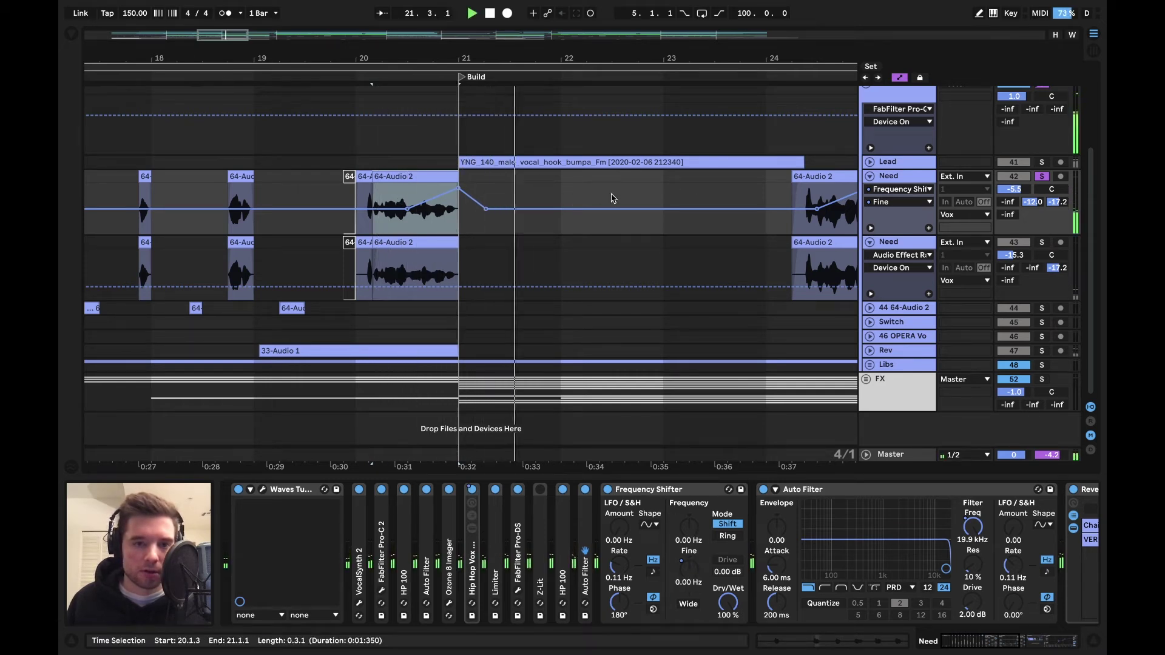
{"action": "key", "text": "space"}
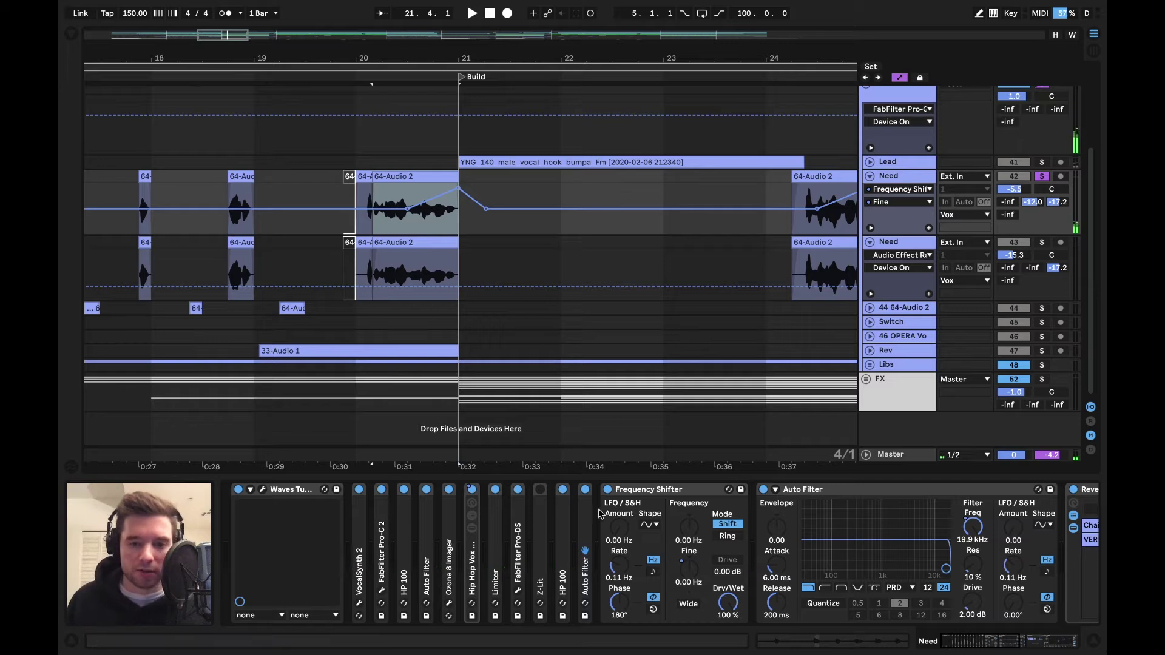
{"action": "left_click", "coordinate": [607, 489]}
{"action": "key", "text": "space"}
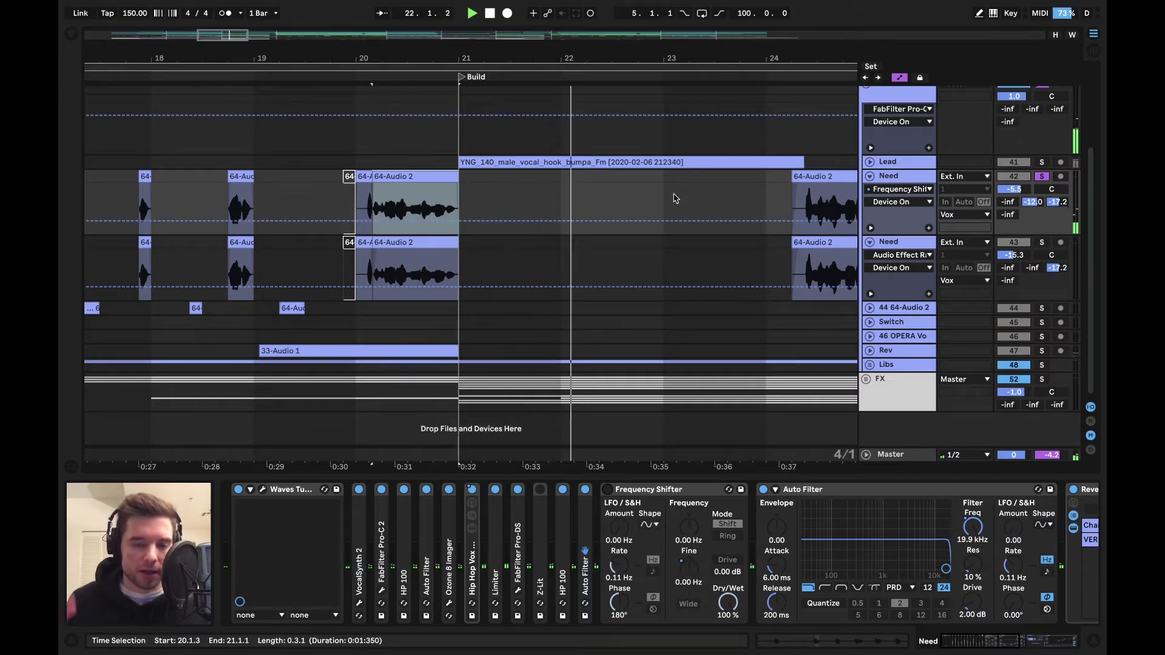
{"action": "key", "text": "space"}
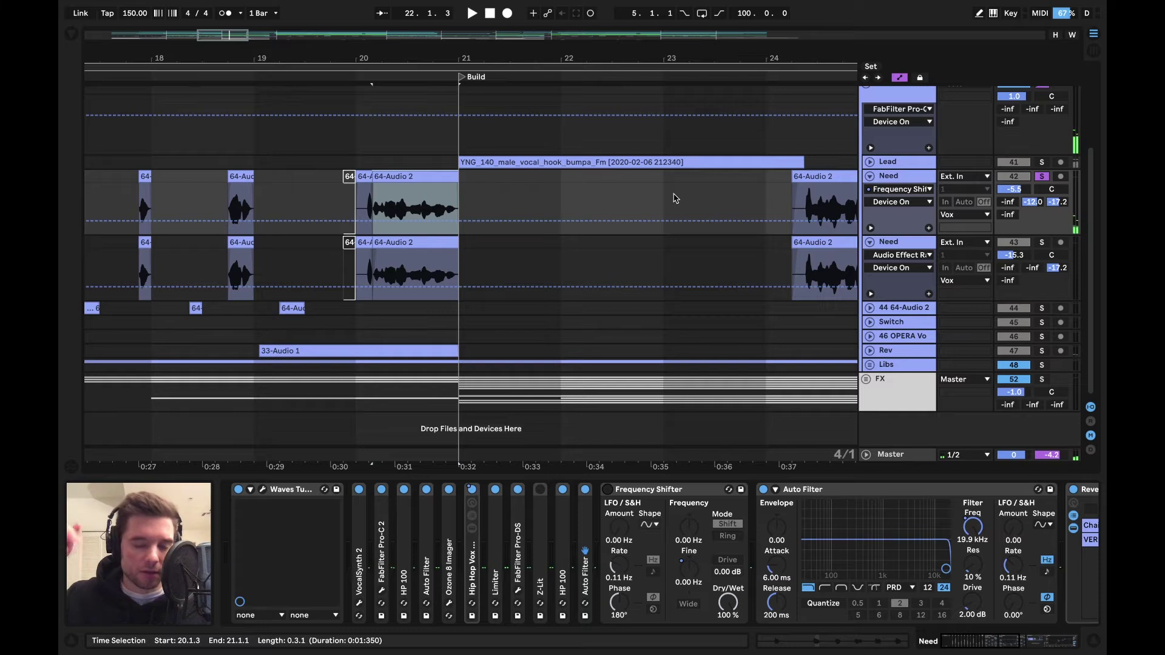
{"action": "left_click", "coordinate": [608, 489]}
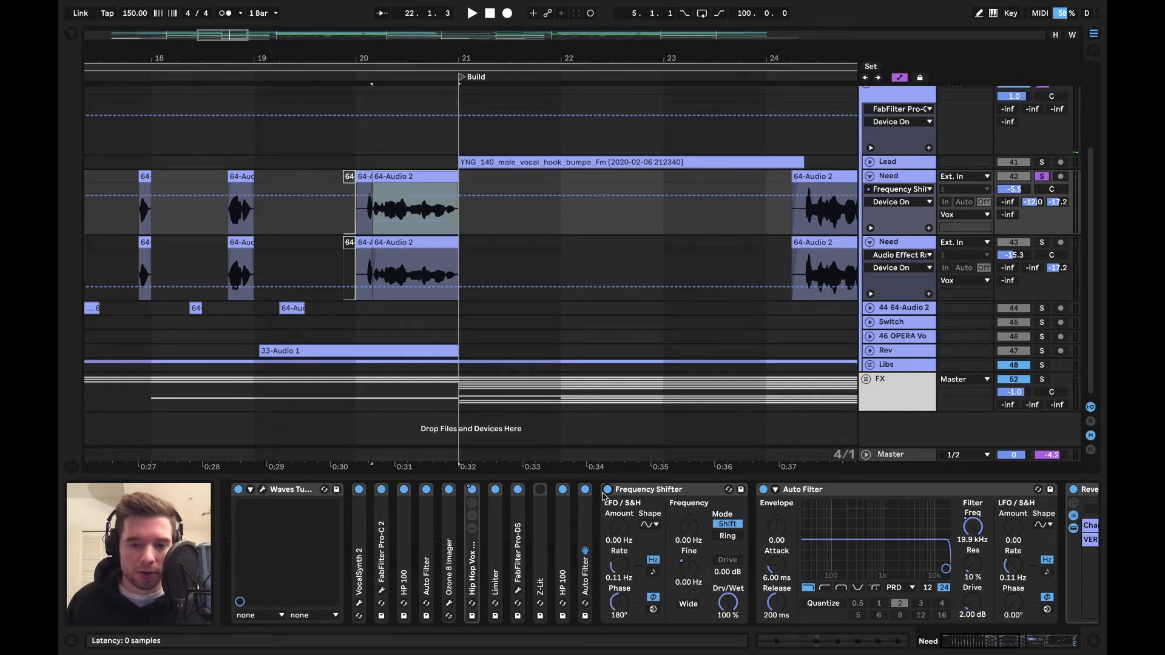
Step: Fold the Frequency Shifter and the Auto Filter after it, and show the Reverb Rack's VERB chain volume automation from Verse to Drop
{"action": "double_click", "coordinate": [634, 489]}
{"action": "left_click", "coordinate": [686, 489]}
{"action": "double_click", "coordinate": [685, 489]}
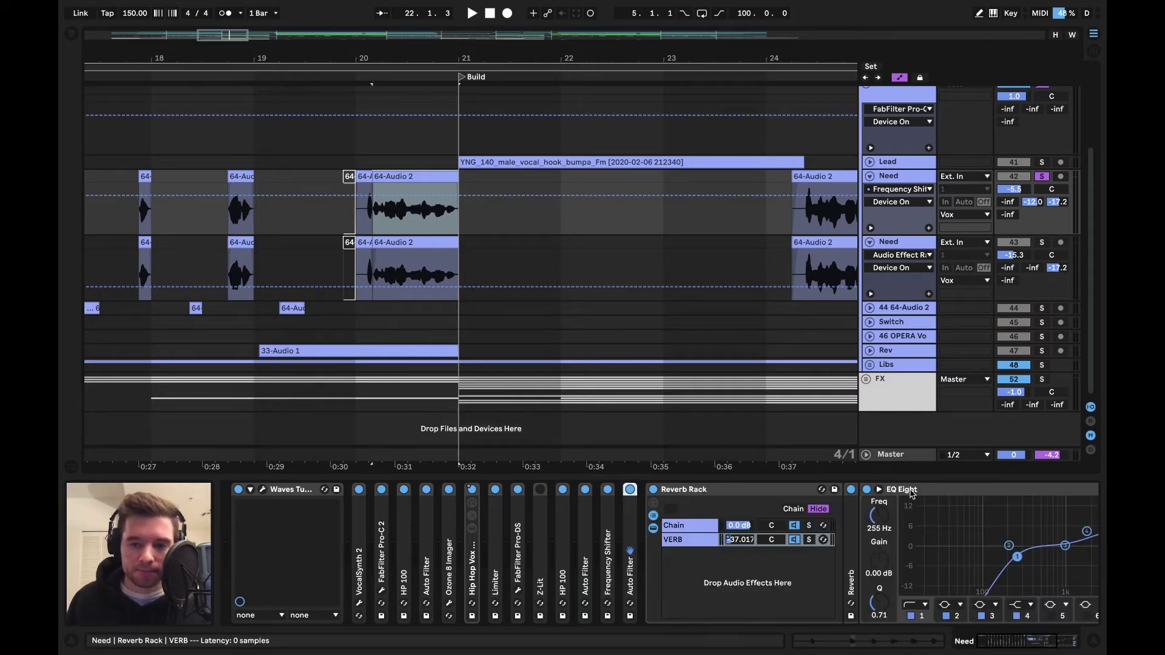
{"action": "left_click", "coordinate": [744, 539]}
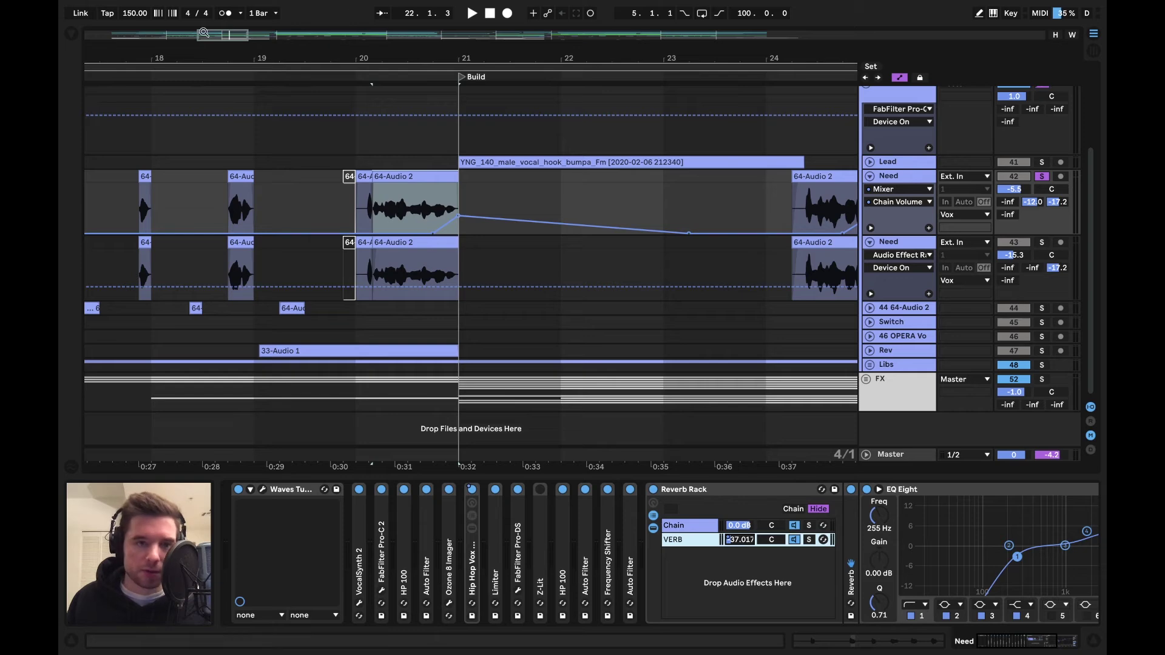
{"action": "left_click_drag", "start_coordinate": [211, 35], "coordinate": [213, 7]}
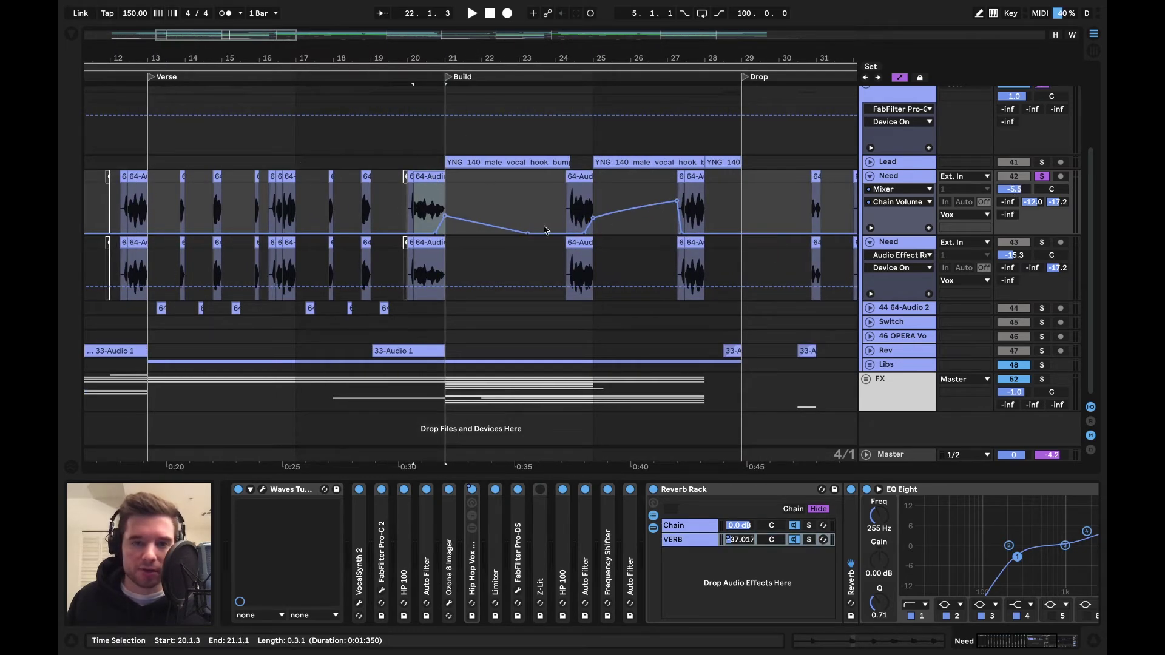
Step: Play the Need clip before Build with the Reverb Rack on and off, and switch the rack back on
{"action": "left_click_drag", "start_coordinate": [414, 209], "coordinate": [446, 209]}
{"action": "key", "text": "space"}
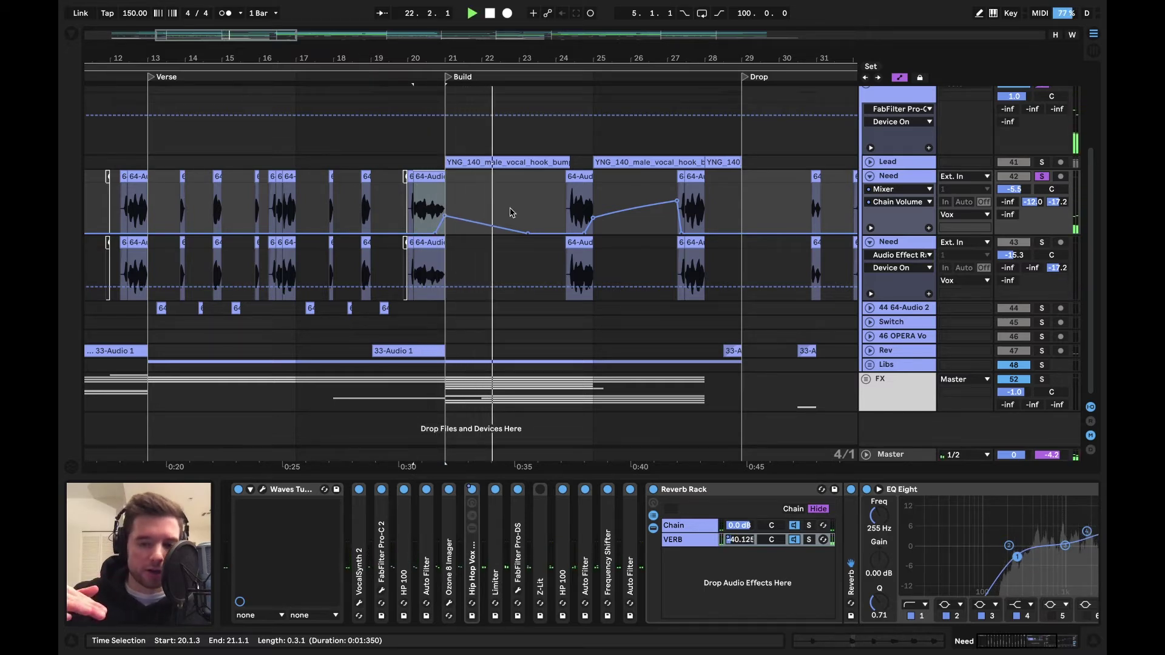
{"action": "left_click", "coordinate": [653, 489]}
{"action": "key", "text": "space"}
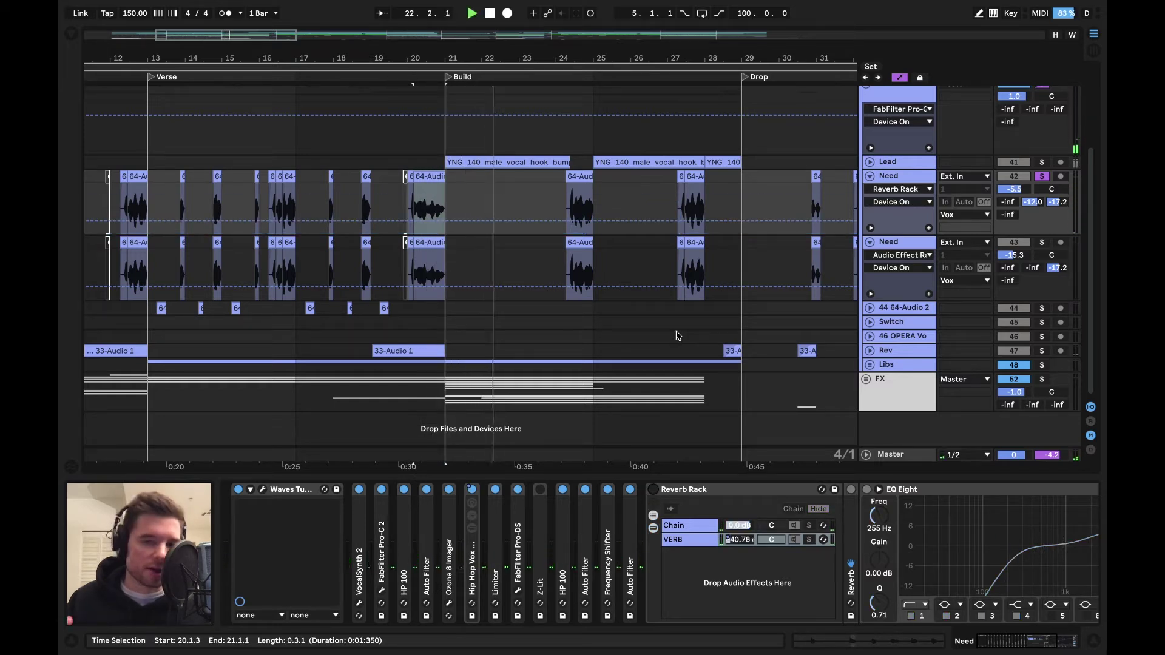
{"action": "key", "text": "space"}
{"action": "left_click", "coordinate": [653, 489]}
Step: Switch the Reverb device inside the Reverb Rack back on and fold the rack
{"action": "double_click", "coordinate": [705, 490]}
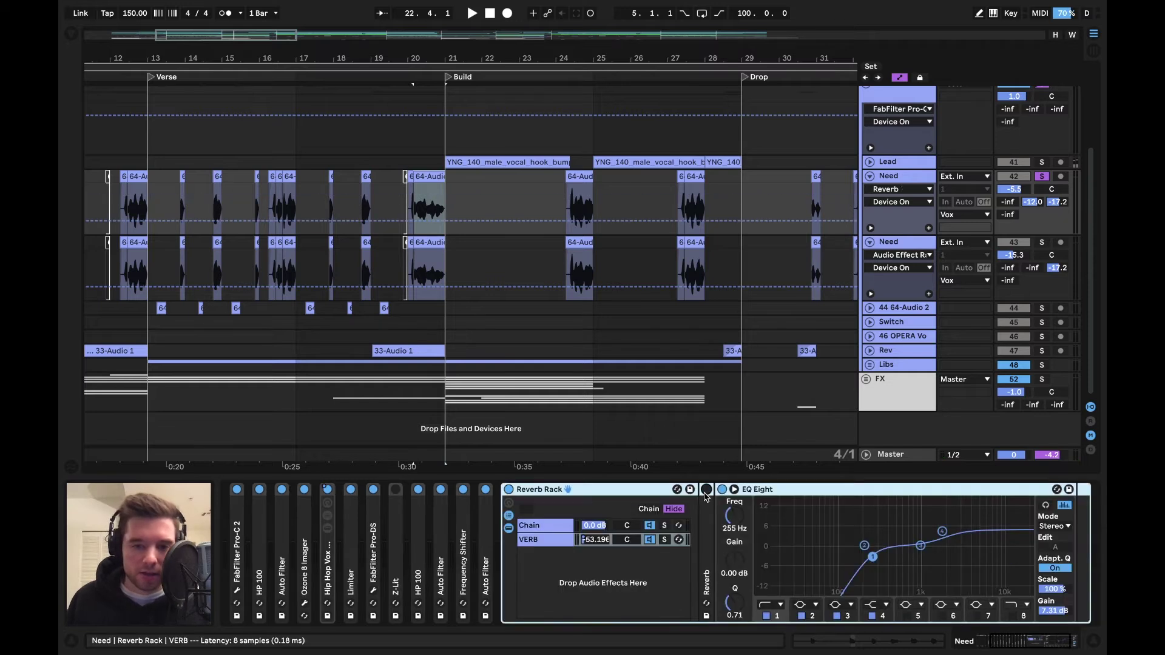
{"action": "left_click", "coordinate": [705, 491]}
{"action": "double_click", "coordinate": [597, 490]}
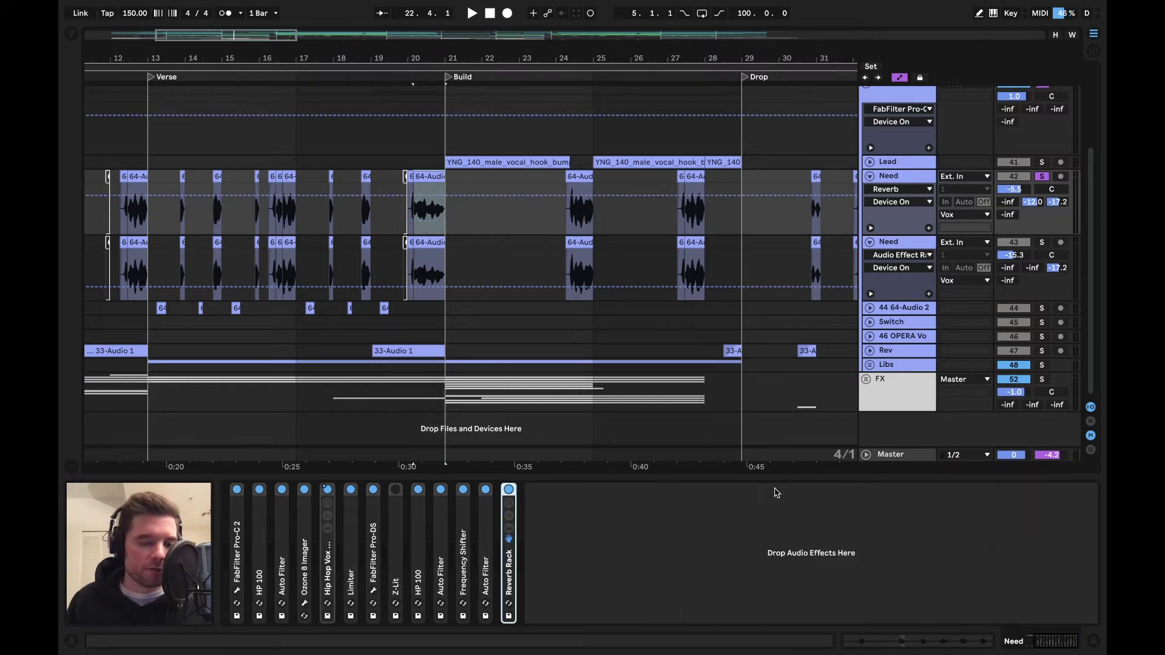
Step: Activate the second Need track's Audio Effect Rack, play the clip with that track soloed and with both Need tracks soloed, and clear the solos
{"action": "left_click", "coordinate": [469, 244]}
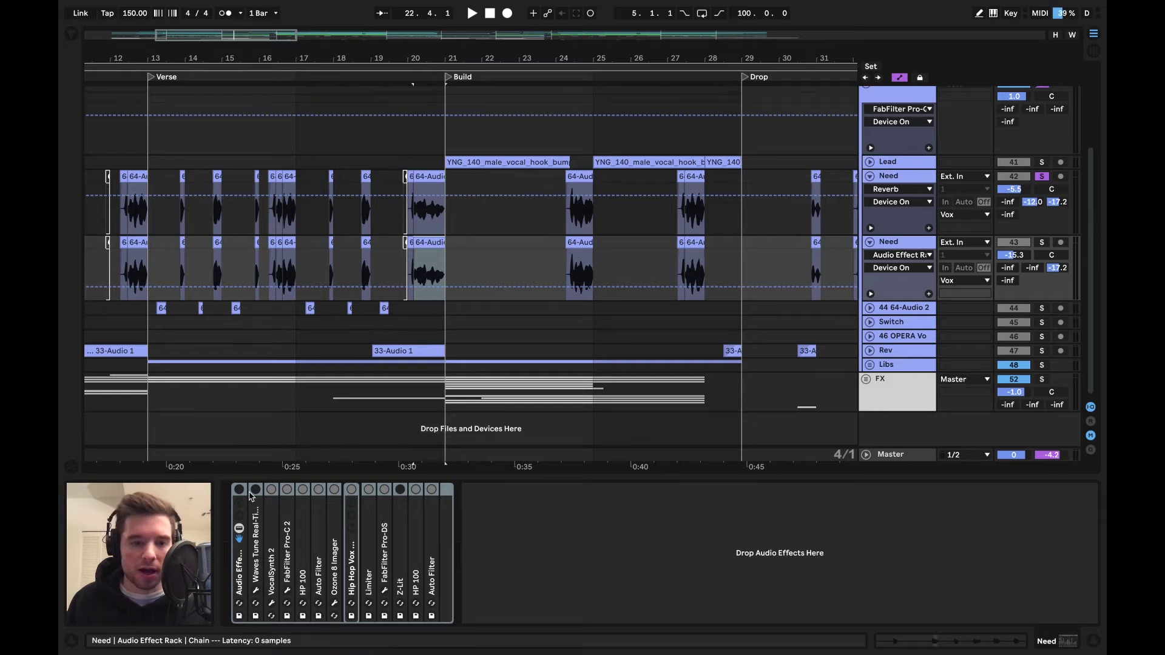
{"action": "left_click", "coordinate": [239, 564]}
{"action": "left_click", "coordinate": [1042, 242]}
{"action": "key", "text": "space"}
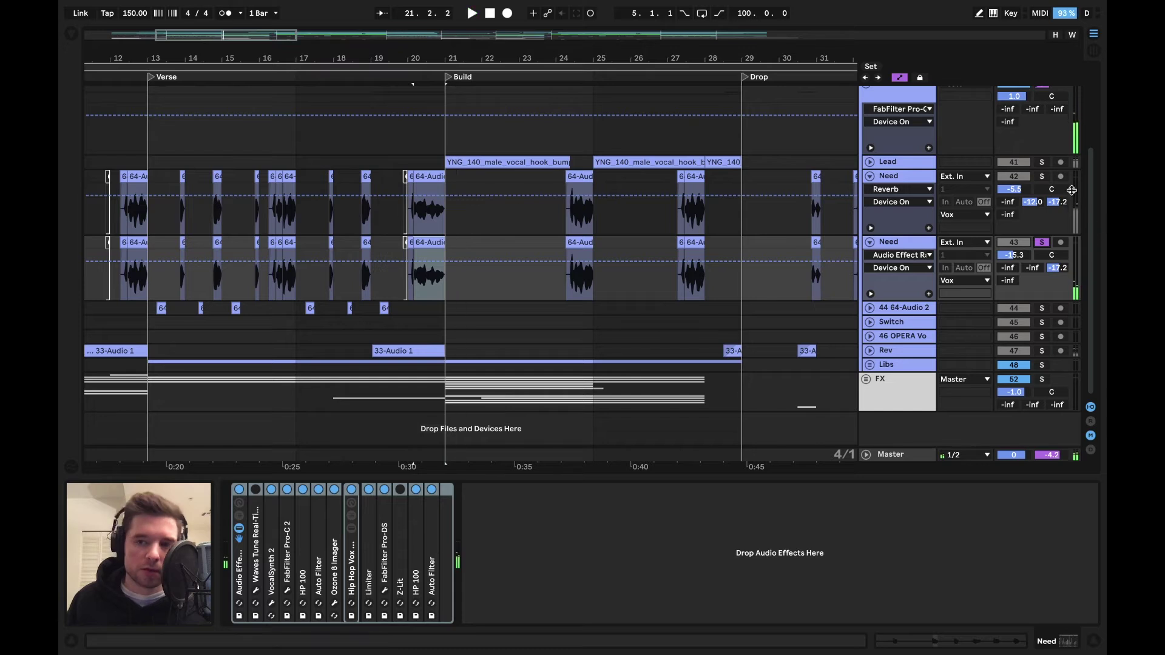
{"action": "left_click", "coordinate": [1042, 177]}
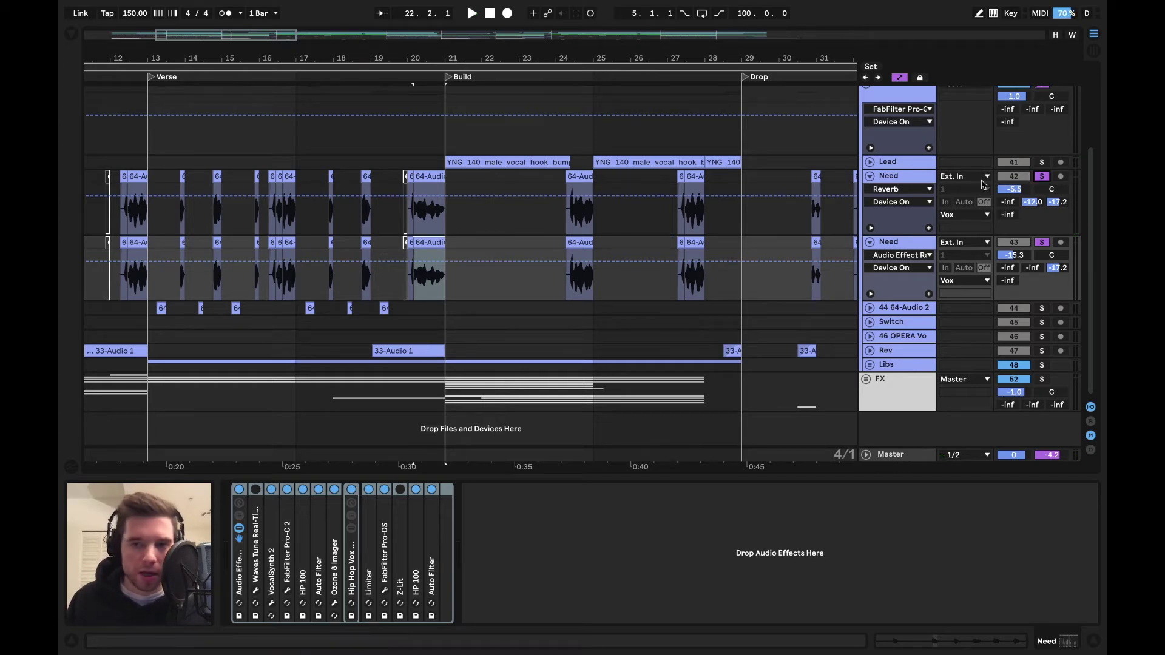
{"action": "left_click", "coordinate": [1041, 177]}
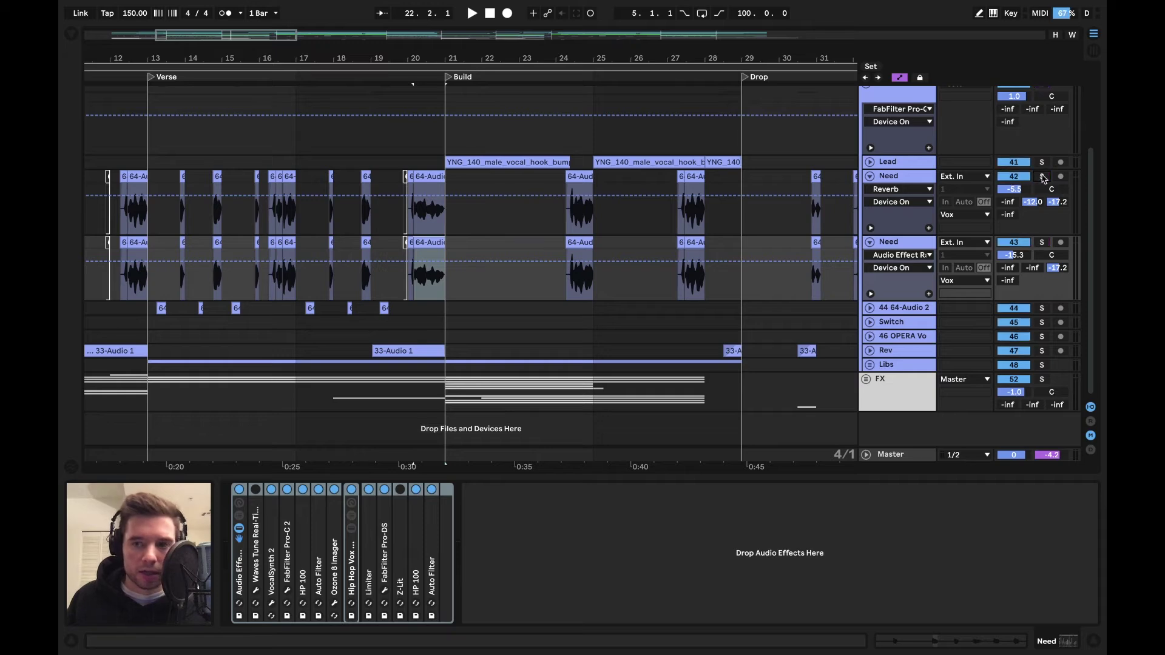
Step: Collapse both Need tracks and expand the Lead track
{"action": "left_click", "coordinate": [869, 176]}
{"action": "left_click", "coordinate": [870, 190]}
{"action": "left_click", "coordinate": [869, 162]}
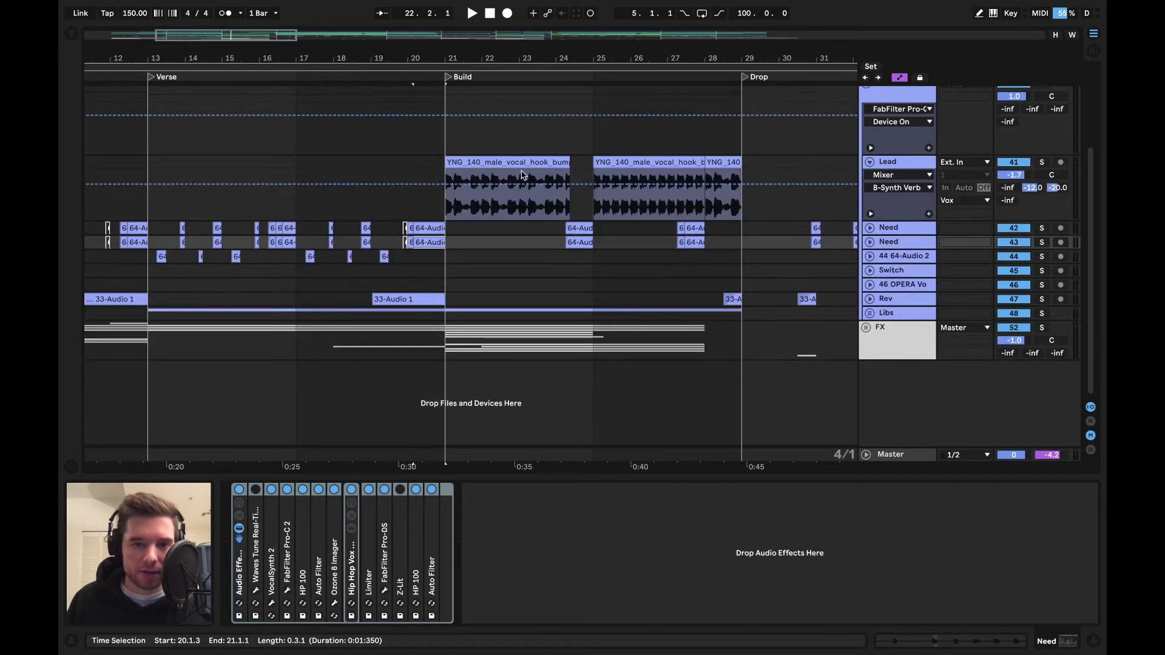
Step: Solo the Lead track and play its first vocal hook clip in the Build section
{"action": "left_click", "coordinate": [1042, 162]}
{"action": "key", "text": "space"}
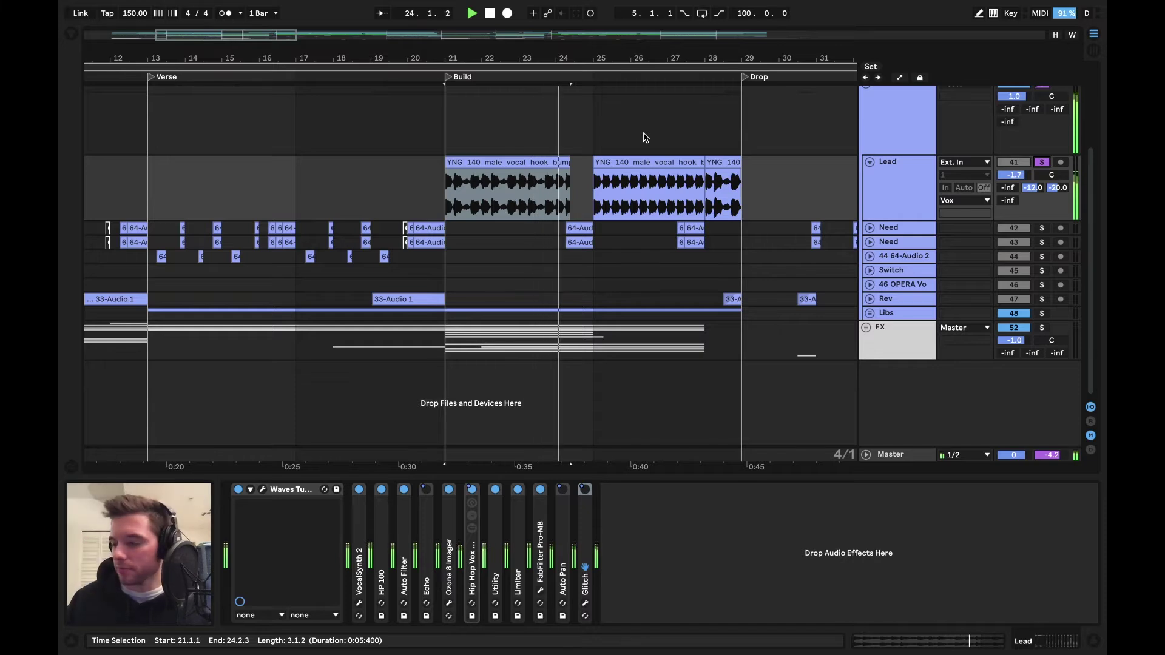
{"action": "key", "text": "space"}
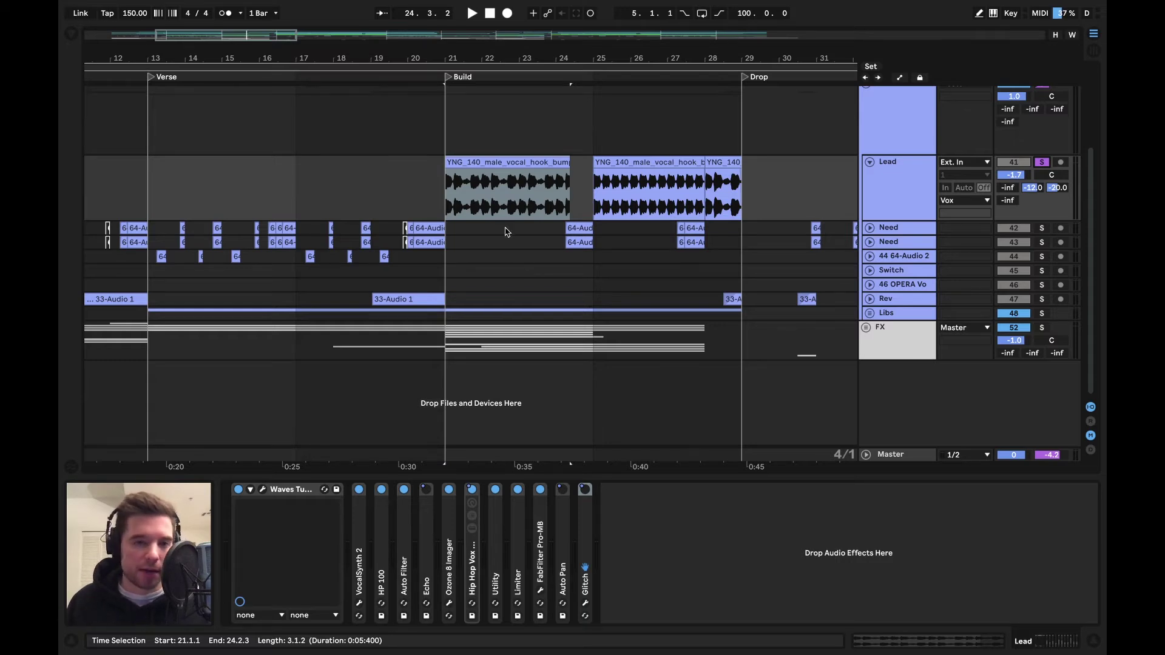
Step: Locate the sample of the first YNG_140_male_vocal_hook_bumpa_Fm clip on the Lead track in the browser
{"action": "left_click", "coordinate": [505, 157]}
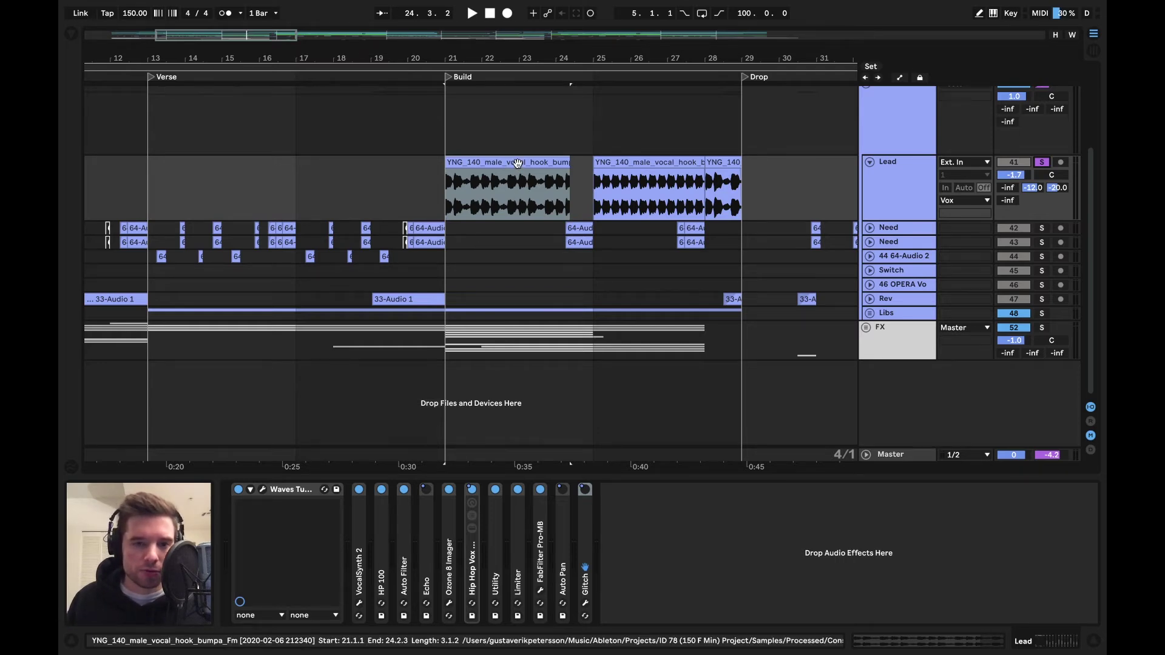
{"action": "right_click", "coordinate": [518, 162]}
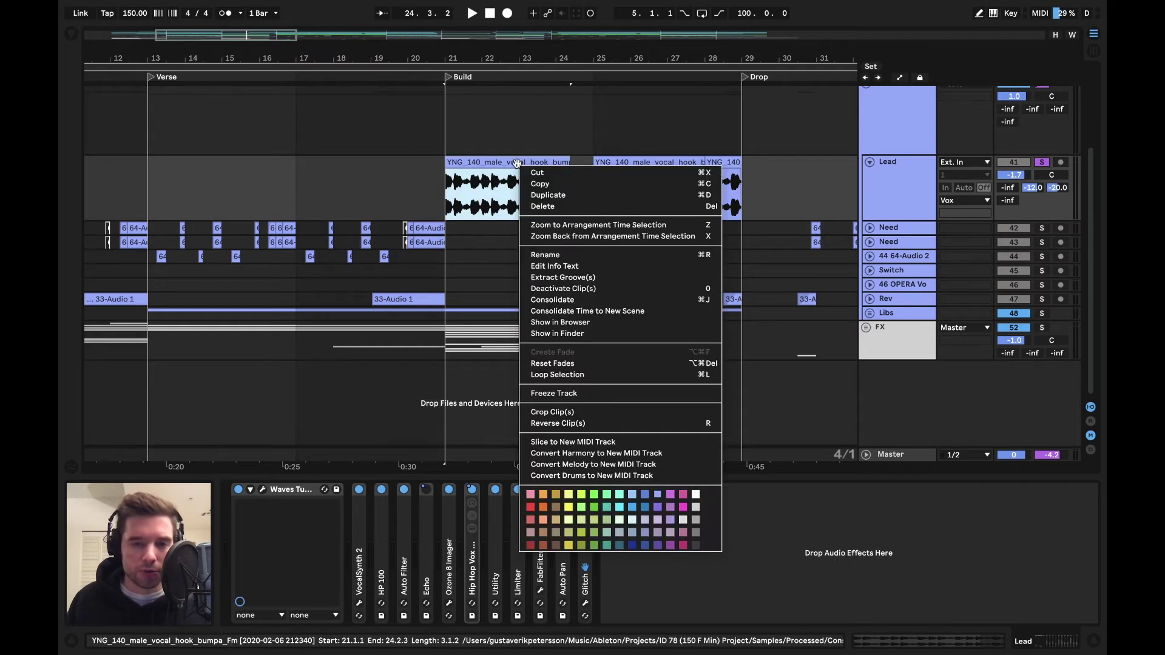
{"action": "left_click", "coordinate": [593, 324]}
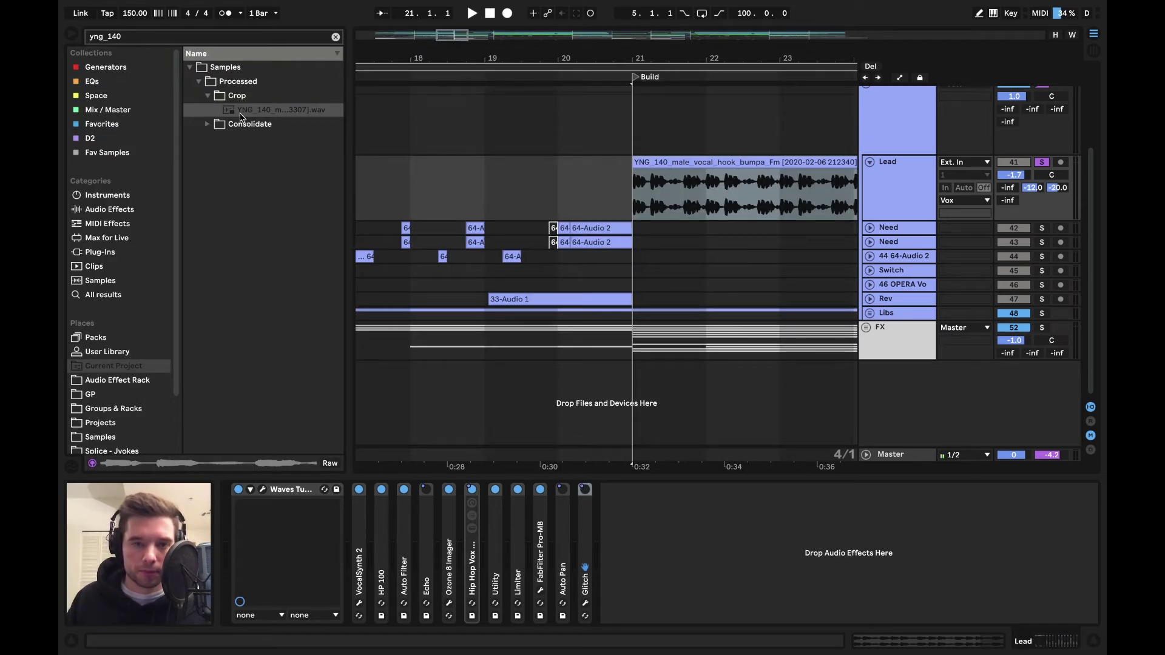
Step: Replay the first Lead clip in Build, hide the browser and view the Lead clips from Verse to Drop
{"action": "scroll", "coordinate": [725, 164], "scroll_direction": "right", "scroll_amount": 2}
{"action": "left_click", "coordinate": [725, 164]}
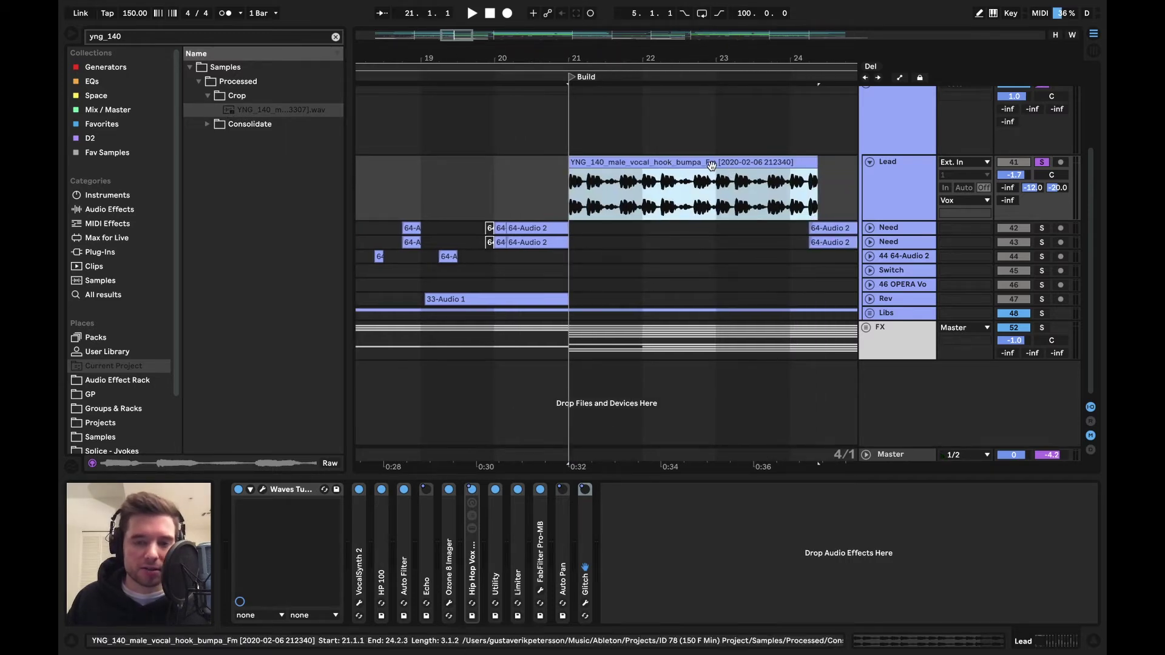
{"action": "key", "text": "space"}
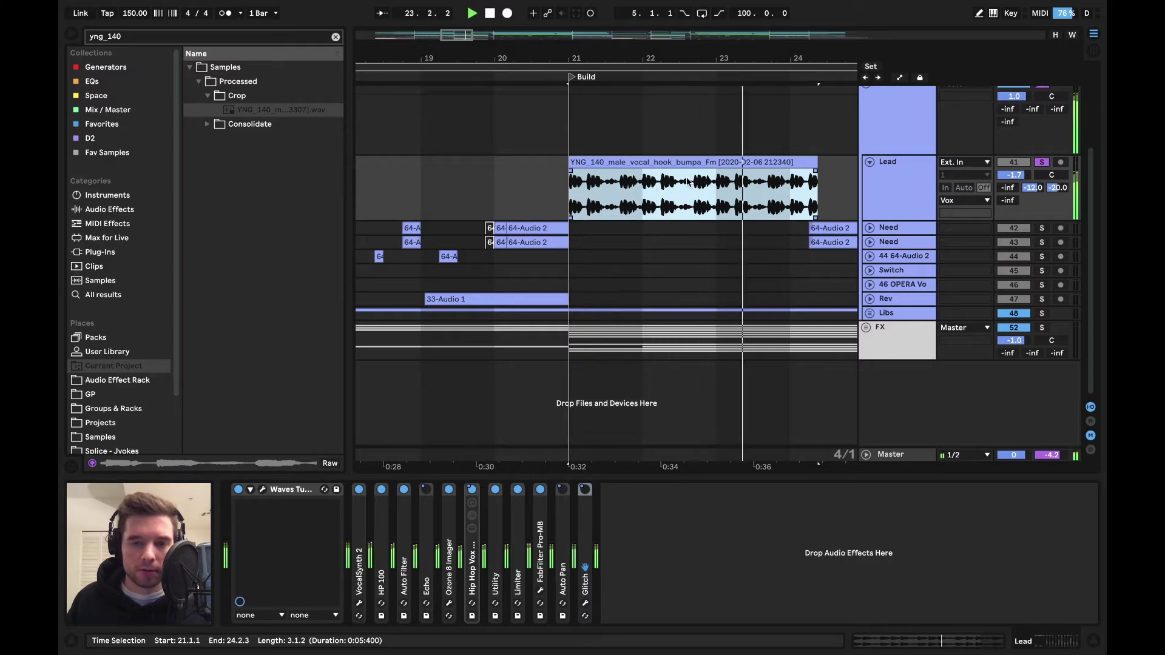
{"action": "left_click", "coordinate": [71, 34]}
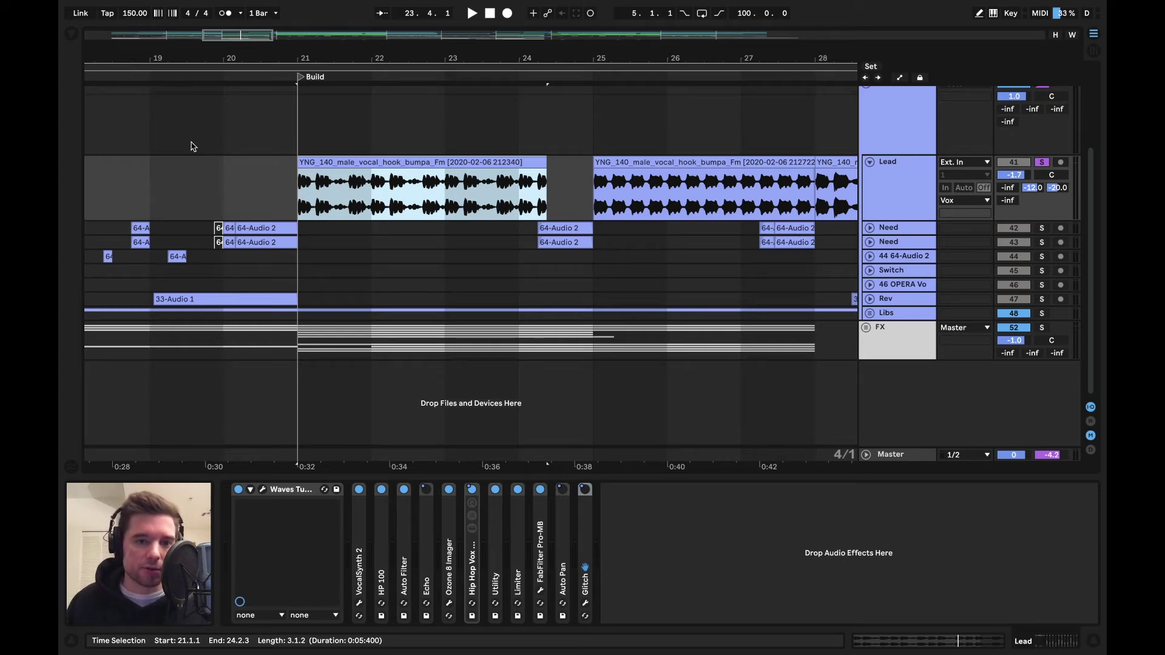
{"action": "left_click_drag", "start_coordinate": [243, 35], "coordinate": [243, 59]}
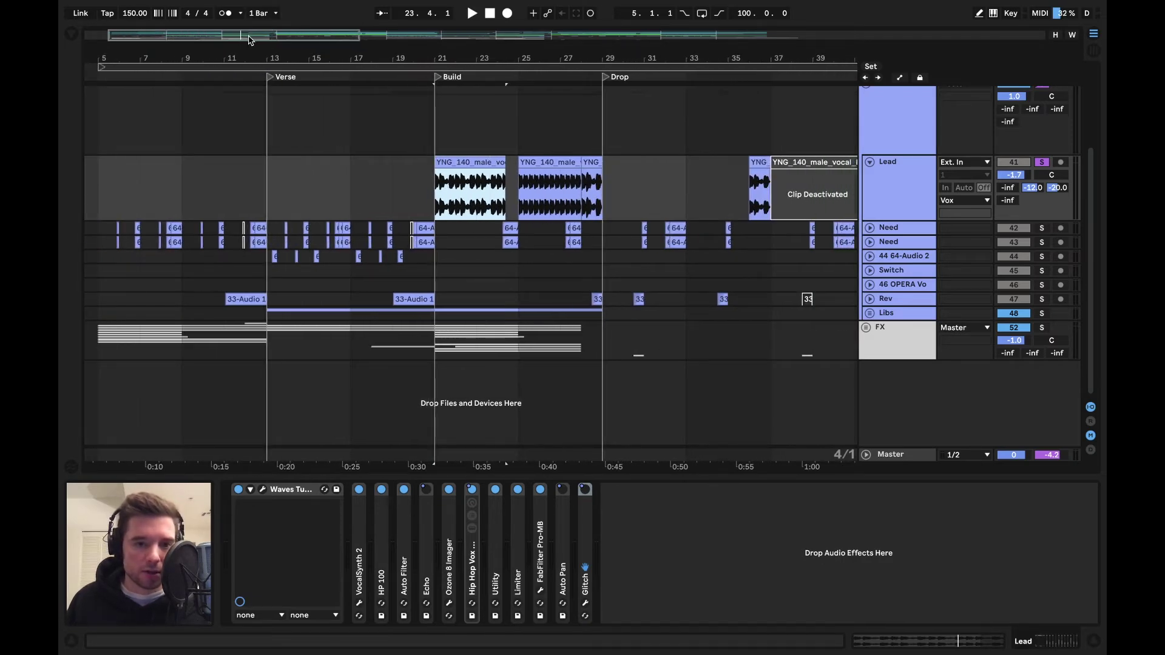
Step: Unsolo the Lead vocal track, play the full mix from just before Build into Drop, and expand both Need tracks
{"action": "left_click", "coordinate": [413, 180]}
{"action": "left_click", "coordinate": [1042, 162]}
{"action": "key", "text": "space"}
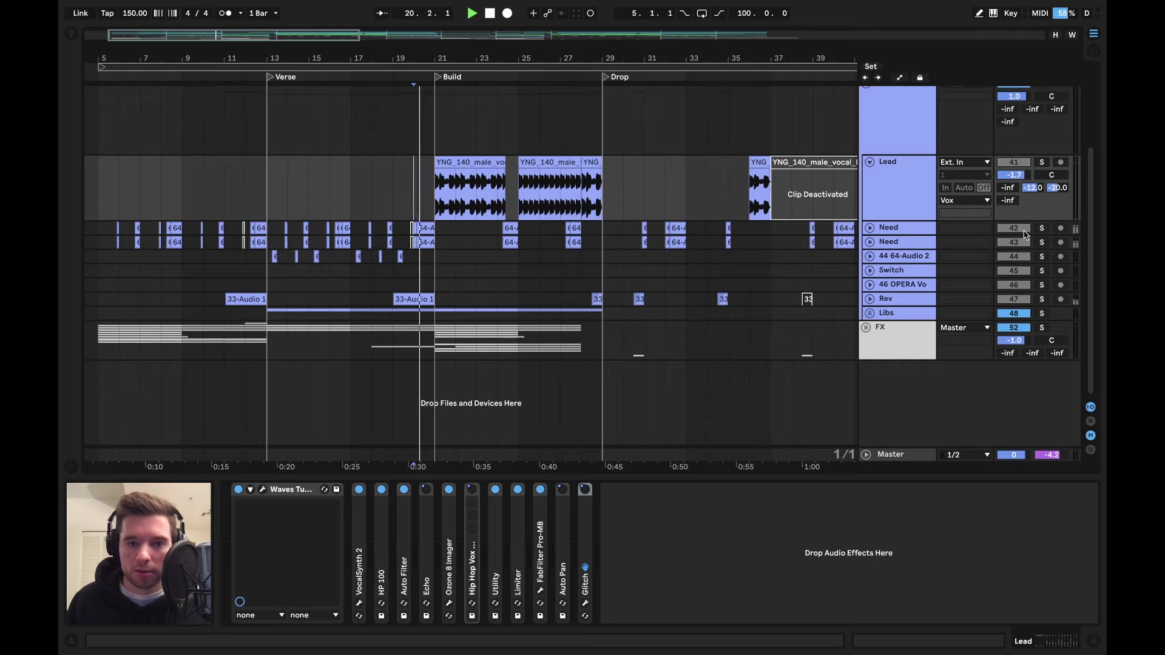
{"action": "left_click", "coordinate": [898, 228]}
{"action": "left_click", "coordinate": [870, 228]}
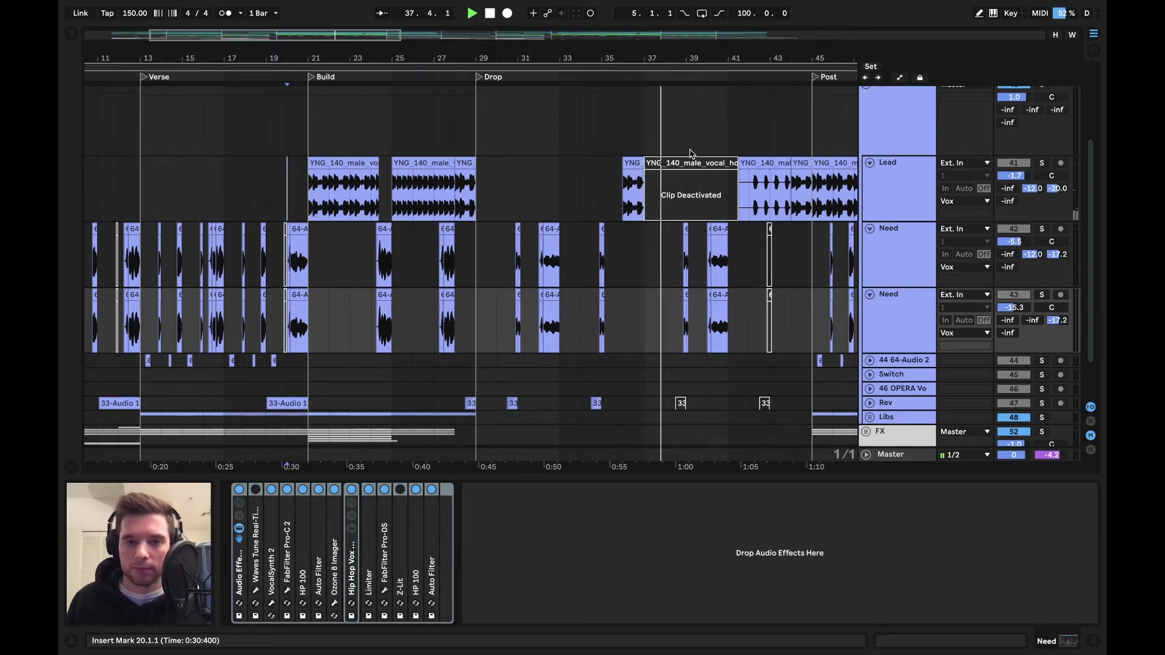
{"action": "key", "text": "space"}
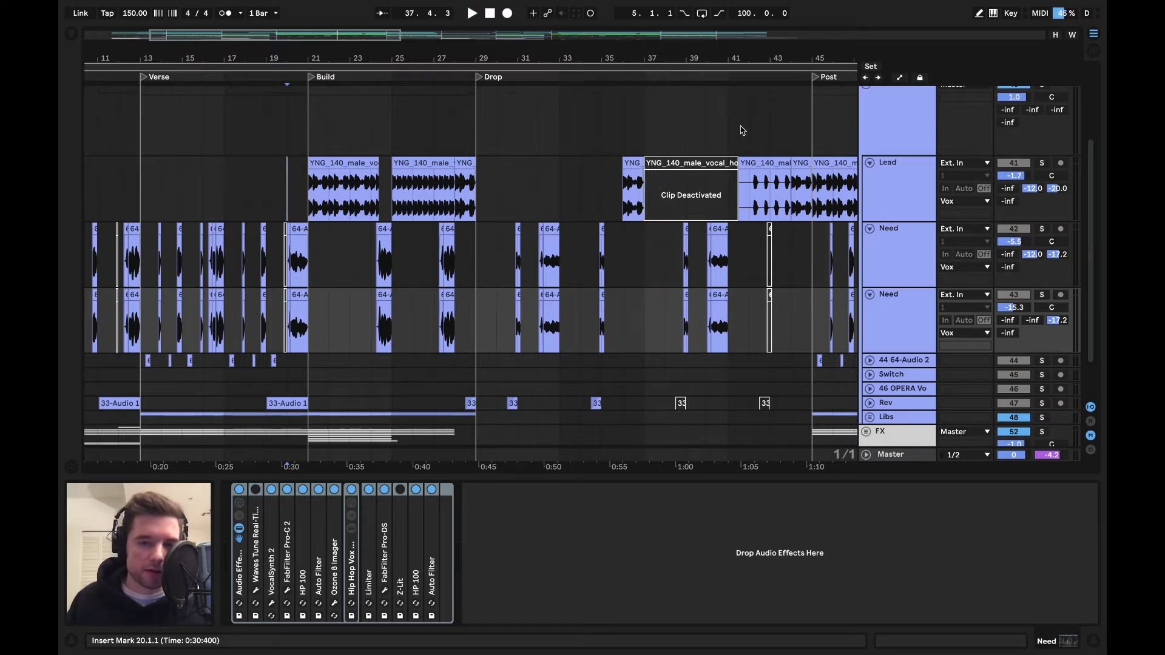
Step: Collapse the Lead and both Need tracks, and fold the Vox group
{"action": "left_click", "coordinate": [869, 162]}
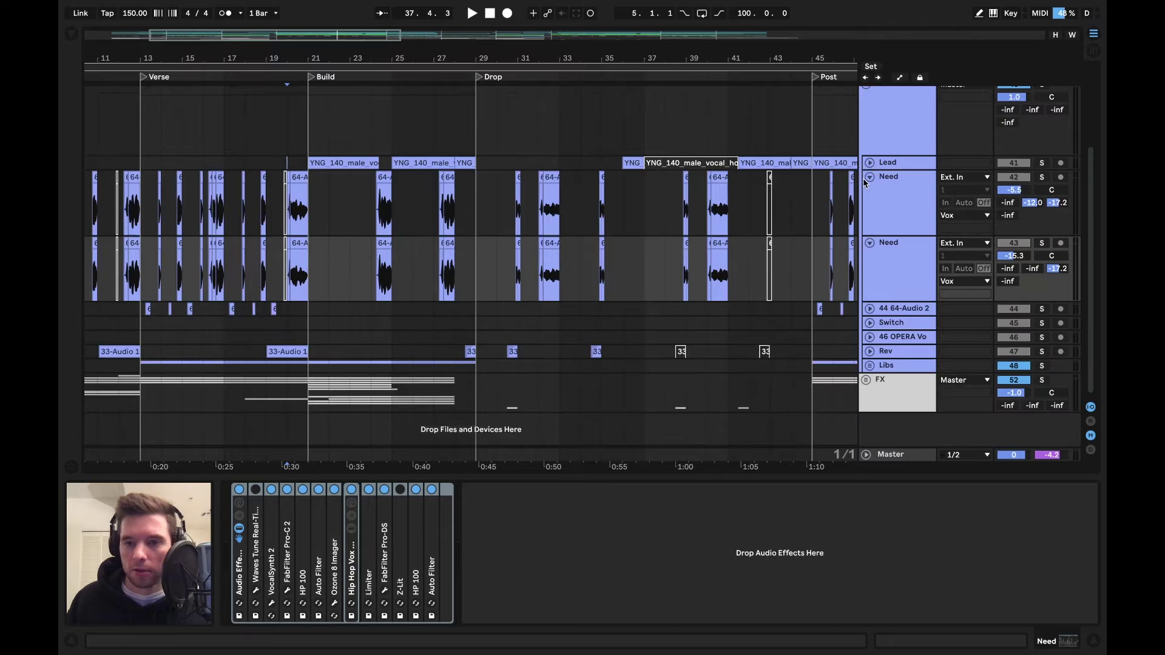
{"action": "left_click", "coordinate": [868, 181]}
{"action": "left_click", "coordinate": [869, 178]}
{"action": "left_click", "coordinate": [870, 190]}
{"action": "scroll", "coordinate": [890, 159], "scroll_direction": "up", "scroll_amount": 4}
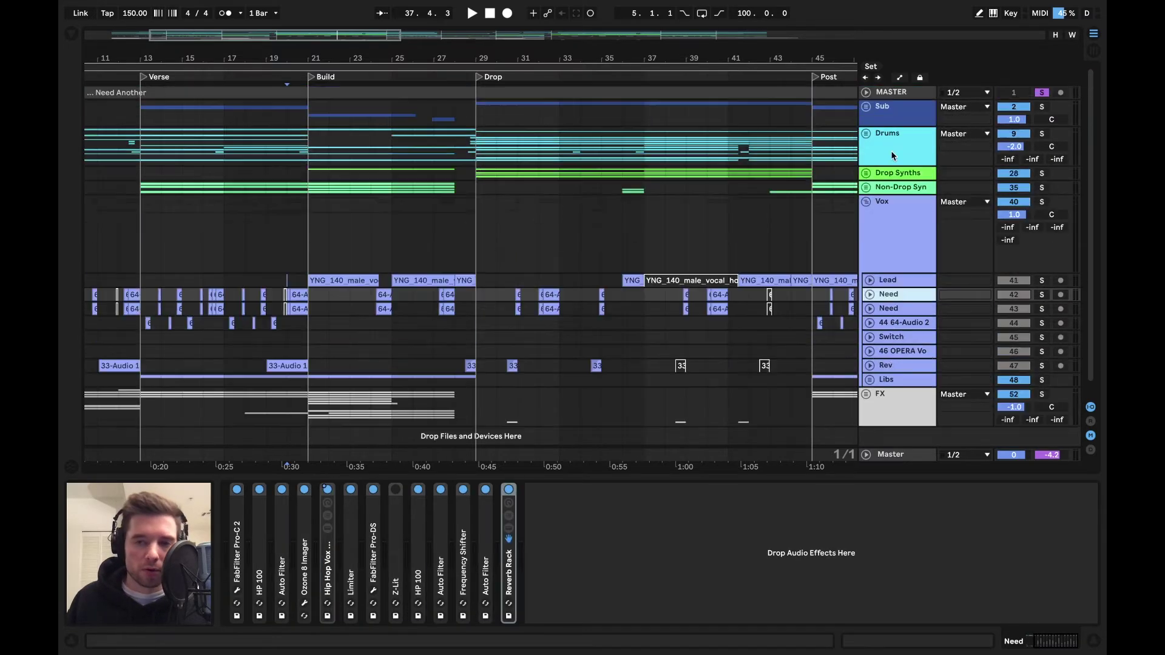
{"action": "left_click", "coordinate": [866, 204]}
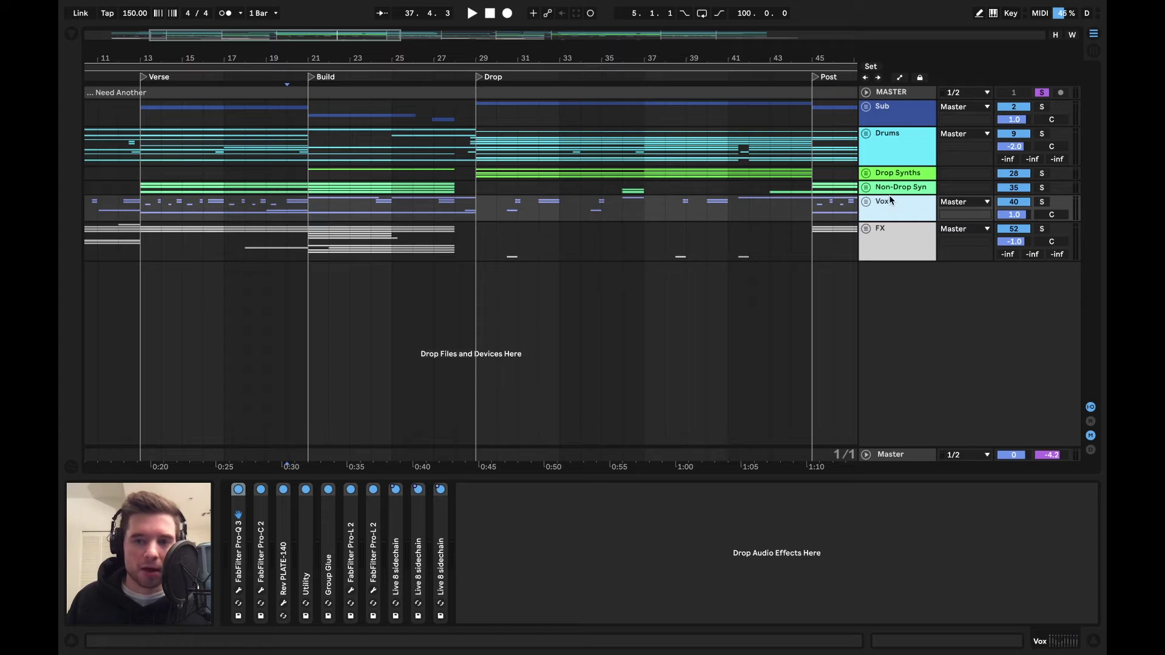
Step: Unfold the Non-Drop Synths group and view its Lead and Arp tracks across Verse, Build and Drop
{"action": "left_click", "coordinate": [868, 189]}
{"action": "scroll", "coordinate": [660, 166], "scroll_direction": "down", "scroll_amount": 4}
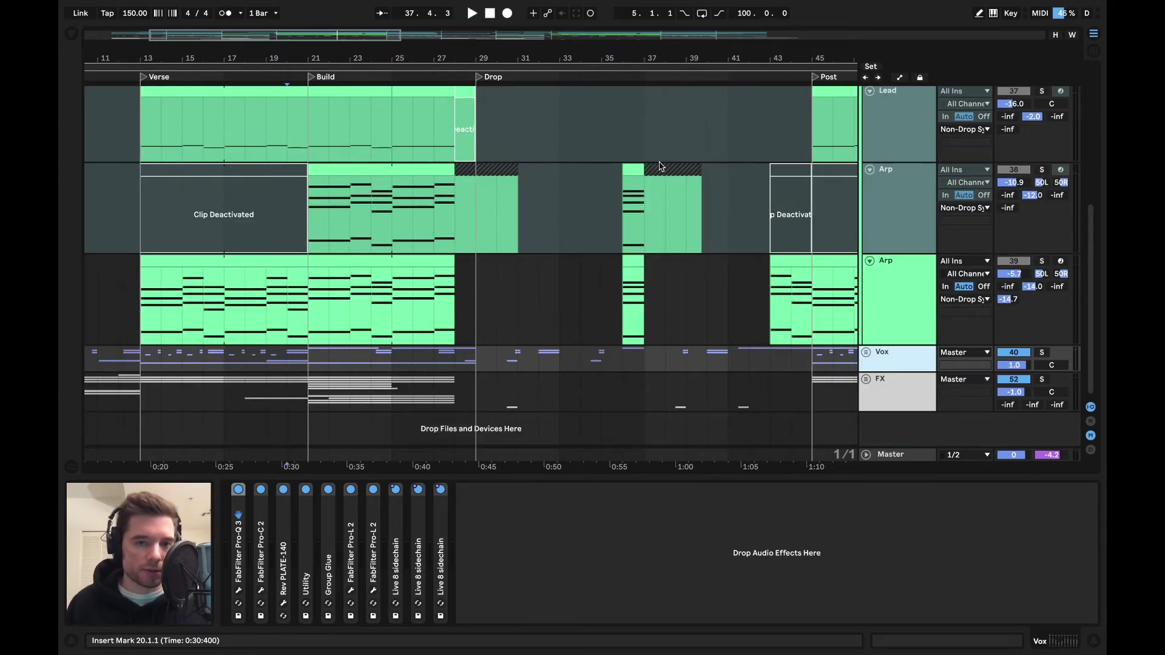
{"action": "scroll", "coordinate": [660, 165], "scroll_direction": "up", "scroll_amount": 3}
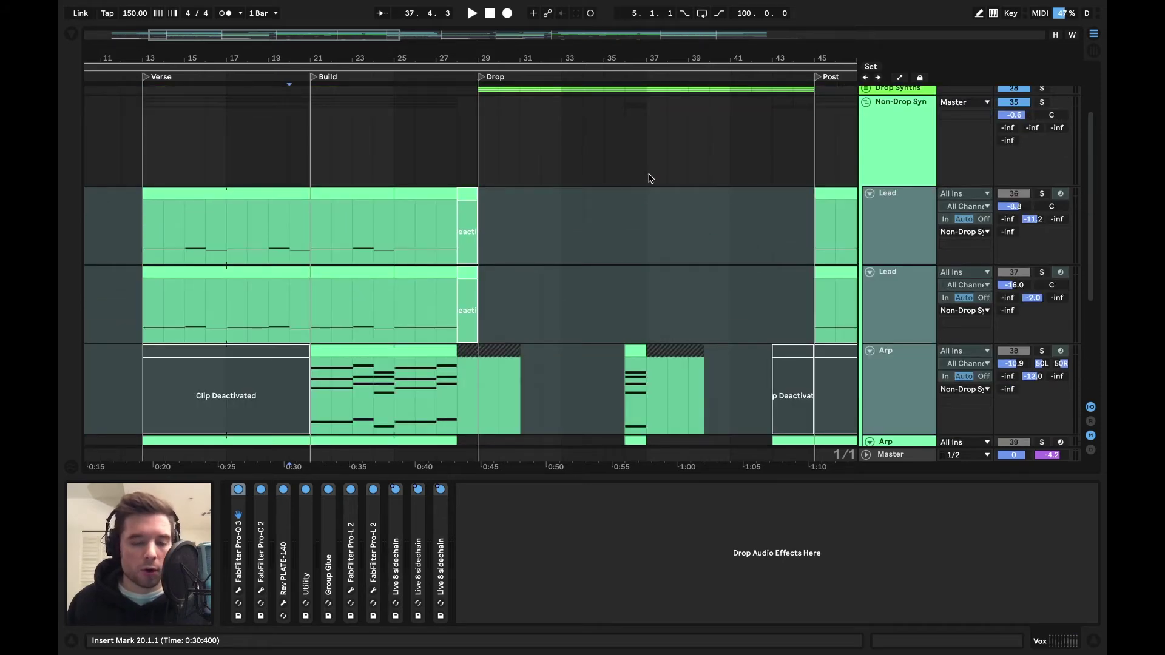
{"action": "scroll", "coordinate": [650, 179], "scroll_direction": "down", "scroll_amount": 3}
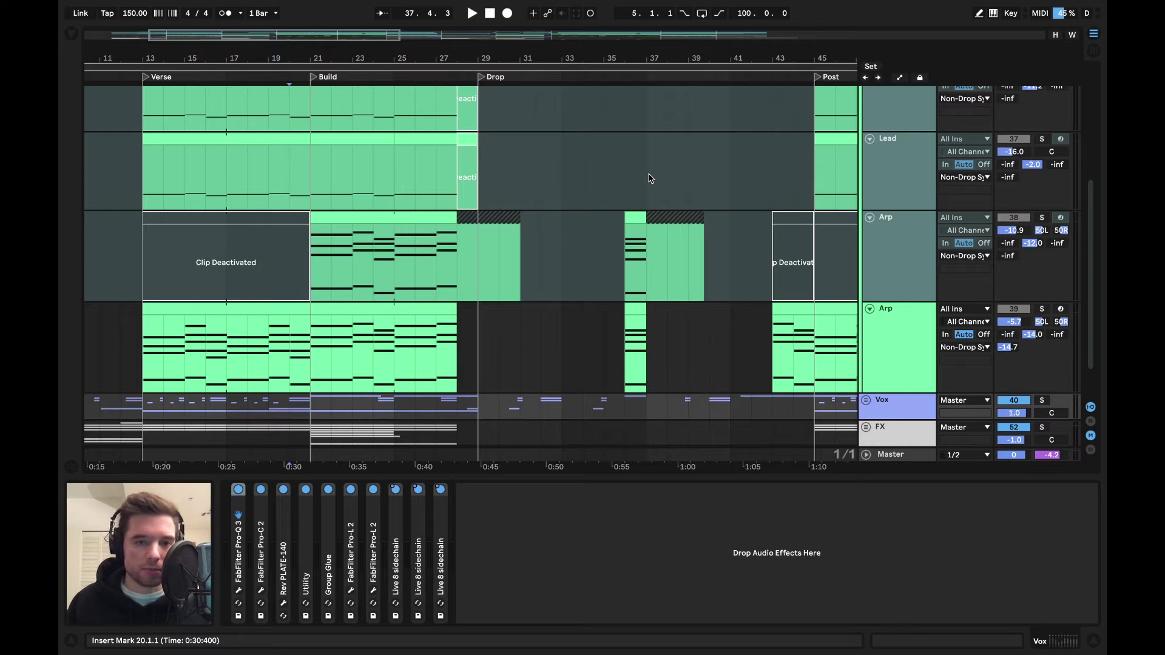
{"action": "scroll", "coordinate": [652, 180], "scroll_direction": "up", "scroll_amount": 3}
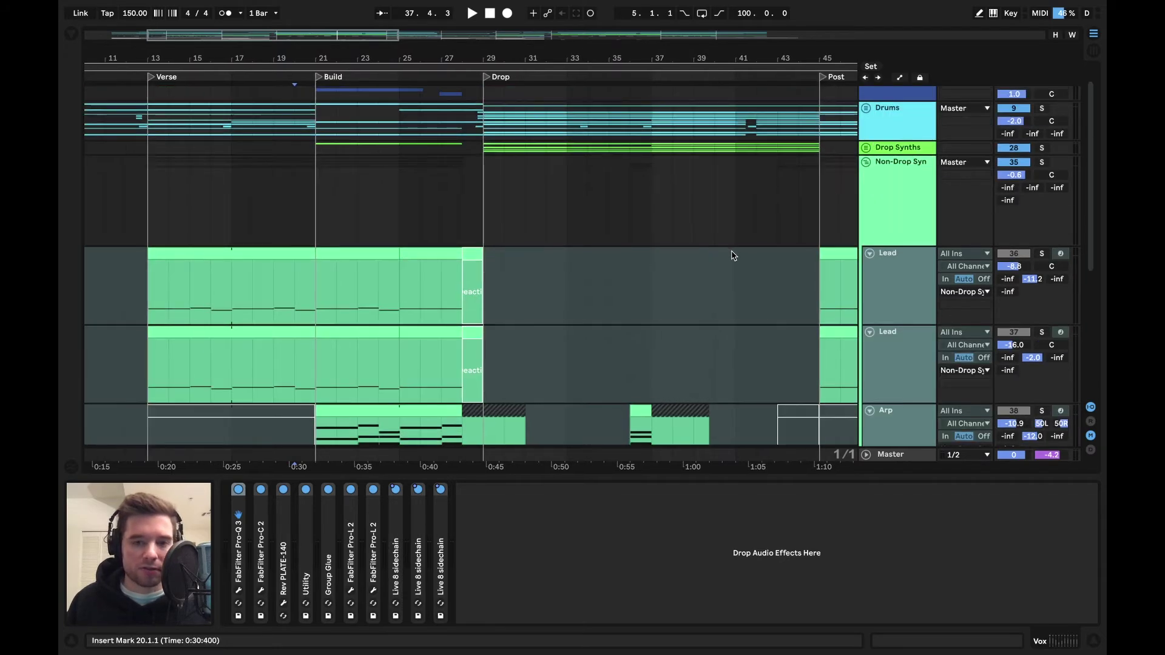
{"action": "scroll", "coordinate": [731, 254], "scroll_direction": "down", "scroll_amount": 3}
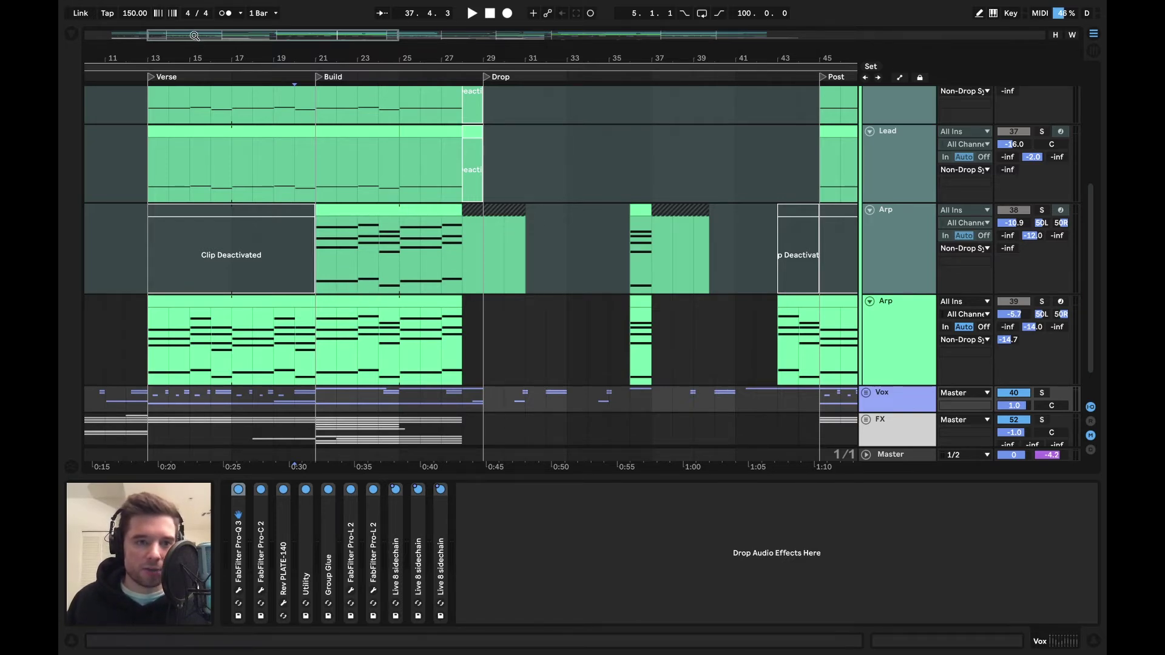
Step: Open the MIDI notes of the Build clip on Arp track 39 and enlarge the note editor to examine the chords
{"action": "left_click_drag", "start_coordinate": [230, 58], "coordinate": [320, 82]}
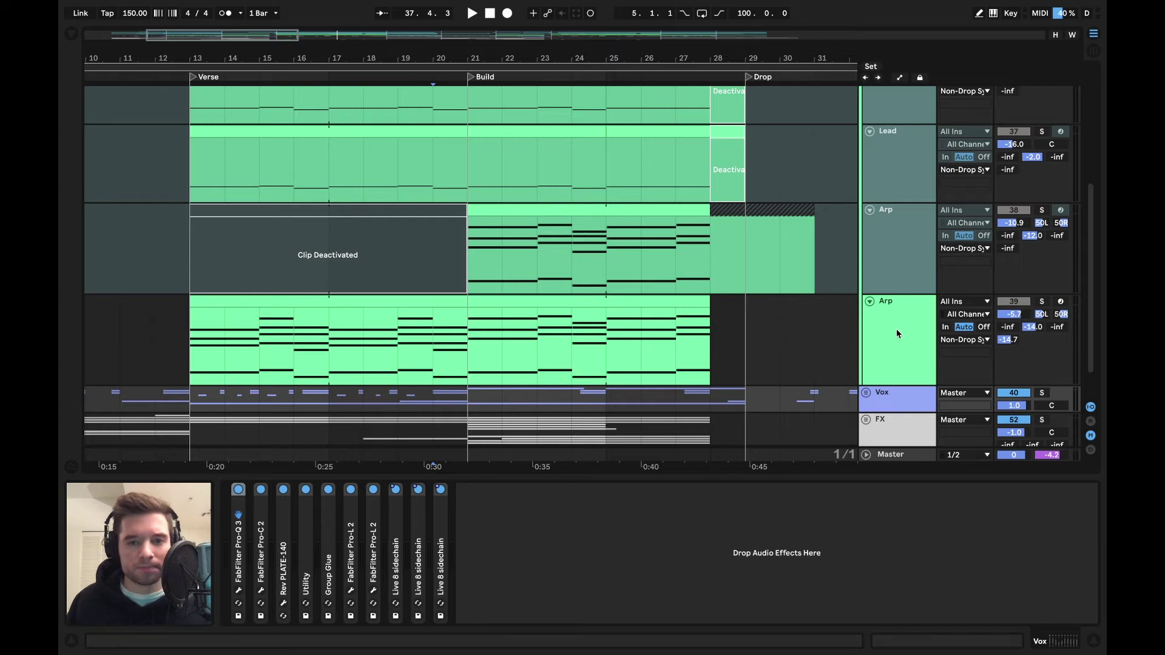
{"action": "left_click", "coordinate": [620, 300]}
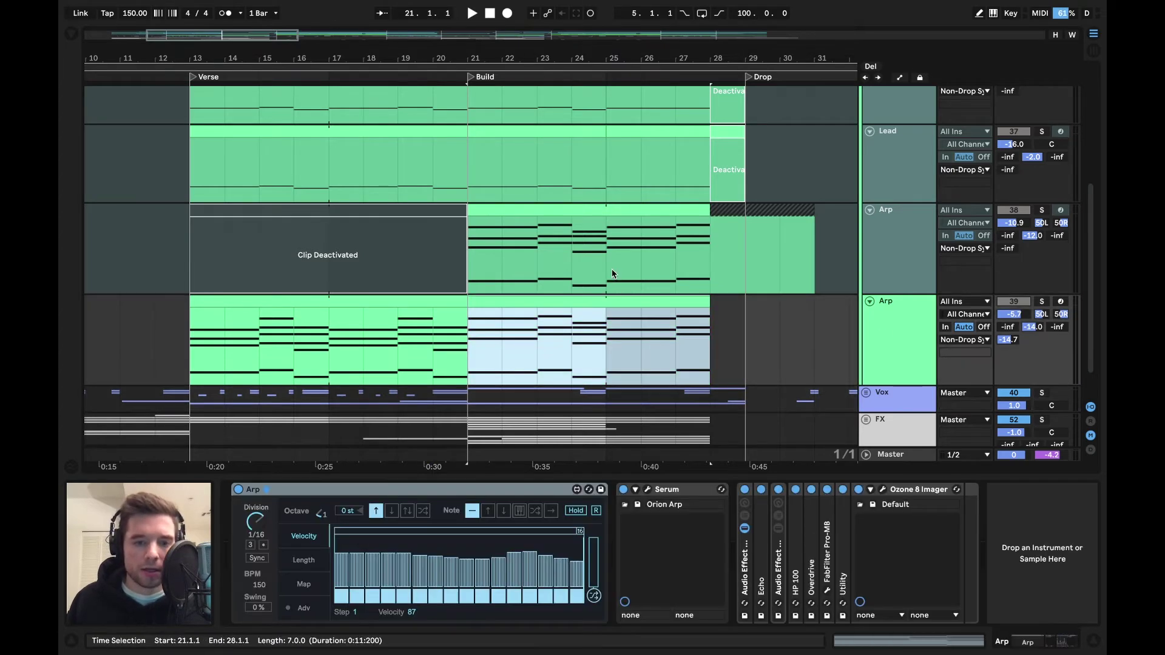
{"action": "key", "text": "shift+Tab"}
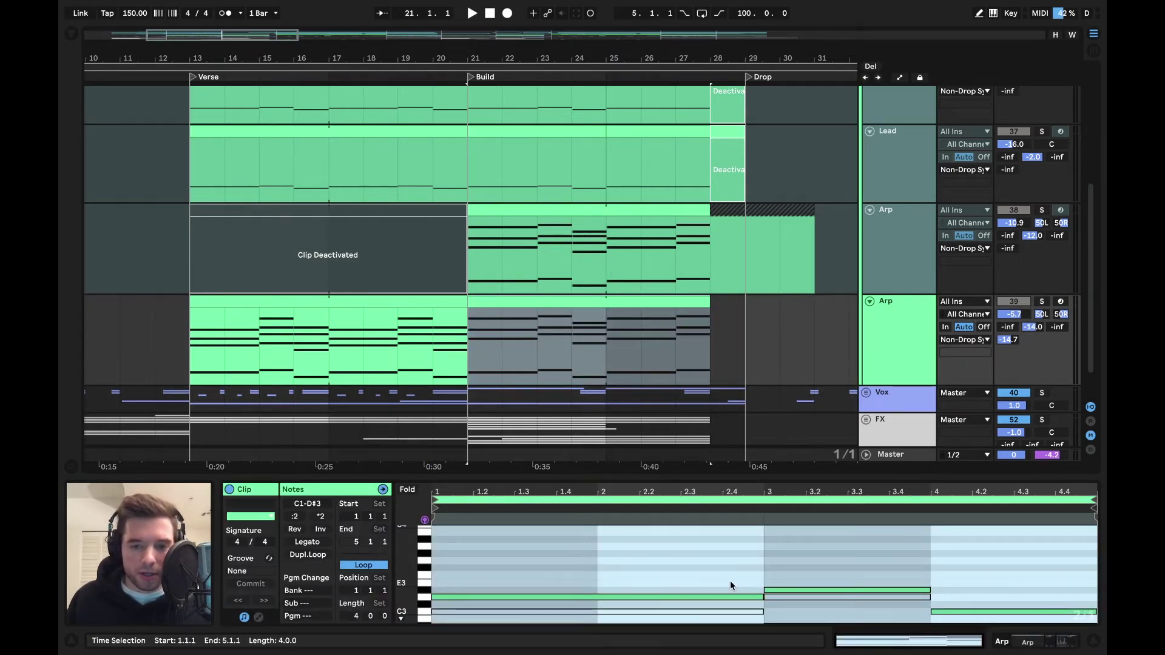
{"action": "scroll", "coordinate": [799, 587], "scroll_direction": "down", "scroll_amount": 2}
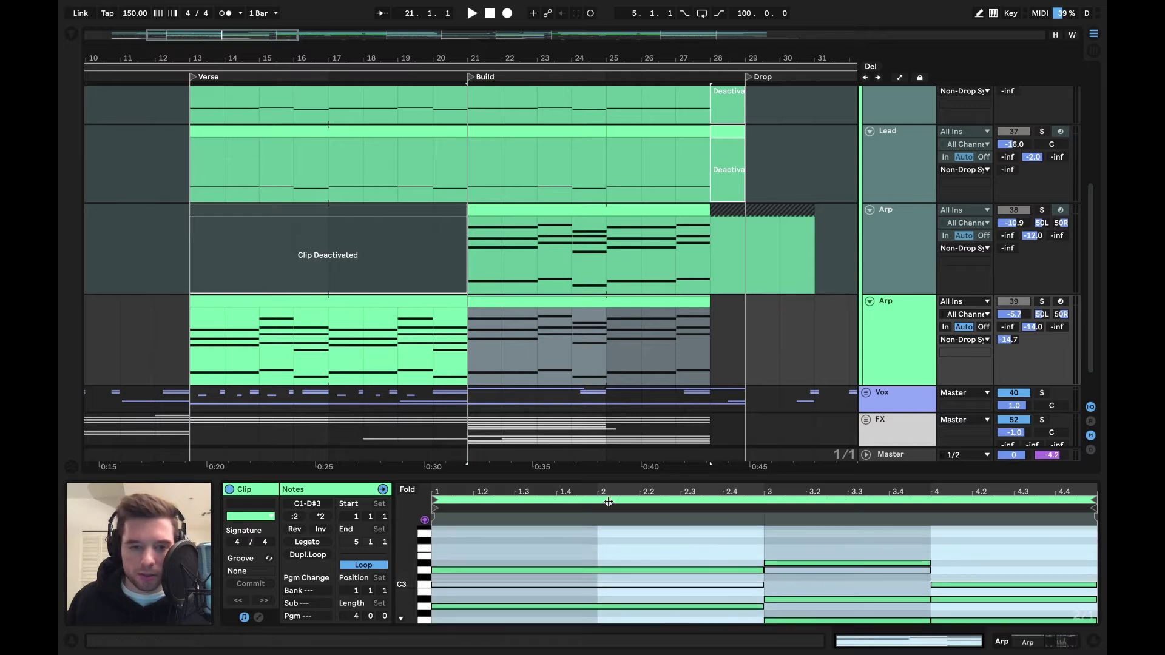
{"action": "left_click_drag", "start_coordinate": [604, 473], "coordinate": [605, 257]}
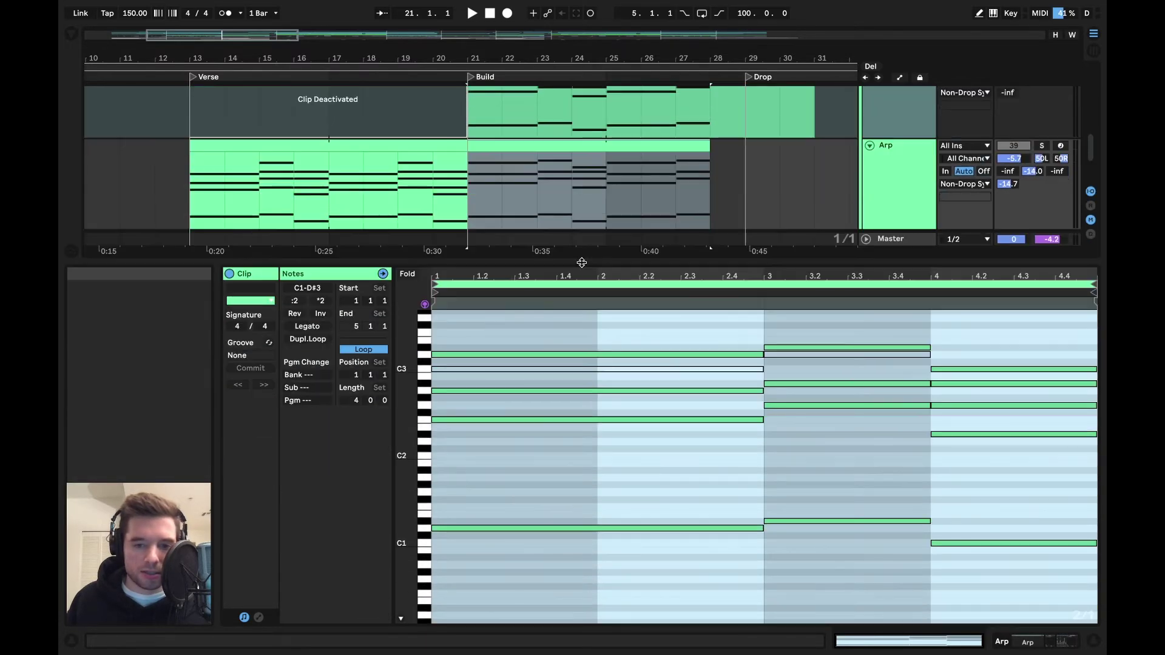
{"action": "scroll", "coordinate": [803, 461], "scroll_direction": "down", "scroll_amount": 3}
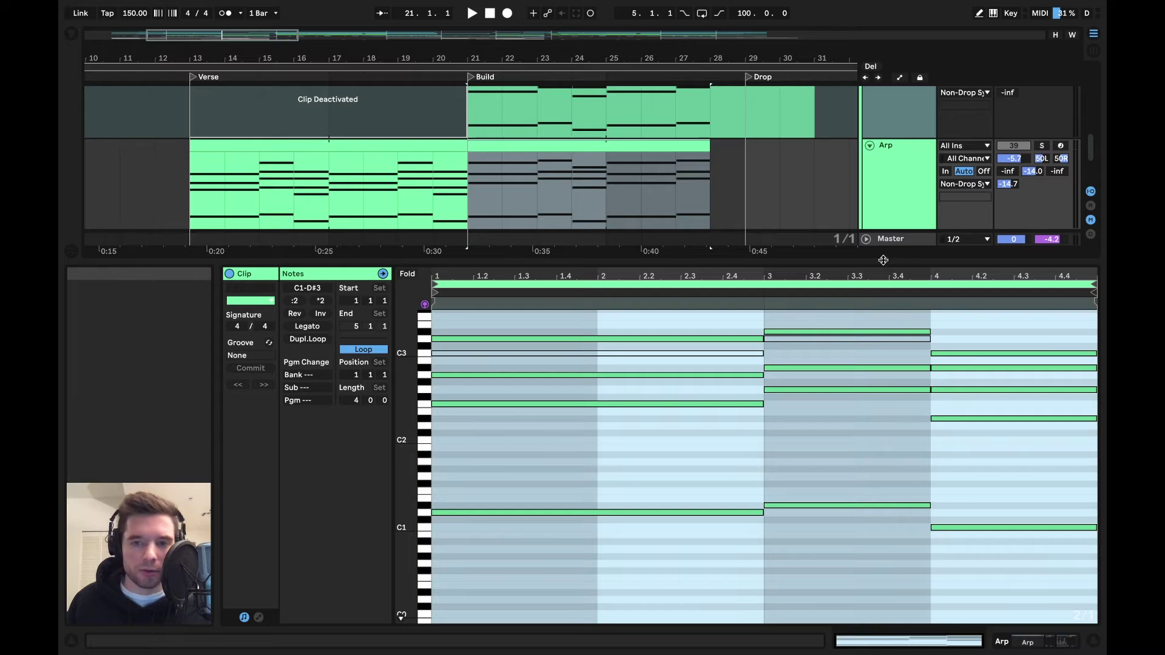
Step: Shrink the note editor to its compact height, solo Arp track 39 and play its clip from the start of Build
{"action": "left_click_drag", "start_coordinate": [909, 230], "coordinate": [909, 478]}
{"action": "left_click", "coordinate": [549, 256]}
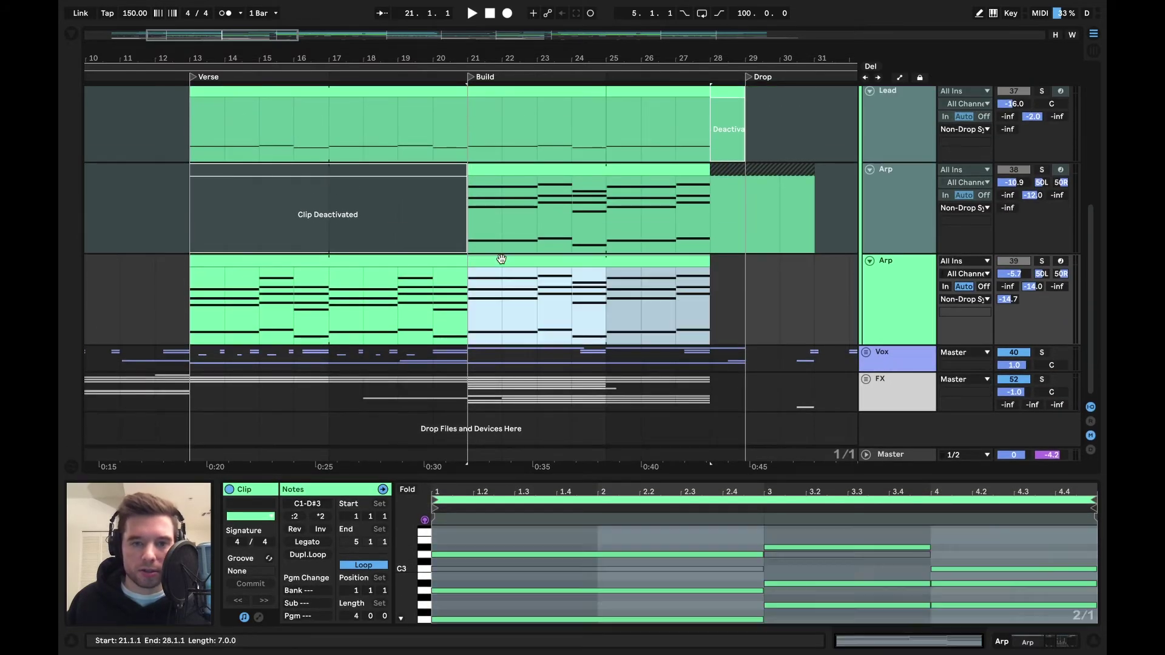
{"action": "left_click", "coordinate": [1041, 261]}
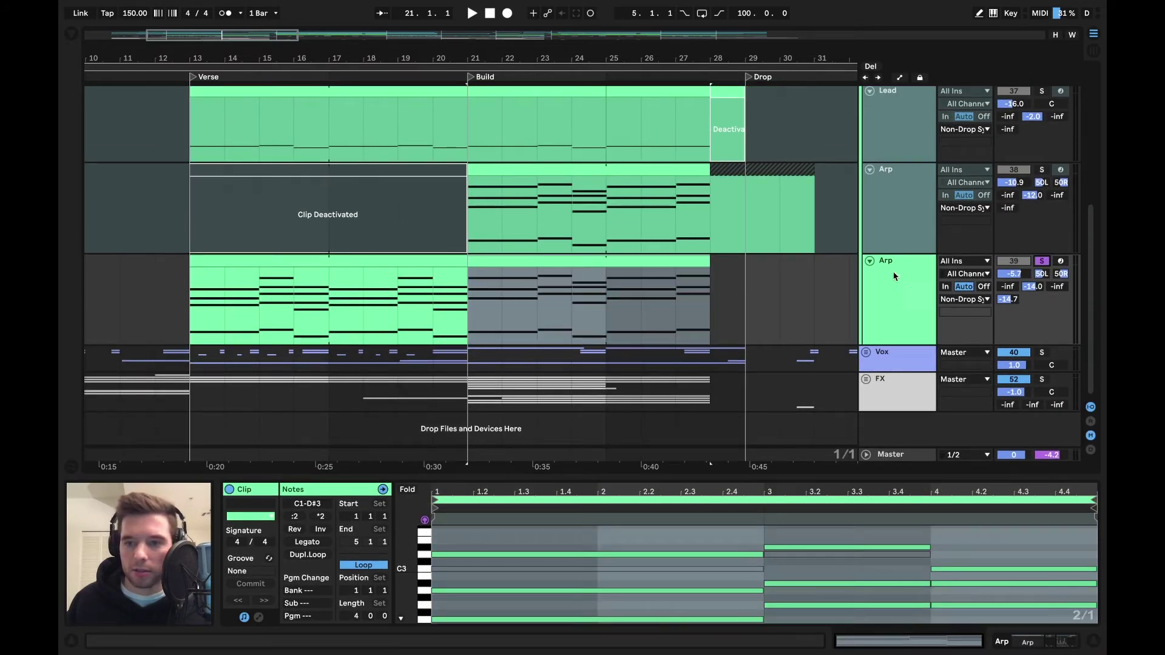
{"action": "left_click", "coordinate": [473, 299]}
{"action": "key", "text": "space"}
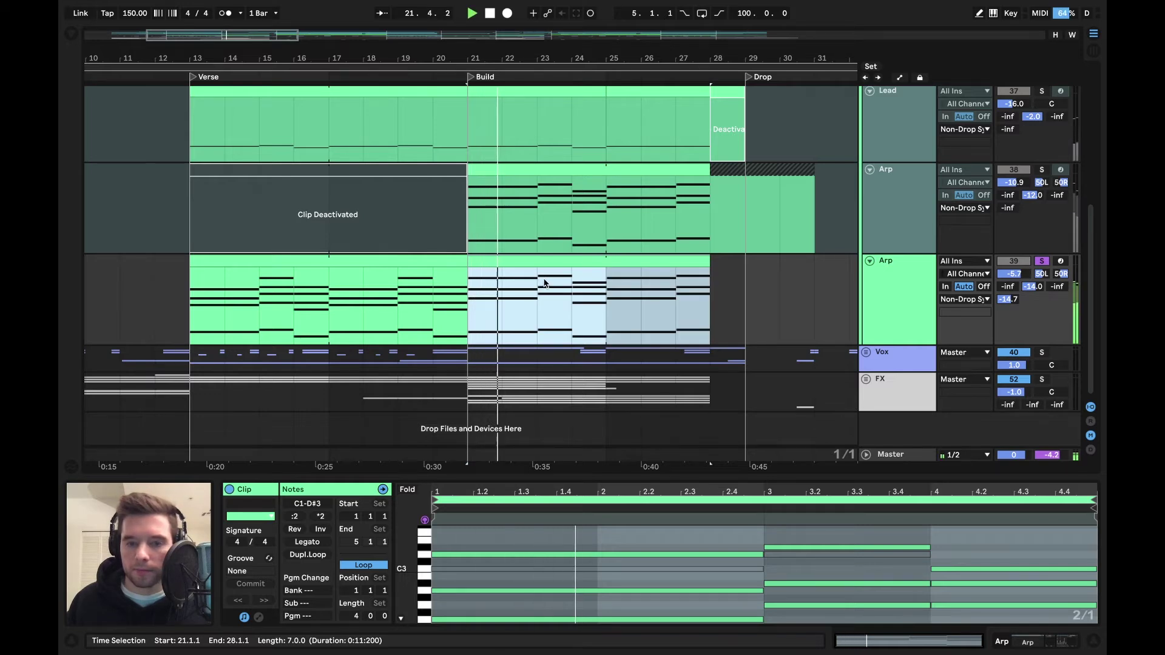
Step: Solo Arp track 38 instead and replay the section from the start of Build
{"action": "left_click", "coordinate": [1042, 170]}
{"action": "key", "text": "space"}
{"action": "key", "text": "space"}
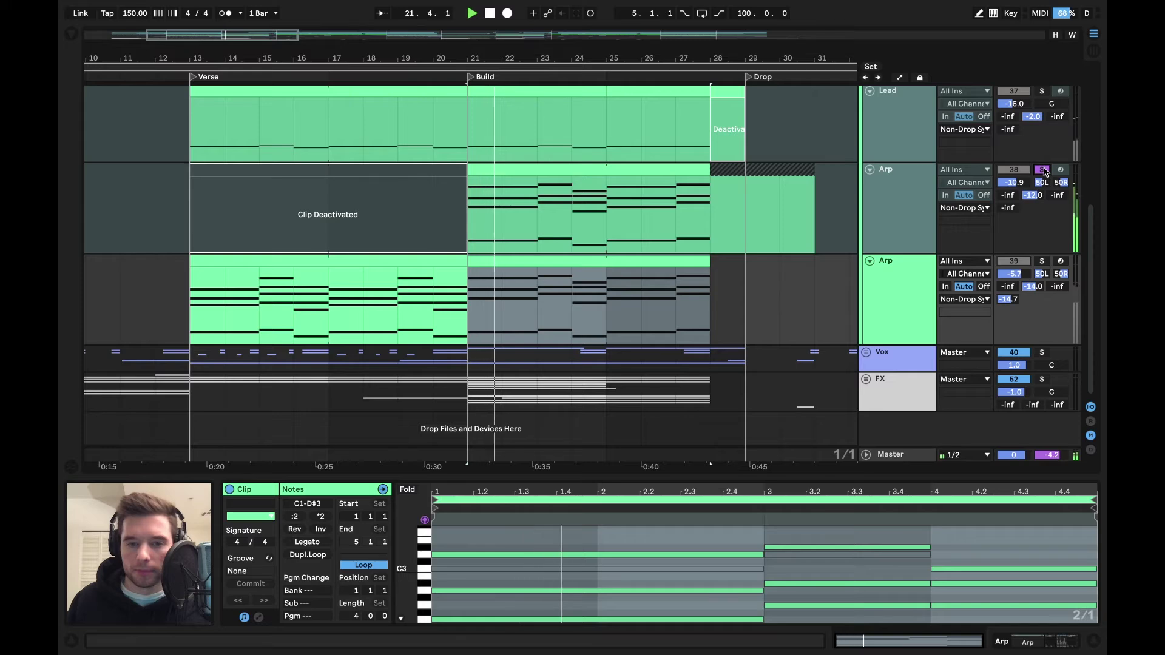
{"action": "scroll", "coordinate": [1044, 171], "scroll_direction": "up", "scroll_amount": 5}
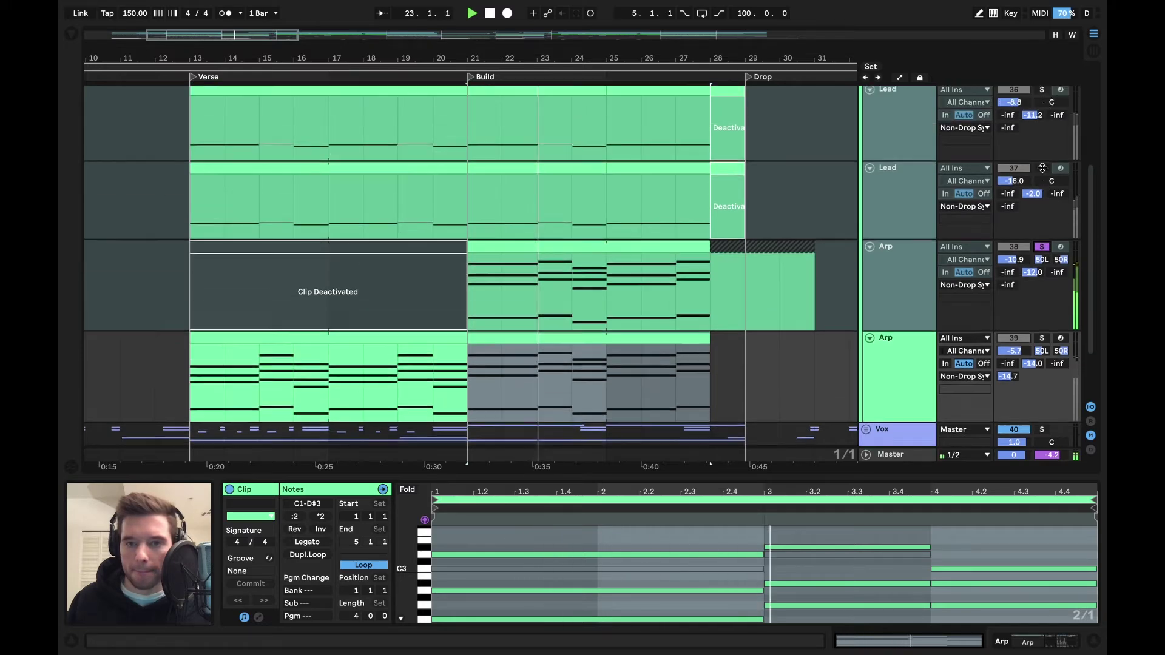
{"action": "scroll", "coordinate": [1043, 168], "scroll_direction": "up", "scroll_amount": 2}
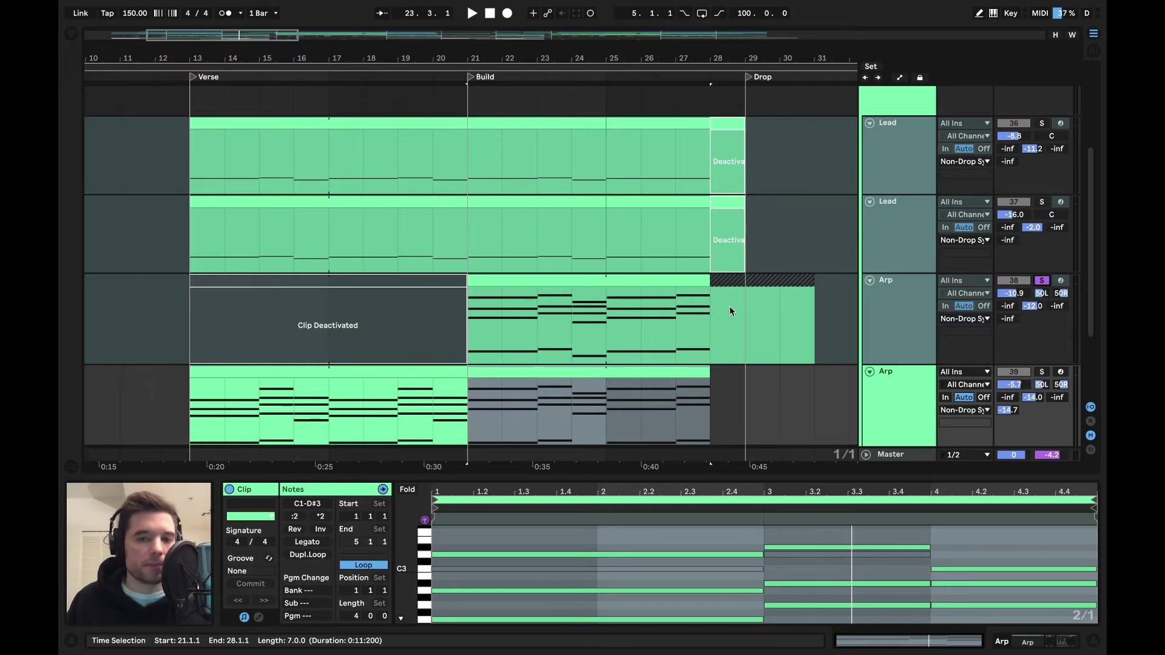
Step: Play from the start of Build with synth Lead track 37 soloed, switch the solo to Lead track 36, and stop
{"action": "left_click", "coordinate": [1042, 202]}
{"action": "key", "text": "space"}
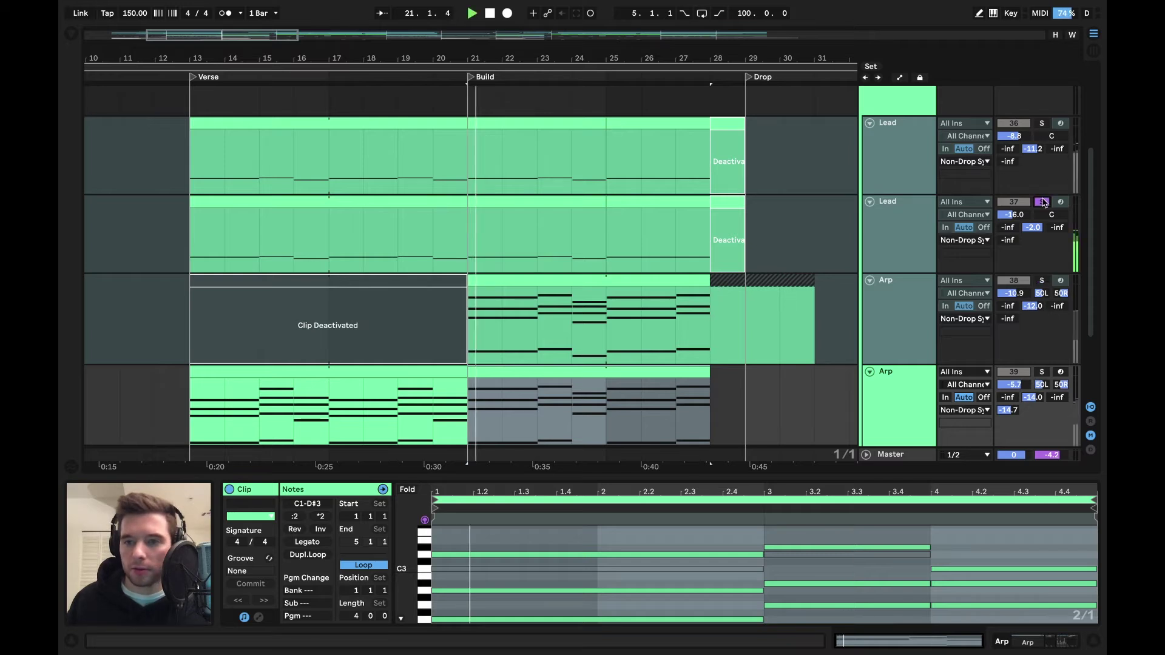
{"action": "left_click", "coordinate": [1041, 123]}
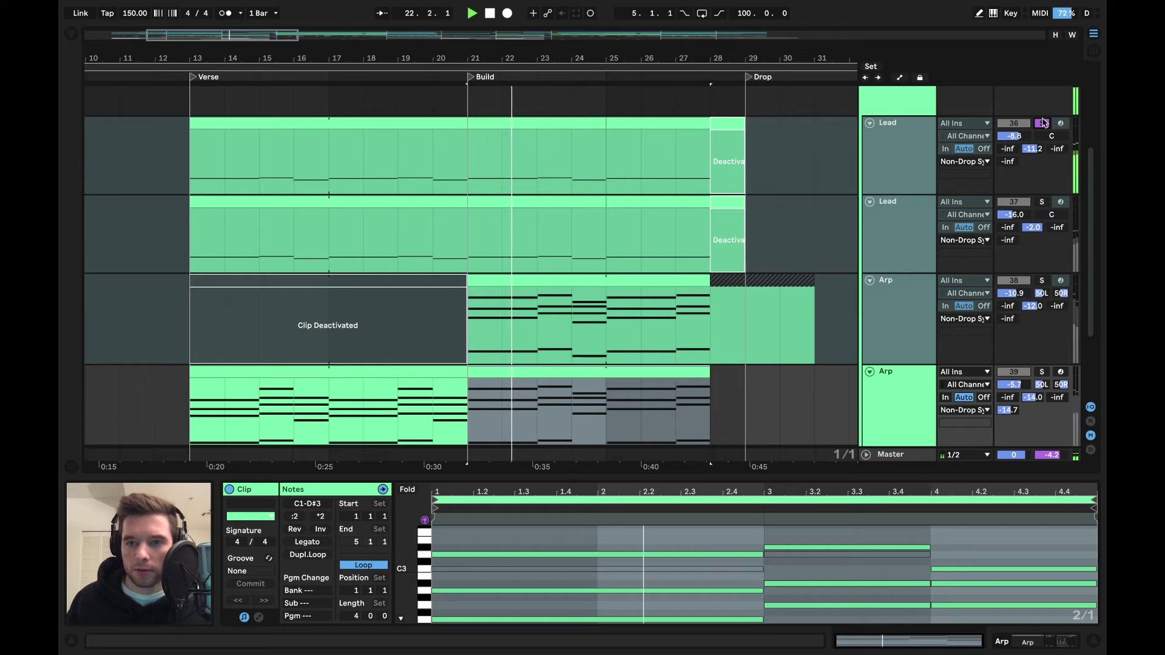
{"action": "key", "text": "space"}
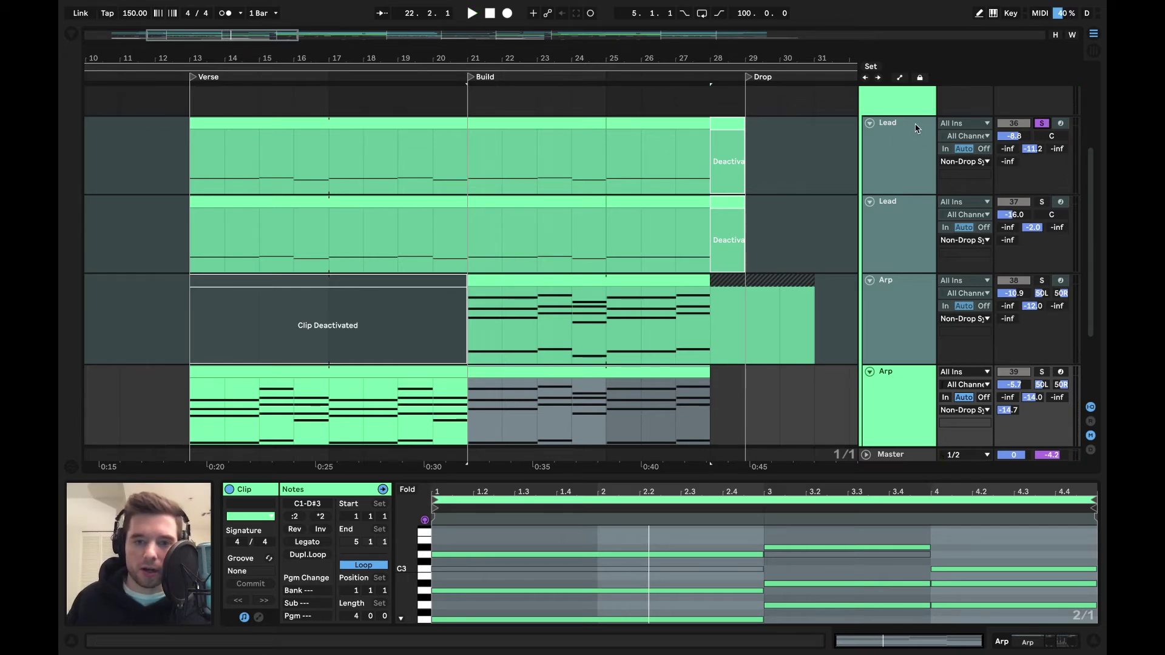
Step: Solo Arp track 39 and play its Build clip while viewing the arpeggiator and the rest of its device chain
{"action": "scroll", "coordinate": [821, 149], "scroll_direction": "down", "scroll_amount": 3}
{"action": "left_click", "coordinate": [637, 261]}
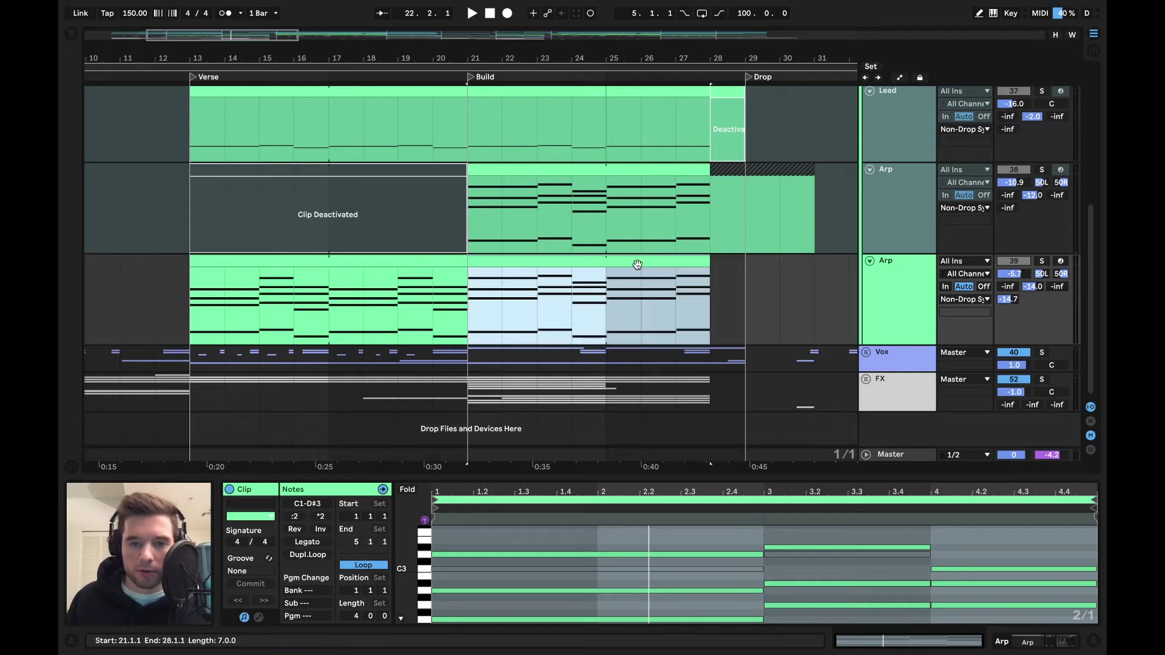
{"action": "left_click", "coordinate": [1043, 261]}
{"action": "key", "text": "space"}
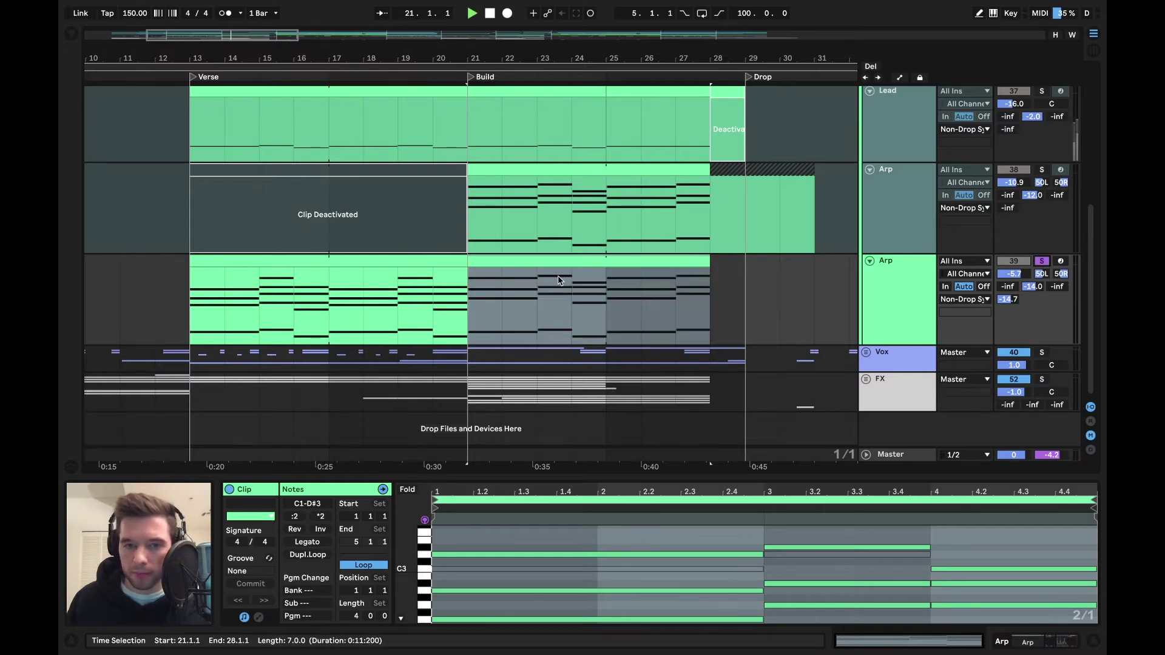
{"action": "key", "text": "shift+Tab"}
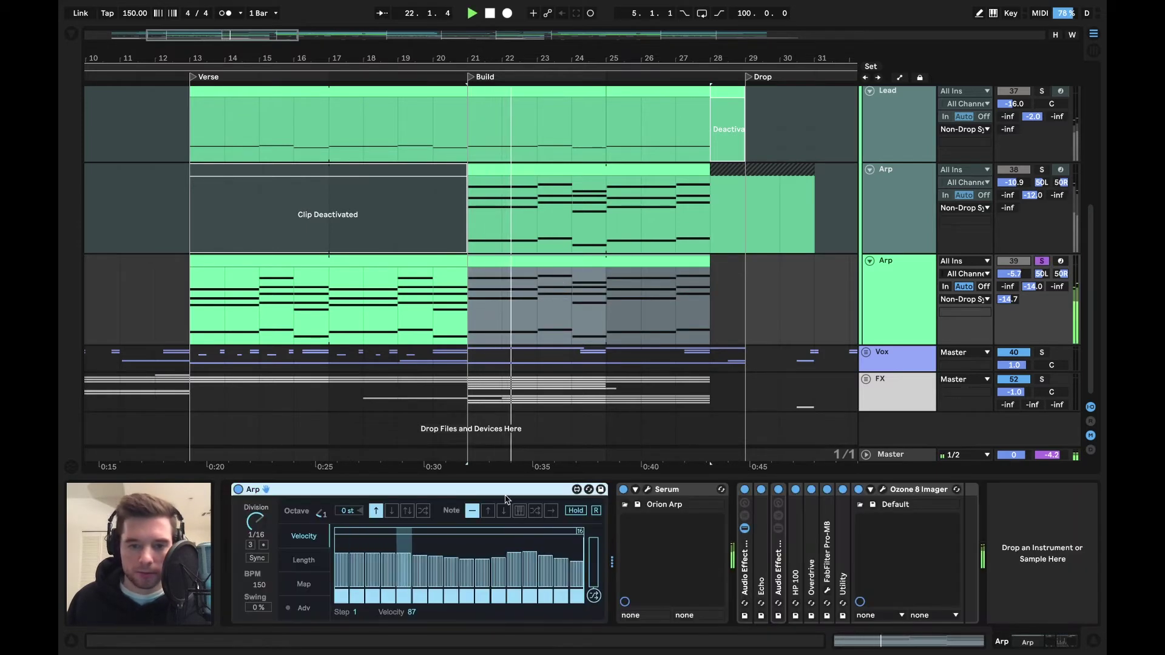
{"action": "key", "text": "space"}
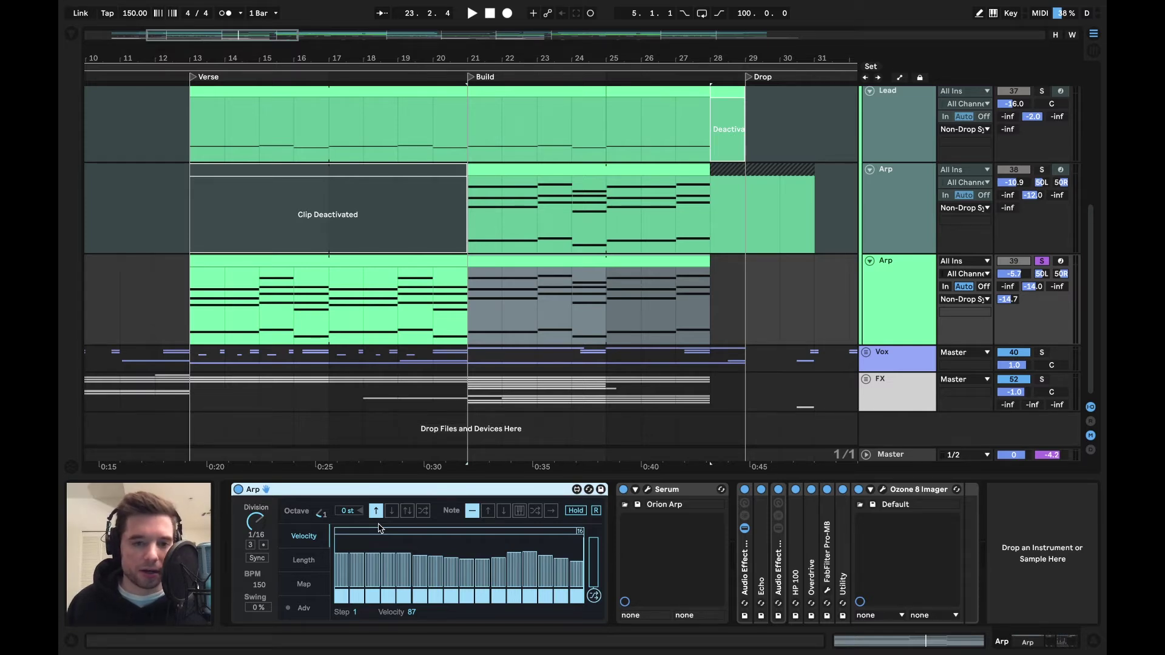
Step: Compare Arp track 39 in Build with its Audio Effect Rack switched off and with the rack switched on again
{"action": "left_click", "coordinate": [745, 491]}
{"action": "key", "text": "space"}
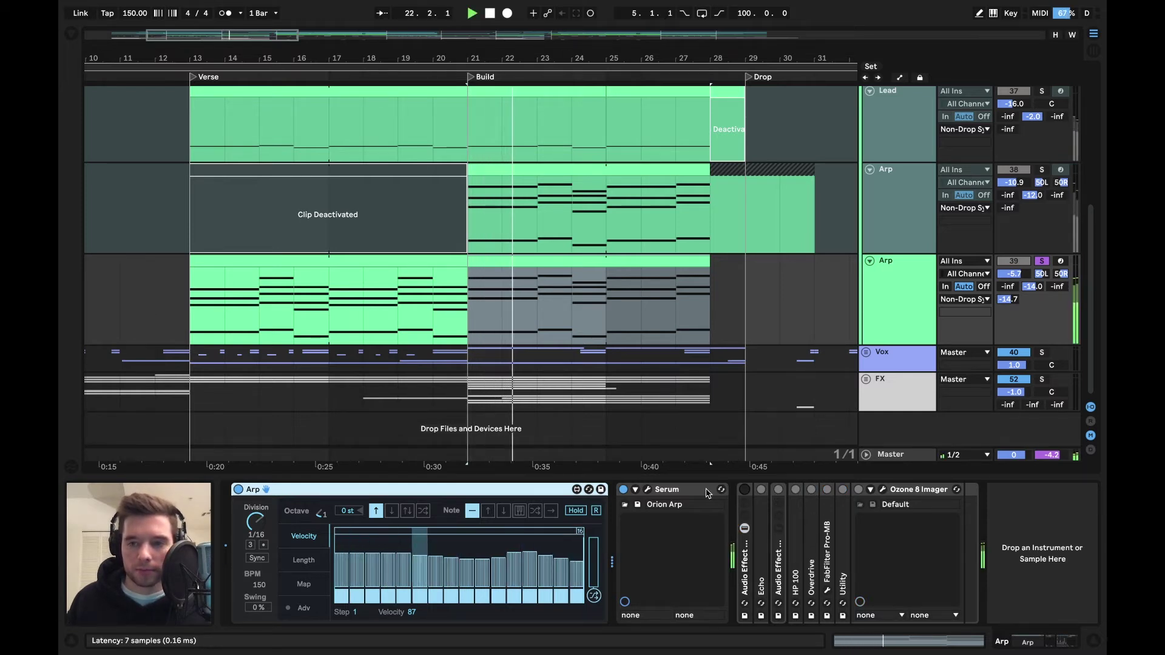
{"action": "key", "text": "space"}
{"action": "left_click", "coordinate": [745, 490]}
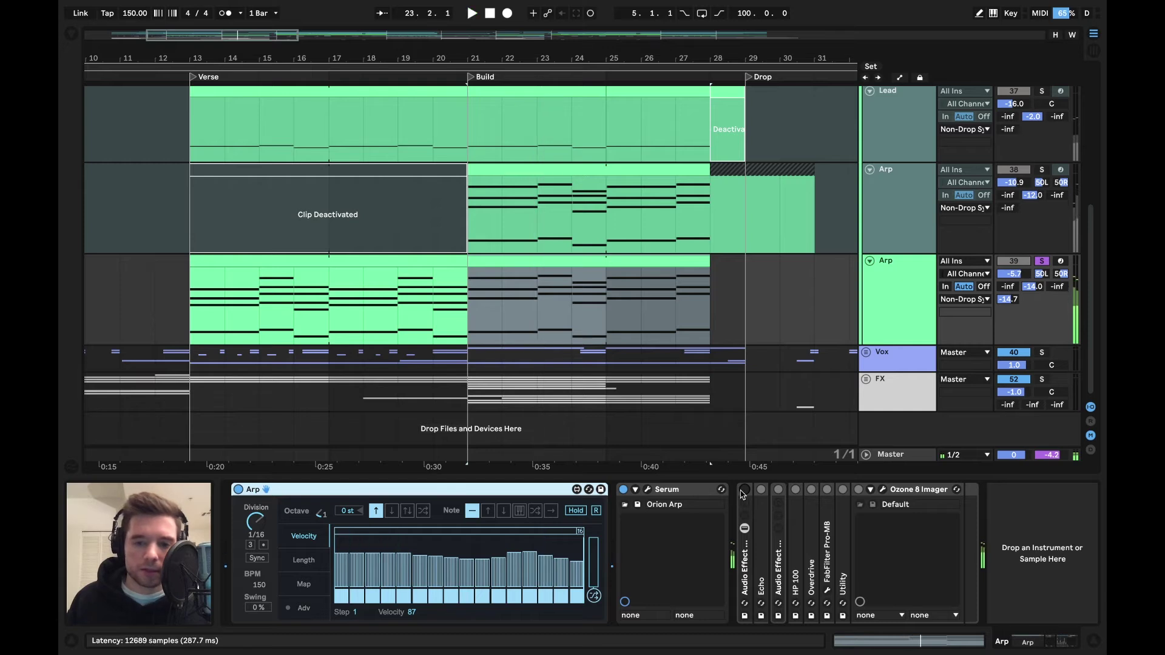
{"action": "key", "text": "space"}
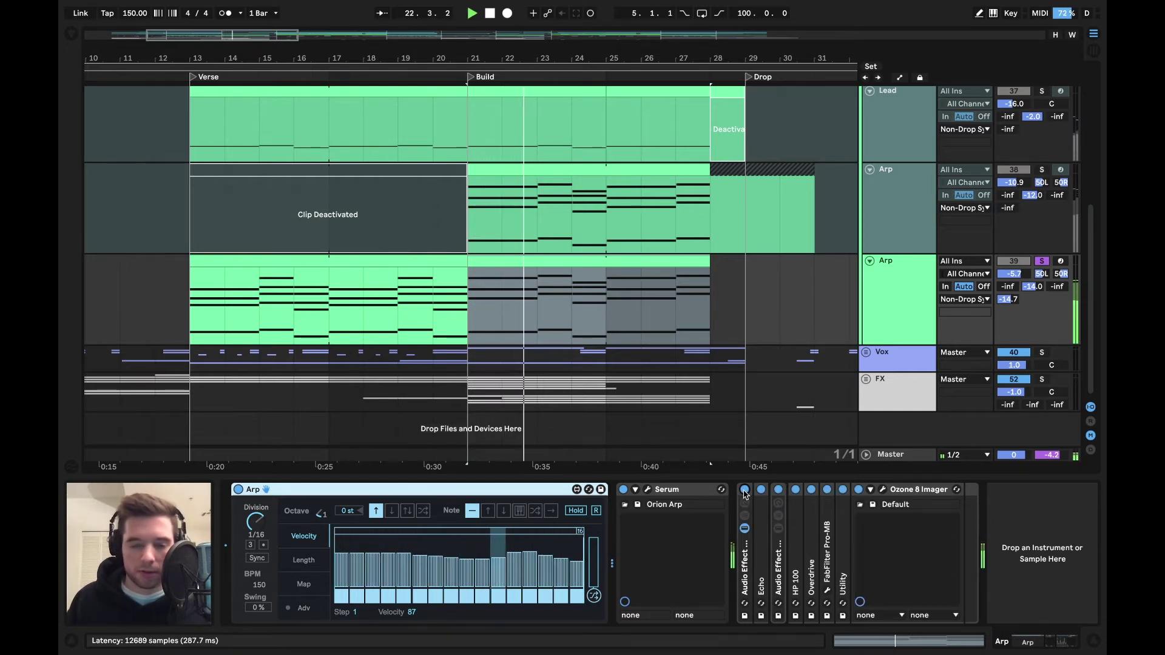
{"action": "key", "text": "space"}
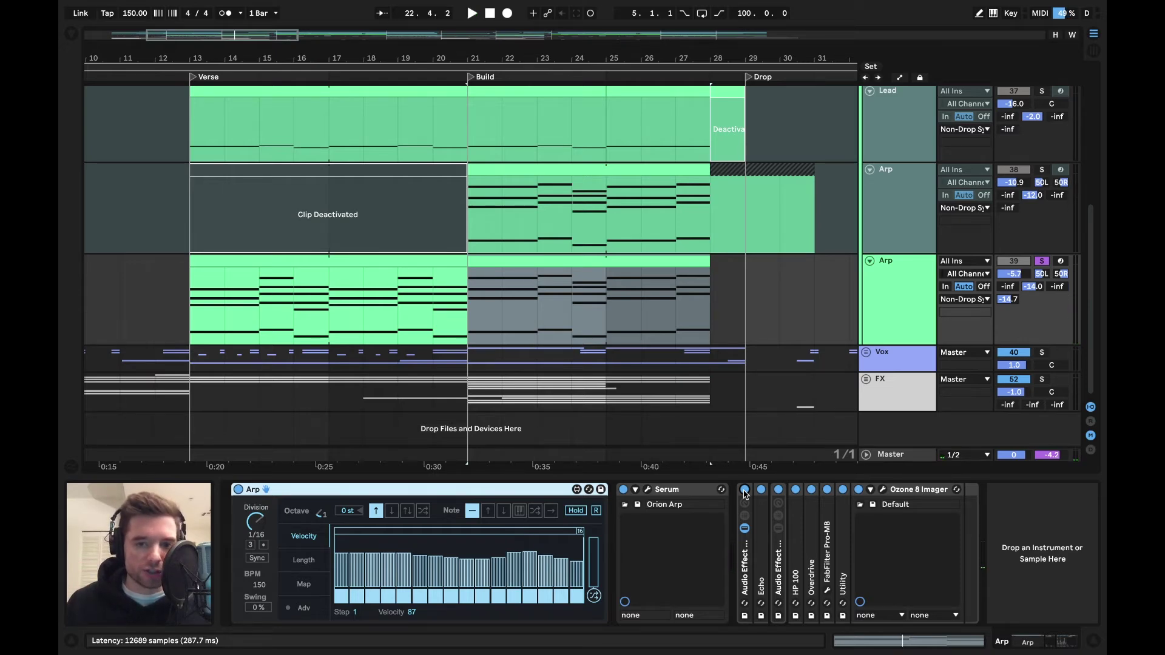
Step: Open the Serum Orion Arp patch on Arp track 39 and move its window to the middle of the arrangement
{"action": "left_click", "coordinate": [647, 489]}
{"action": "left_click_drag", "start_coordinate": [423, 7], "coordinate": [500, 93]}
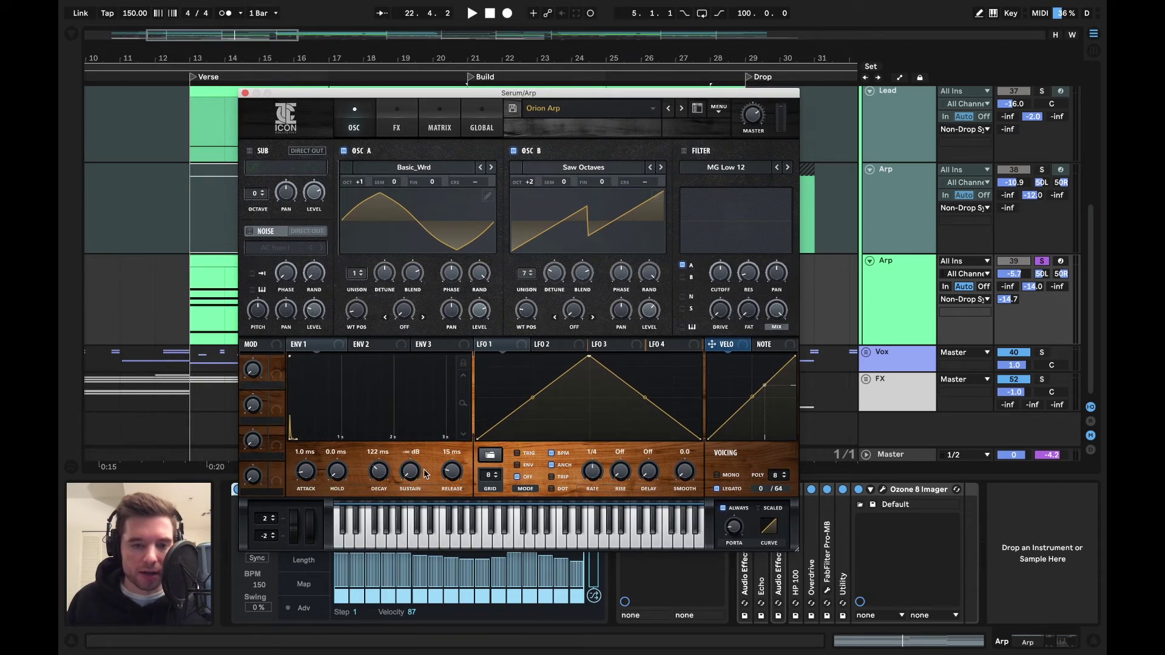
Step: Play the soloed Arp with the Orion Arp patch open, view Serum's effects page, and close the plug-in window
{"action": "key", "text": "space"}
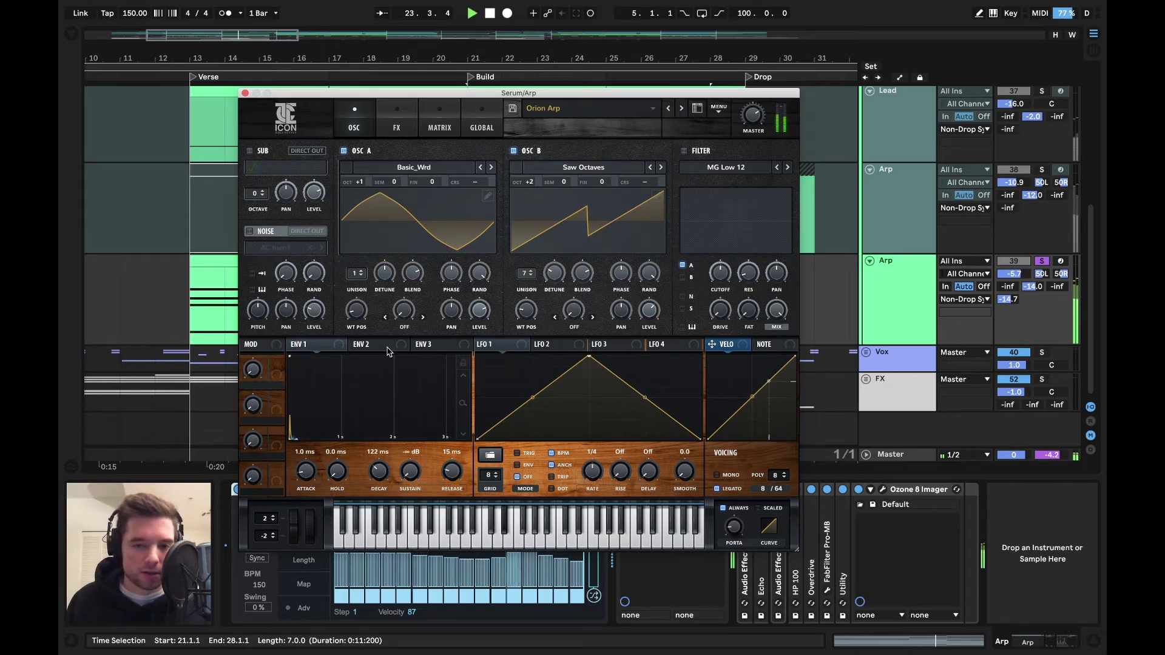
{"action": "key", "text": "space"}
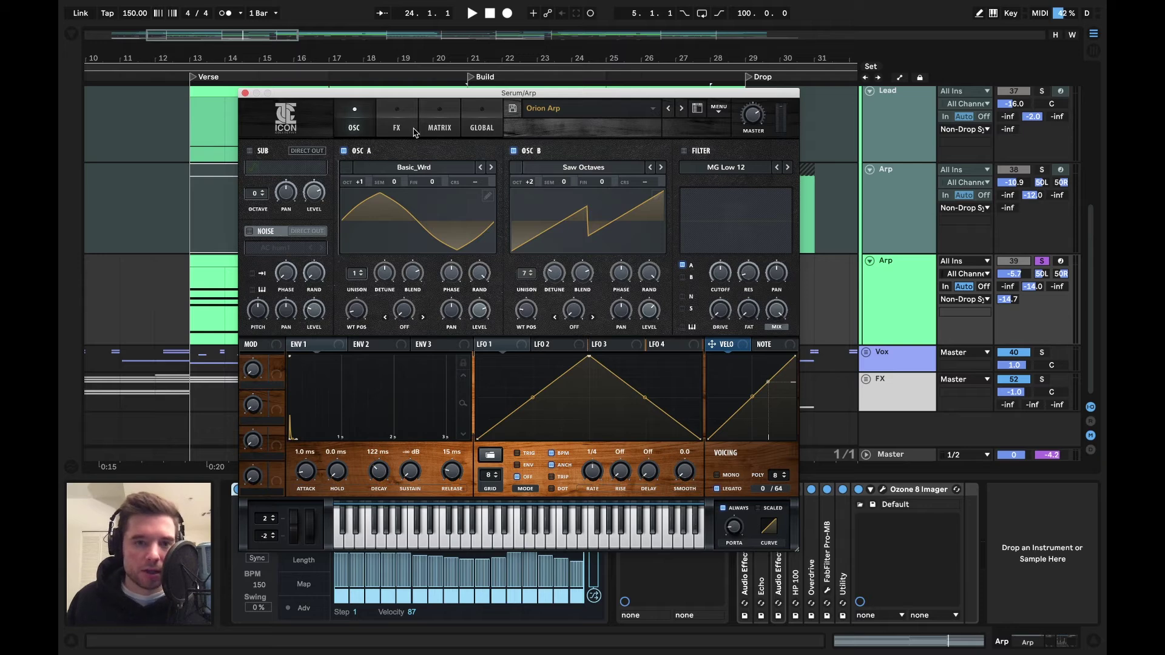
{"action": "left_click", "coordinate": [410, 130]}
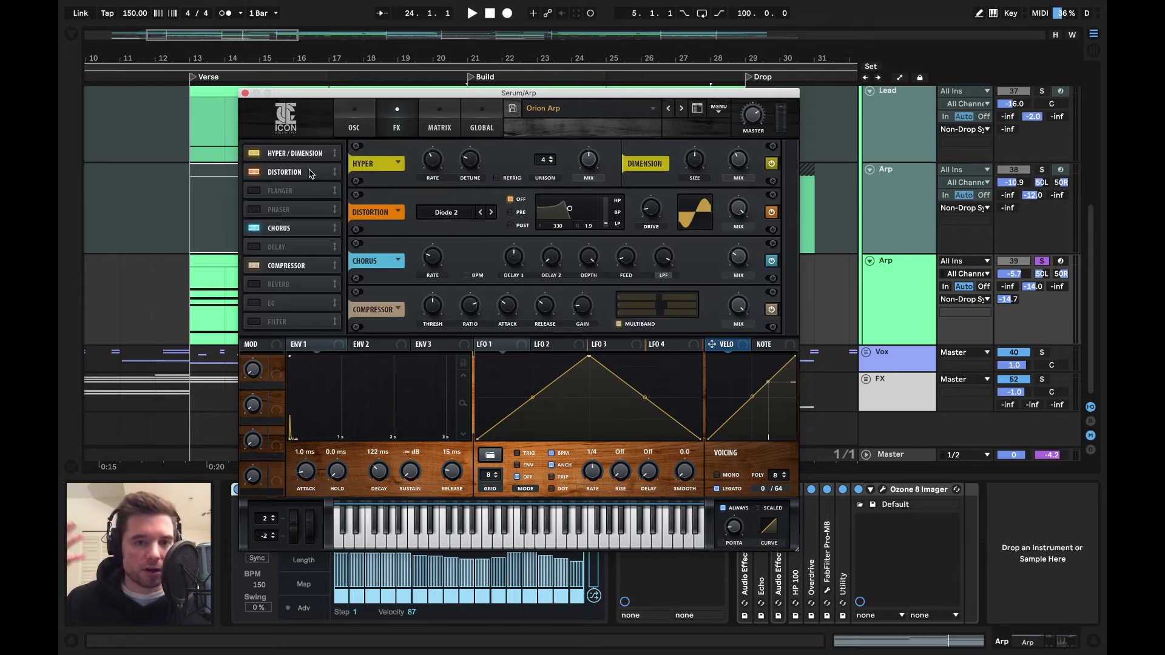
{"action": "left_click", "coordinate": [245, 92]}
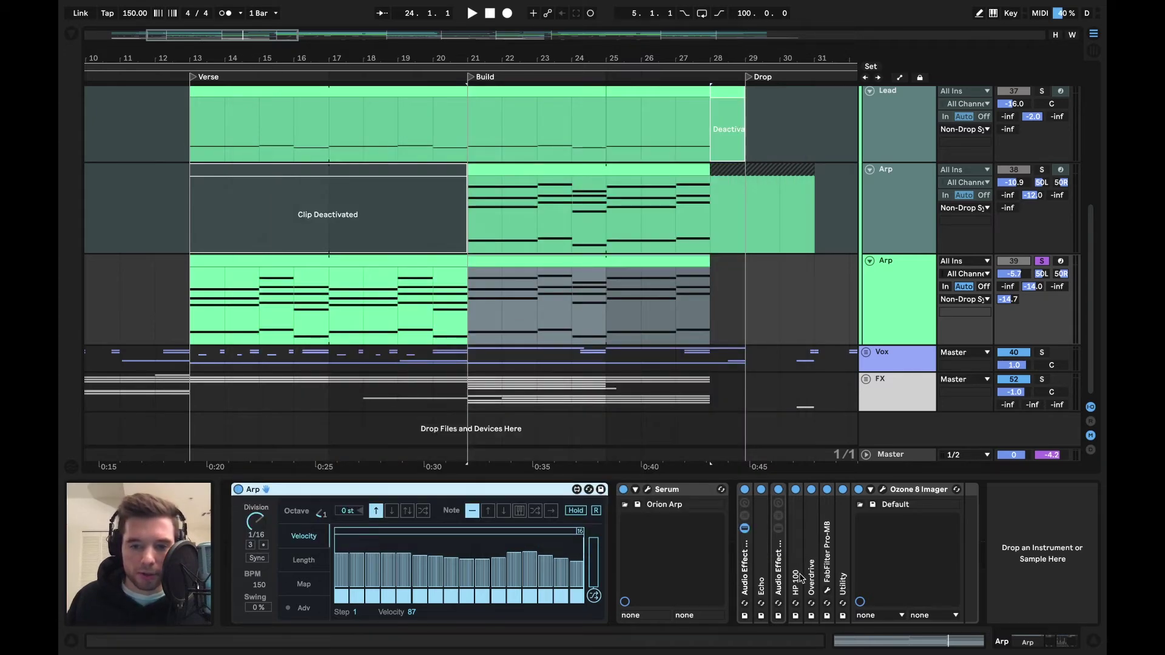
Step: Unfold the devices on Arp track 39 and examine the chain from Echo through to Ozone 8 Imager
{"action": "right_click", "coordinate": [741, 574]}
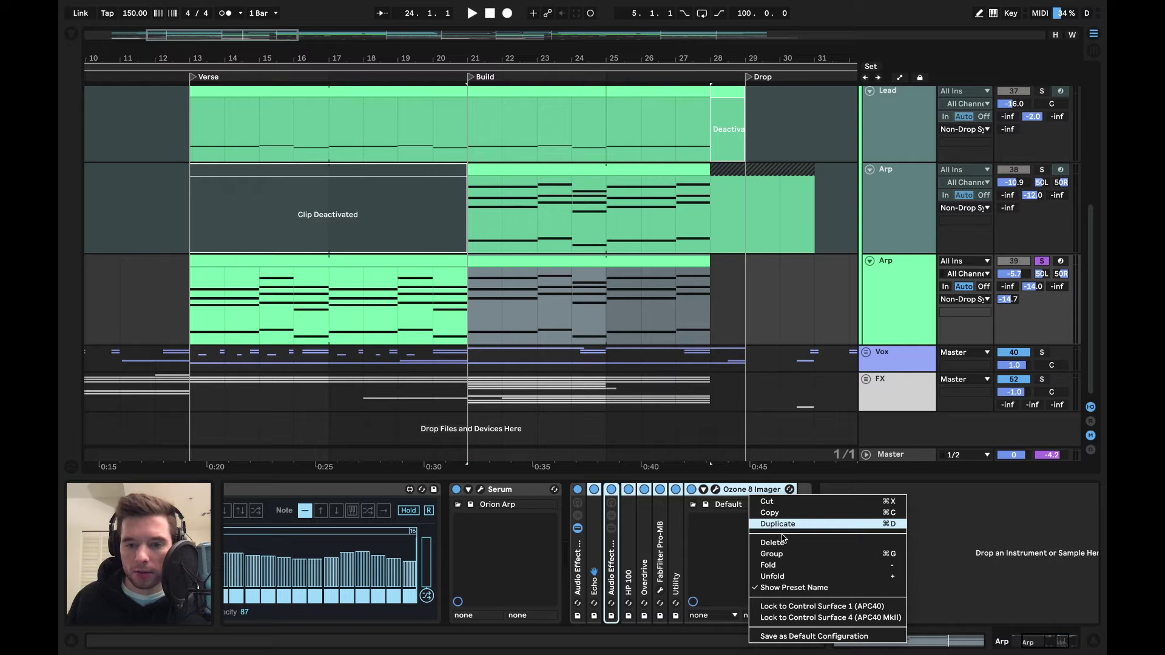
{"action": "left_click", "coordinate": [771, 575]}
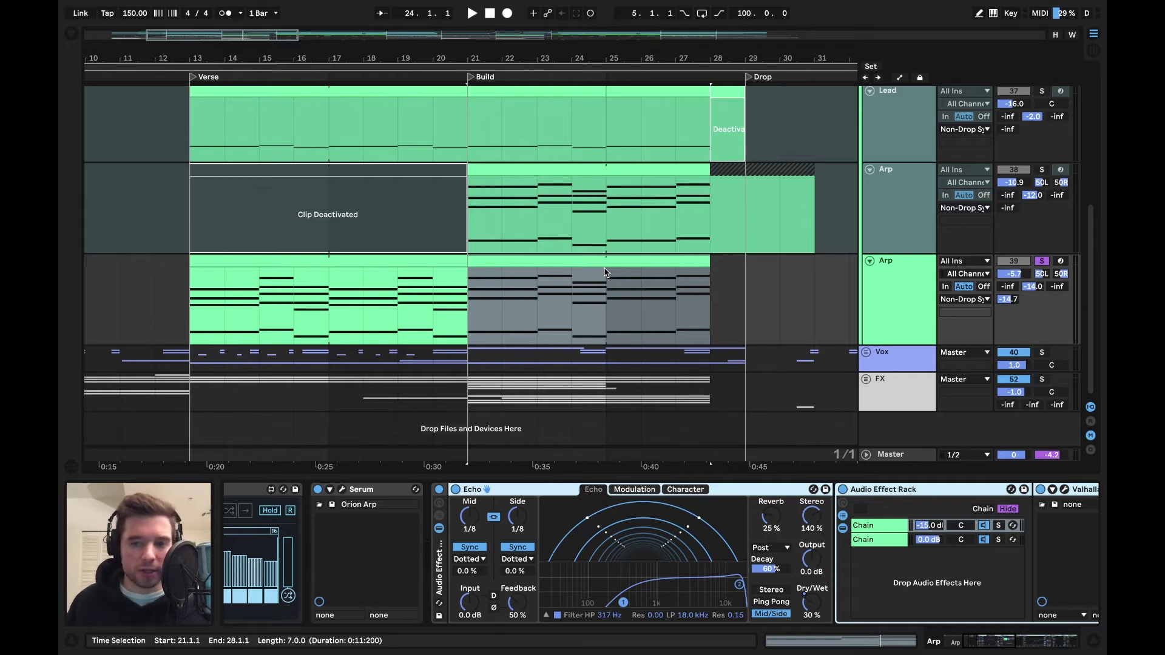
{"action": "scroll", "coordinate": [595, 554], "scroll_direction": "right", "scroll_amount": 6}
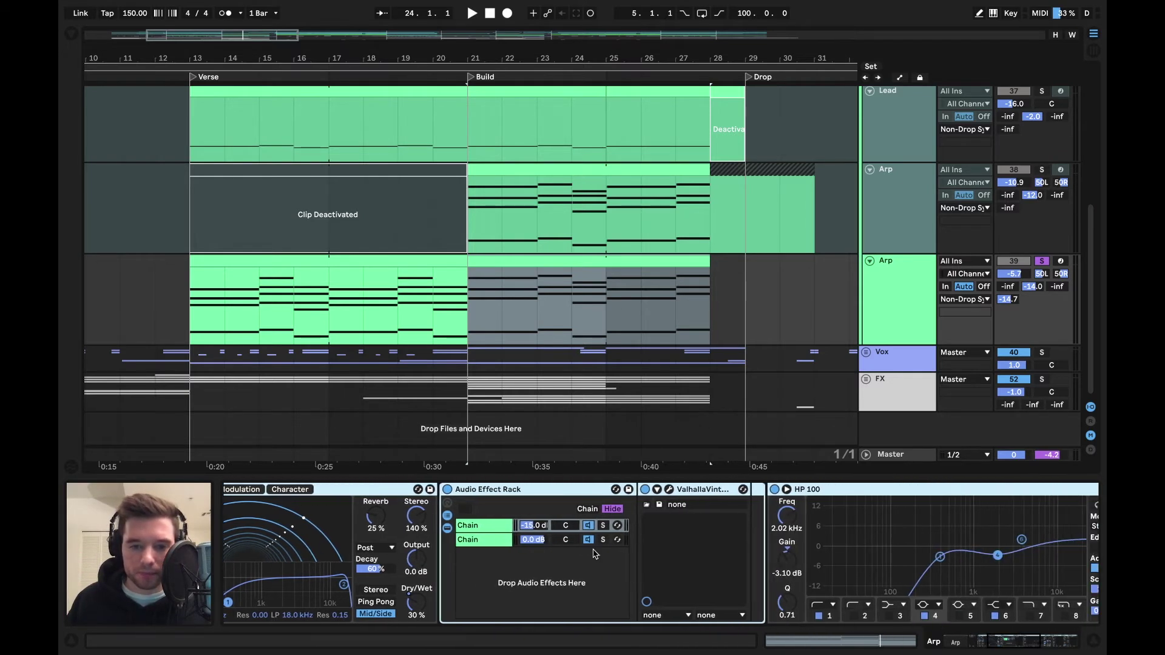
{"action": "scroll", "coordinate": [571, 553], "scroll_direction": "right", "scroll_amount": 1}
{"action": "scroll", "coordinate": [661, 531], "scroll_direction": "right", "scroll_amount": 3}
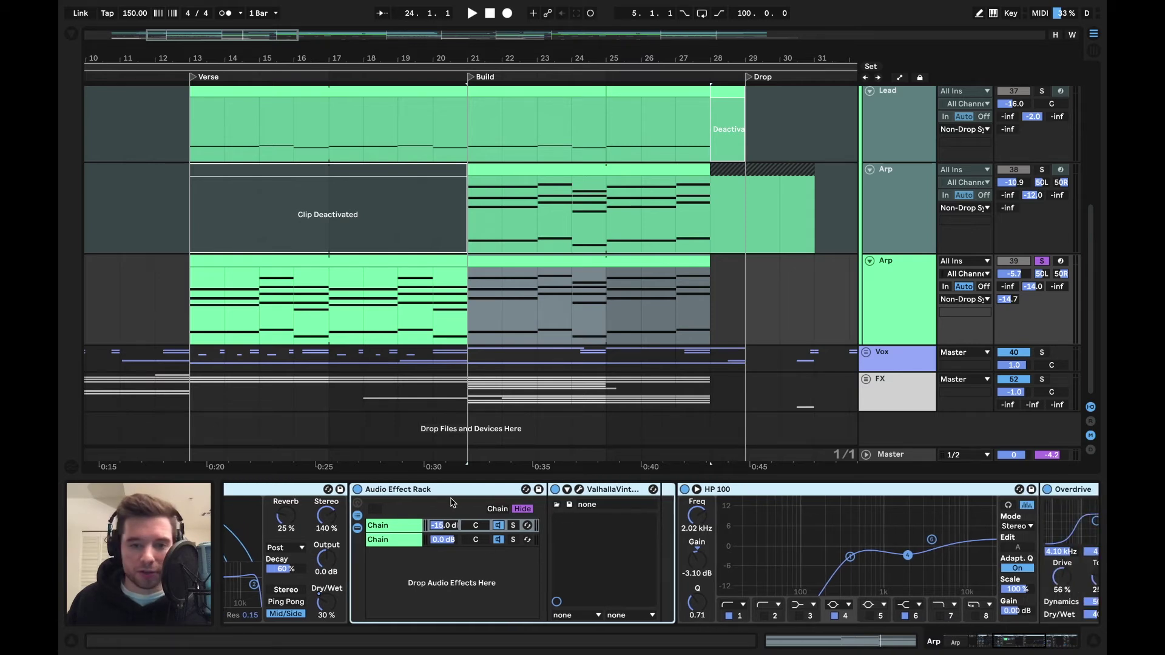
{"action": "scroll", "coordinate": [446, 501], "scroll_direction": "right", "scroll_amount": 15}
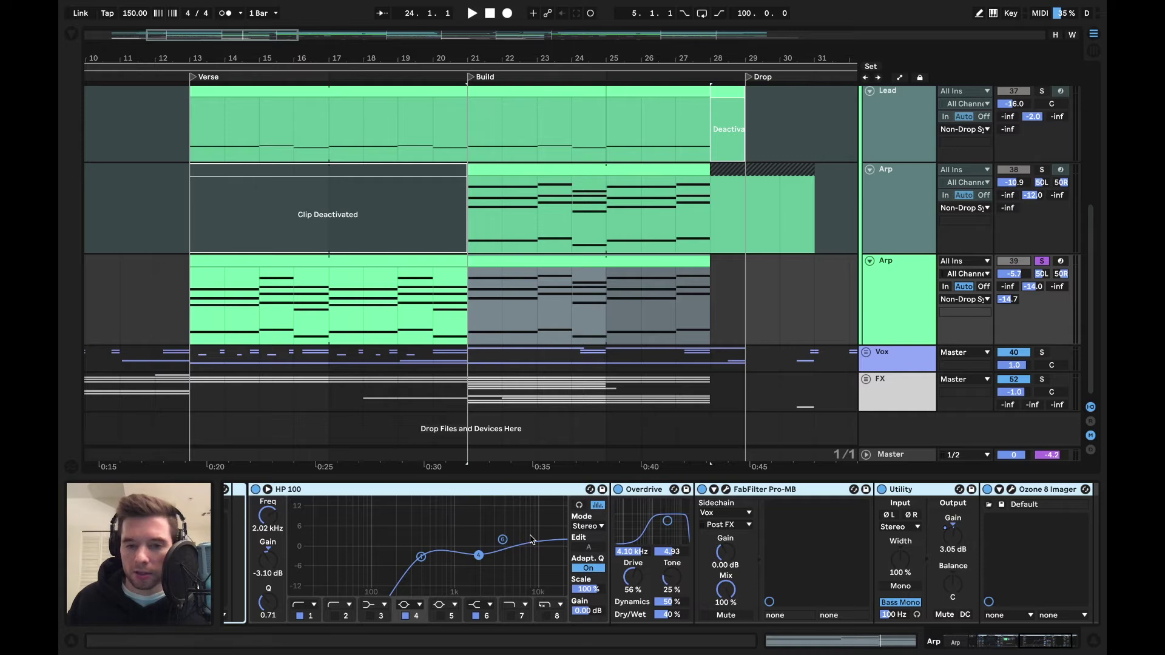
{"action": "scroll", "coordinate": [529, 539], "scroll_direction": "right", "scroll_amount": 3}
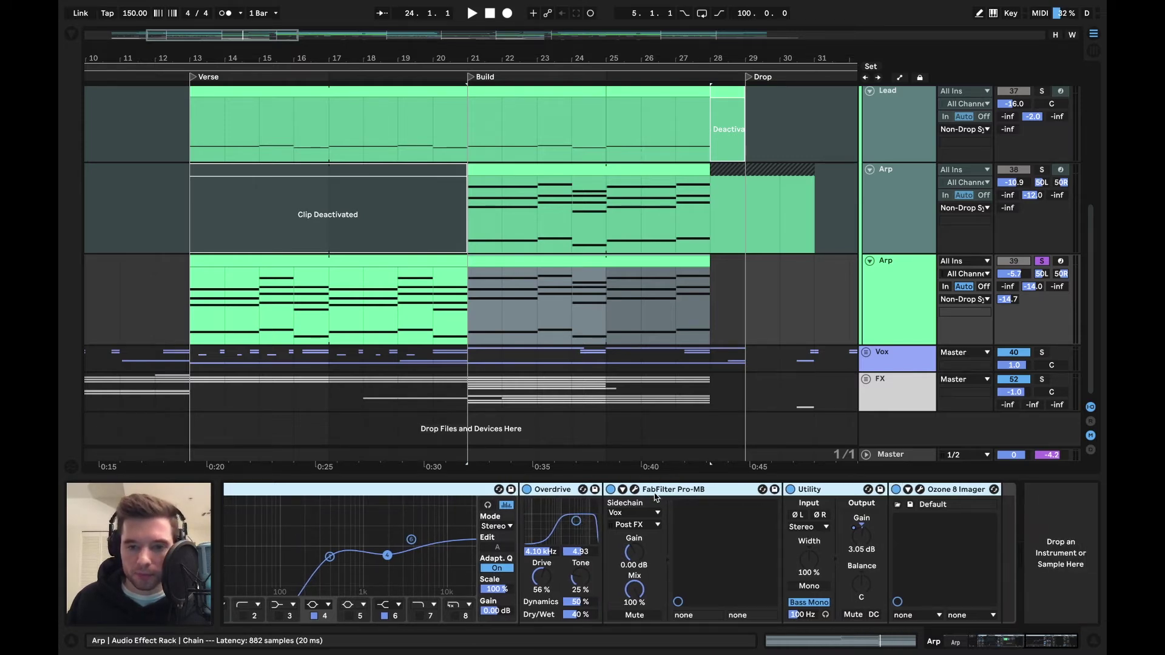
Step: Open FabFilter Pro-MB on Arp track 39, play the Build, listen to its dynamic band in solo, and hide the plug-in window
{"action": "left_click", "coordinate": [635, 490]}
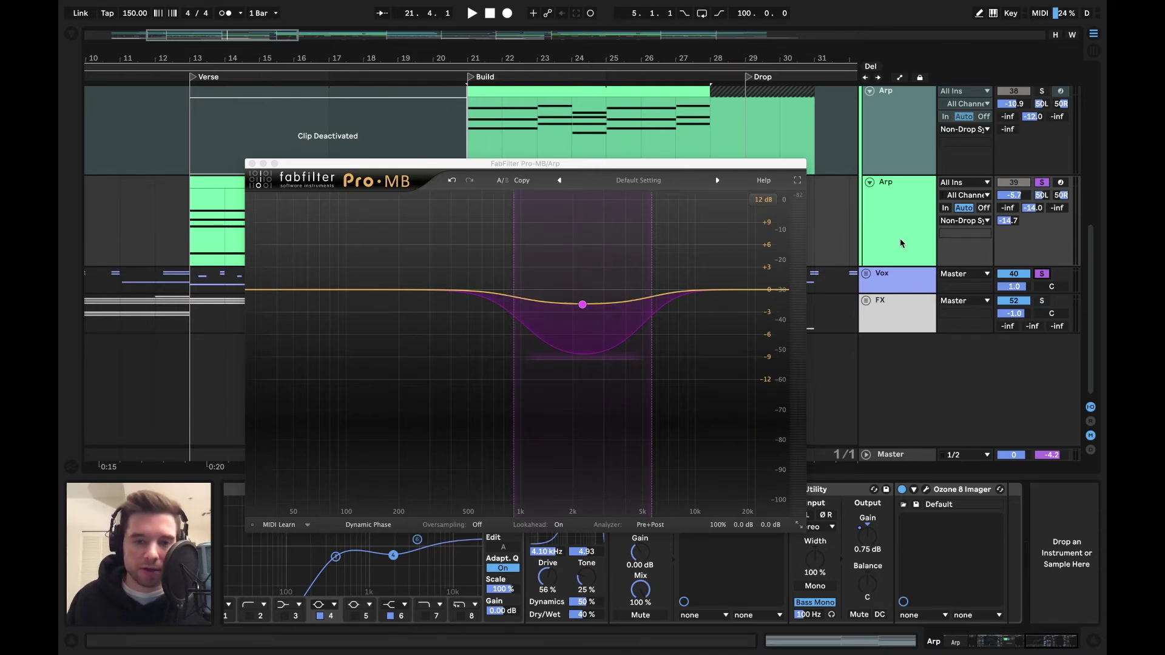
{"action": "key", "text": "space"}
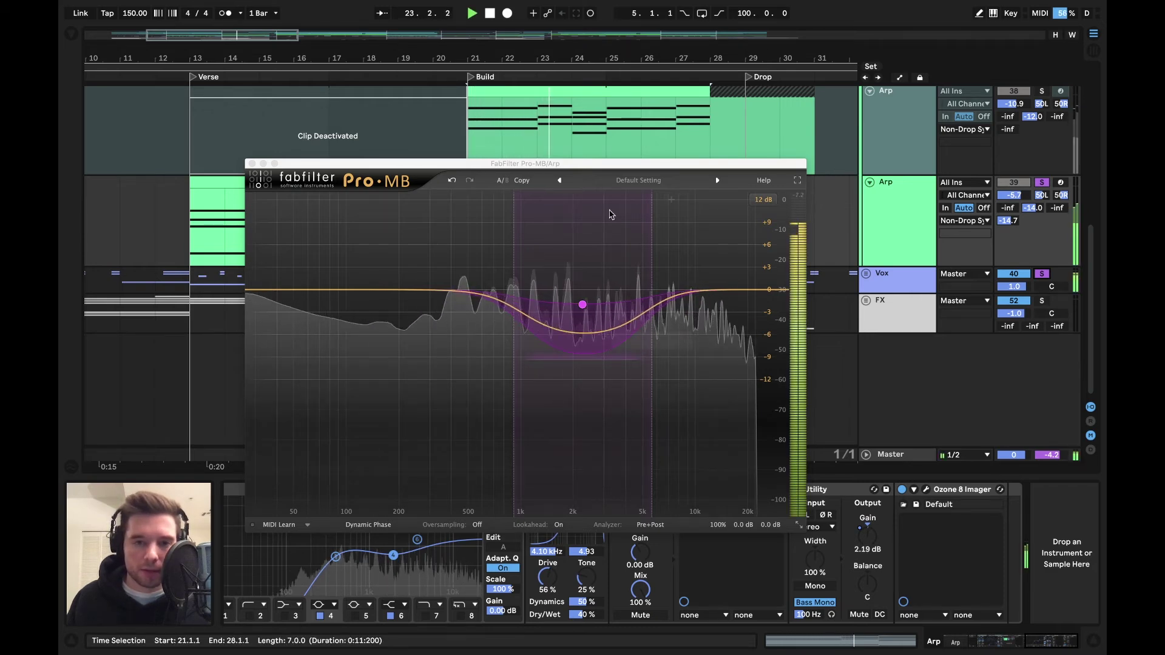
{"action": "left_click", "coordinate": [525, 201]}
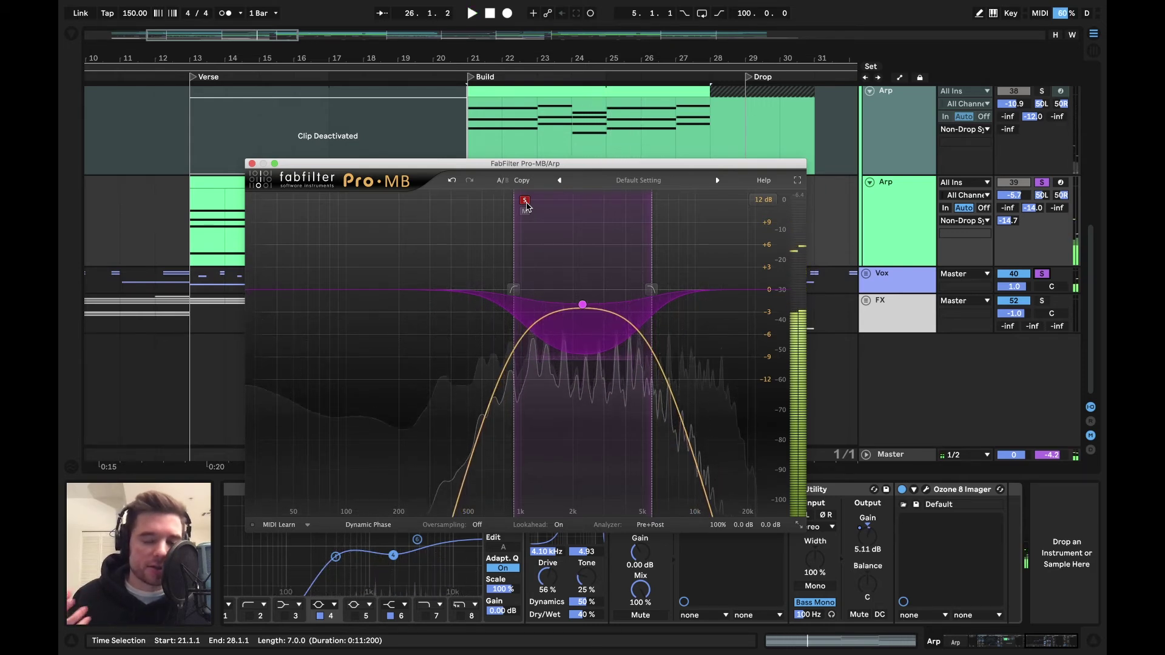
{"action": "key", "text": "space"}
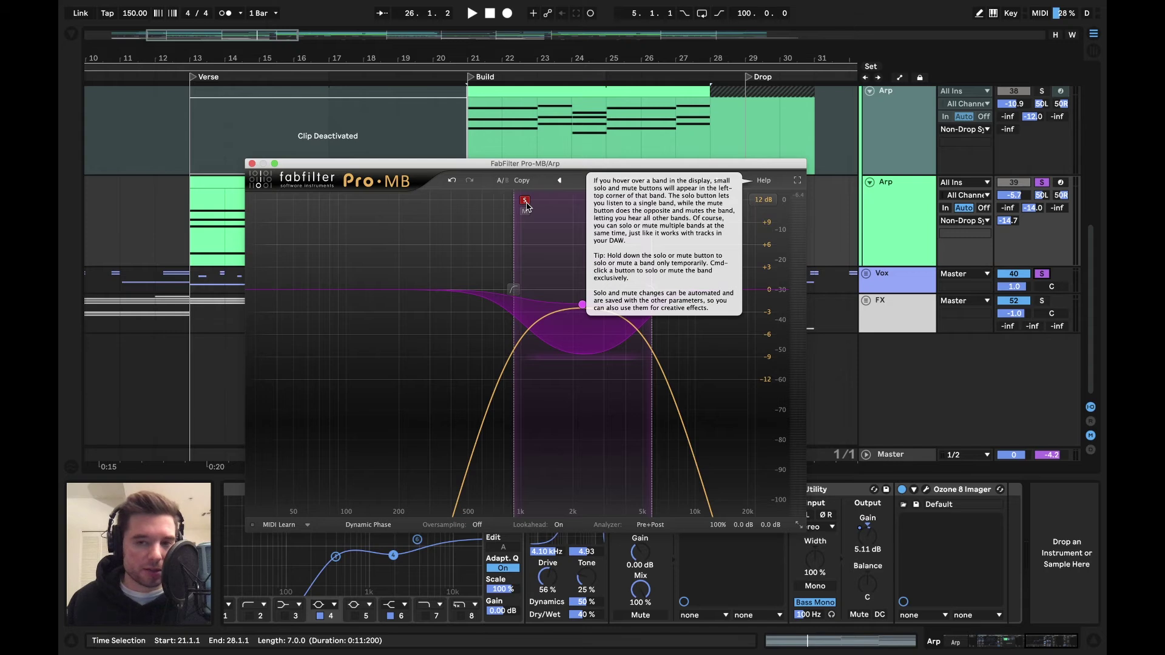
{"action": "key", "text": "super+alt+p"}
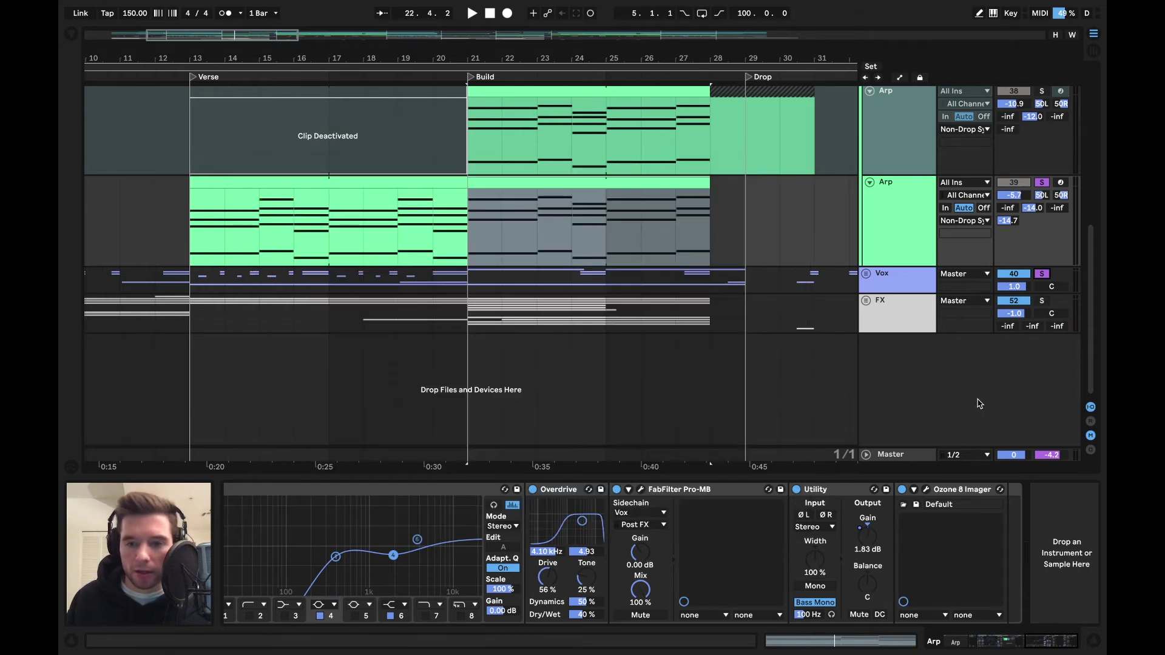
Step: Show the Utility Gain automation on Arp track 39, and view its Ozone 8 Imager while playing the Build
{"action": "left_click", "coordinate": [839, 489]}
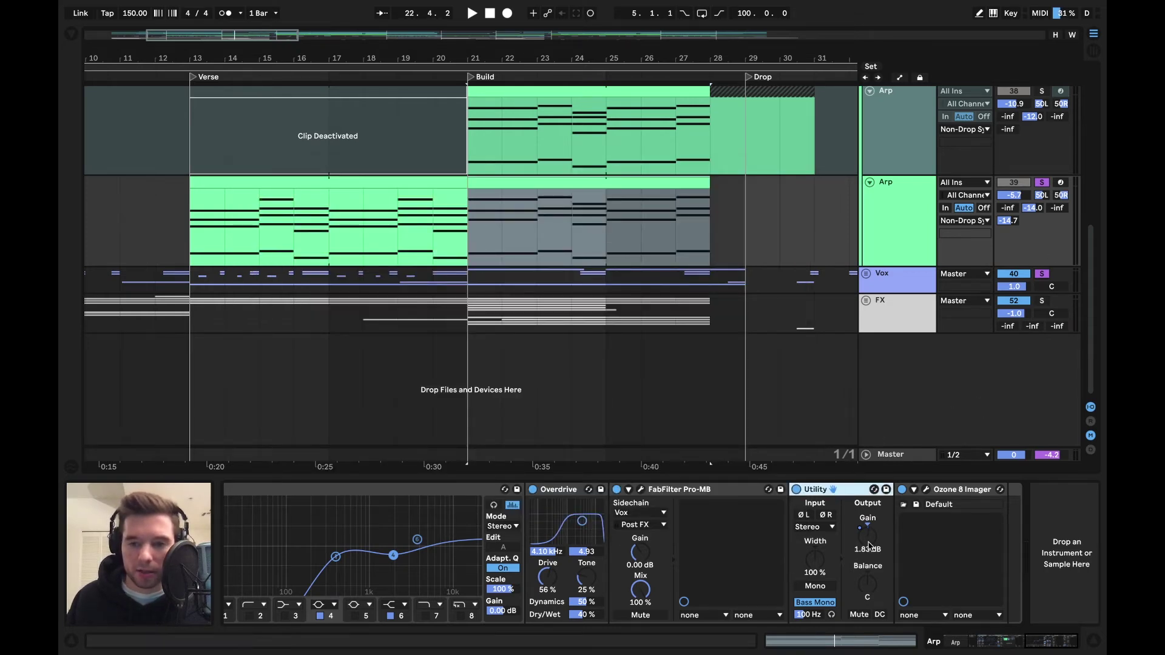
{"action": "key", "text": "a"}
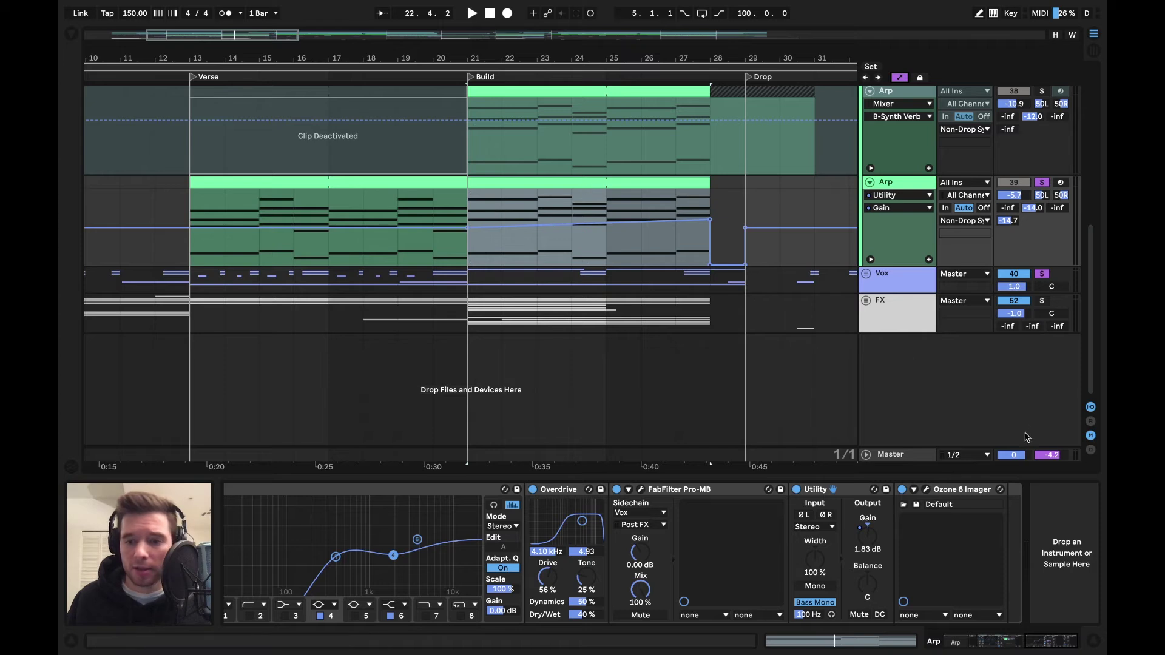
{"action": "left_click", "coordinate": [927, 491]}
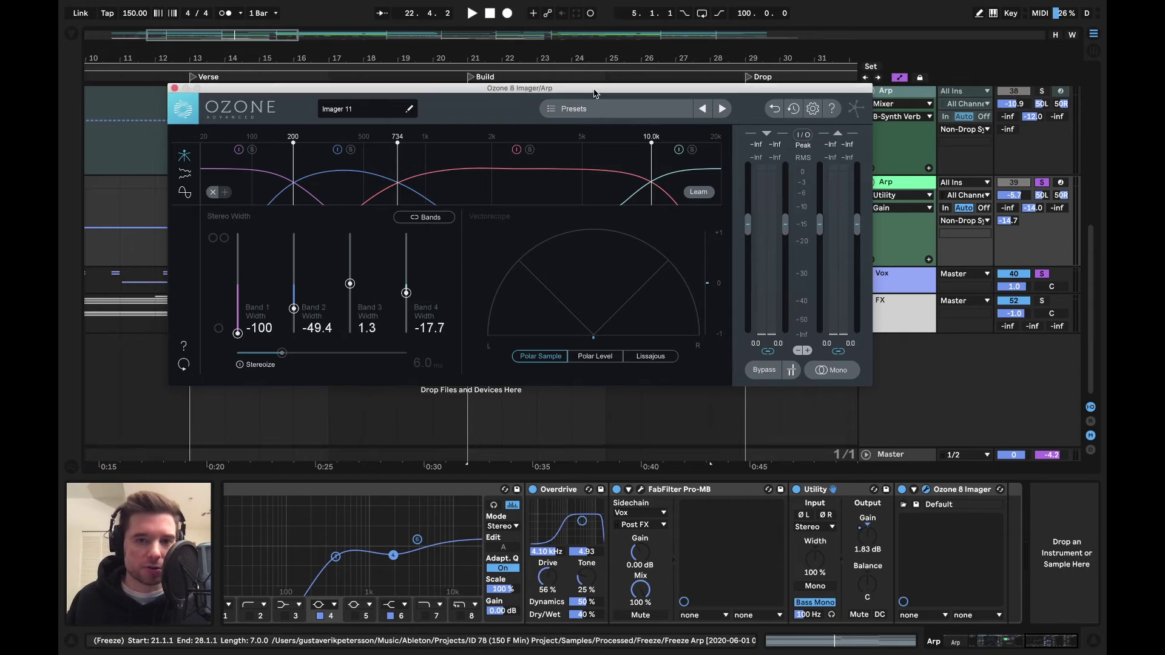
{"action": "left_click_drag", "start_coordinate": [597, 90], "coordinate": [707, 279]}
{"action": "key", "text": "space"}
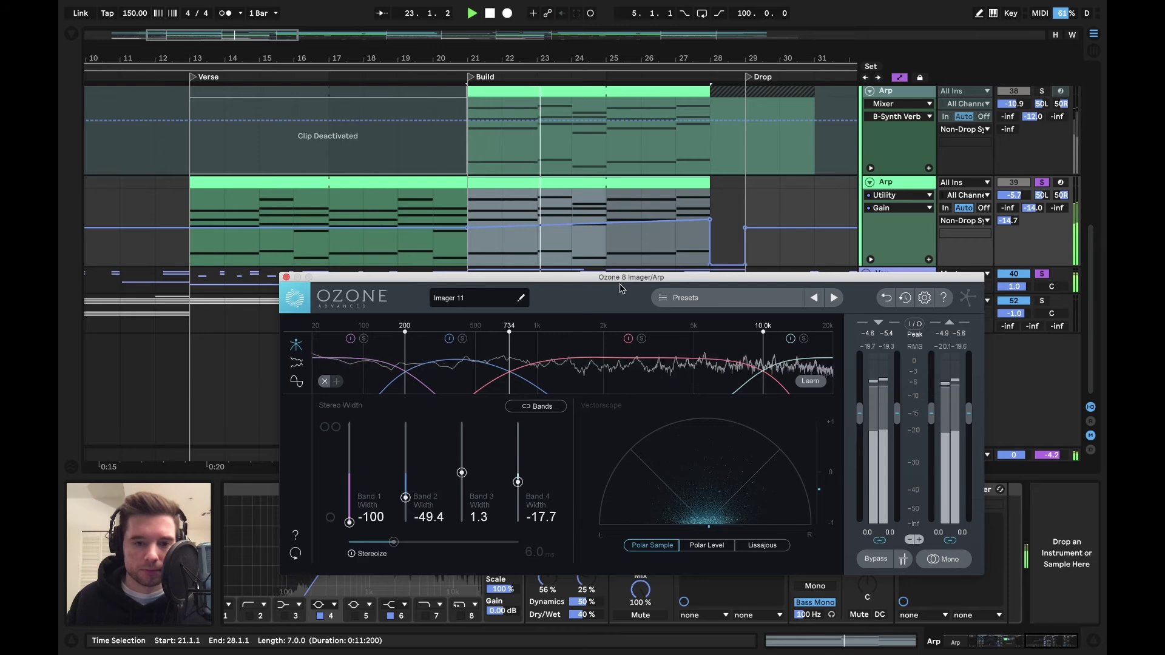
{"action": "key", "text": "space"}
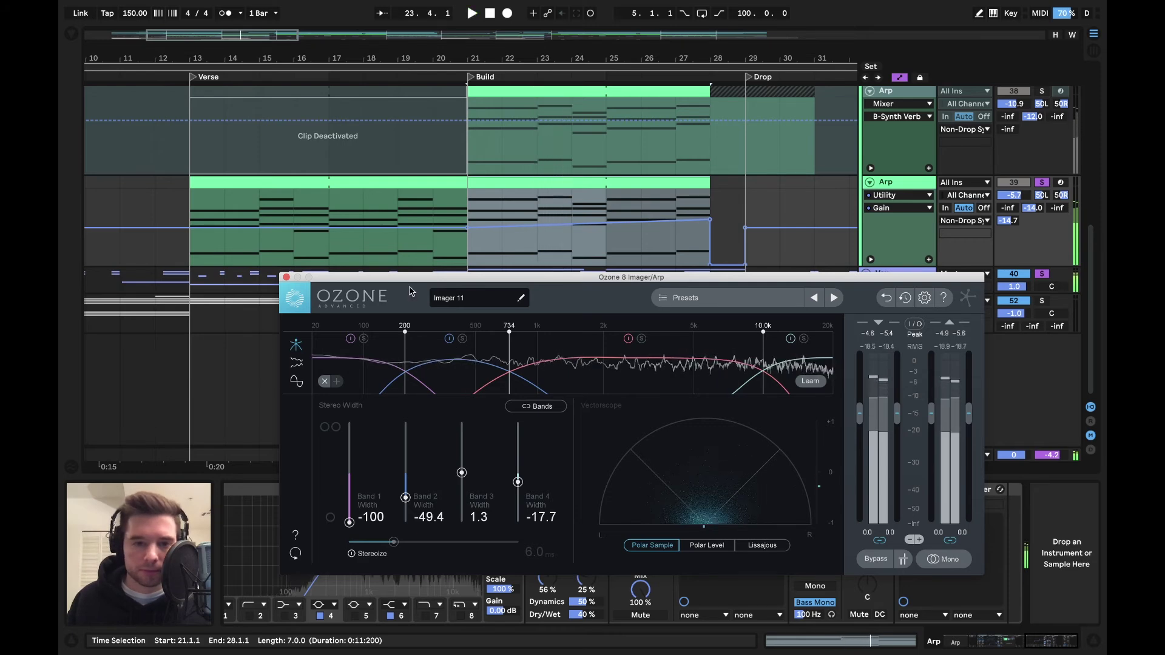
{"action": "left_click", "coordinate": [287, 277]}
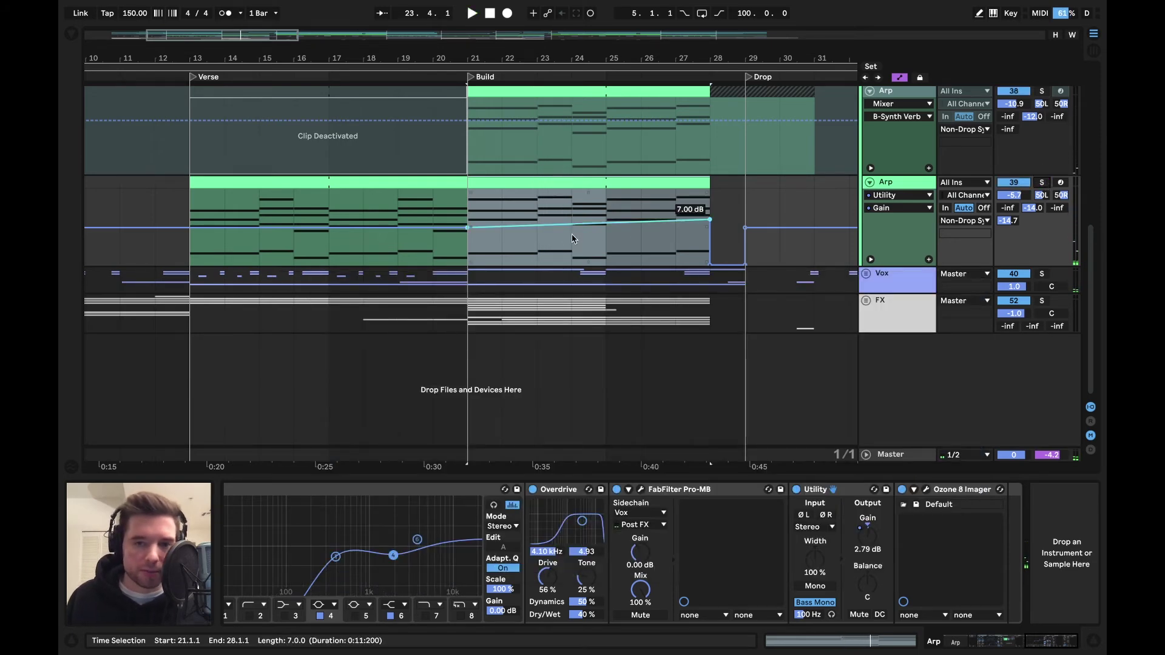
Step: Play the full mix from Build into Drop, and collapse all track groups to an overview of the Drop
{"action": "key", "text": "space"}
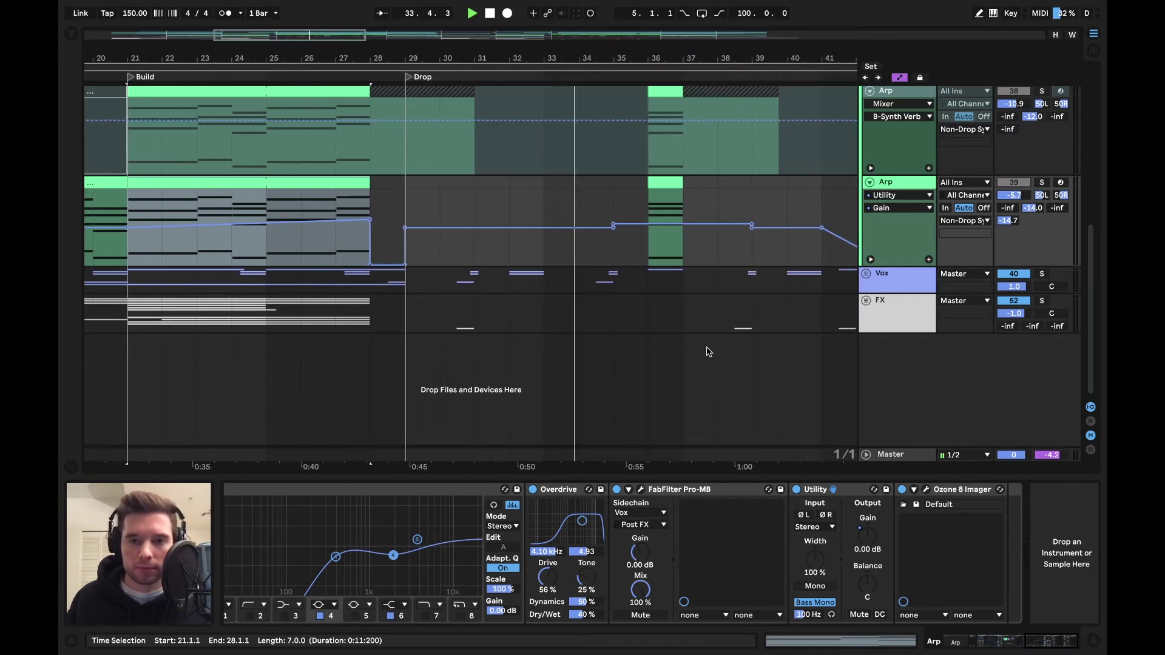
{"action": "scroll", "coordinate": [707, 352], "scroll_direction": "up", "scroll_amount": 3}
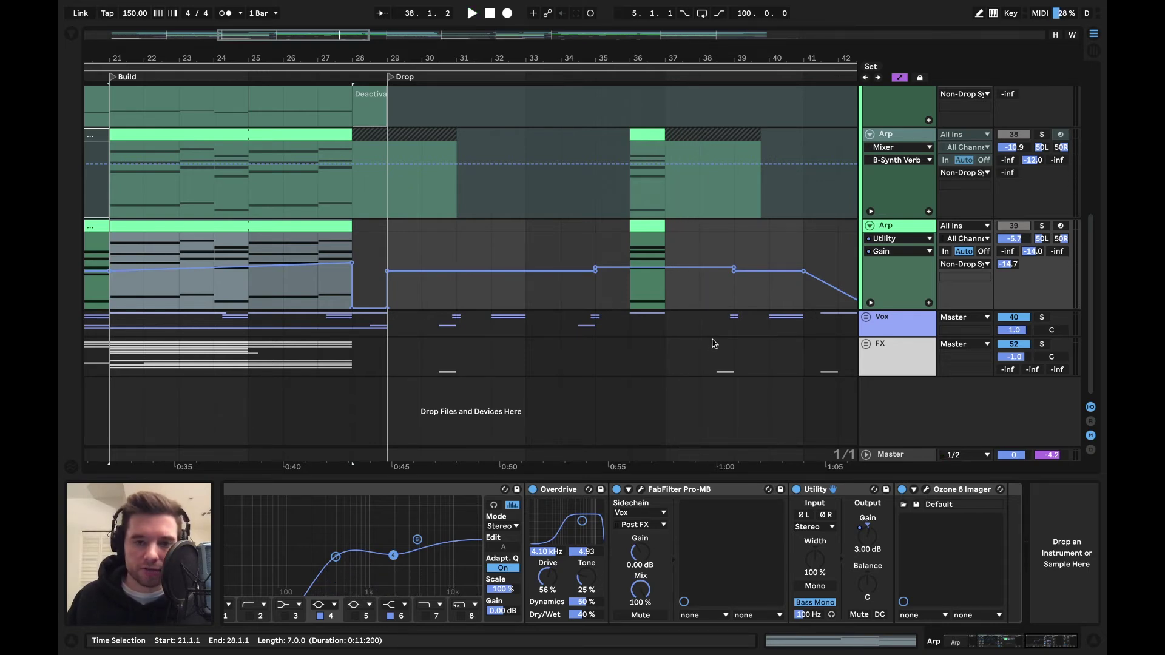
{"action": "key", "text": "alt+super+u"}
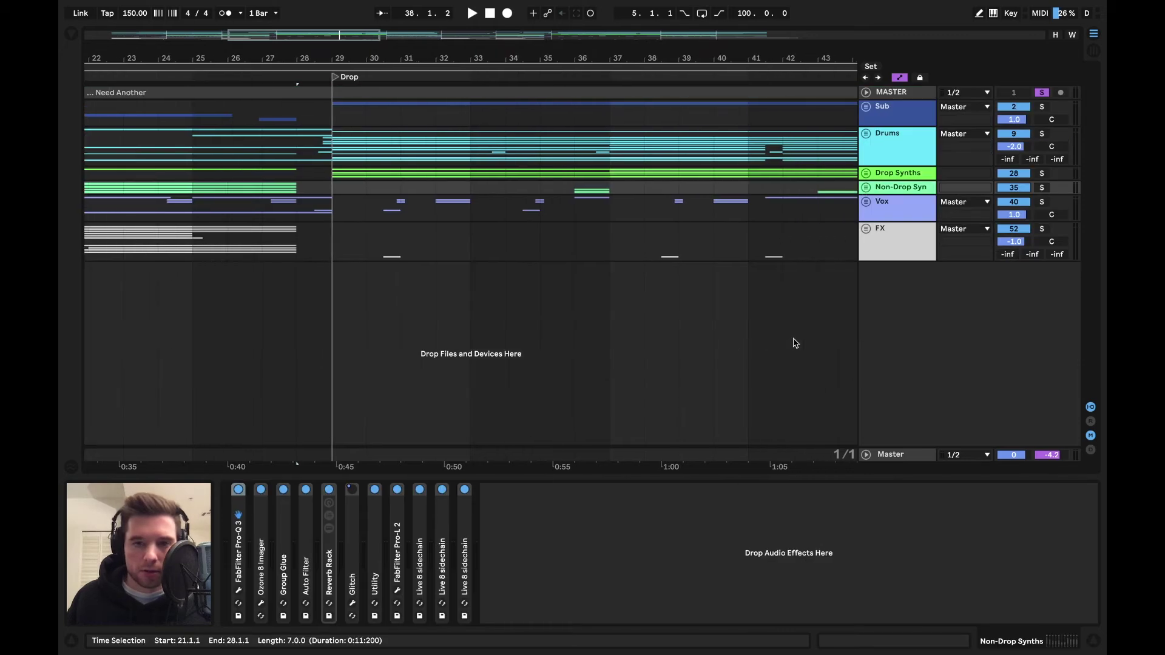
{"action": "scroll", "coordinate": [795, 343], "scroll_direction": "right", "scroll_amount": 5}
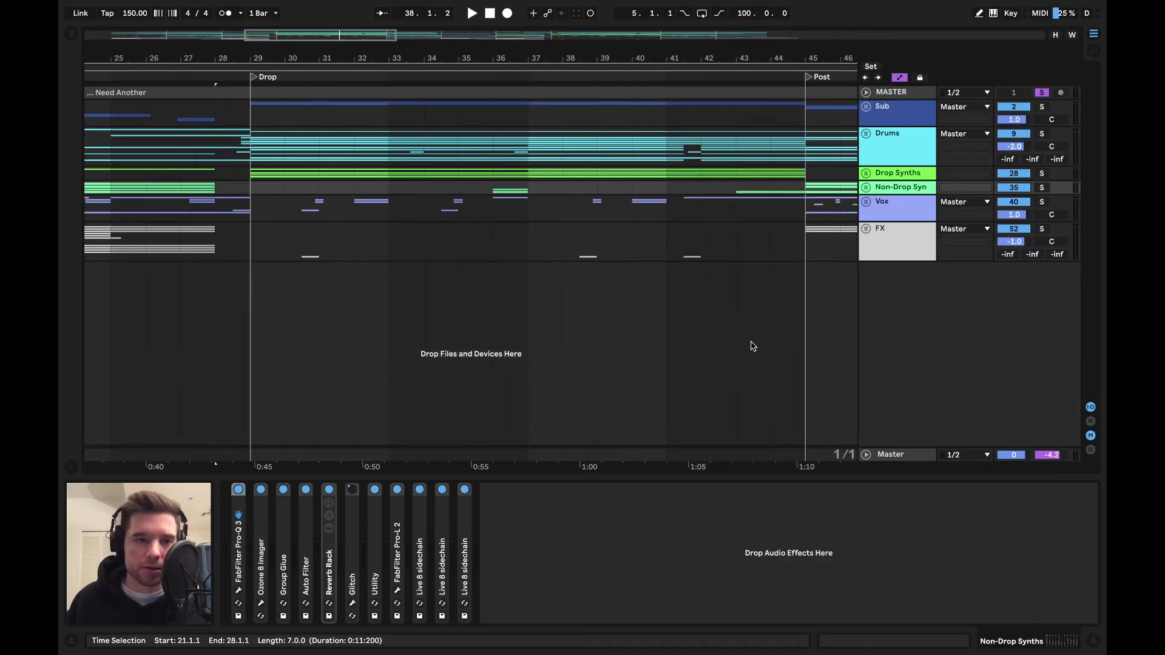
Step: Unfold the Drop Synths group and view its device chain and Utility Gain automation up to bar 36
{"action": "left_click", "coordinate": [866, 174]}
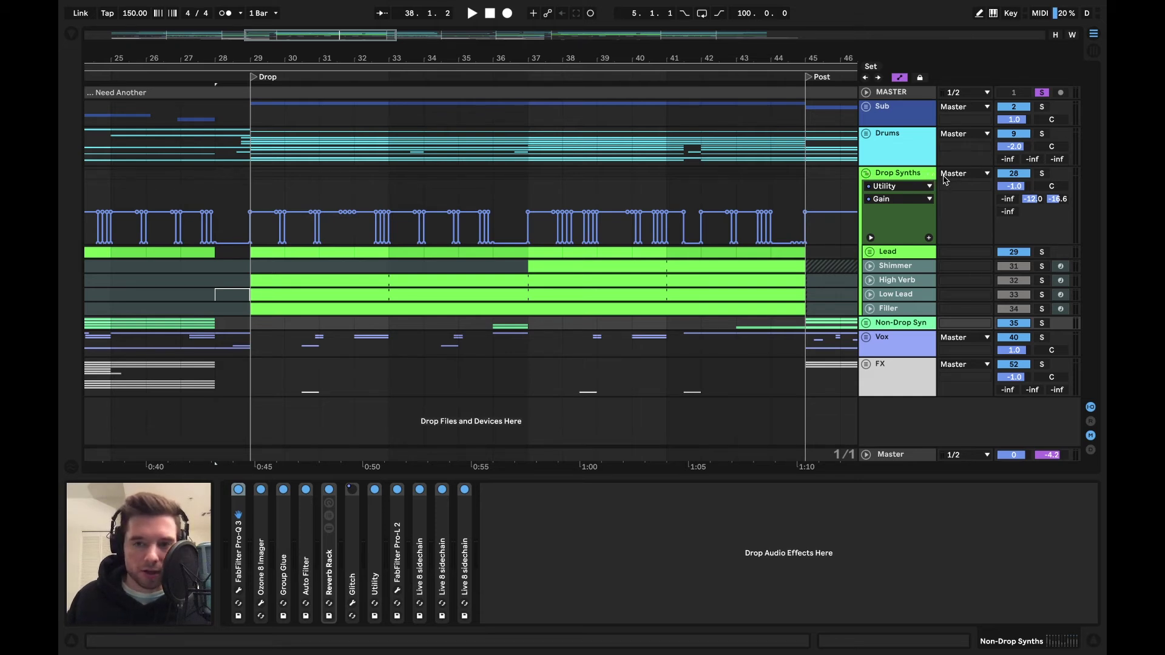
{"action": "left_click", "coordinate": [906, 175]}
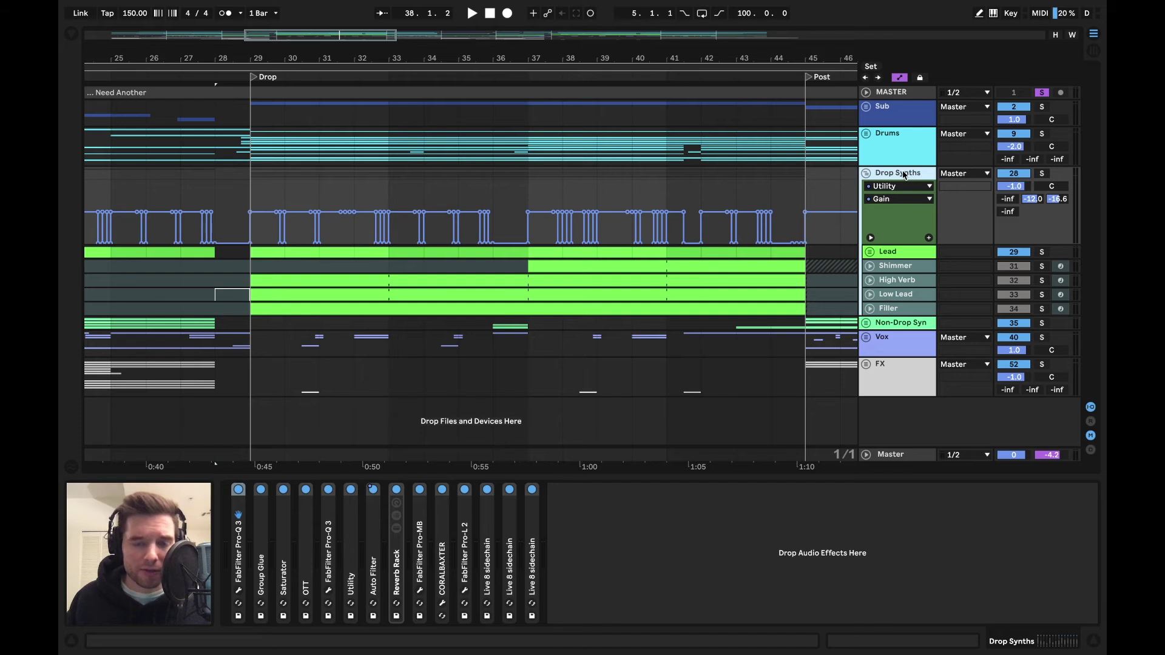
{"action": "left_click", "coordinate": [258, 197]}
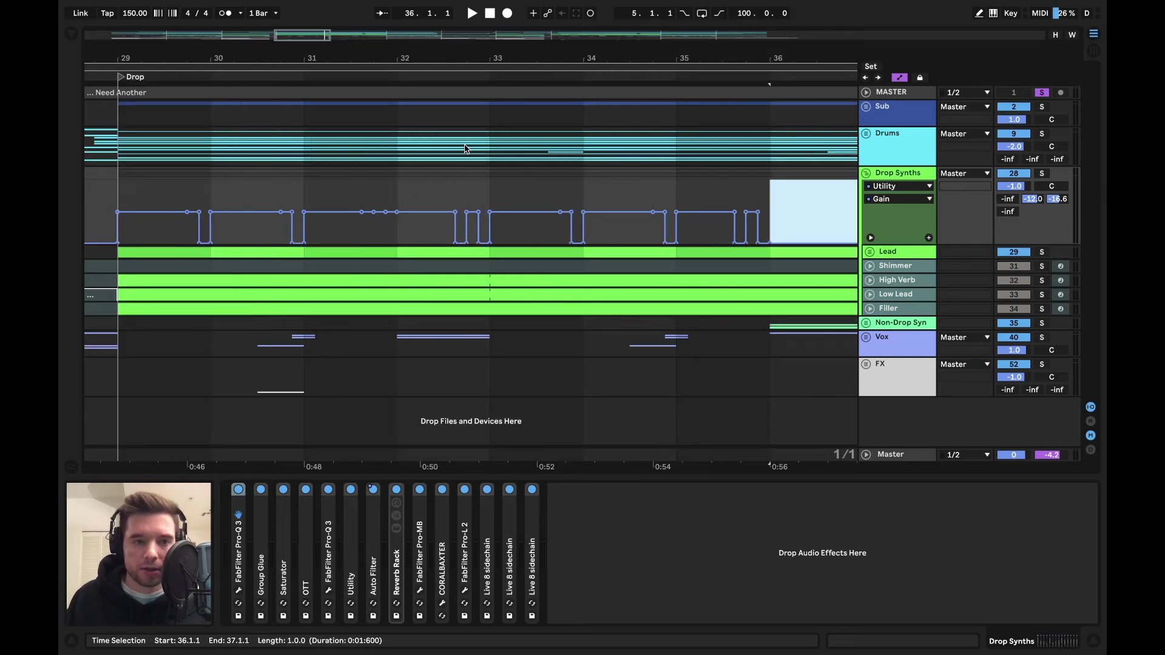
Step: Solo the Drop Synths group and play it from the start of Drop at bar 29
{"action": "scroll", "coordinate": [462, 150], "scroll_direction": "left", "scroll_amount": 2}
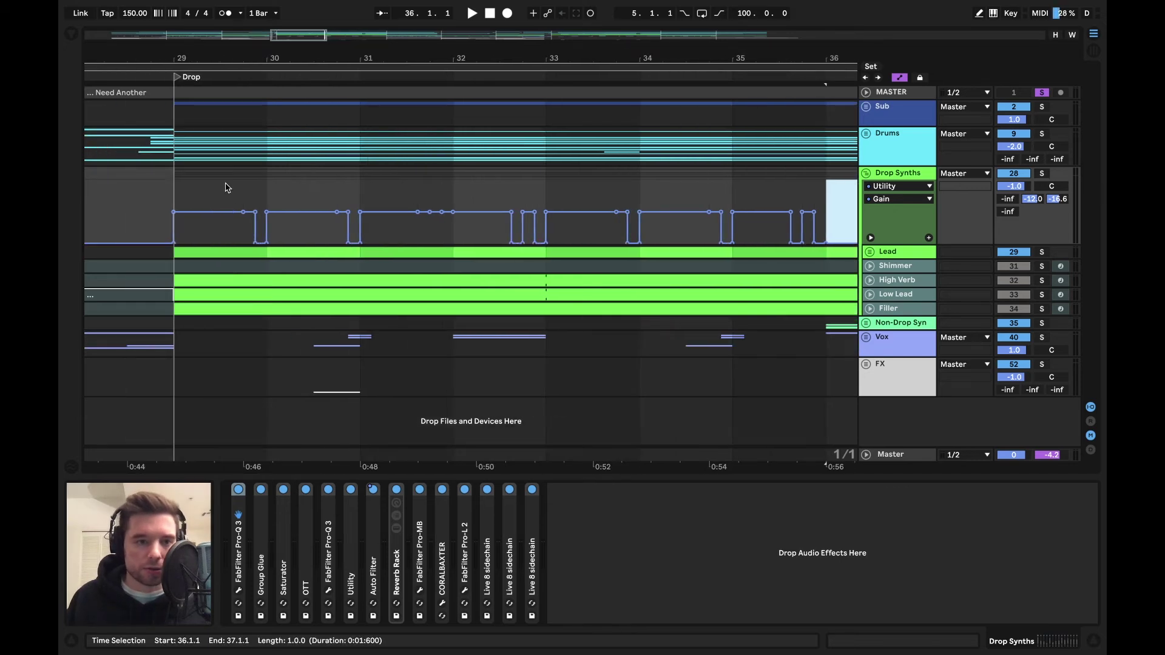
{"action": "left_click", "coordinate": [186, 190]}
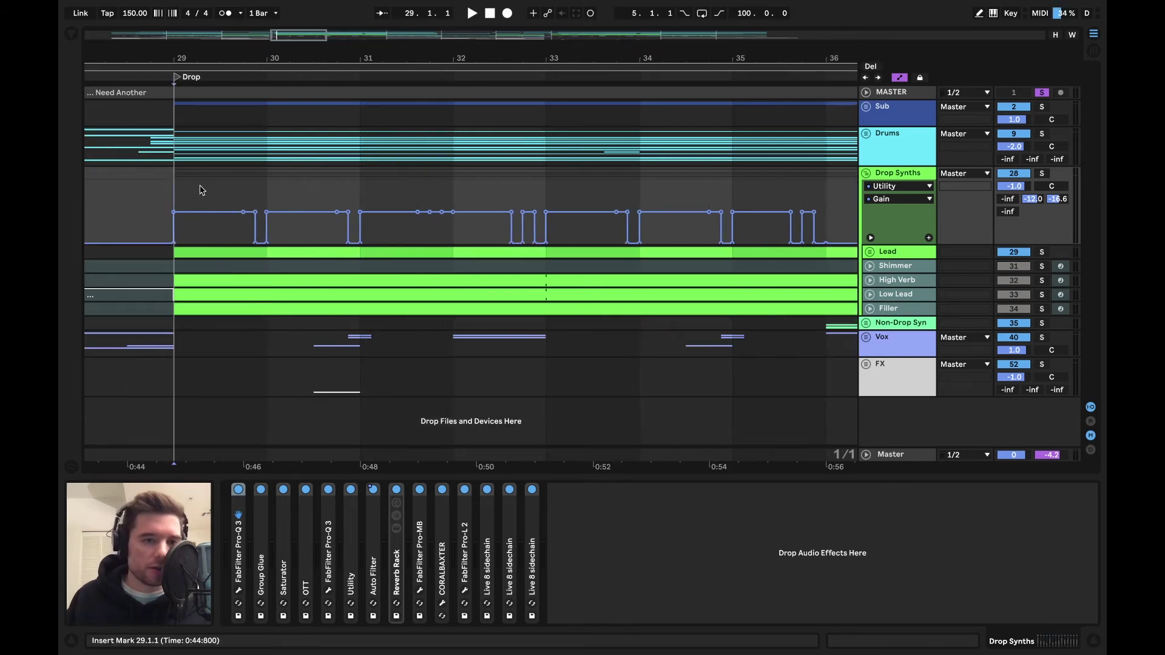
{"action": "left_click", "coordinate": [1042, 174]}
{"action": "key", "text": "space"}
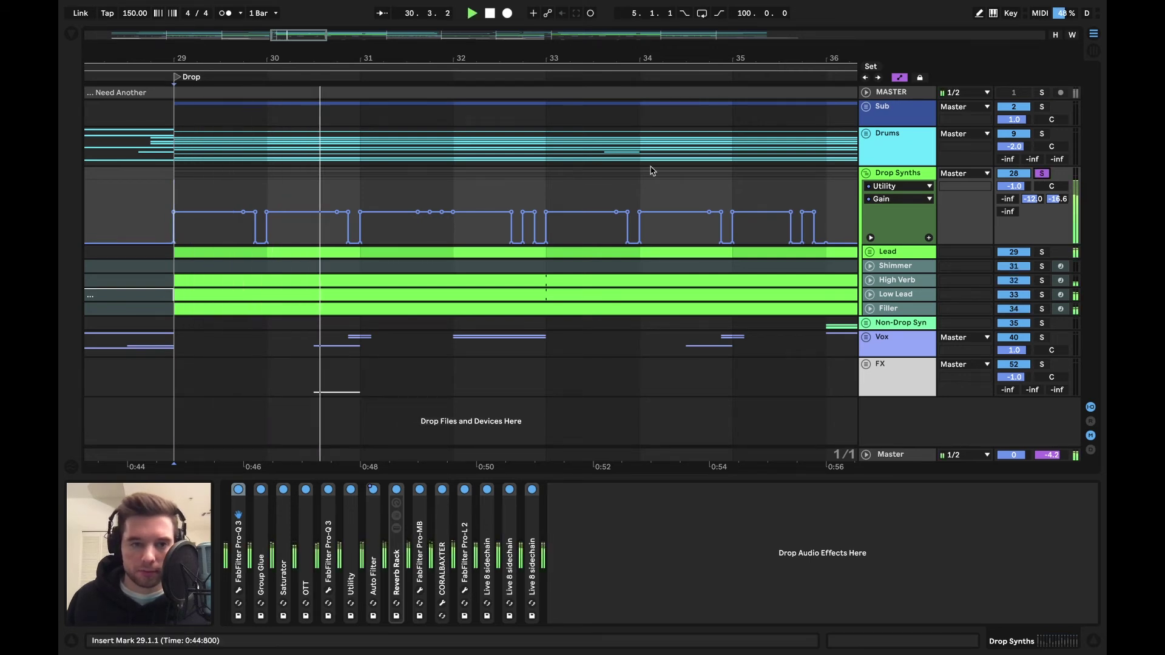
Step: Expand the Lead group and its Lead track, plus the Shimmer, High Verb, Low Lead and Filler tracks, during playback
{"action": "left_click_drag", "start_coordinate": [890, 257], "coordinate": [890, 293]}
{"action": "scroll", "coordinate": [889, 255], "scroll_direction": "down", "scroll_amount": 1}
{"action": "left_click", "coordinate": [873, 267]}
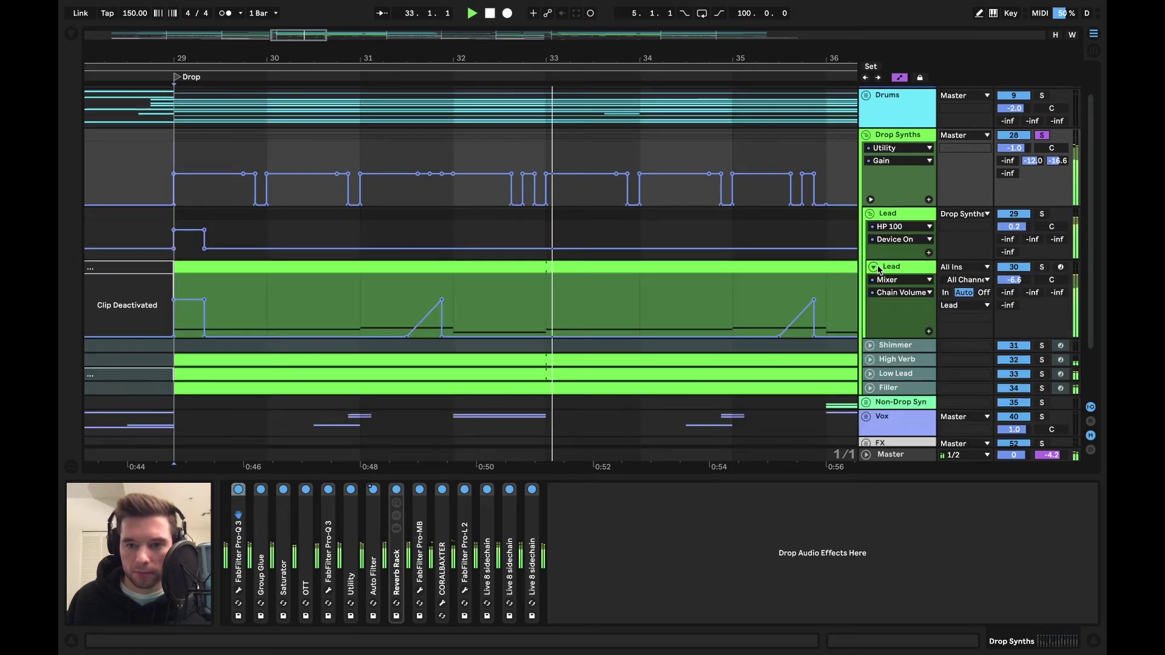
{"action": "scroll", "coordinate": [874, 270], "scroll_direction": "down", "scroll_amount": 2}
{"action": "left_click", "coordinate": [869, 281]}
{"action": "scroll", "coordinate": [870, 295], "scroll_direction": "down", "scroll_amount": 2}
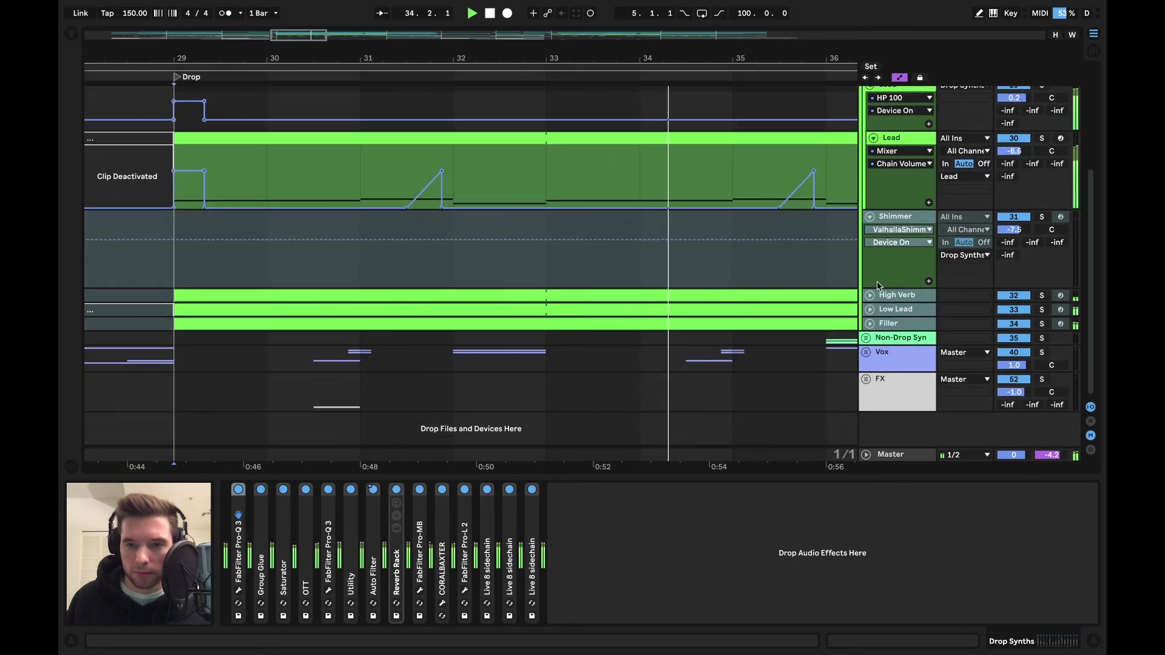
{"action": "left_click", "coordinate": [871, 295]}
{"action": "scroll", "coordinate": [874, 296], "scroll_direction": "down", "scroll_amount": 2}
{"action": "left_click", "coordinate": [870, 310]}
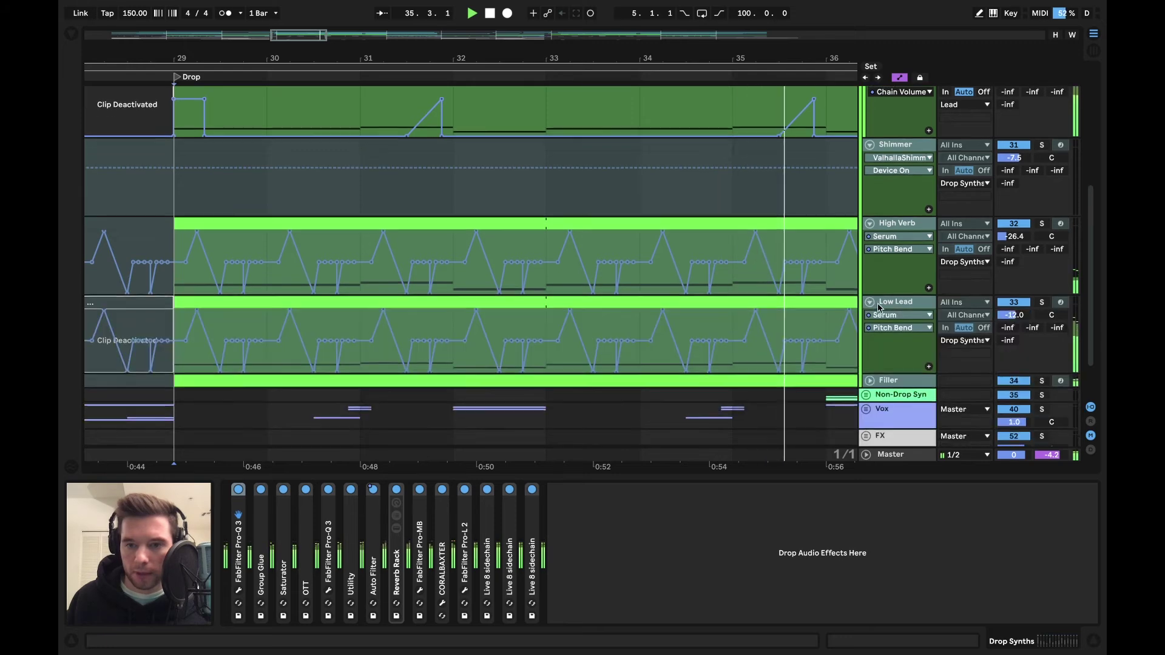
{"action": "scroll", "coordinate": [872, 315], "scroll_direction": "down", "scroll_amount": 2}
{"action": "left_click", "coordinate": [870, 324]}
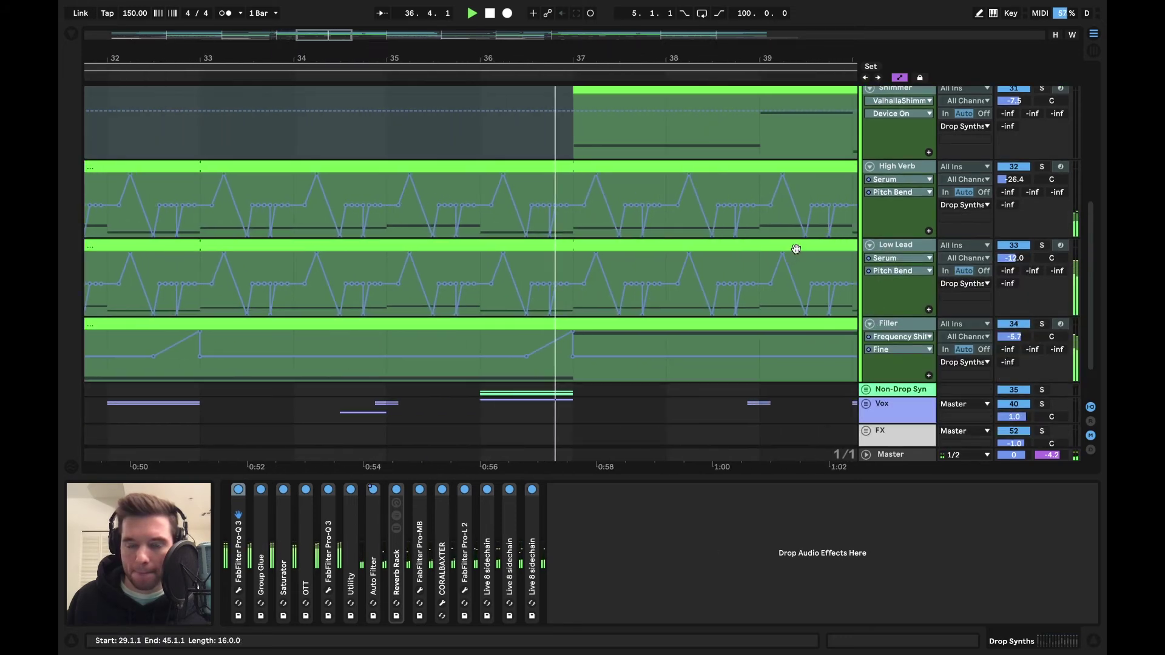
Step: Show the Serum Pitch Bend automation on the Shimmer track while the Drop Synths keep playing
{"action": "scroll", "coordinate": [797, 254], "scroll_direction": "up", "scroll_amount": 4}
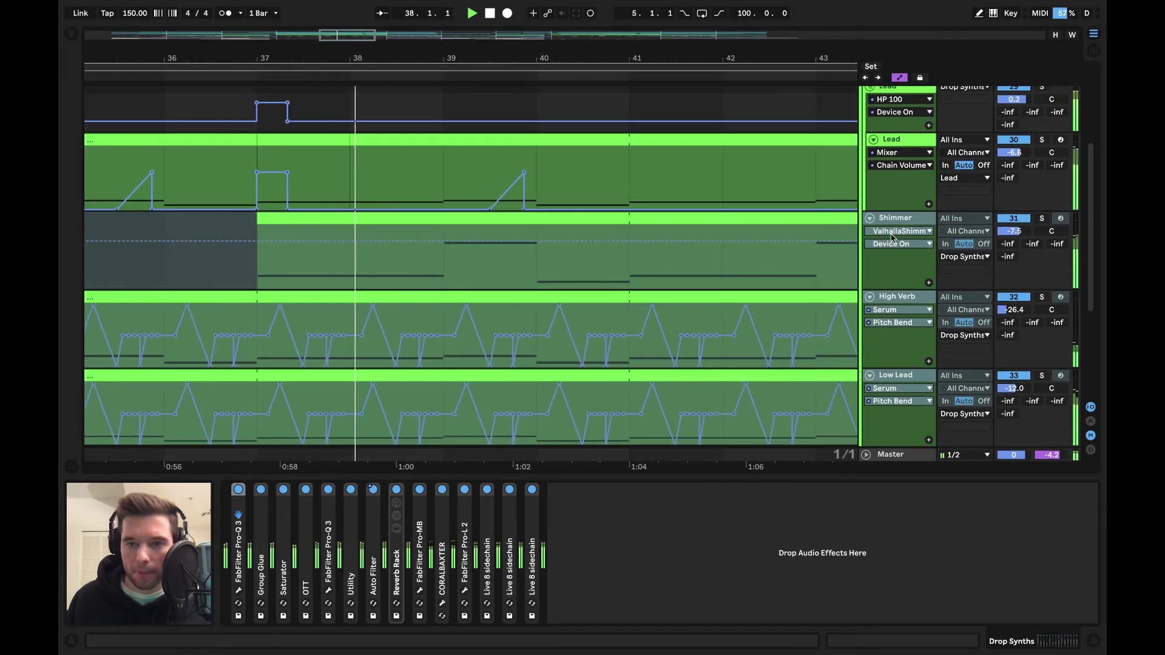
{"action": "left_click", "coordinate": [899, 230]}
{"action": "left_click", "coordinate": [887, 265]}
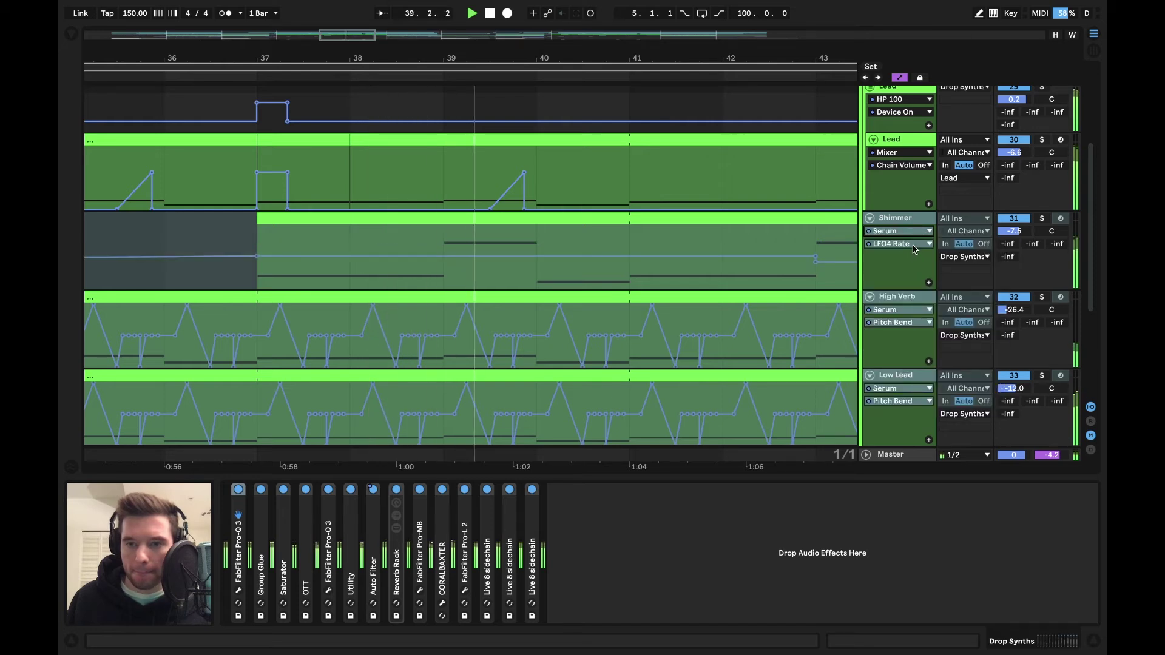
{"action": "left_click", "coordinate": [901, 243]}
{"action": "left_click", "coordinate": [903, 267]}
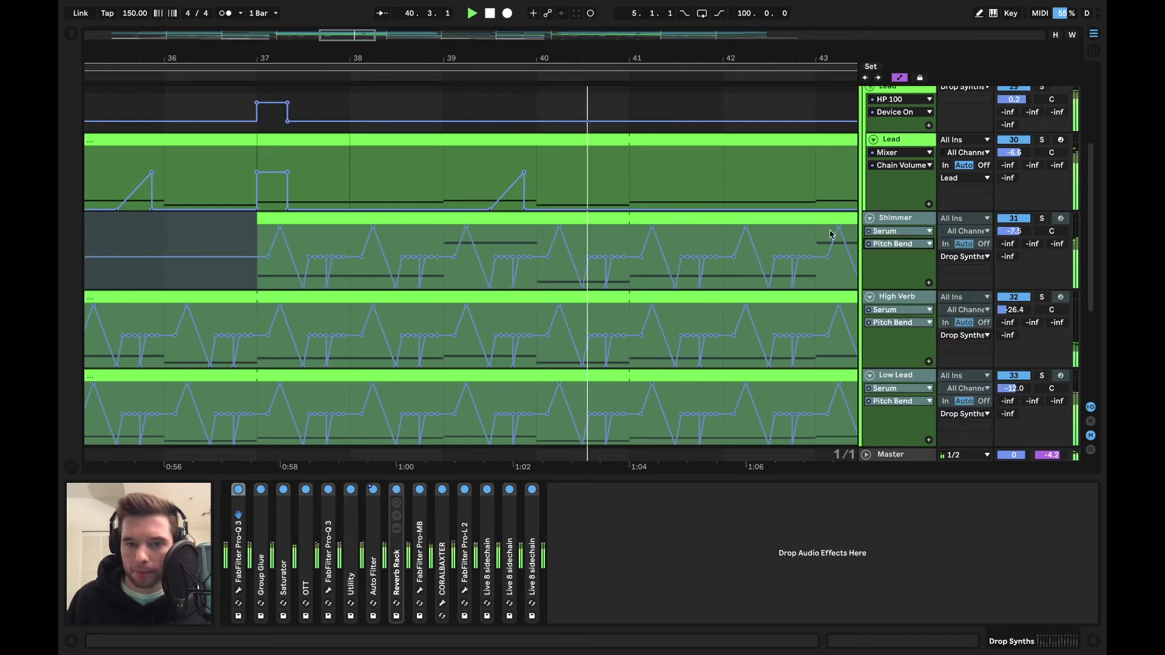
Step: View the whole Drop from bar 29 to 45 and look over the automation of all drop synth tracks during playback
{"action": "key", "text": "minus"}
{"action": "left_click_drag", "start_coordinate": [218, 66], "coordinate": [384, 66]}
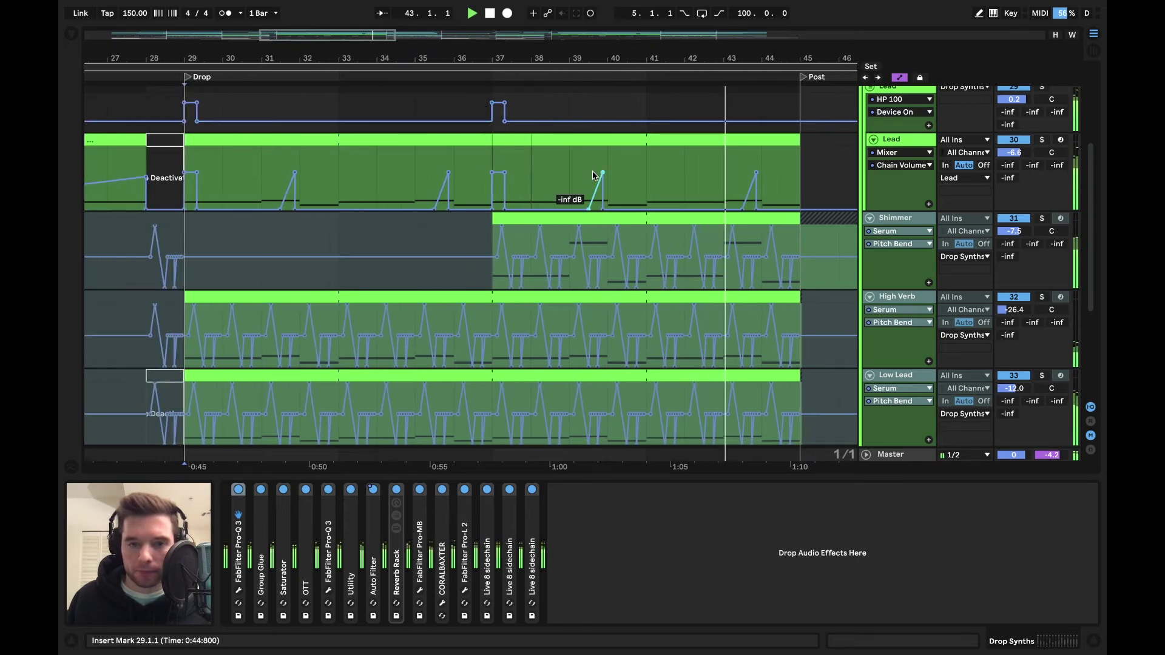
{"action": "scroll", "coordinate": [593, 176], "scroll_direction": "down", "scroll_amount": 5}
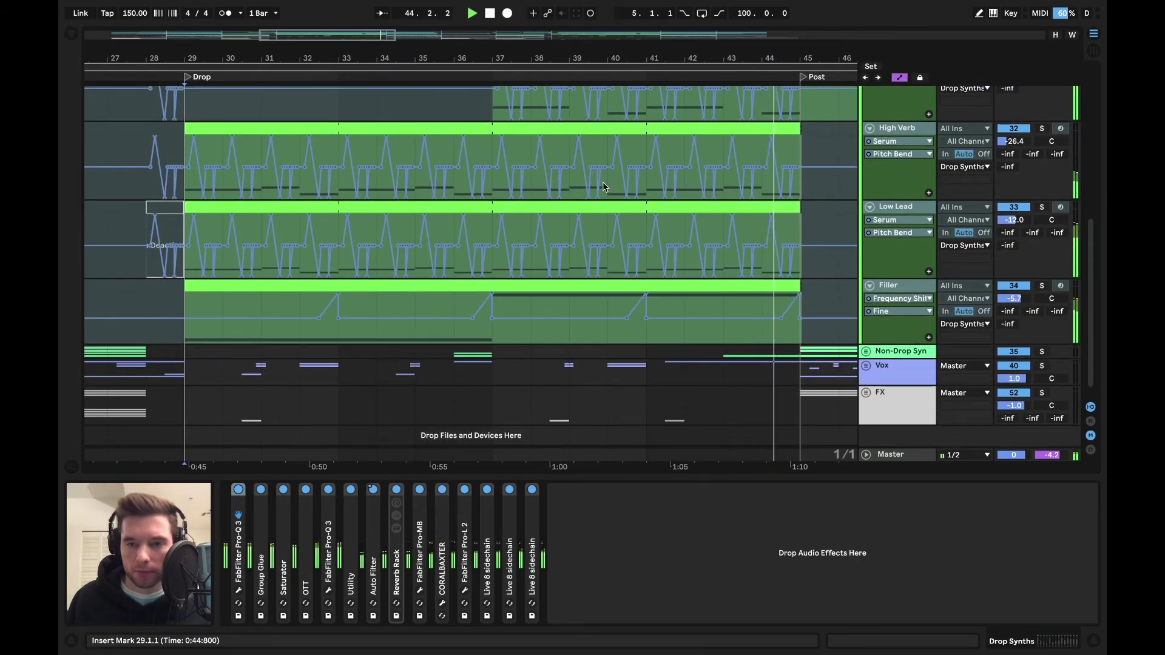
{"action": "scroll", "coordinate": [606, 185], "scroll_direction": "up", "scroll_amount": 2}
{"action": "scroll", "coordinate": [606, 185], "scroll_direction": "up", "scroll_amount": 6}
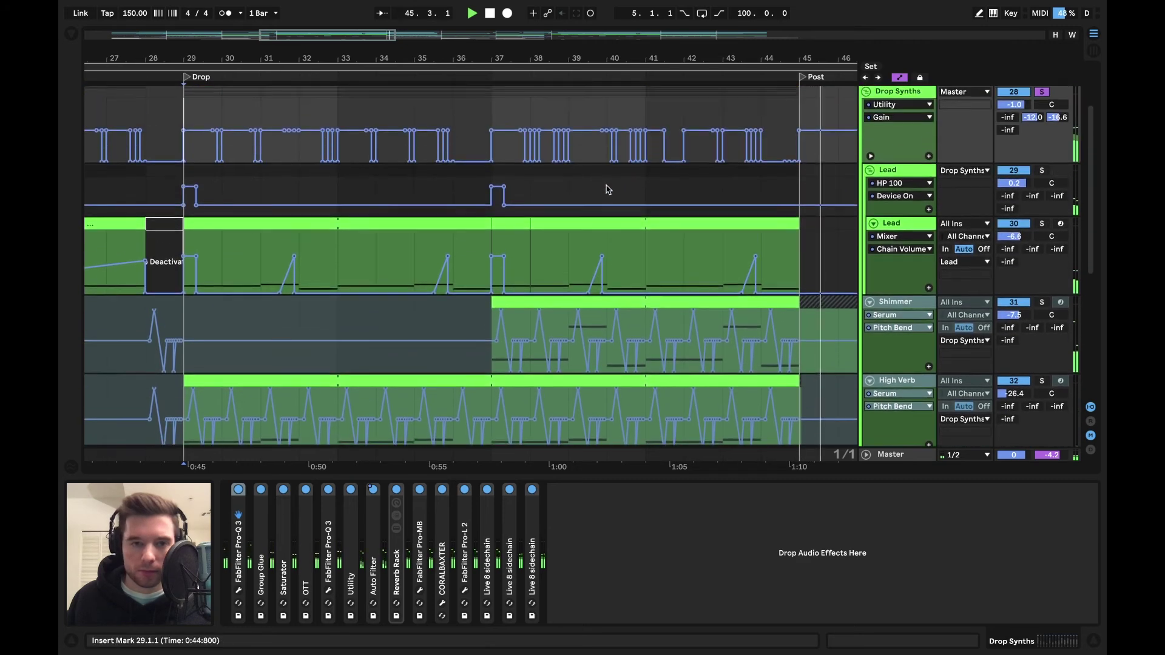
Step: Solo the Lead track and play it from the start of Drop at bar 29 into bar 33
{"action": "left_click", "coordinate": [294, 234]}
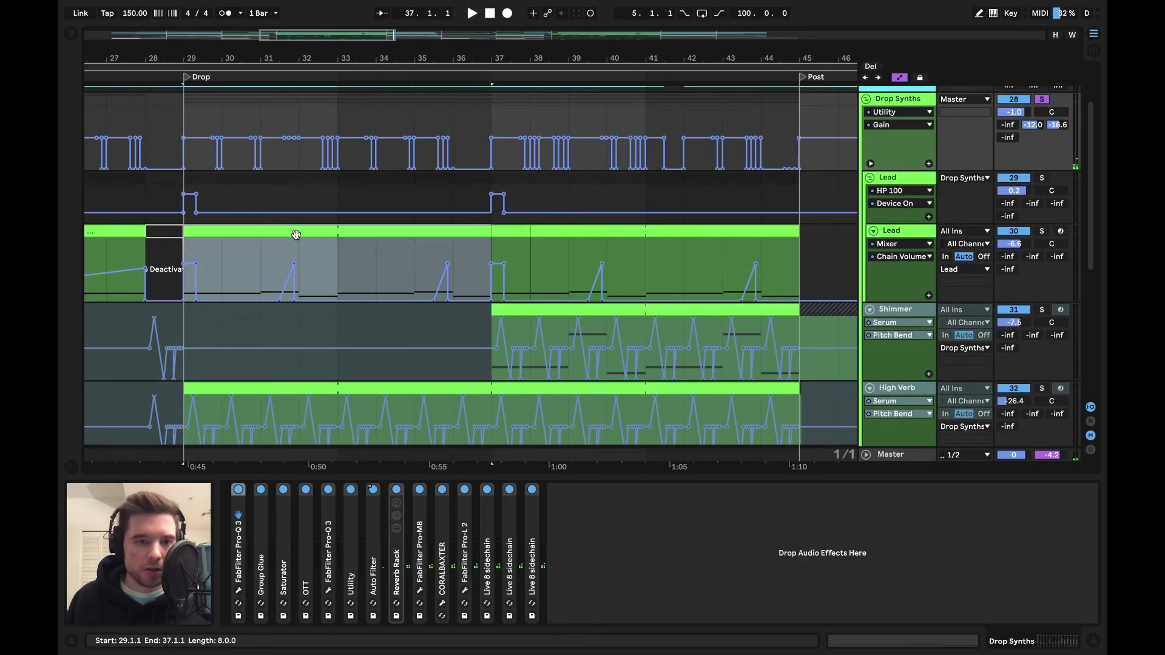
{"action": "left_click", "coordinate": [1050, 233]}
{"action": "key", "text": "space"}
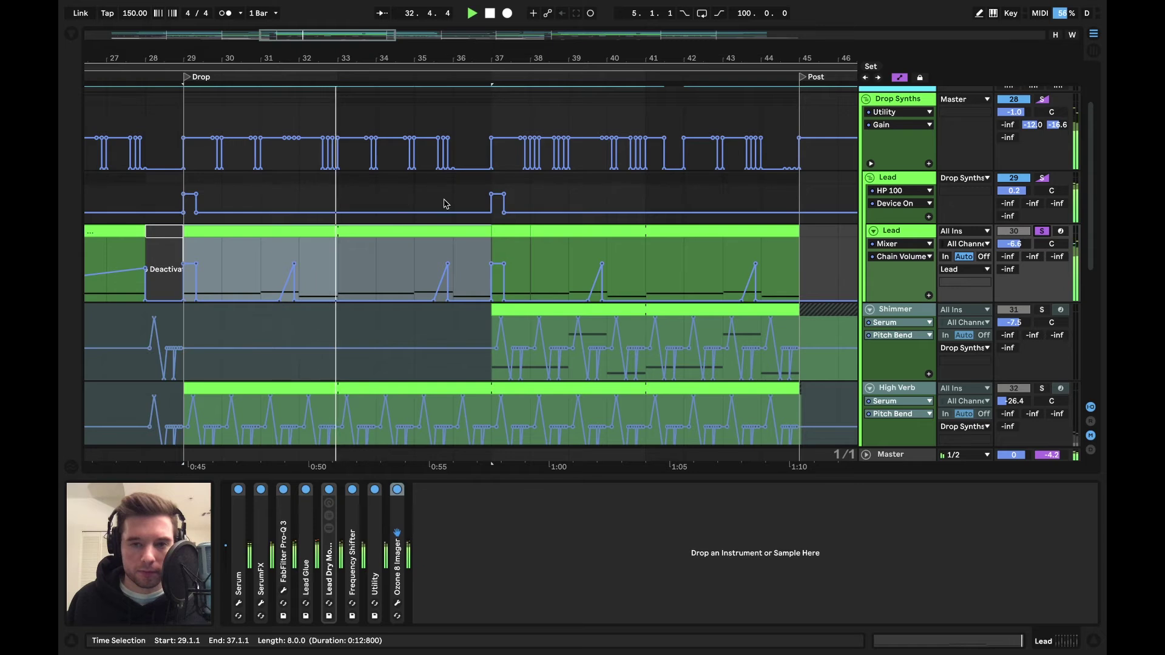
{"action": "key", "text": "space"}
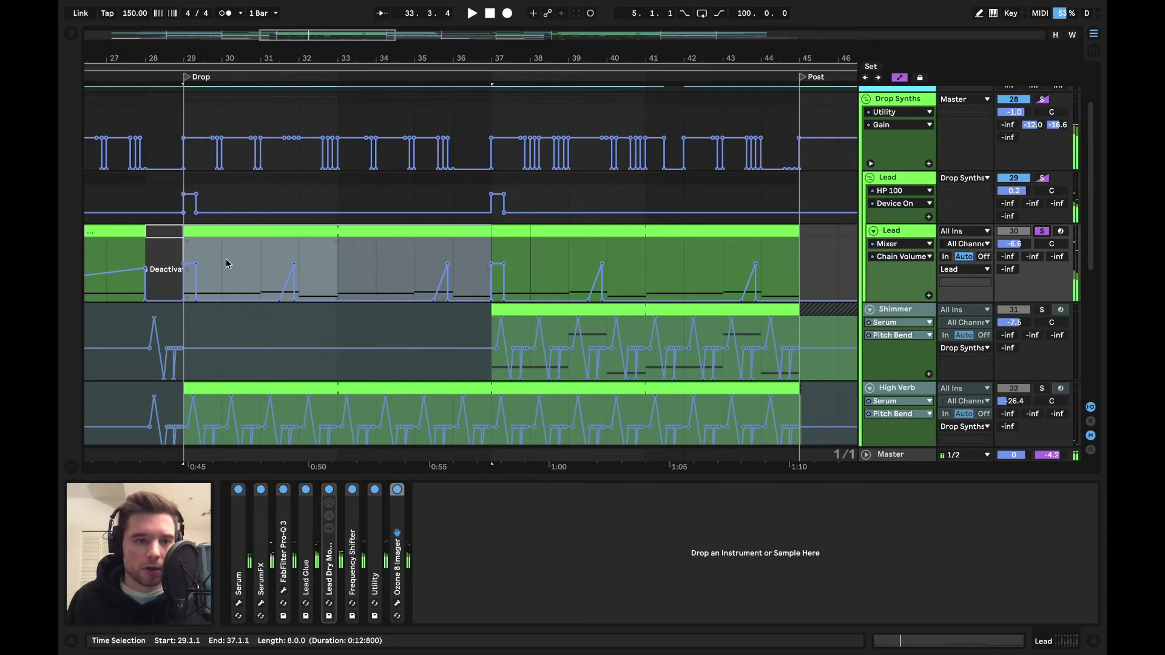
Step: Unfold the Lead Dry Mono Wet rack and play the Lead's Wet chain volume automation from the start of Drop
{"action": "mouse_move", "coordinate": [199, 267]}
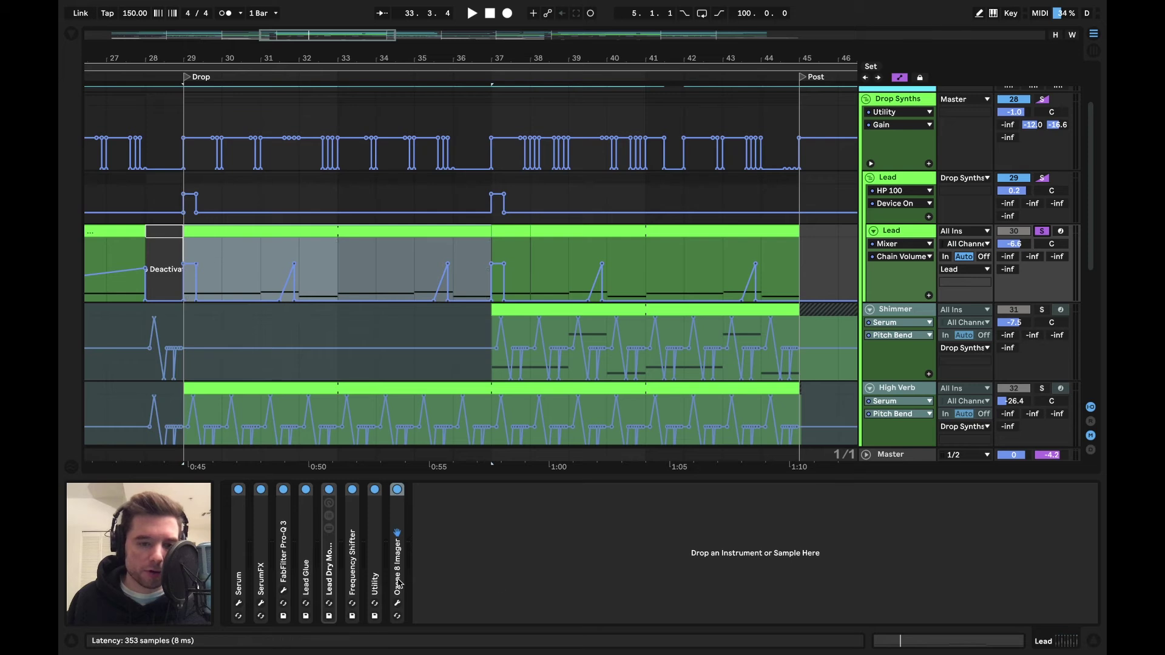
{"action": "double_click", "coordinate": [330, 559]}
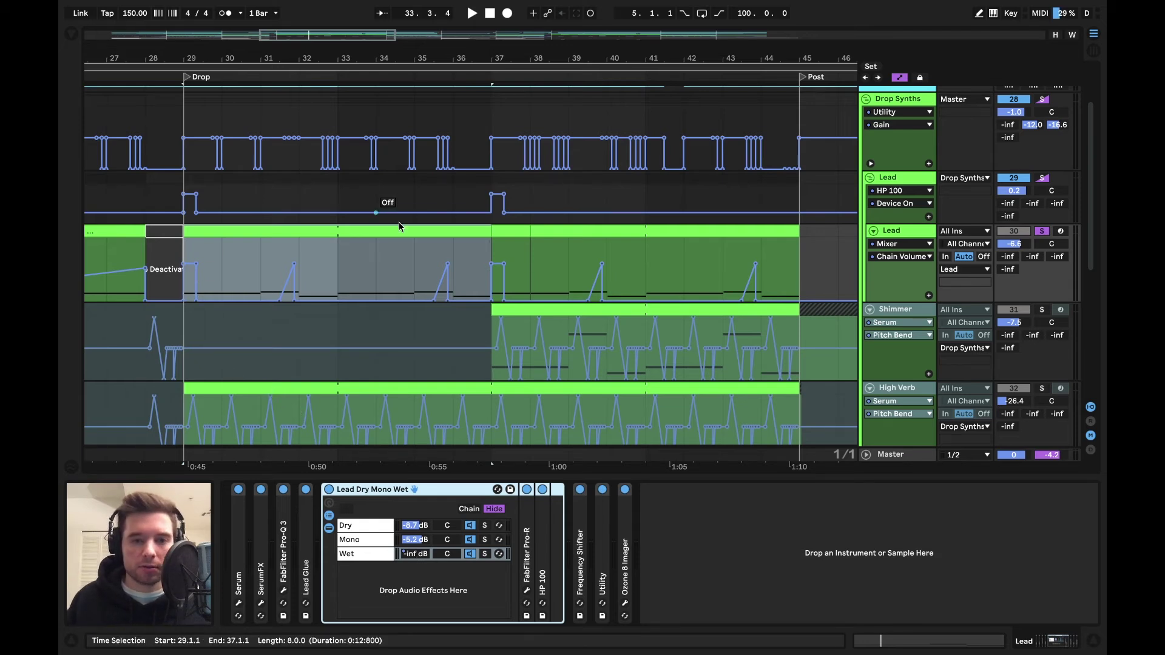
{"action": "mouse_move", "coordinate": [188, 255]}
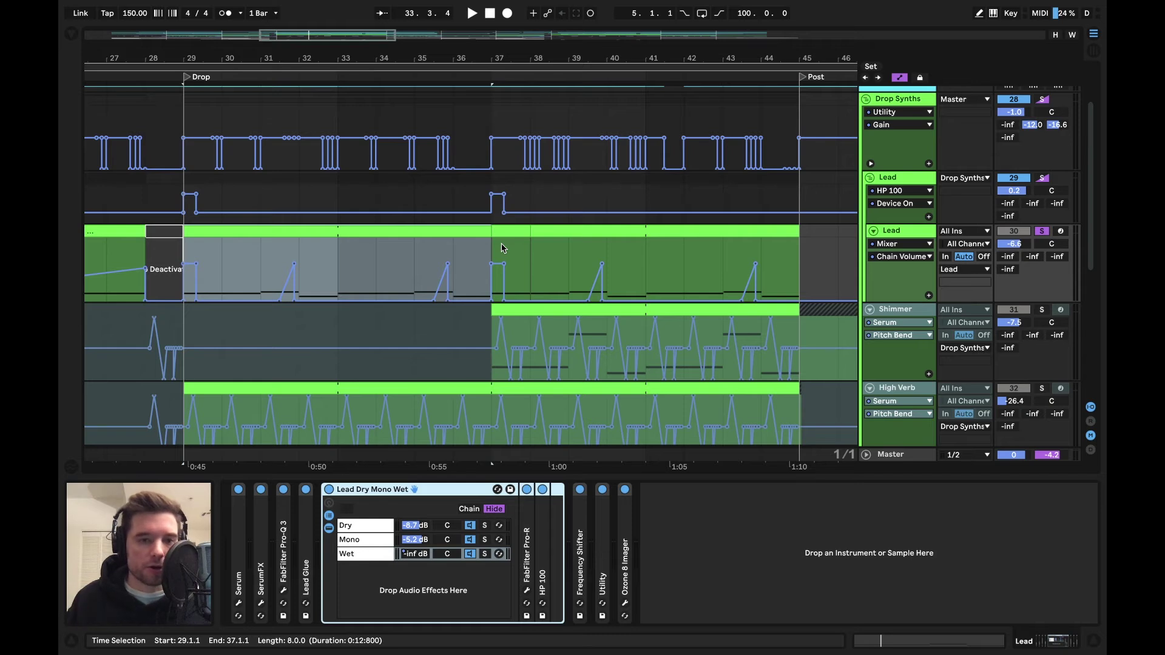
{"action": "key", "text": "space"}
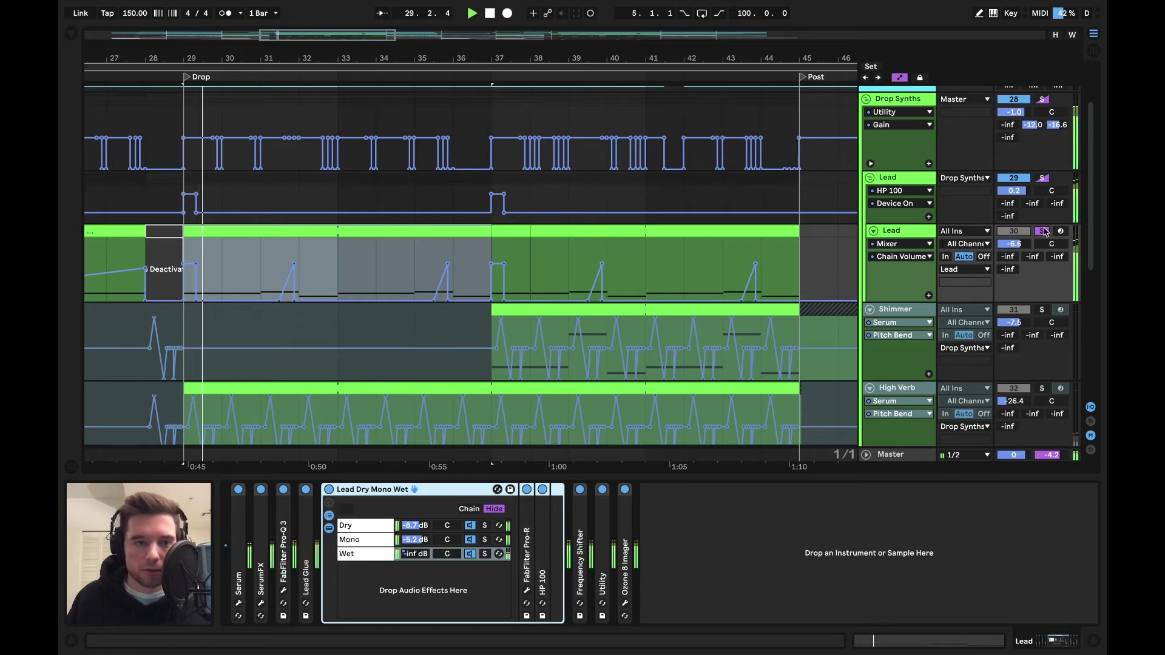
{"action": "key", "text": "space"}
{"action": "left_click", "coordinate": [296, 279]}
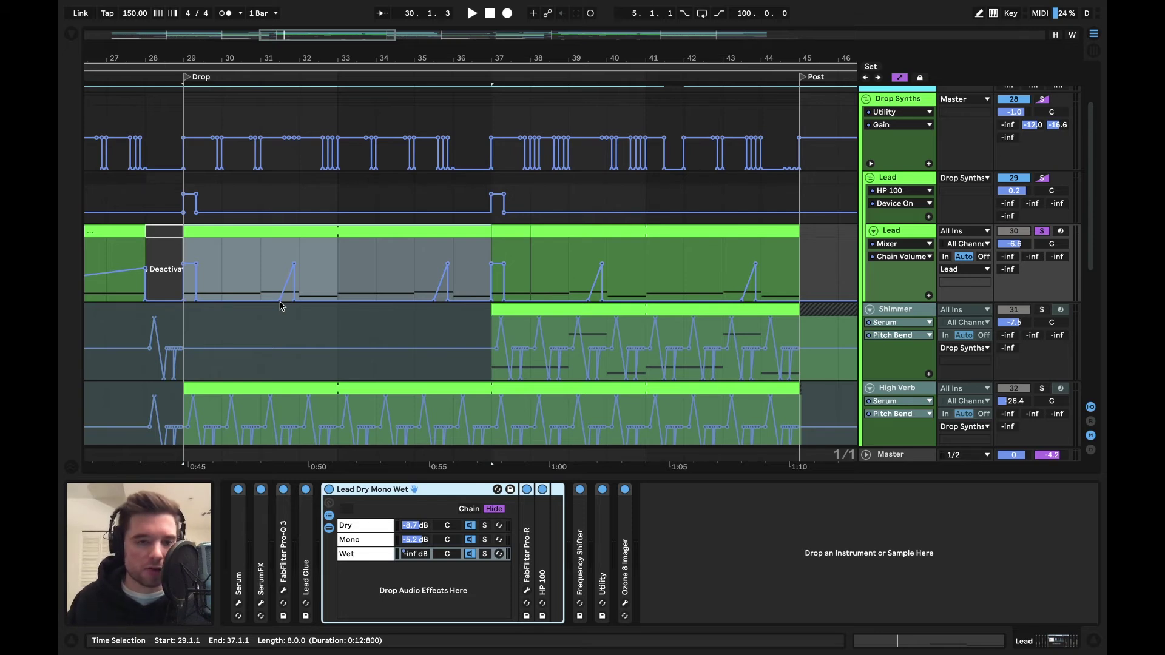
Step: Show the Lead track's SerumFX FX Fil Reso automation and play its rise from bar 31
{"action": "left_click", "coordinate": [905, 246]}
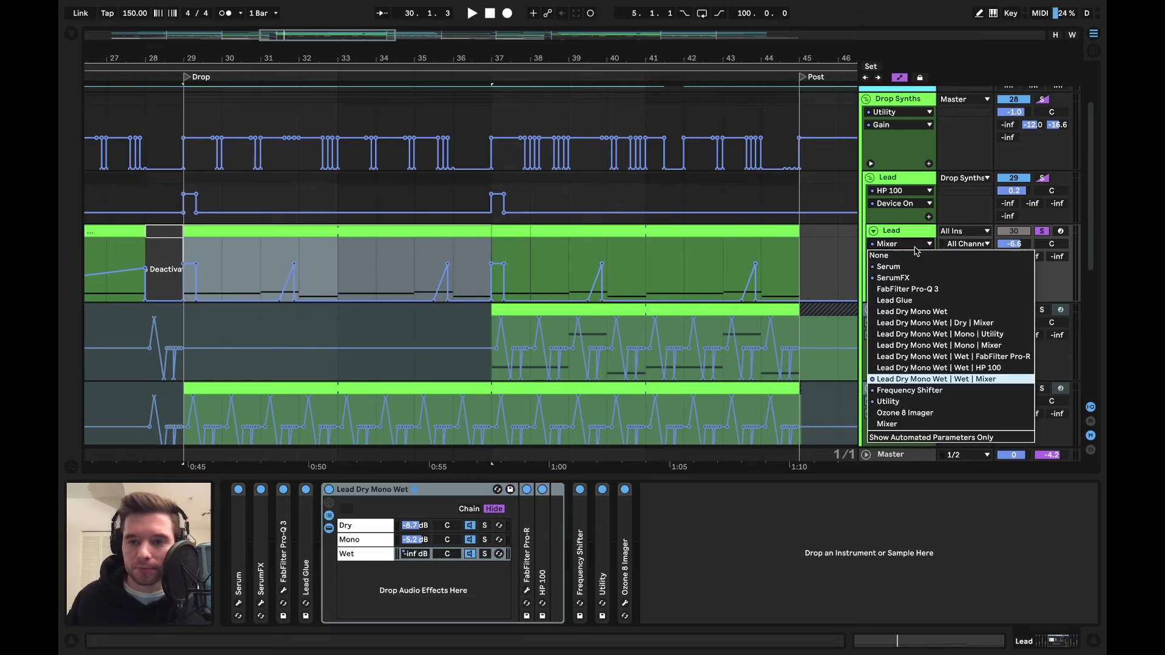
{"action": "left_click", "coordinate": [914, 278]}
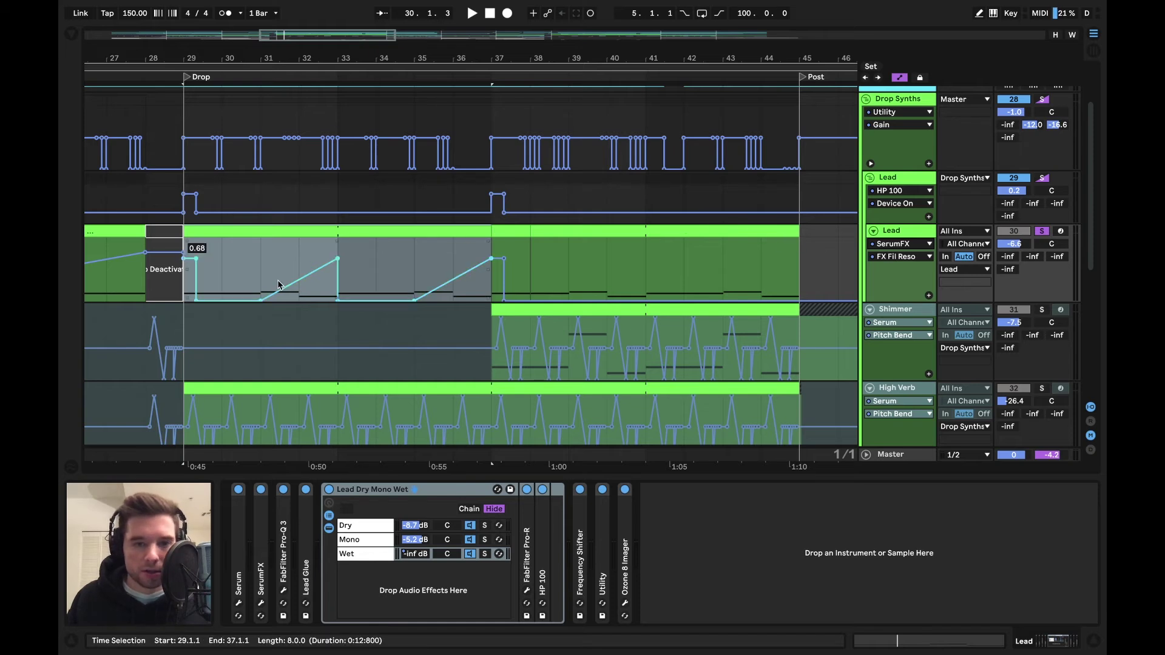
{"action": "left_click", "coordinate": [261, 269]}
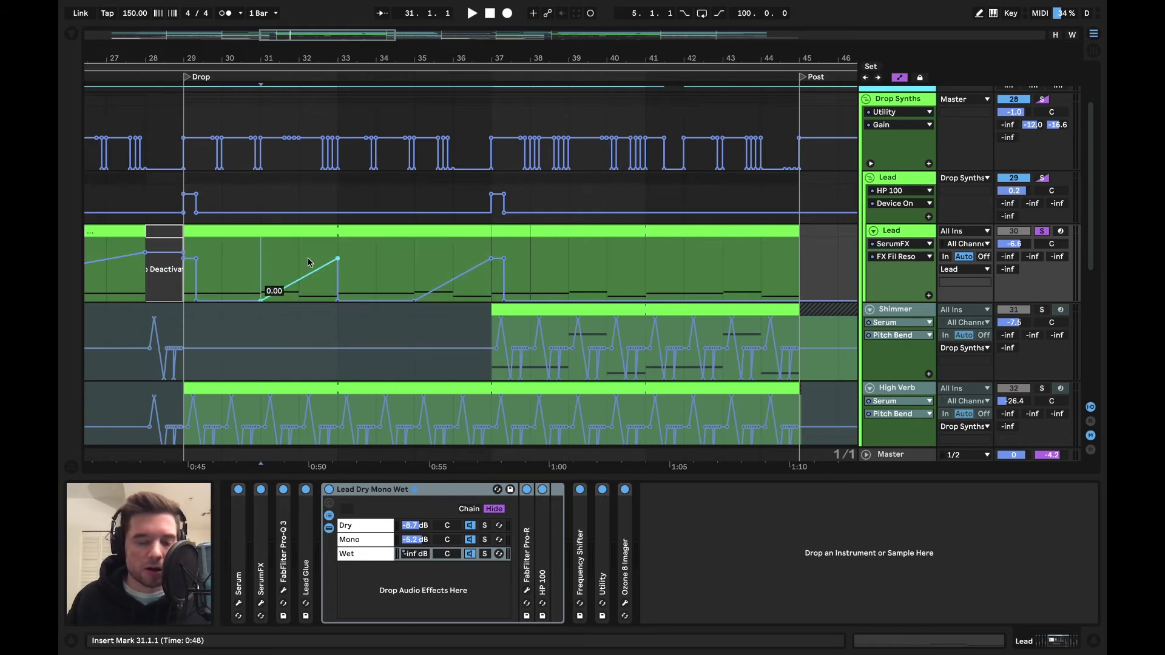
{"action": "key", "text": "space"}
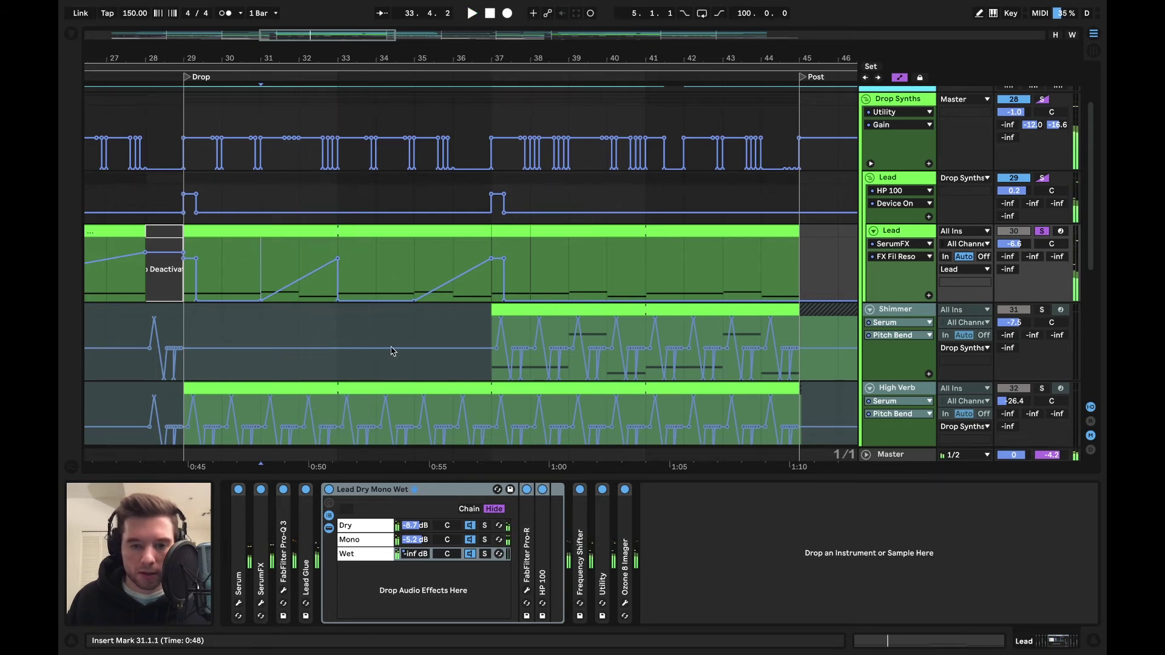
Step: Fold the rack, unfold Serum, and compare the Lead's Pitch Bend automation with the Shimmer, High Verb and Low Lead tracks
{"action": "double_click", "coordinate": [411, 491]}
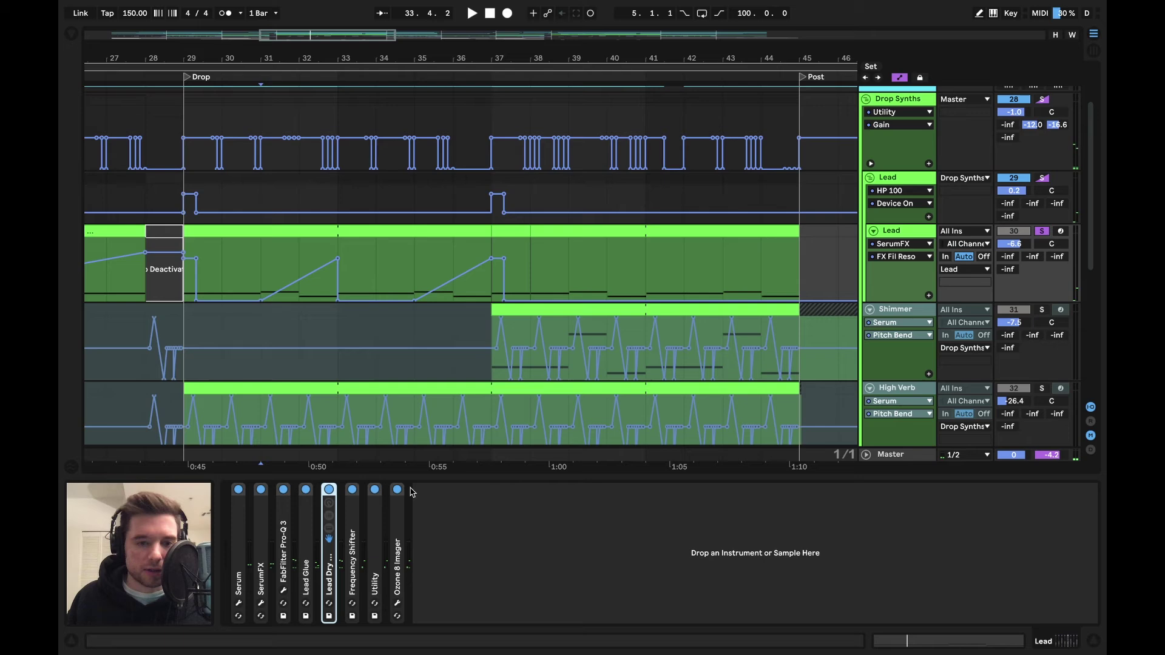
{"action": "double_click", "coordinate": [239, 534]}
{"action": "left_click", "coordinate": [395, 507]}
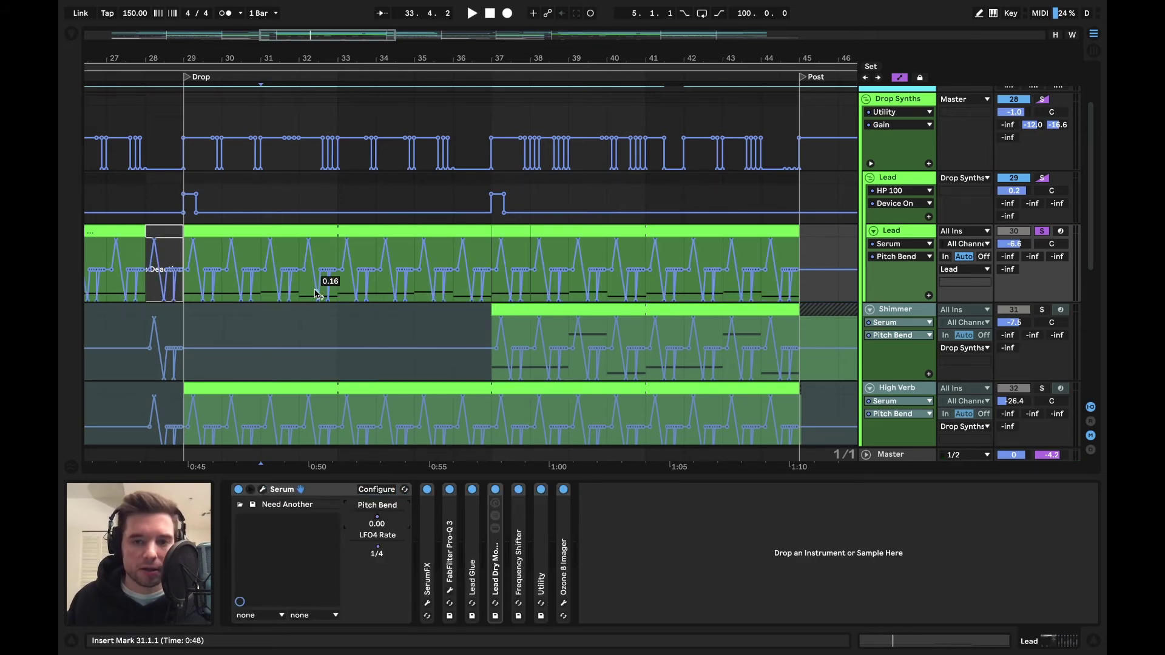
{"action": "scroll", "coordinate": [316, 294], "scroll_direction": "down", "scroll_amount": 6}
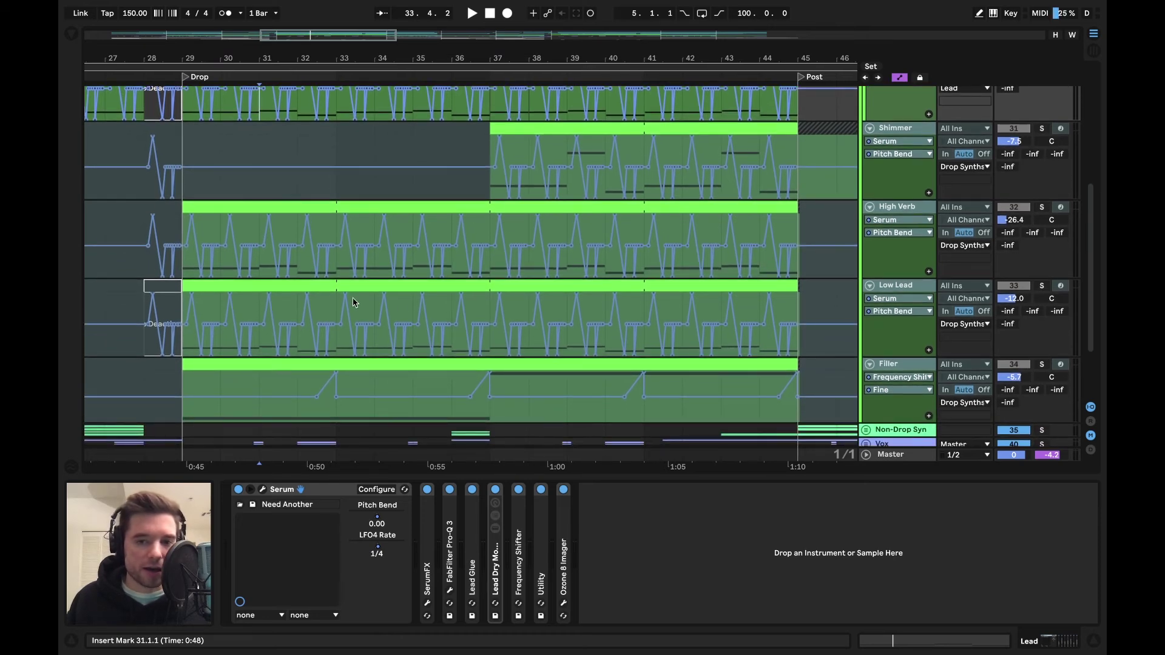
{"action": "scroll", "coordinate": [401, 311], "scroll_direction": "up", "scroll_amount": 3}
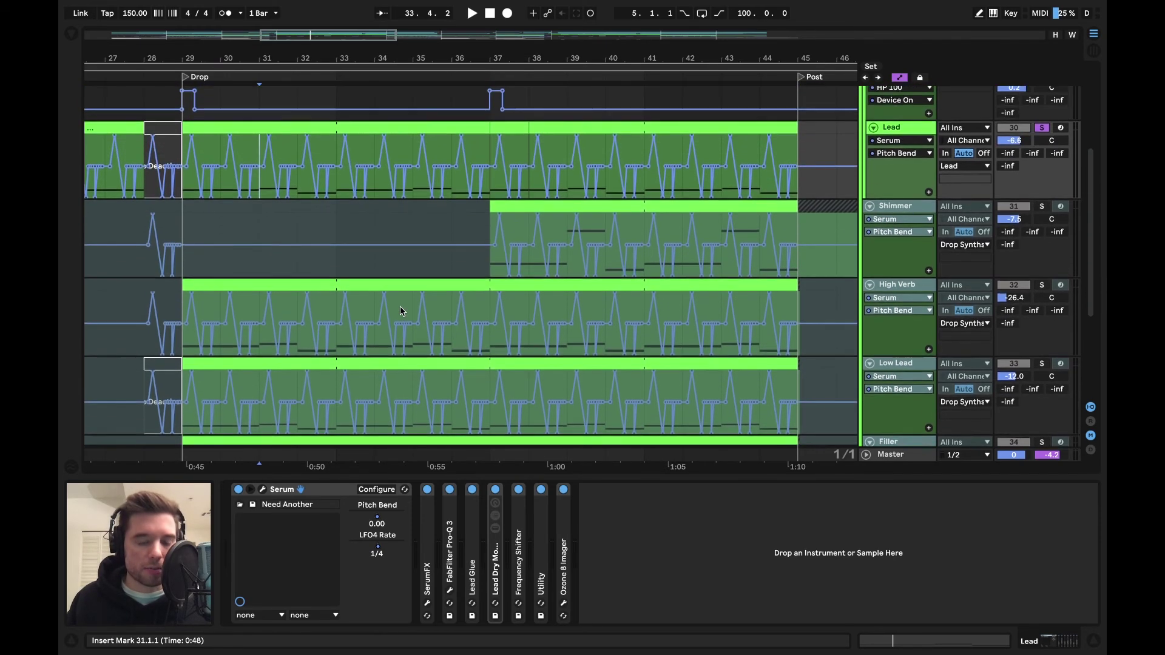
{"action": "scroll", "coordinate": [673, 181], "scroll_direction": "down", "scroll_amount": 1}
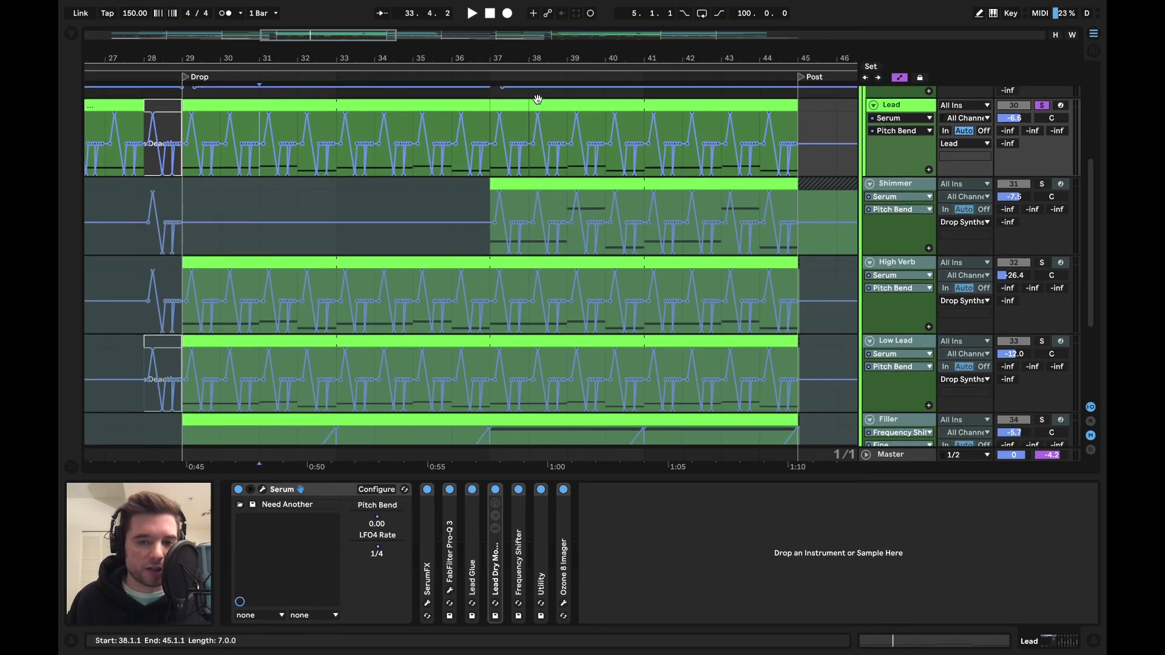
{"action": "scroll", "coordinate": [410, 314], "scroll_direction": "down", "scroll_amount": 4}
{"action": "scroll", "coordinate": [411, 314], "scroll_direction": "down", "scroll_amount": 1}
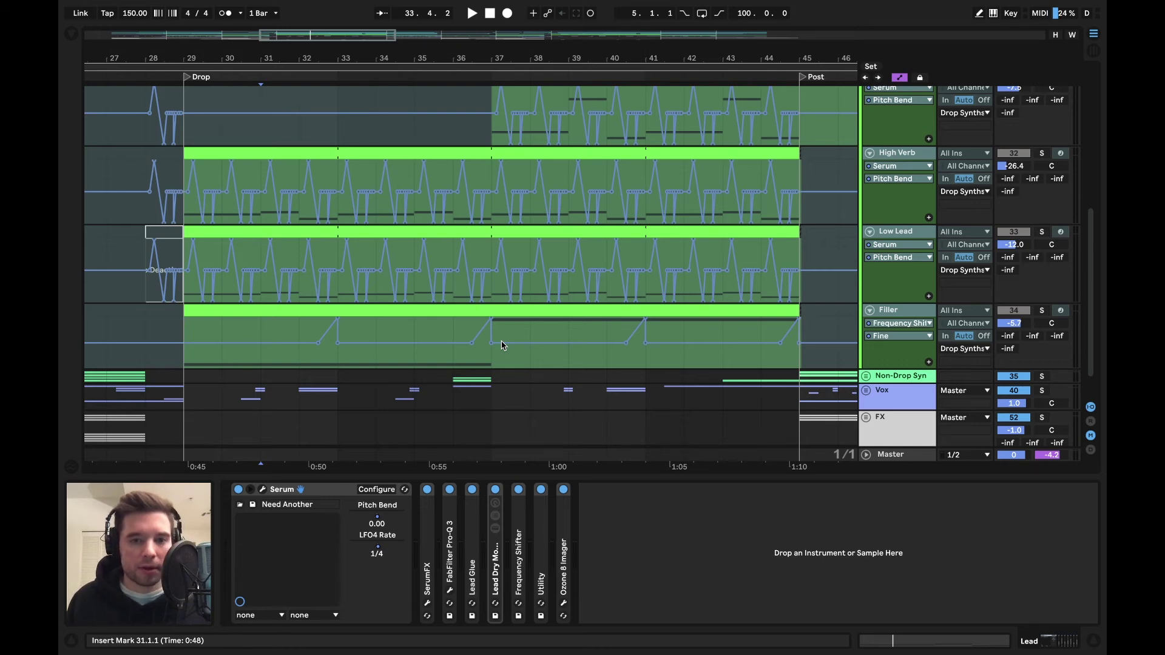
Step: Open the Lead's Serum window, place it clear of the bar 29 clips, and examine the pitch bend range and curve
{"action": "scroll", "coordinate": [501, 345], "scroll_direction": "up", "scroll_amount": 5}
{"action": "left_click", "coordinate": [262, 489]}
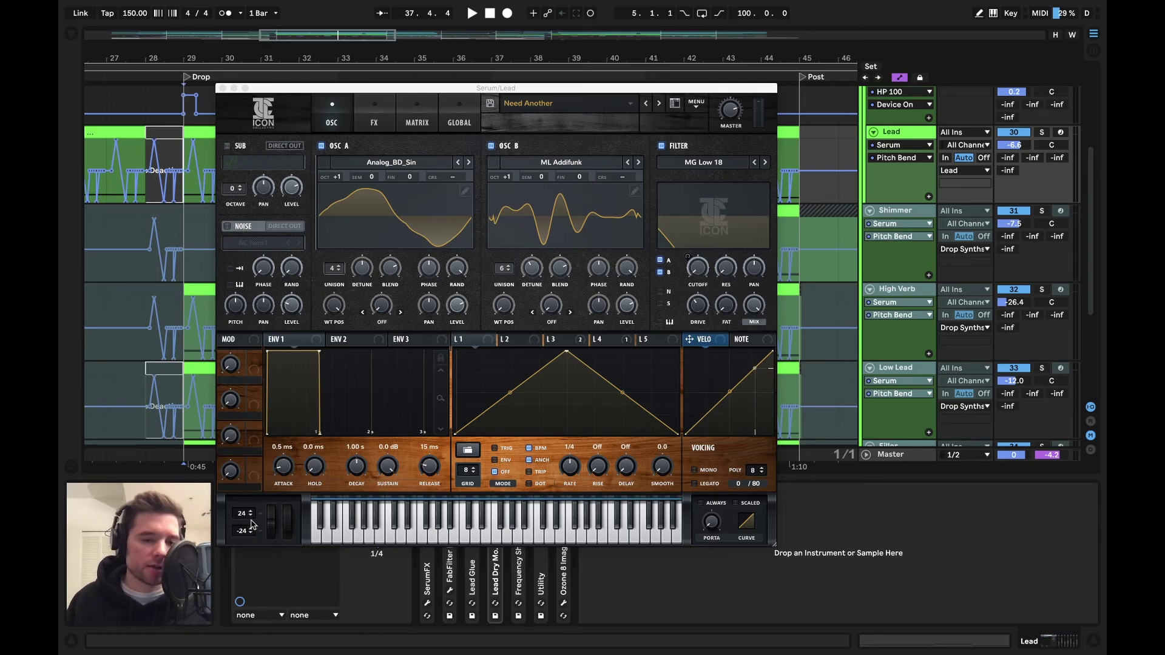
{"action": "left_click_drag", "start_coordinate": [224, 91], "coordinate": [437, 114]}
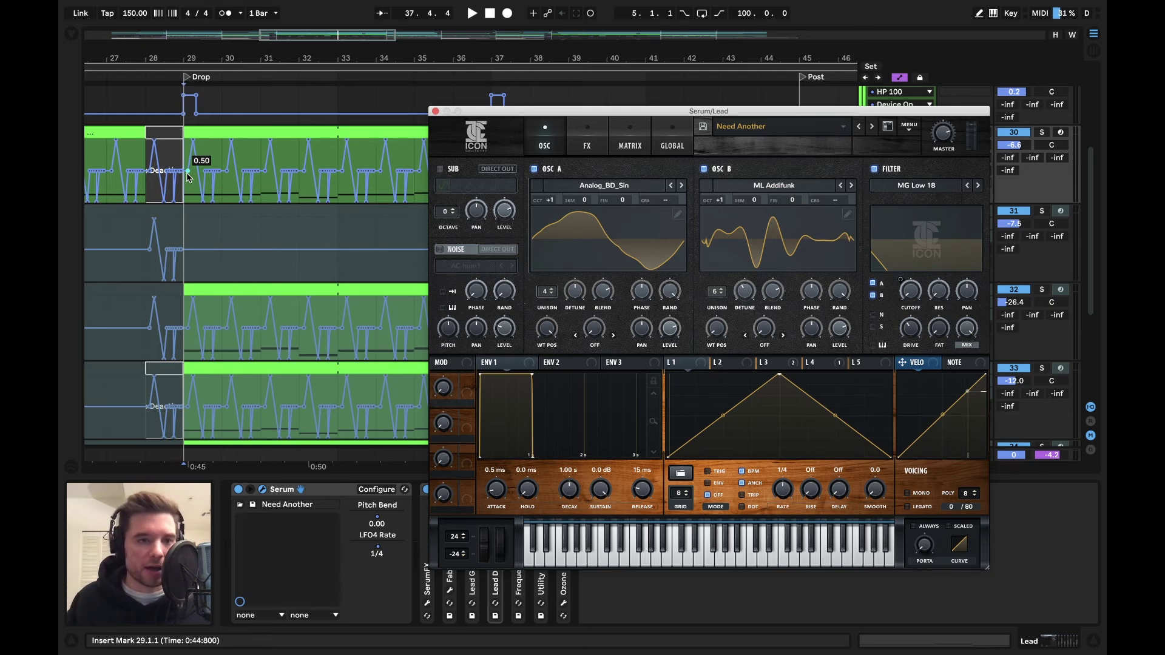
{"action": "left_click_drag", "start_coordinate": [187, 176], "coordinate": [206, 205]}
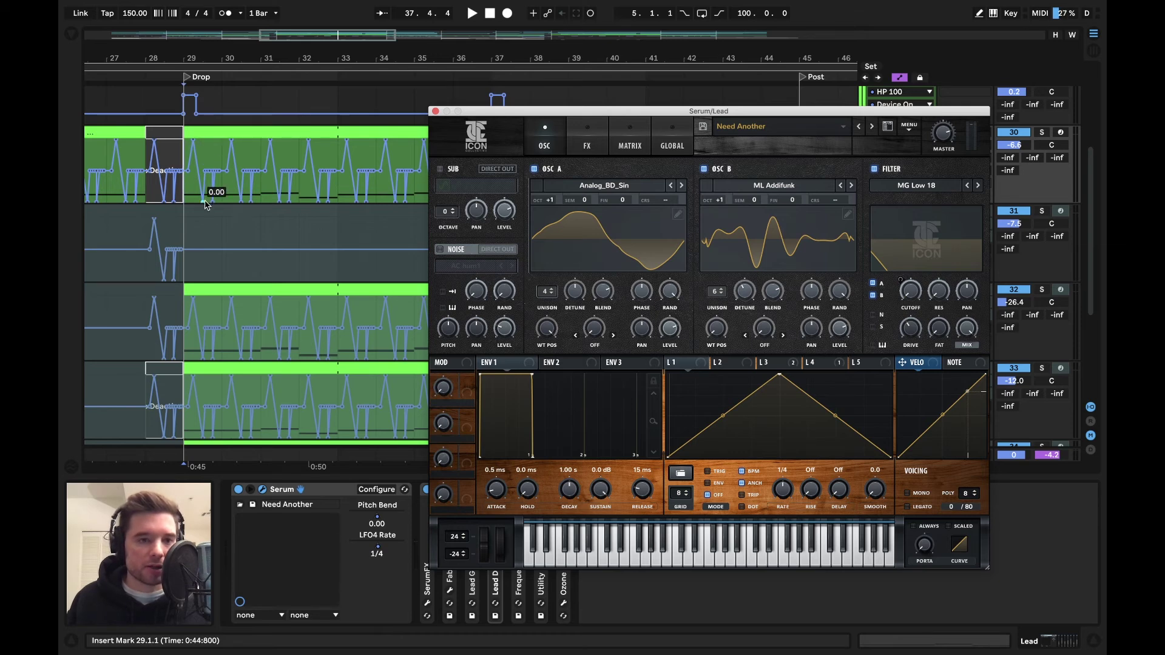
Step: Solo the Lead track and play its pitch bends from the start of Drop into bar 30
{"action": "left_click", "coordinate": [1039, 132]}
{"action": "key", "text": "space"}
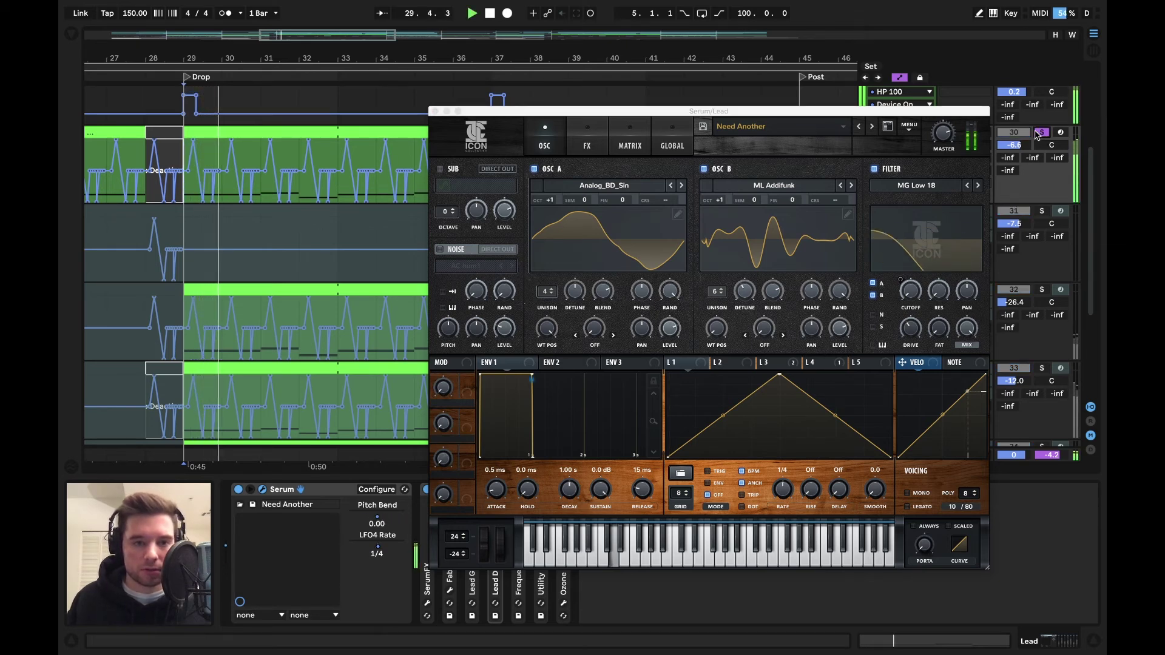
{"action": "key", "text": "space"}
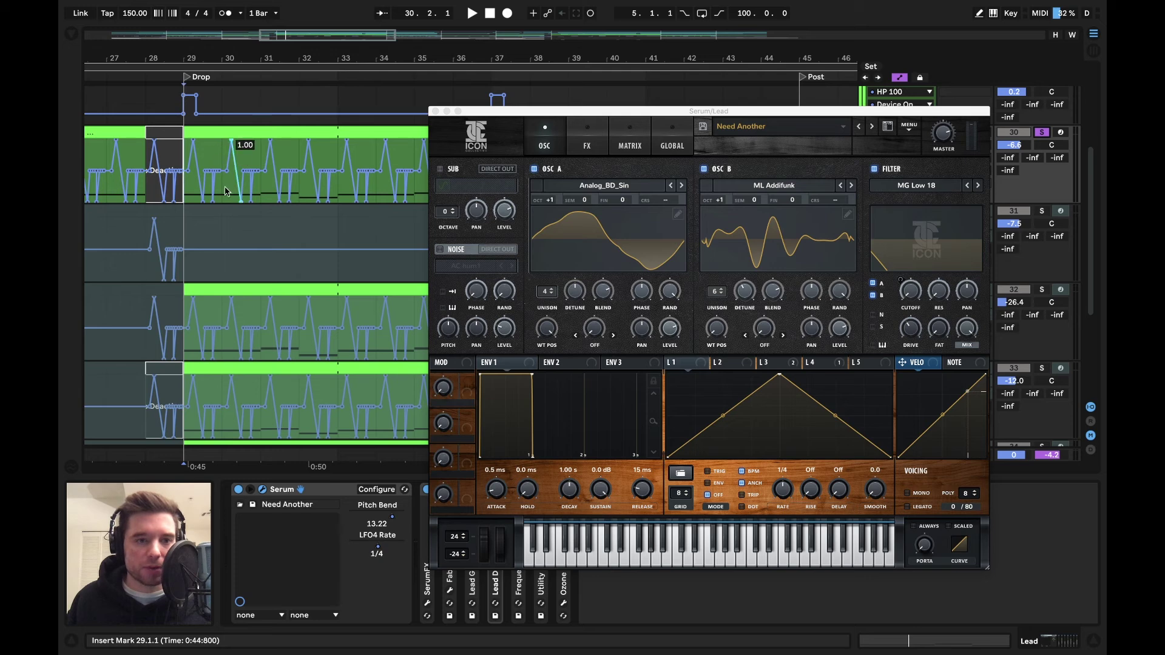
Step: Loop bars 29 to 31 on the Lead track and play the loop
{"action": "left_click_drag", "start_coordinate": [249, 153], "coordinate": [182, 150]}
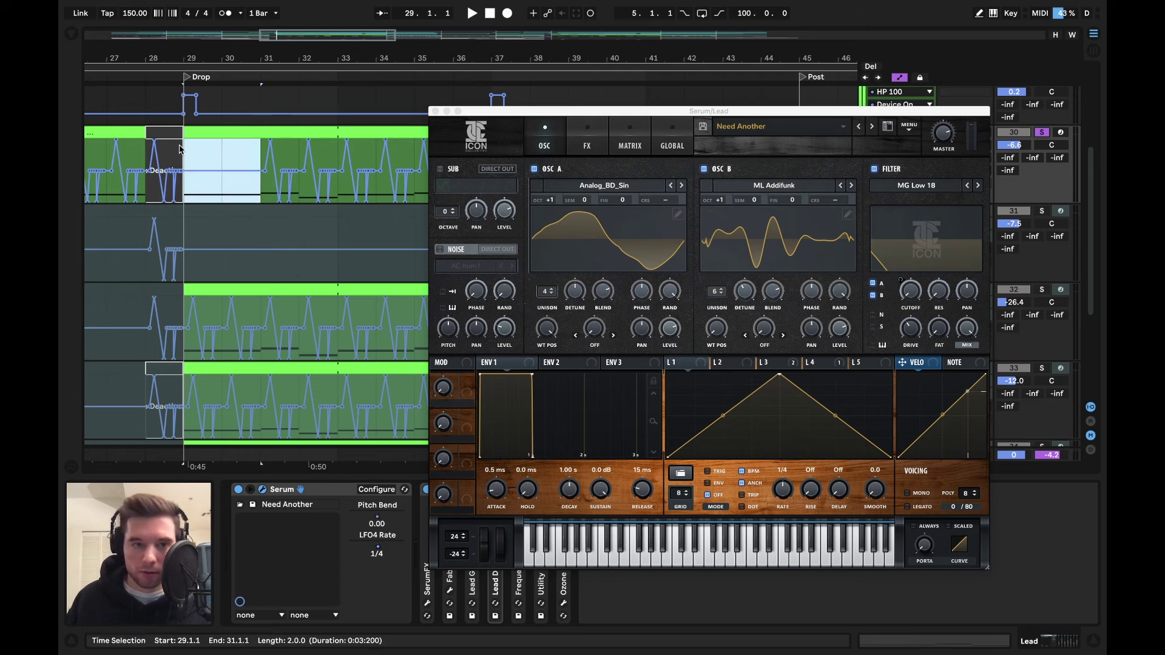
{"action": "key", "text": "super+l"}
{"action": "key", "text": "space"}
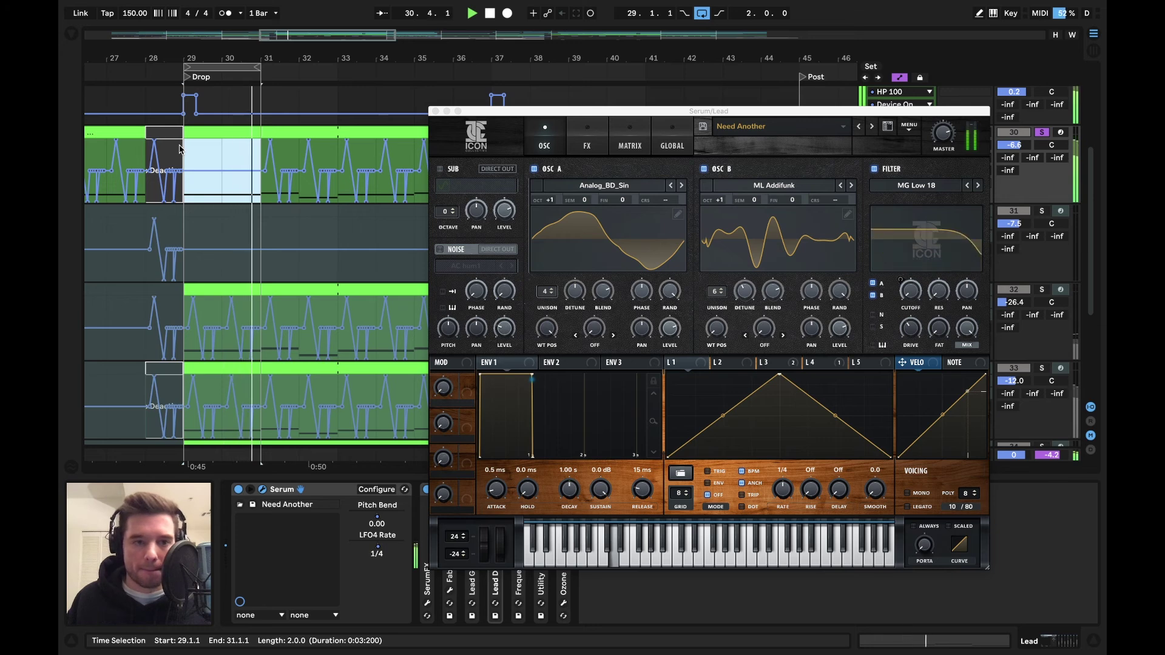
{"action": "key", "text": "space"}
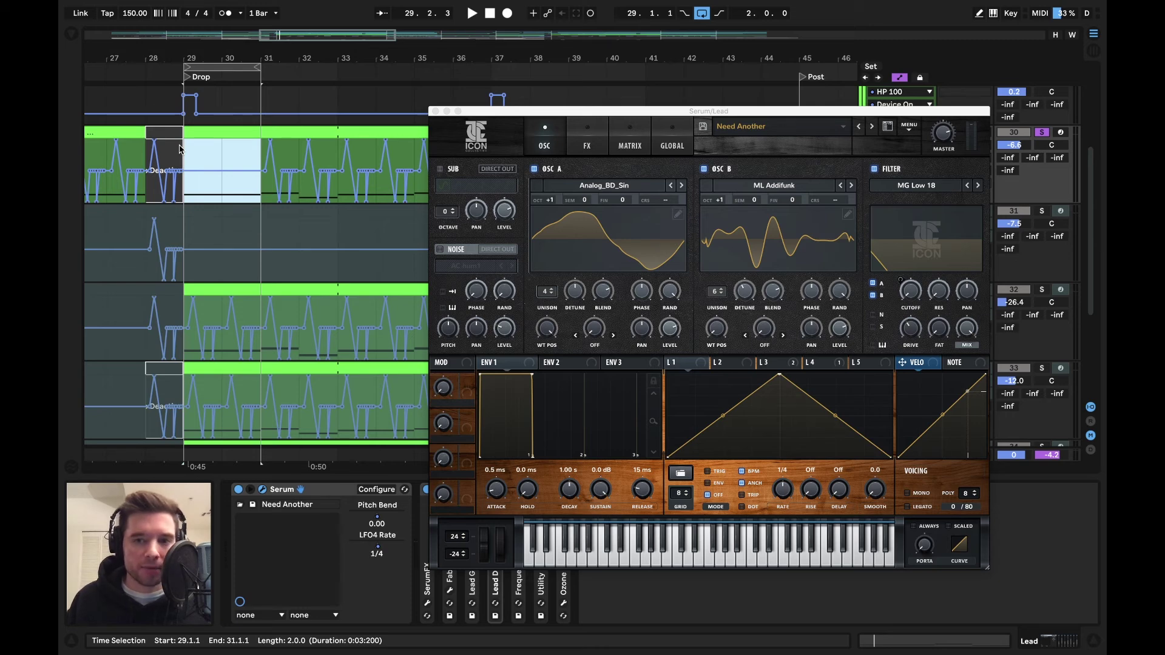
Step: Show Serum's LFO 4 shape, play the loop briefly, and select the LFO rate to view its automation
{"action": "left_click", "coordinate": [816, 362]}
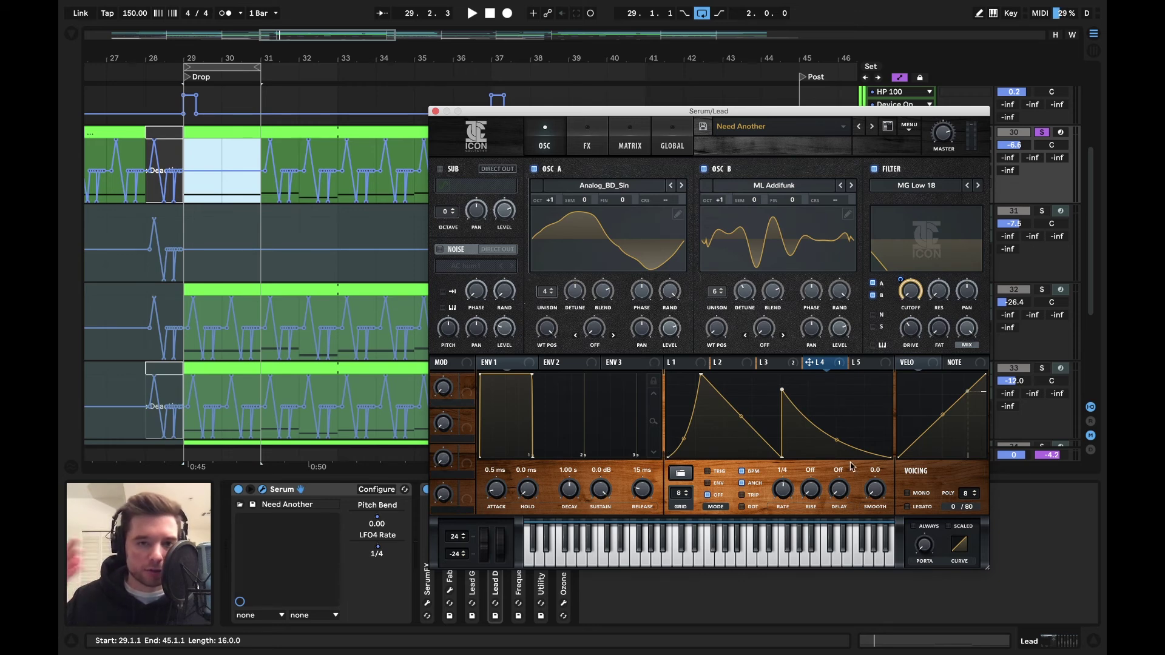
{"action": "key", "text": "space"}
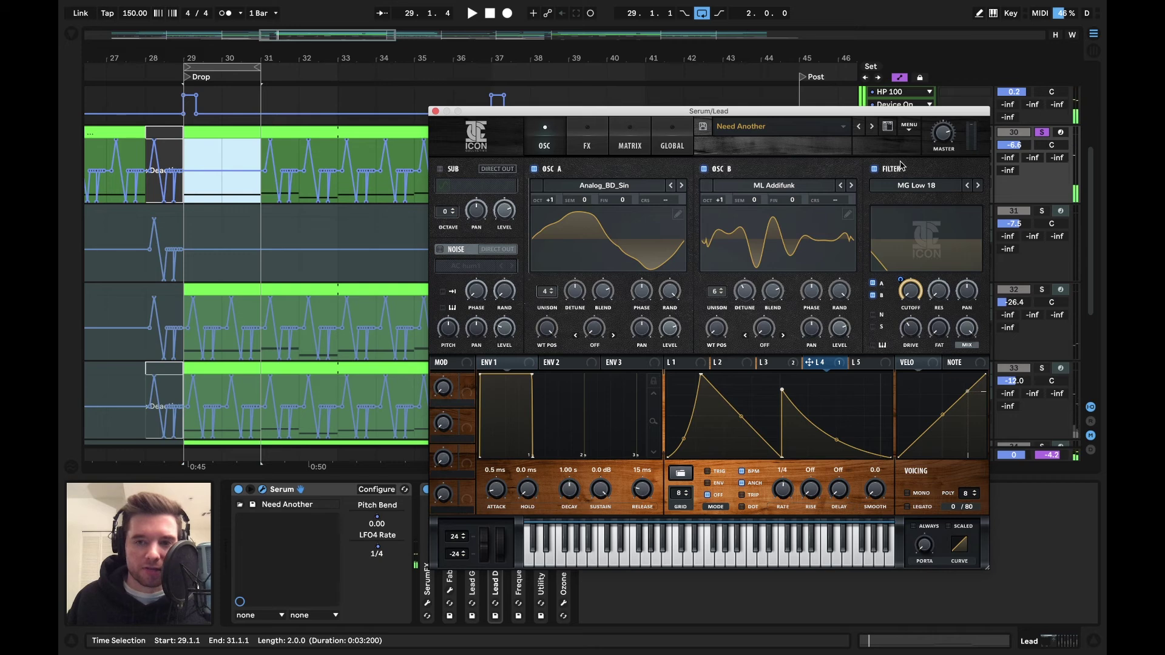
{"action": "left_click", "coordinate": [783, 495]}
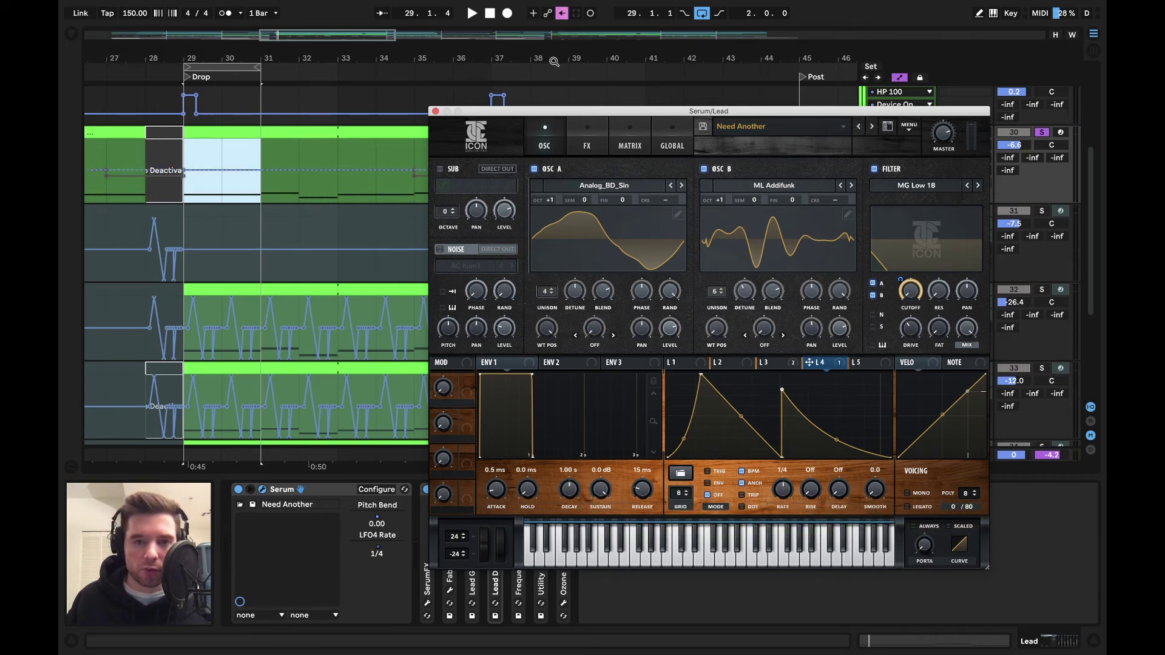
Step: Play the Lead loop with Serum's LFO 4 rate at 2 bar and 1/16, and restore the rate to 1/4
{"action": "left_click_drag", "start_coordinate": [533, 112], "coordinate": [503, 95]}
{"action": "left_click_drag", "start_coordinate": [779, 474], "coordinate": [765, 497]}
{"action": "key", "text": "space"}
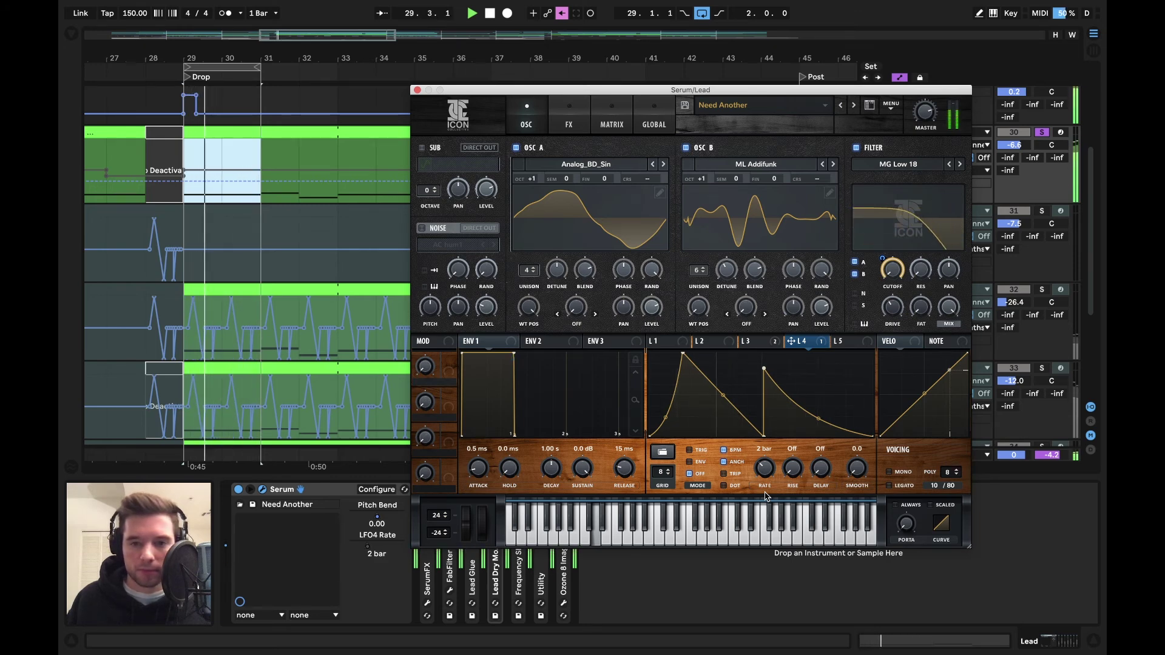
{"action": "left_click_drag", "start_coordinate": [764, 474], "coordinate": [766, 433]}
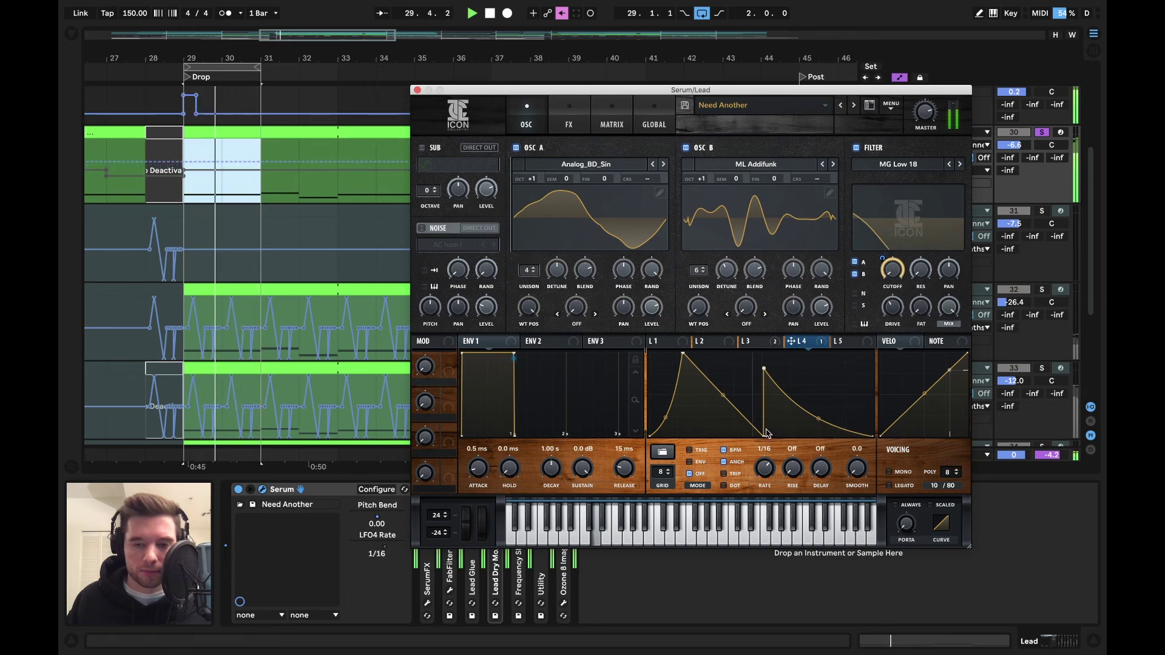
{"action": "double_click", "coordinate": [763, 466]}
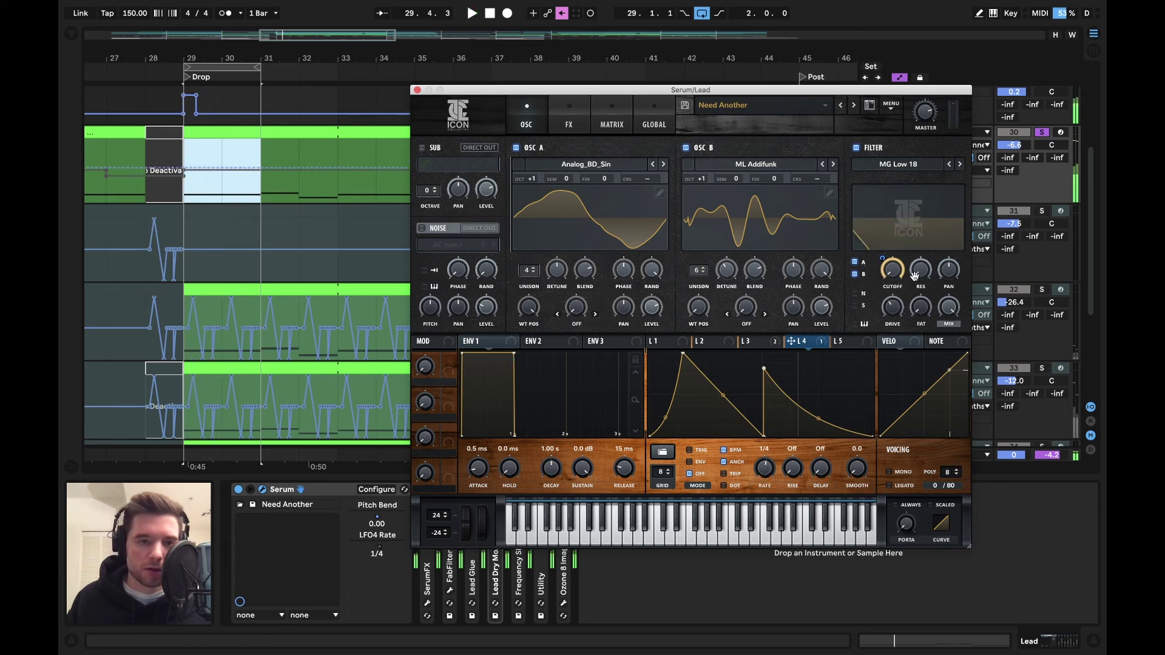
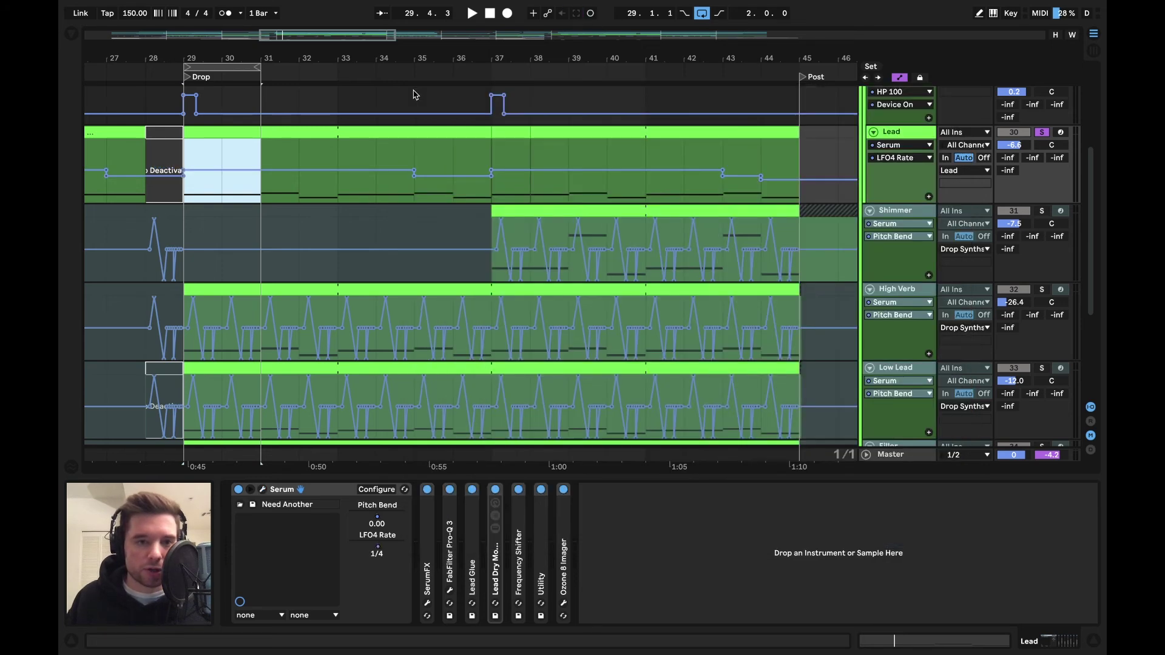
Step: Play the Lead's LFO 4 rate changes from bars 33 and 35 in solo, and from bar 33 in the full mix
{"action": "left_click", "coordinate": [417, 90]}
{"action": "left_click", "coordinate": [349, 194]}
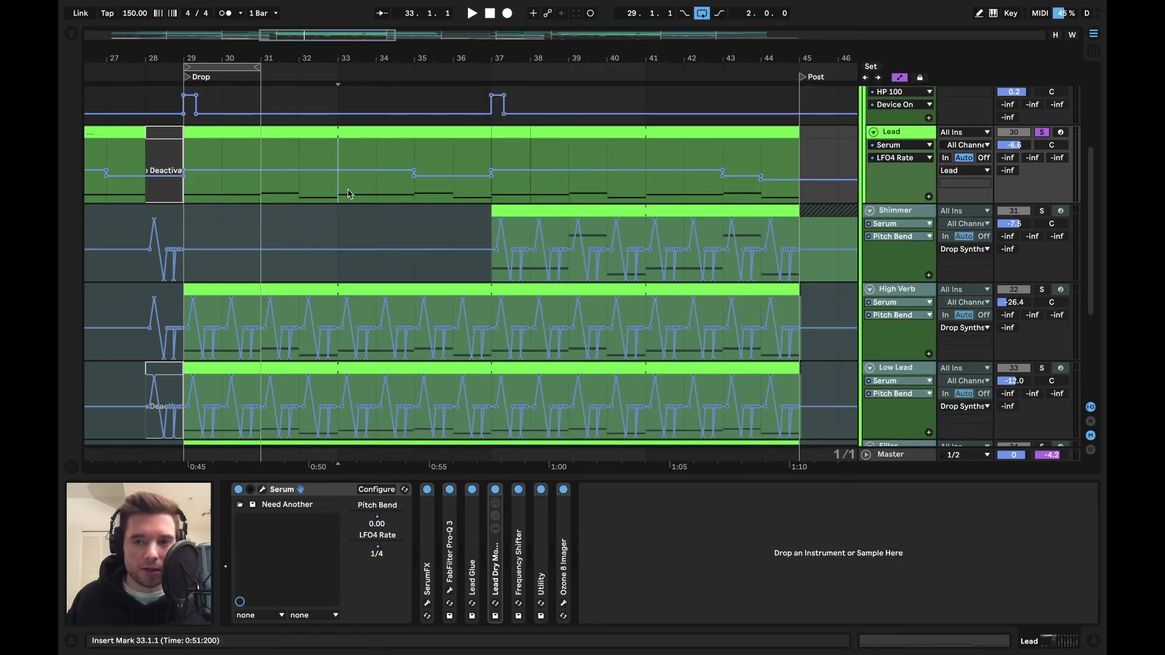
{"action": "key", "text": "space"}
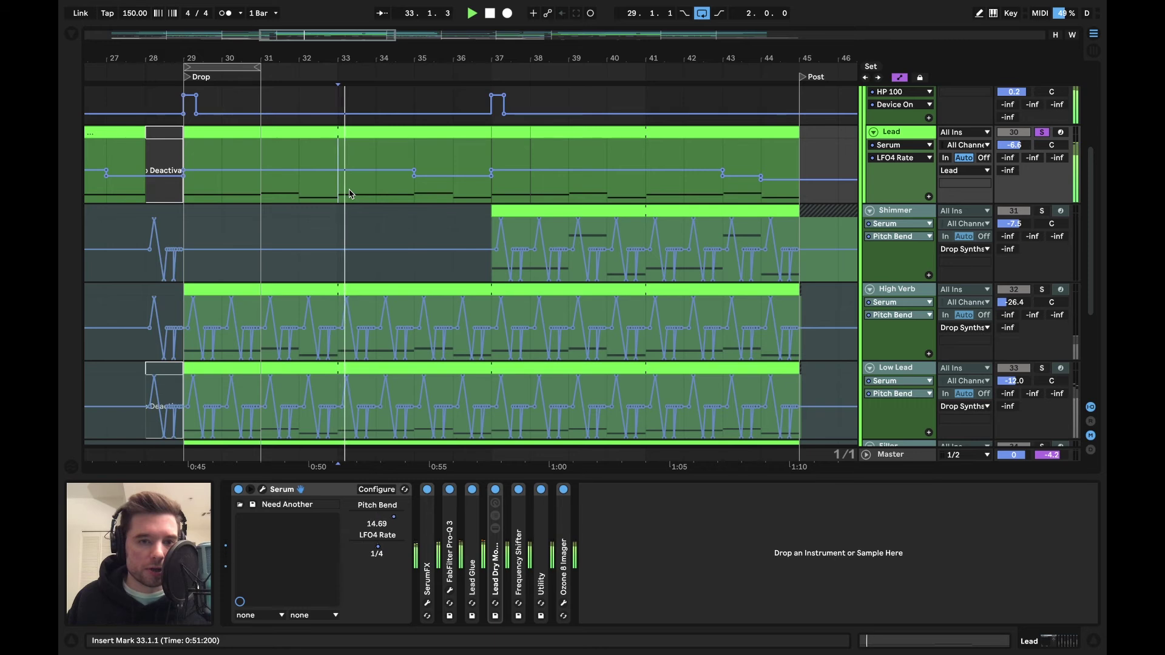
{"action": "left_click", "coordinate": [419, 198]}
{"action": "key", "text": "space"}
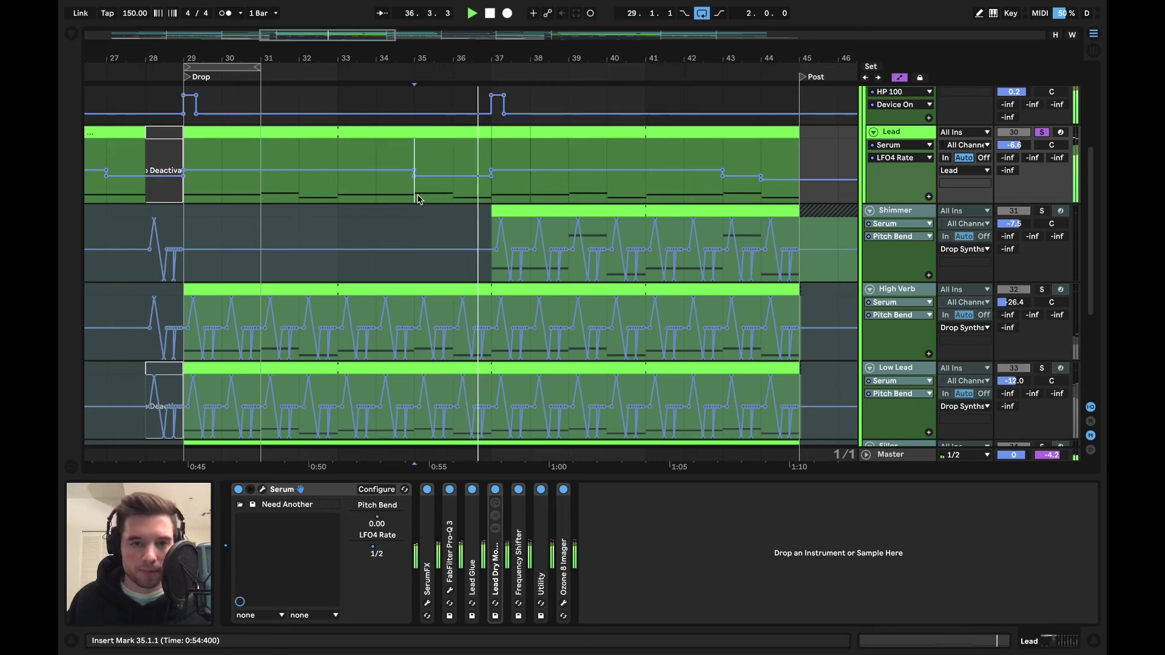
{"action": "key", "text": "space"}
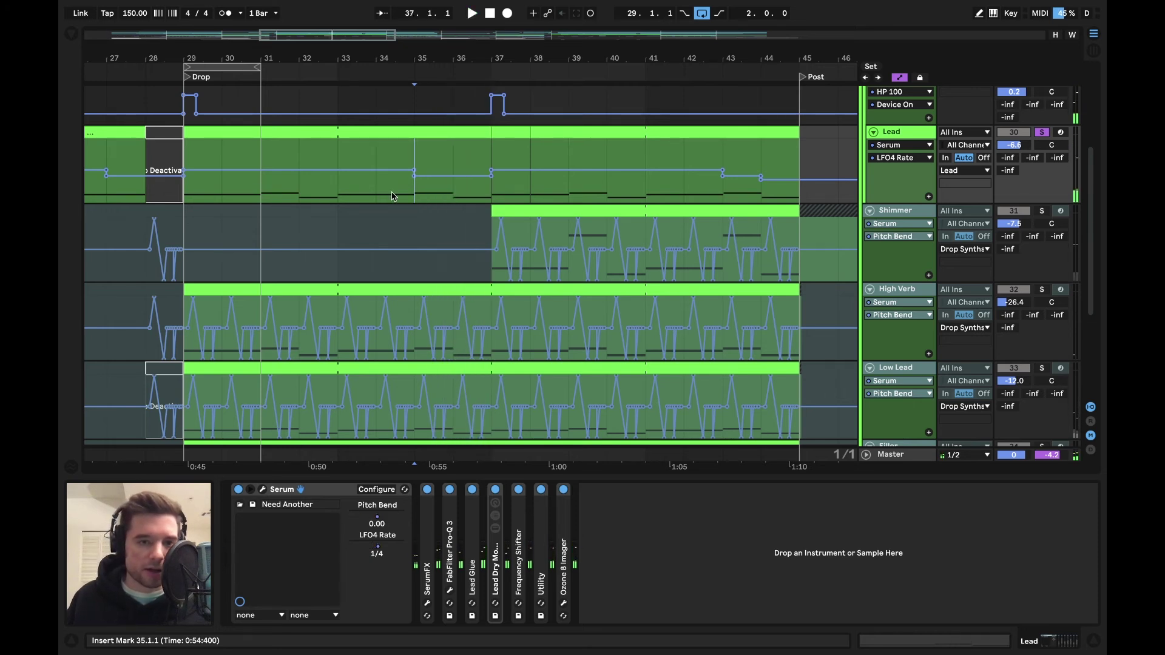
{"action": "left_click", "coordinate": [356, 198]}
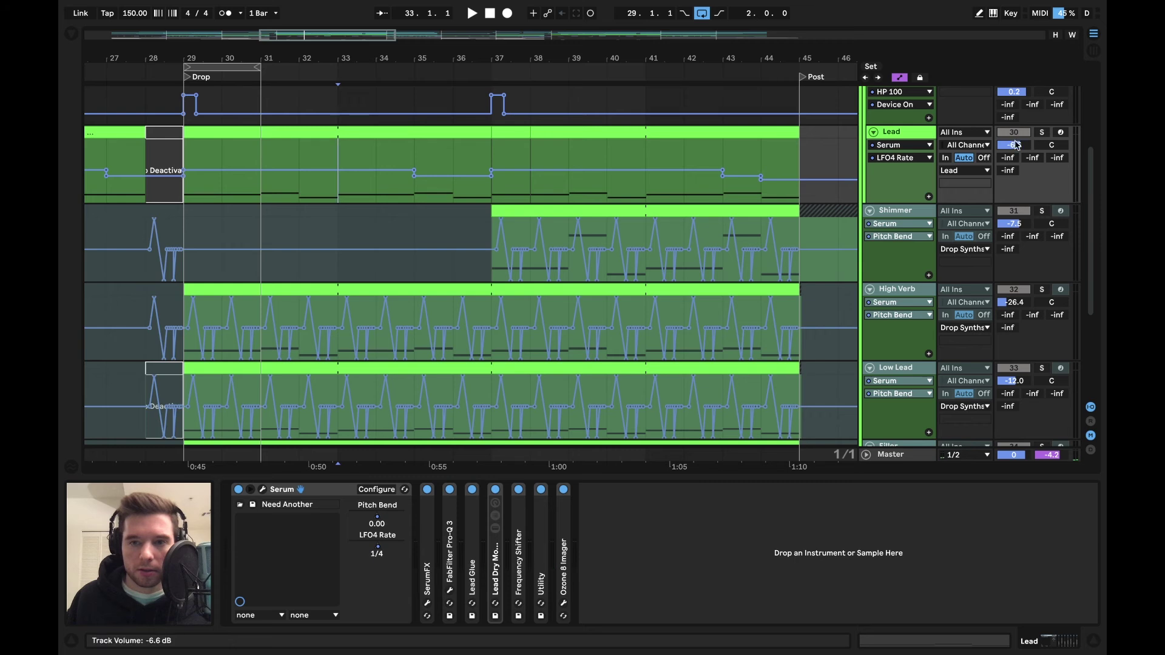
{"action": "key", "text": "space"}
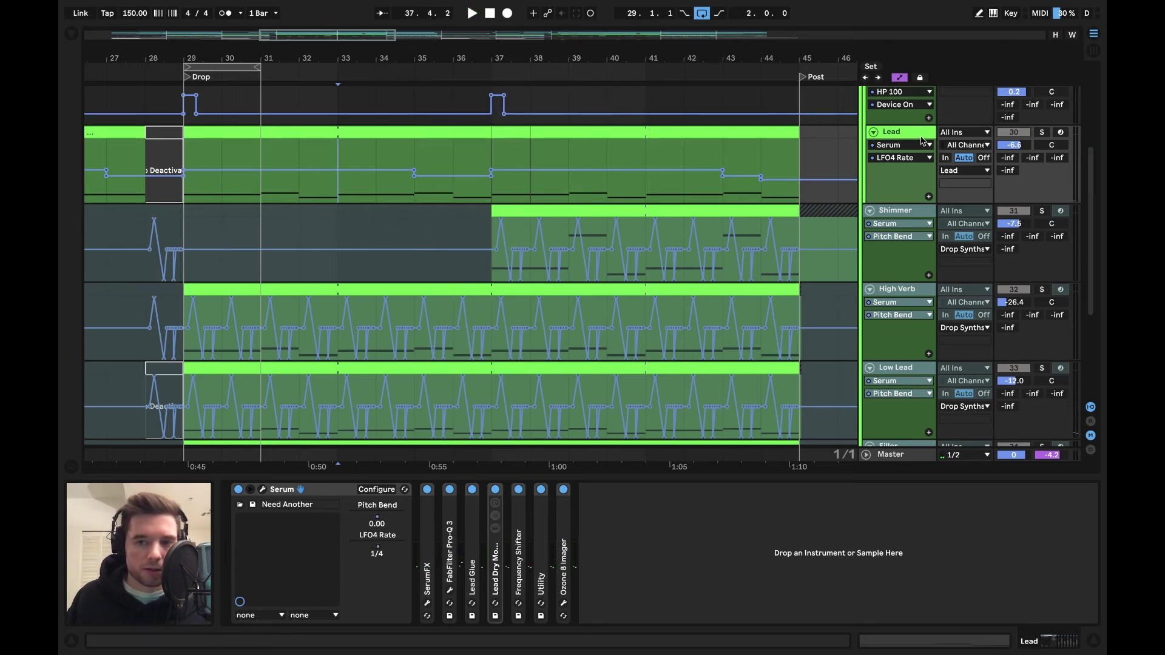
Step: Open the Lead's SerumFX Combs filter, play its automation from bar 31.3 in solo, and collapse the device after viewing FX Fil Reso
{"action": "left_click", "coordinate": [914, 134]}
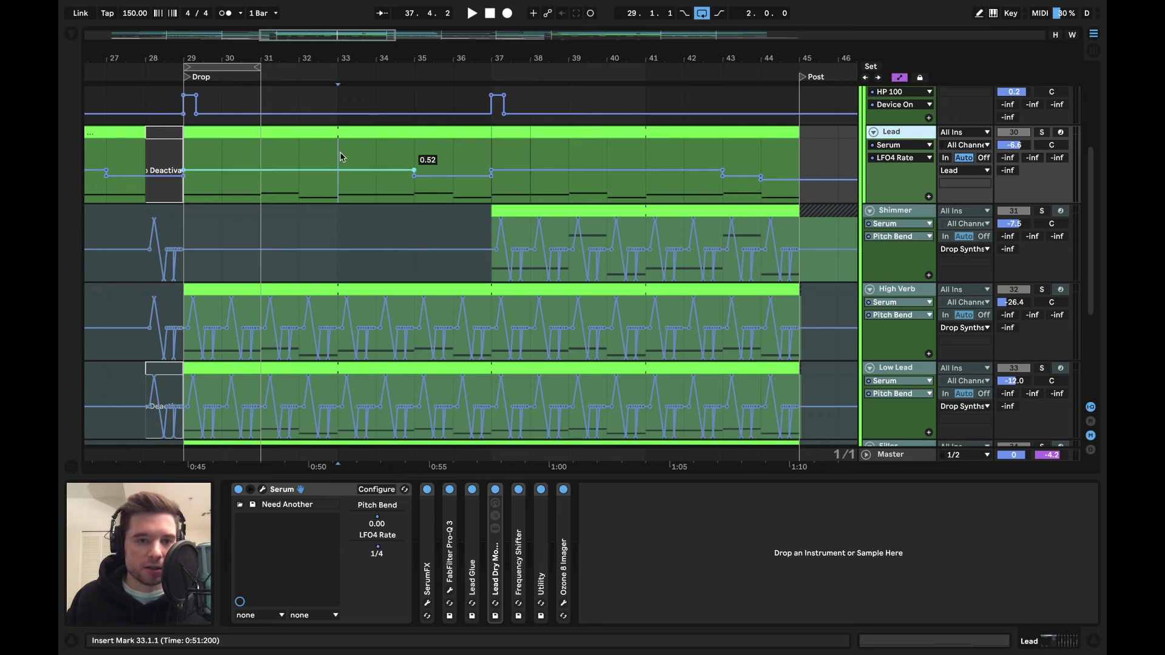
{"action": "double_click", "coordinate": [431, 521]}
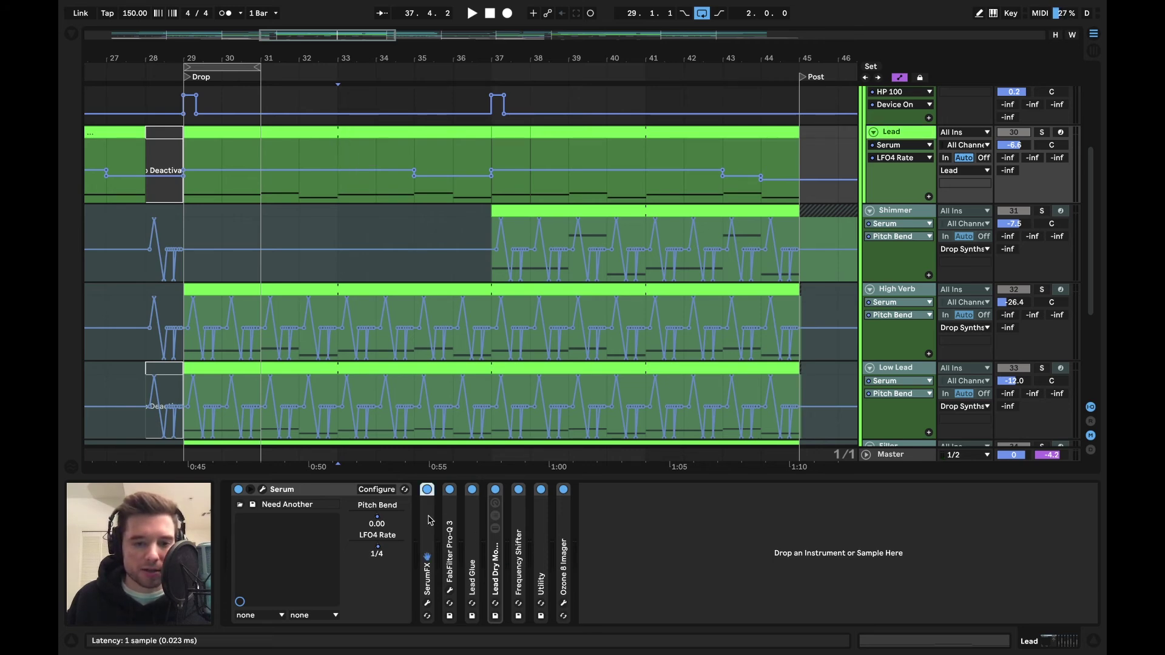
{"action": "left_click", "coordinate": [452, 489]}
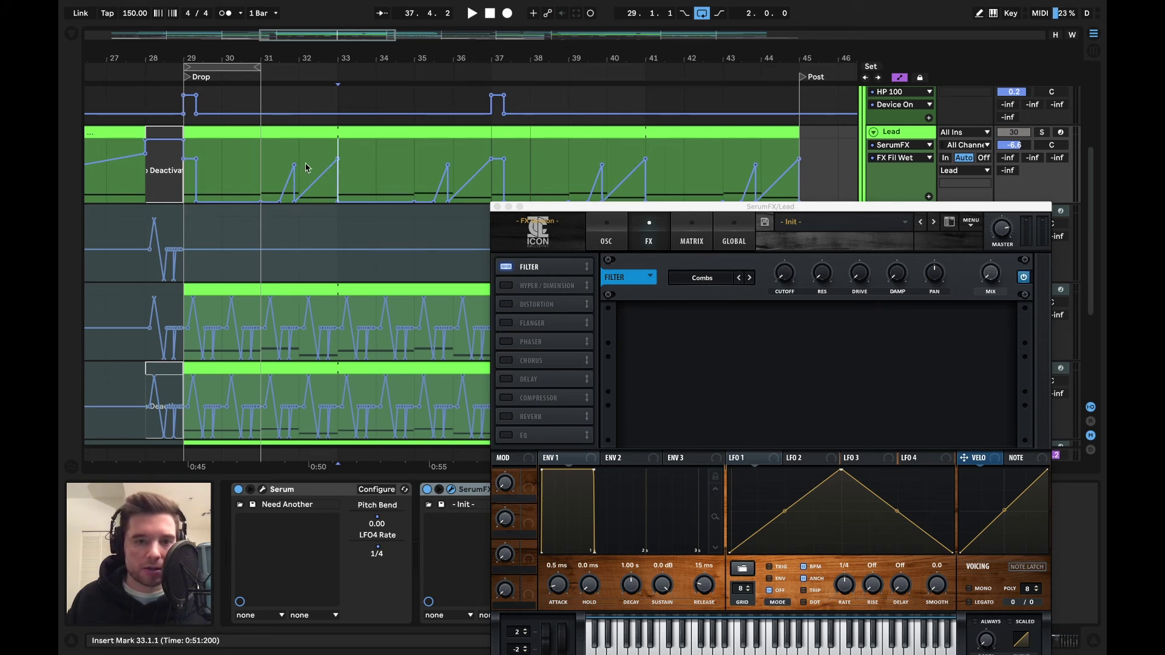
{"action": "left_click", "coordinate": [282, 159]}
{"action": "key", "text": "space"}
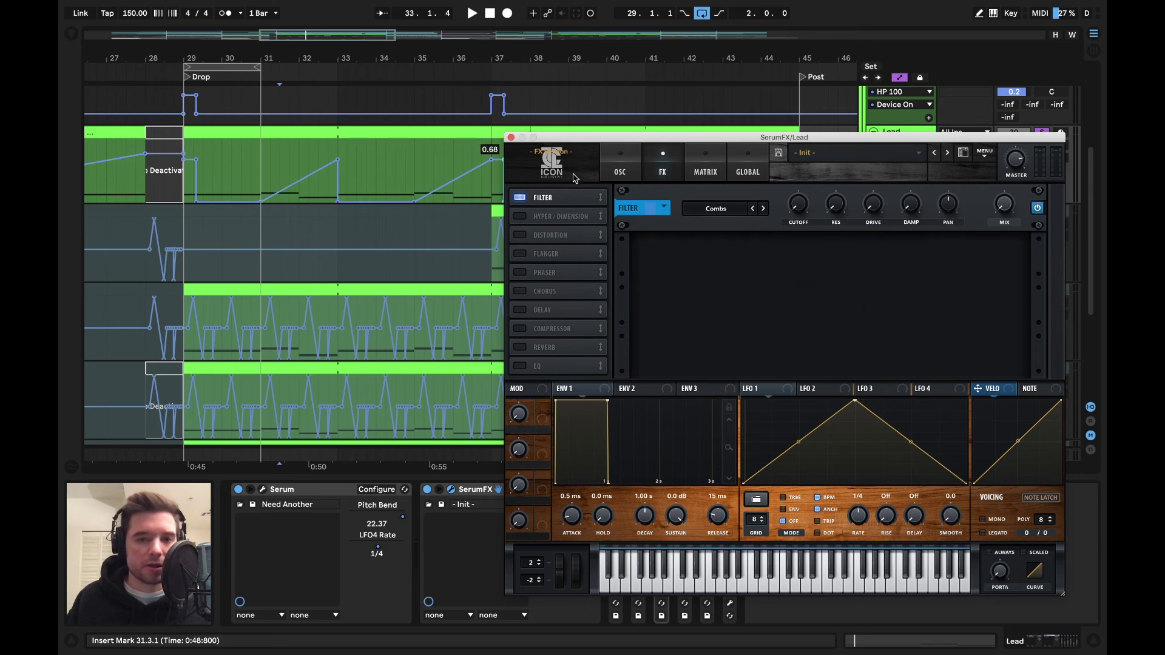
{"action": "left_click_drag", "start_coordinate": [562, 144], "coordinate": [620, 138]}
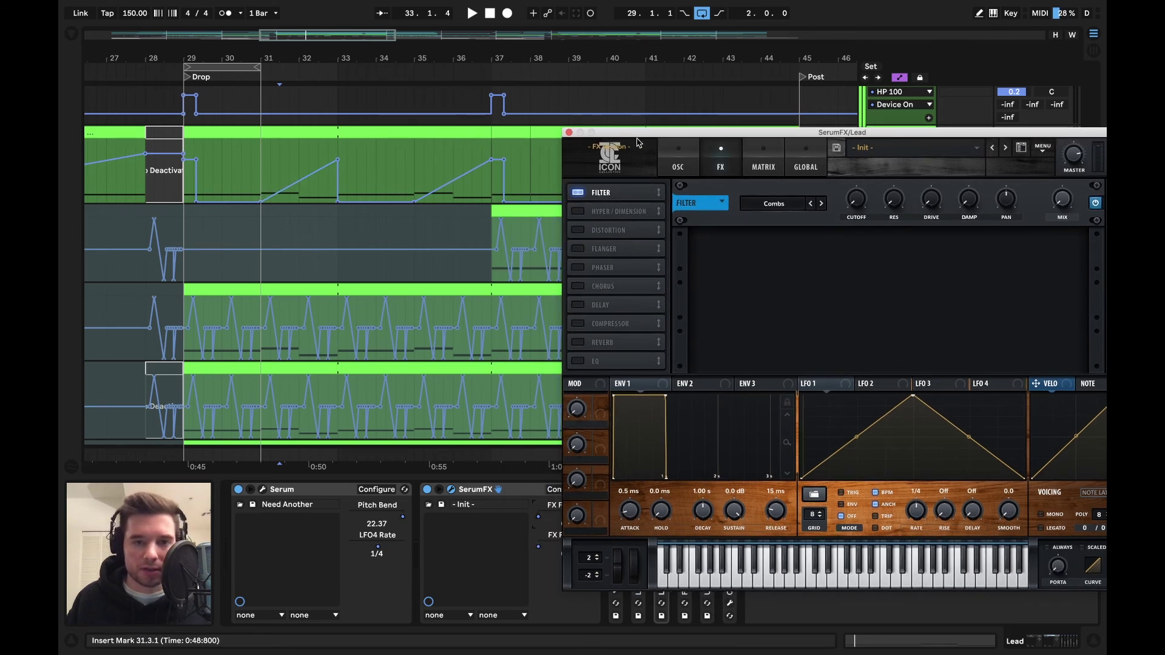
{"action": "key", "text": "super+alt+p"}
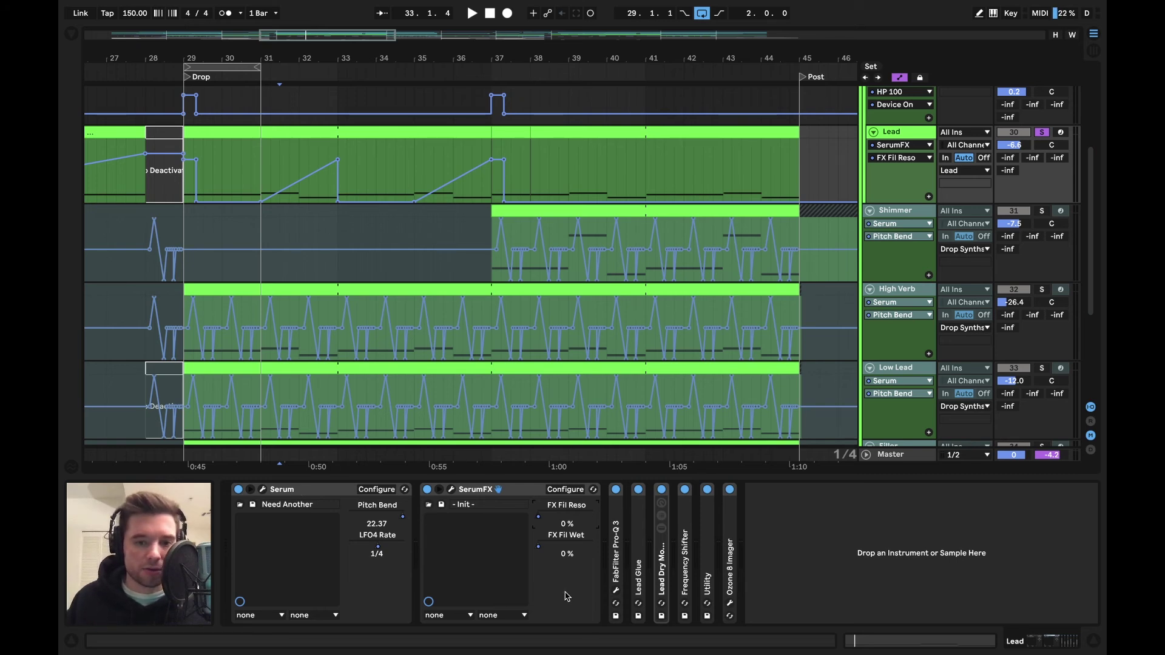
{"action": "double_click", "coordinate": [523, 493]}
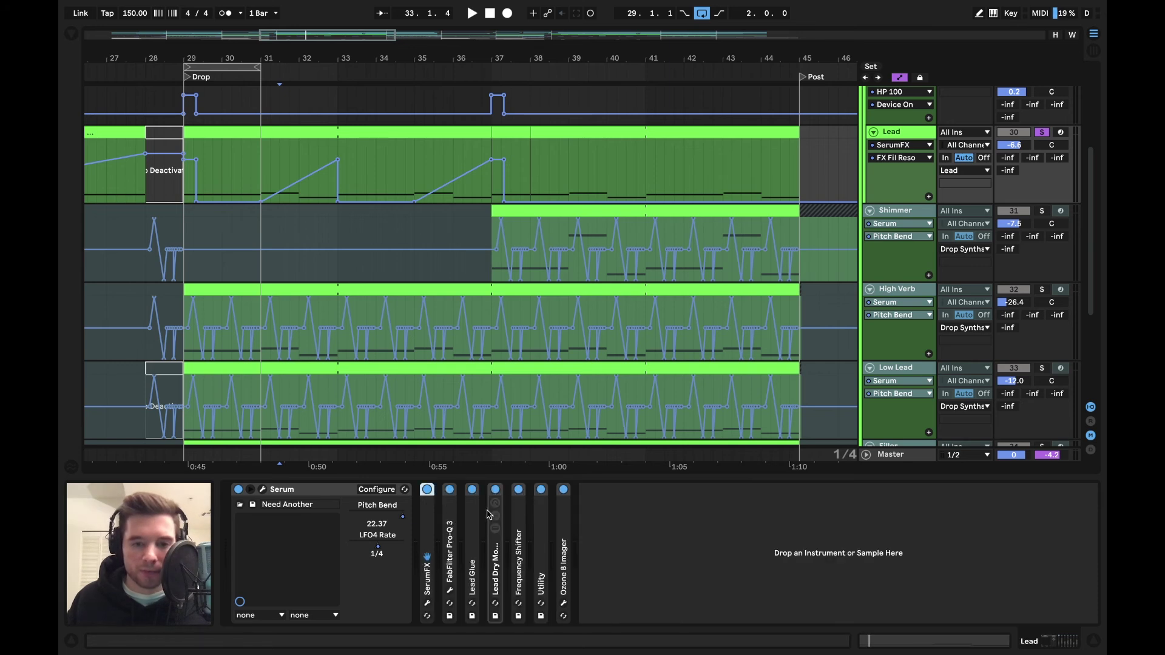
Step: Examine the Lead's FabFilter Pro-Q 3 curve, collapse that device, and show the Lead Glue compressor settings
{"action": "double_click", "coordinate": [455, 529]}
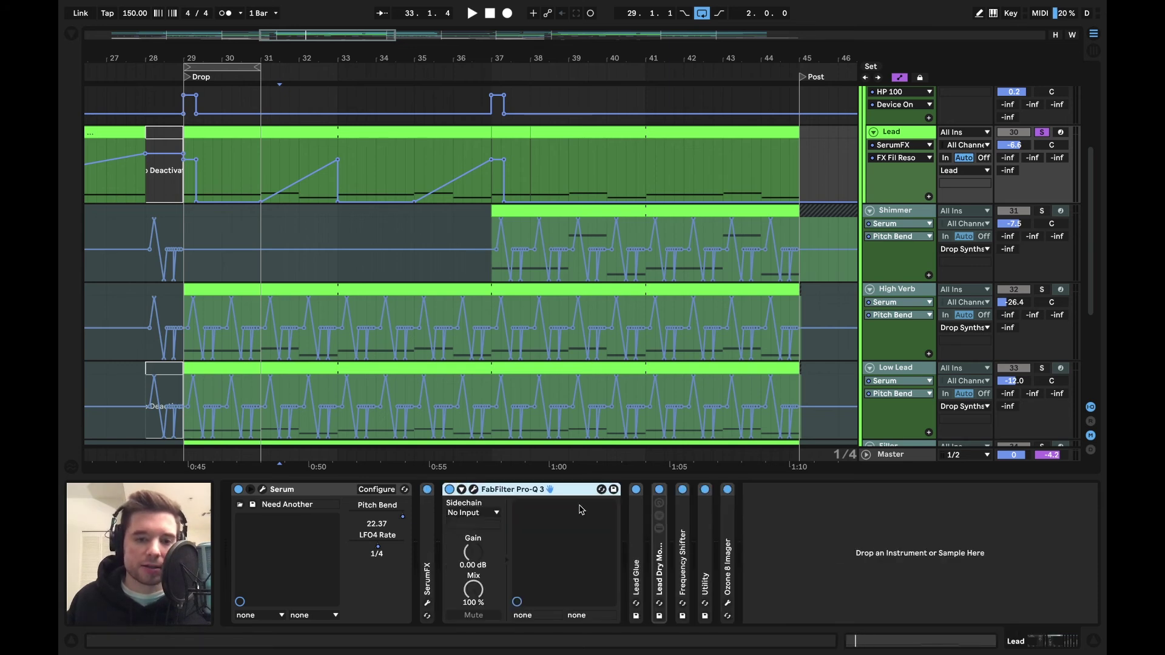
{"action": "left_click", "coordinate": [473, 490]}
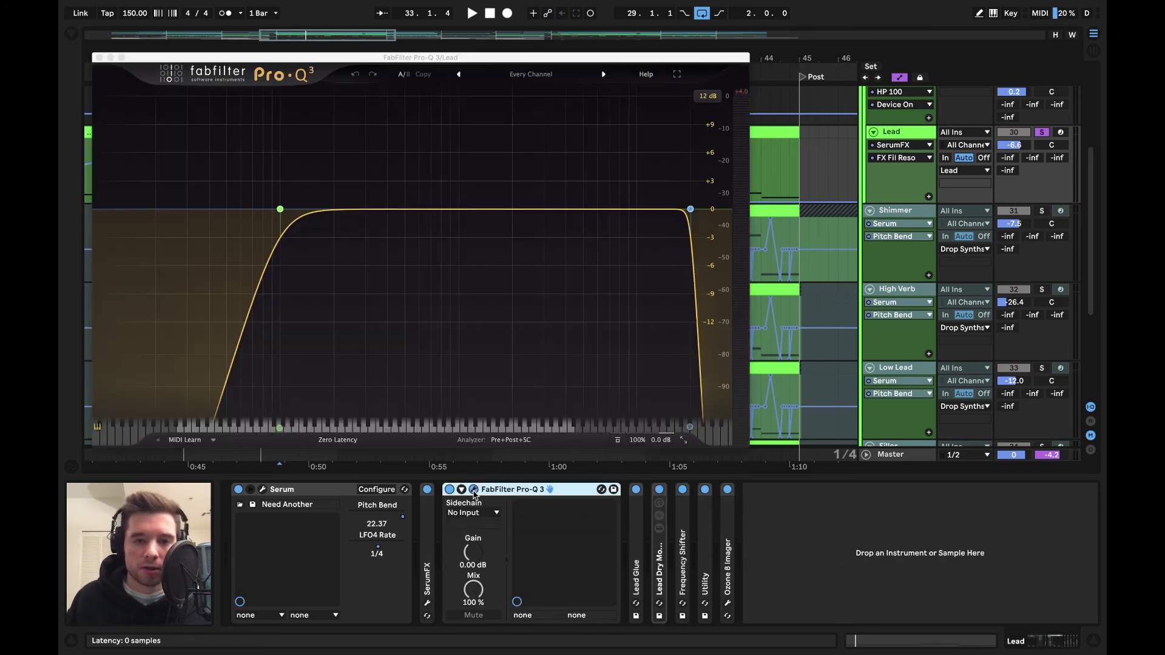
{"action": "left_click", "coordinate": [99, 57]}
{"action": "double_click", "coordinate": [550, 490]}
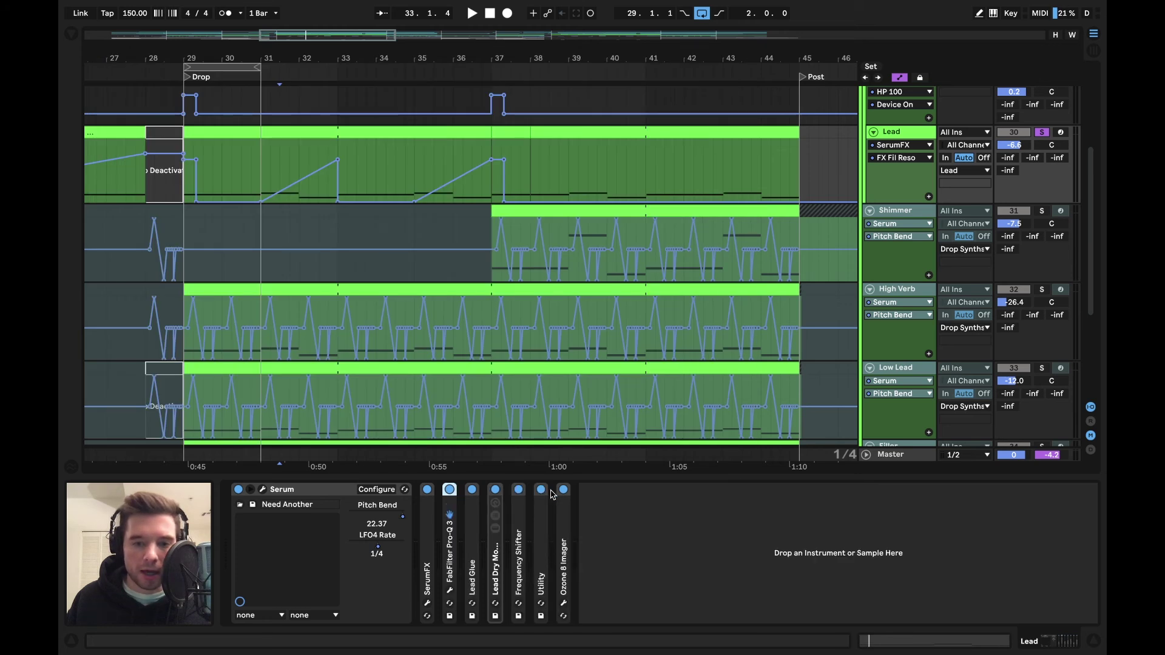
{"action": "double_click", "coordinate": [477, 548]}
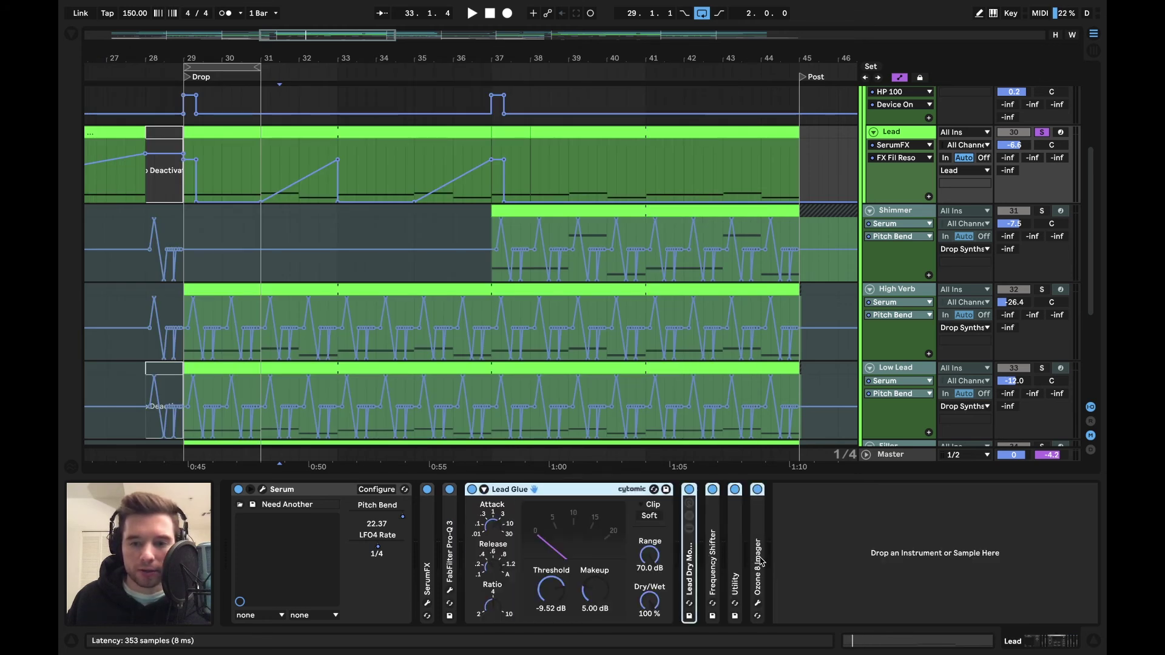
Step: Expand the Lead Dry Mono Wet rack, show the Wet chain's volume automation, and play it from the start of Drop
{"action": "right_click", "coordinate": [689, 555]}
{"action": "left_click", "coordinate": [728, 479]}
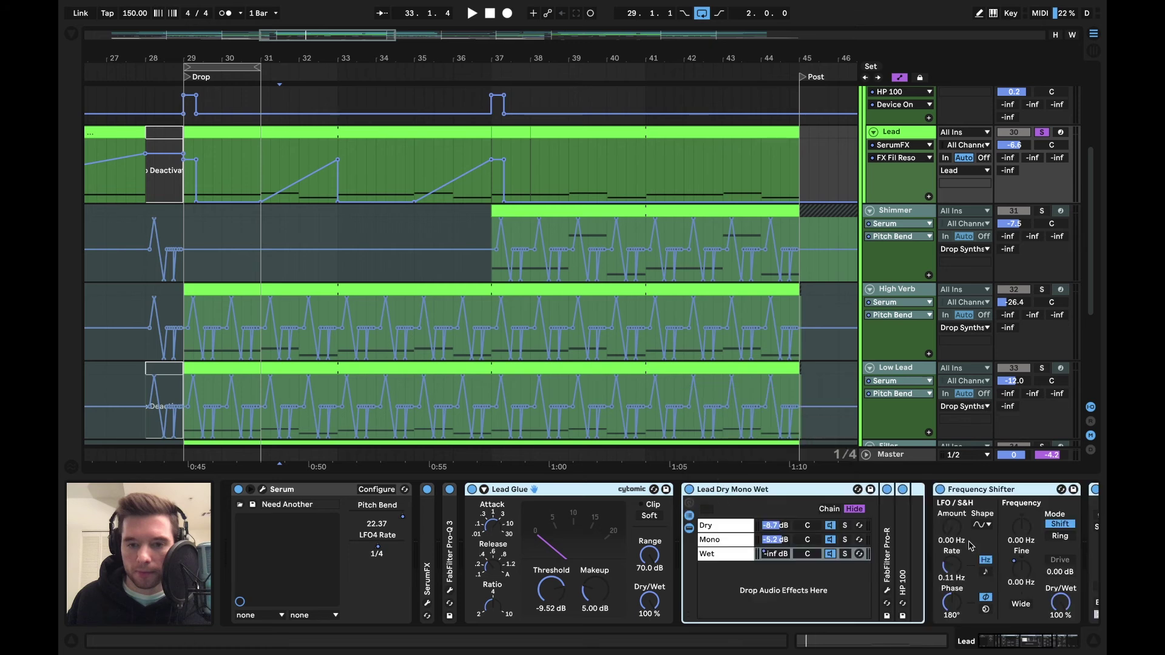
{"action": "left_click", "coordinate": [766, 554]}
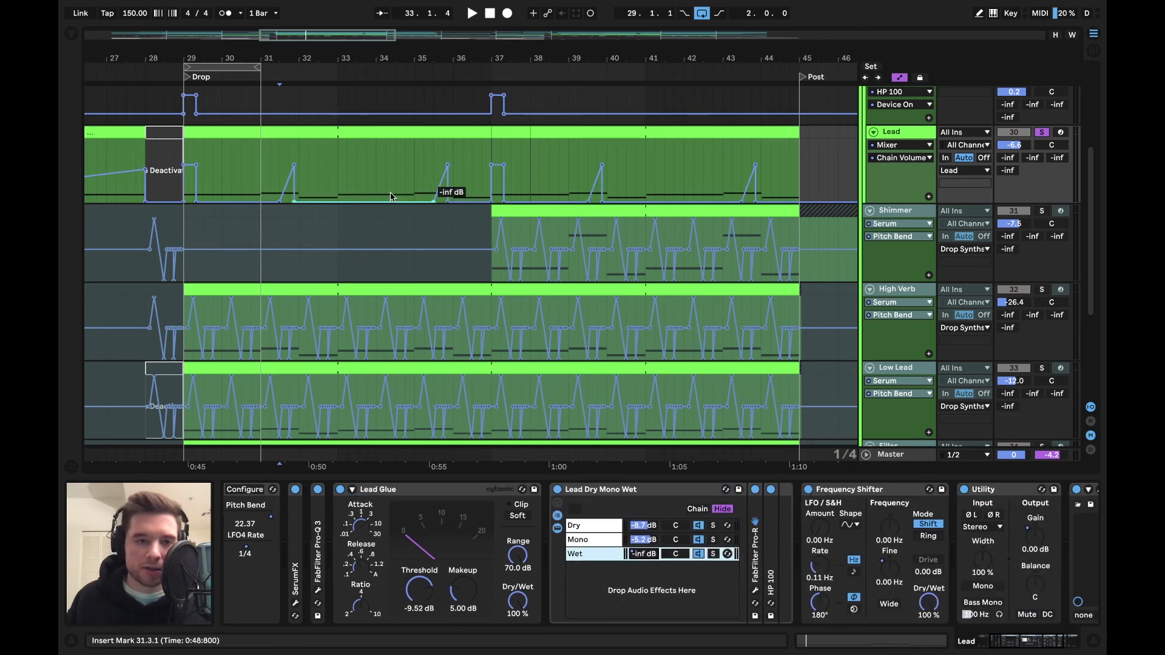
{"action": "left_click", "coordinate": [185, 149]}
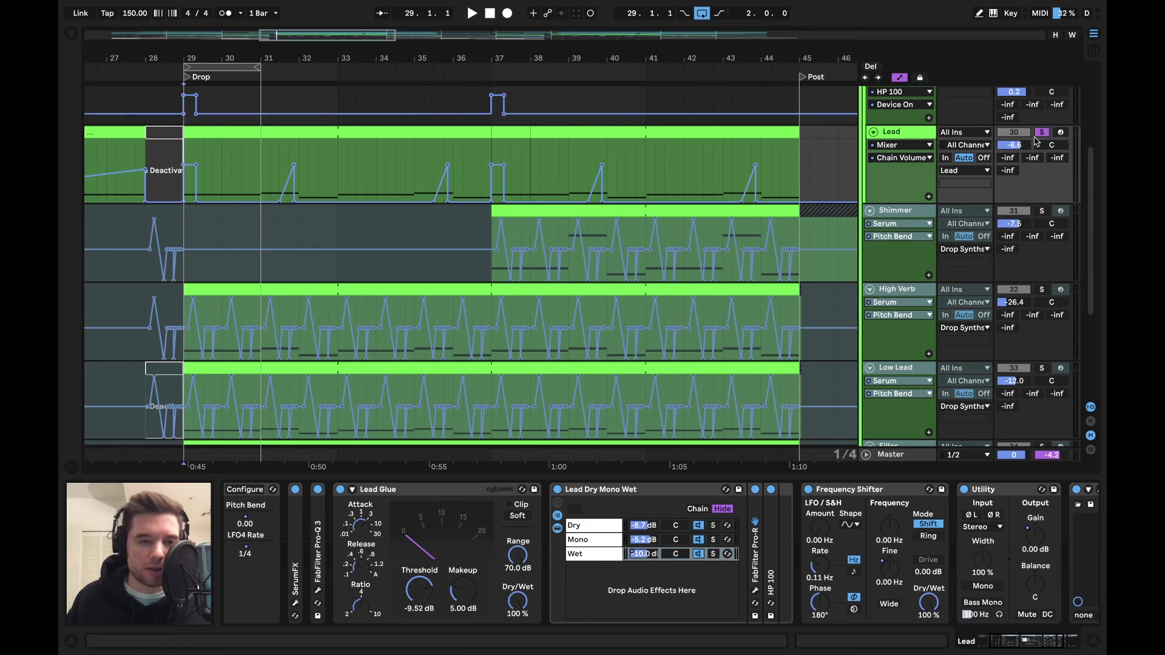
{"action": "key", "text": "space"}
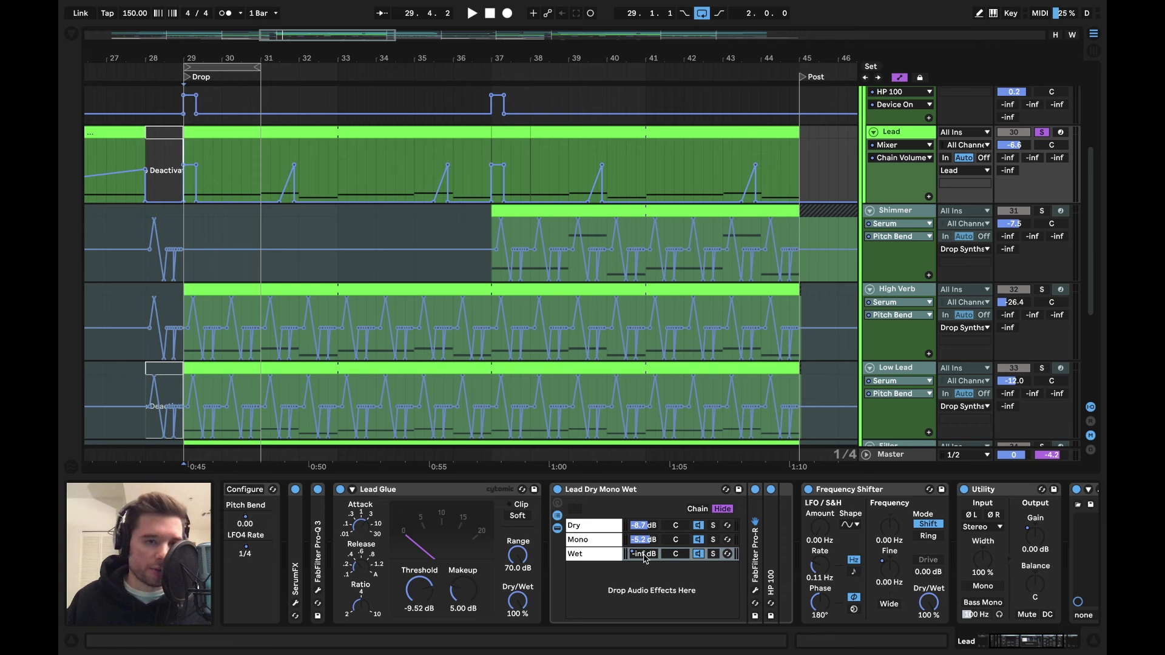
{"action": "scroll", "coordinate": [646, 558], "scroll_direction": "left", "scroll_amount": 3}
{"action": "left_click", "coordinate": [659, 558]}
Step: Show the Frequency Shifter's Fine automation on the Lead and play its rises from bars 32.3, 36.3 and 40.3
{"action": "scroll", "coordinate": [659, 559], "scroll_direction": "right", "scroll_amount": 8}
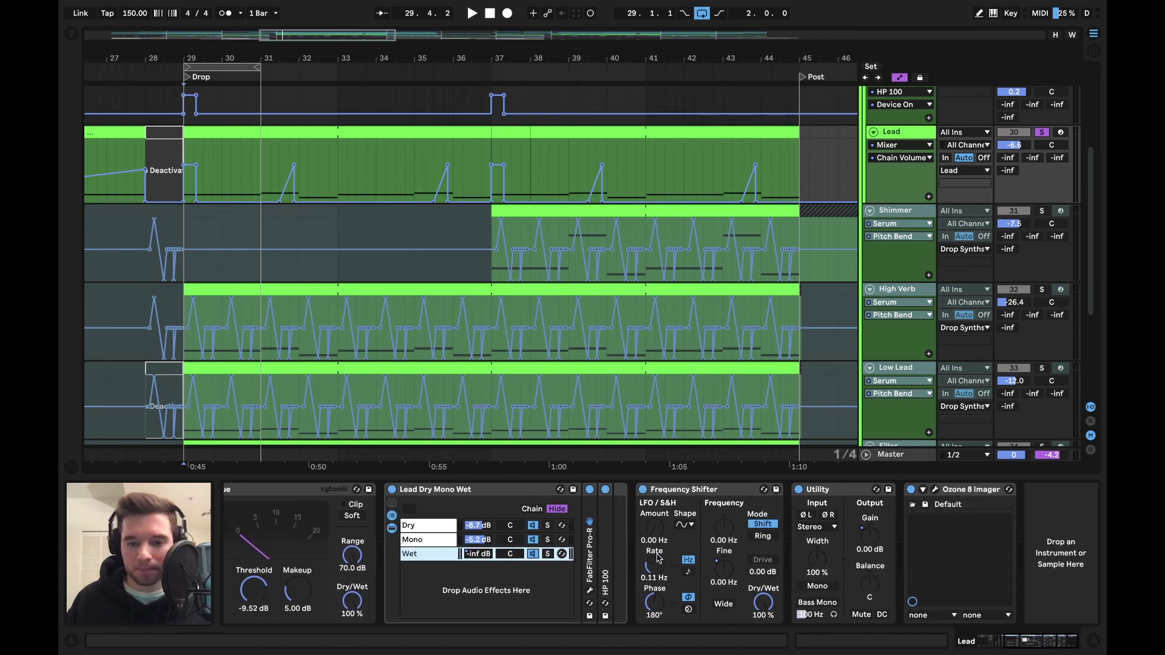
{"action": "left_click", "coordinate": [723, 574]}
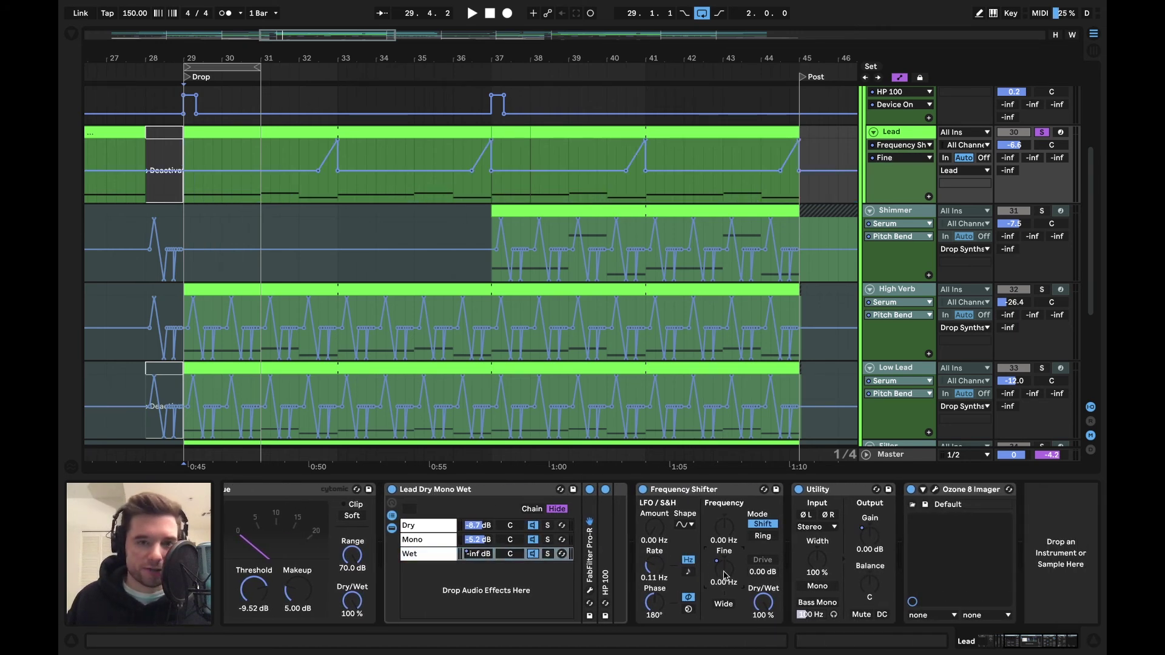
{"action": "left_click", "coordinate": [321, 204]}
{"action": "key", "text": "space"}
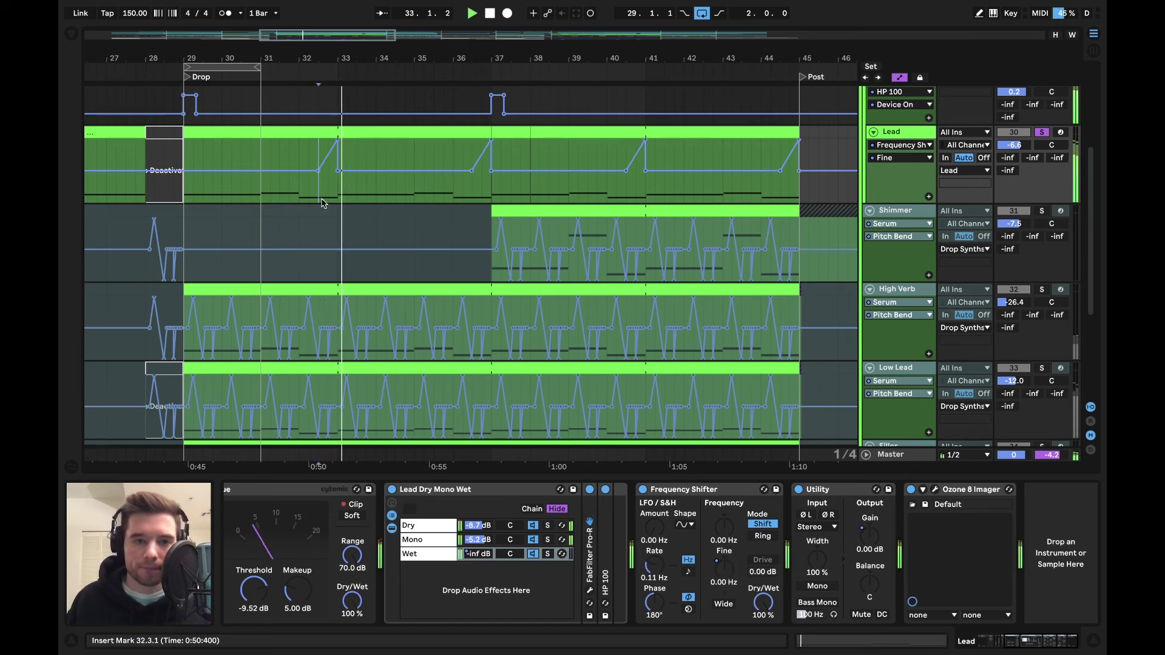
{"action": "left_click", "coordinate": [472, 195]}
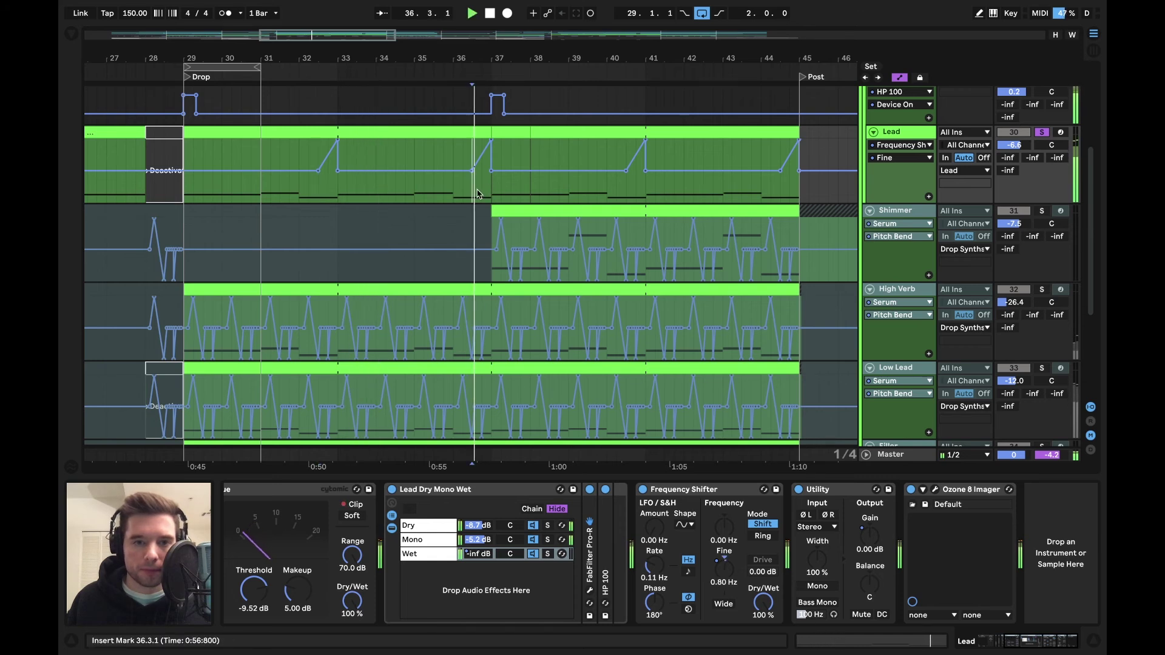
{"action": "left_click", "coordinate": [627, 197]}
{"action": "key", "text": "space"}
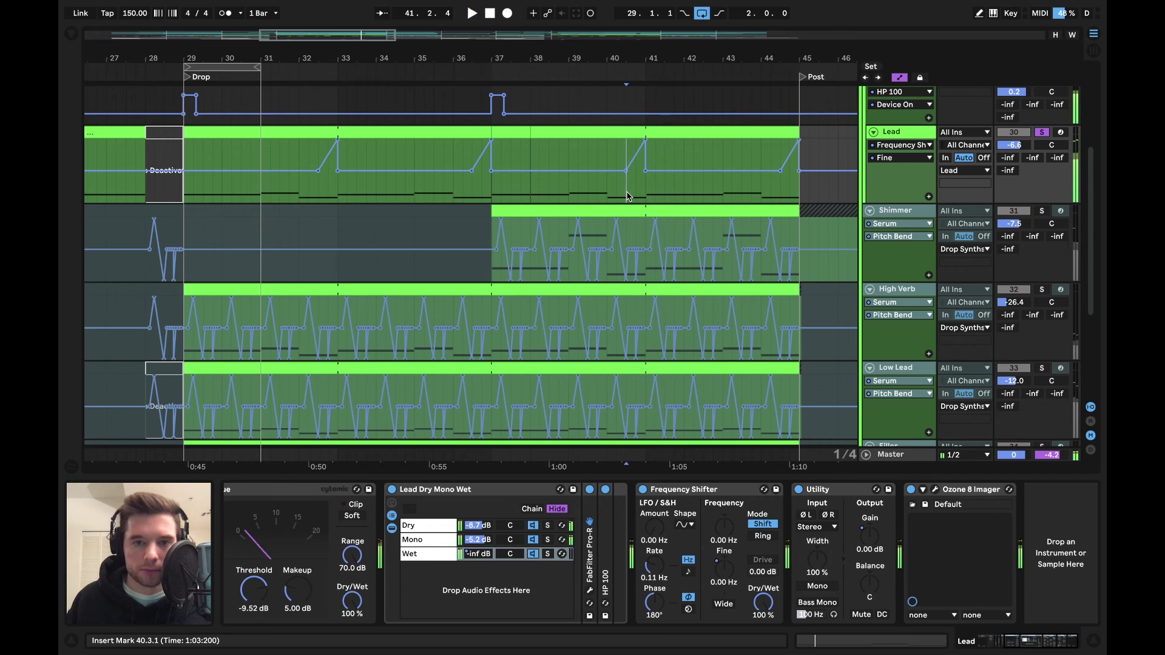
Step: Show the Lead's Utility gain automation and examine the Ozone 8 Imager's stereo width bands
{"action": "left_click", "coordinate": [870, 533]}
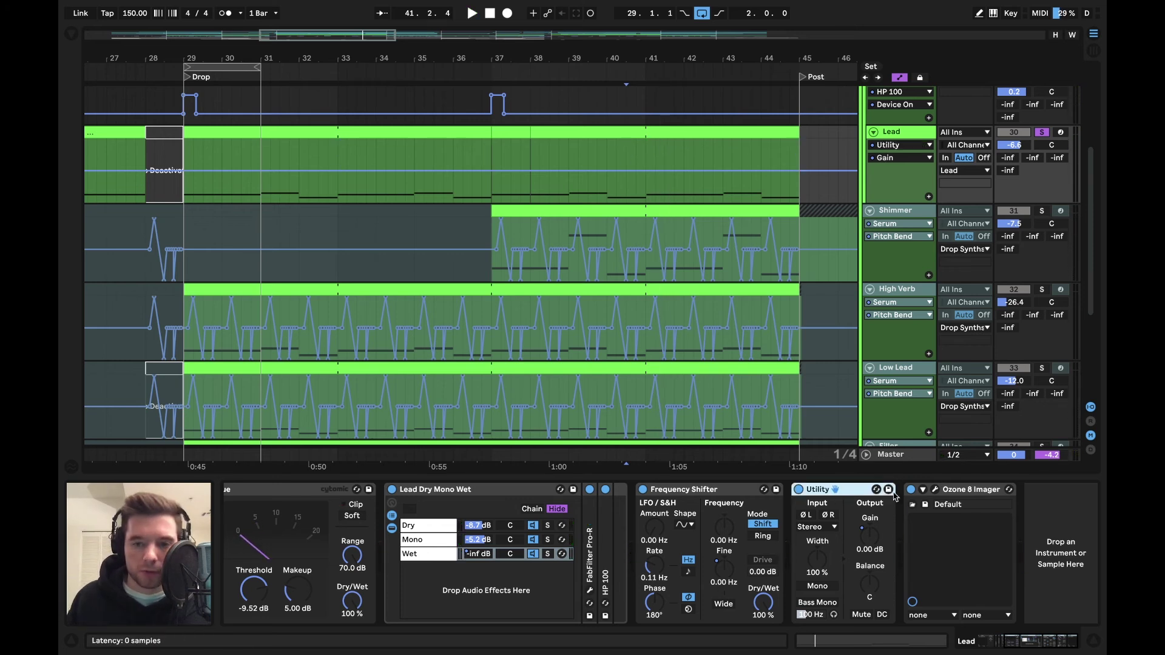
{"action": "left_click", "coordinate": [878, 537]}
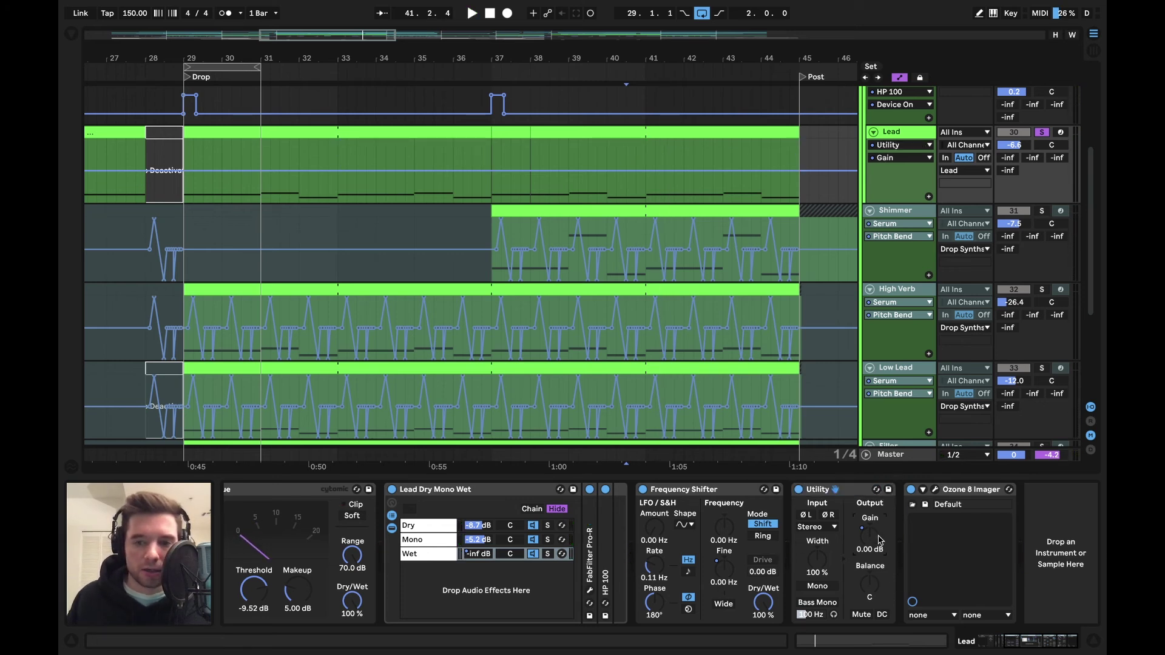
{"action": "left_click", "coordinate": [935, 491]}
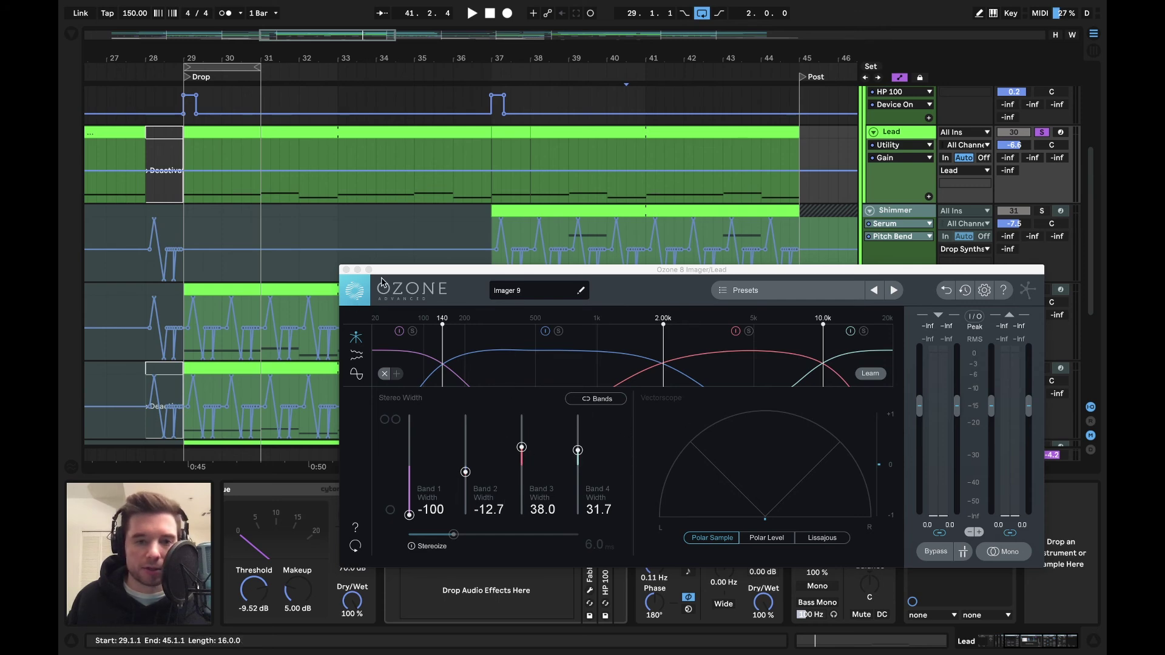
{"action": "left_click", "coordinate": [346, 269]}
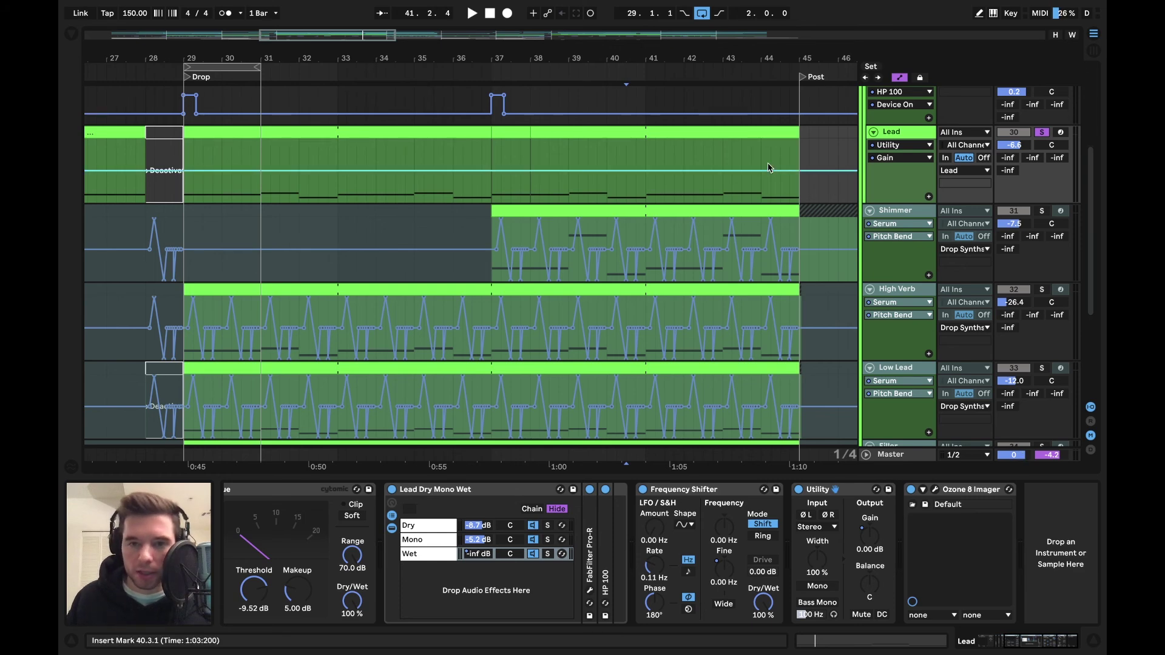
Step: Solo and unfreeze the Shimmer track, and expand its Serum and +12 Pitch devices
{"action": "left_click", "coordinate": [643, 211]}
{"action": "scroll", "coordinate": [643, 211], "scroll_direction": "down", "scroll_amount": 2}
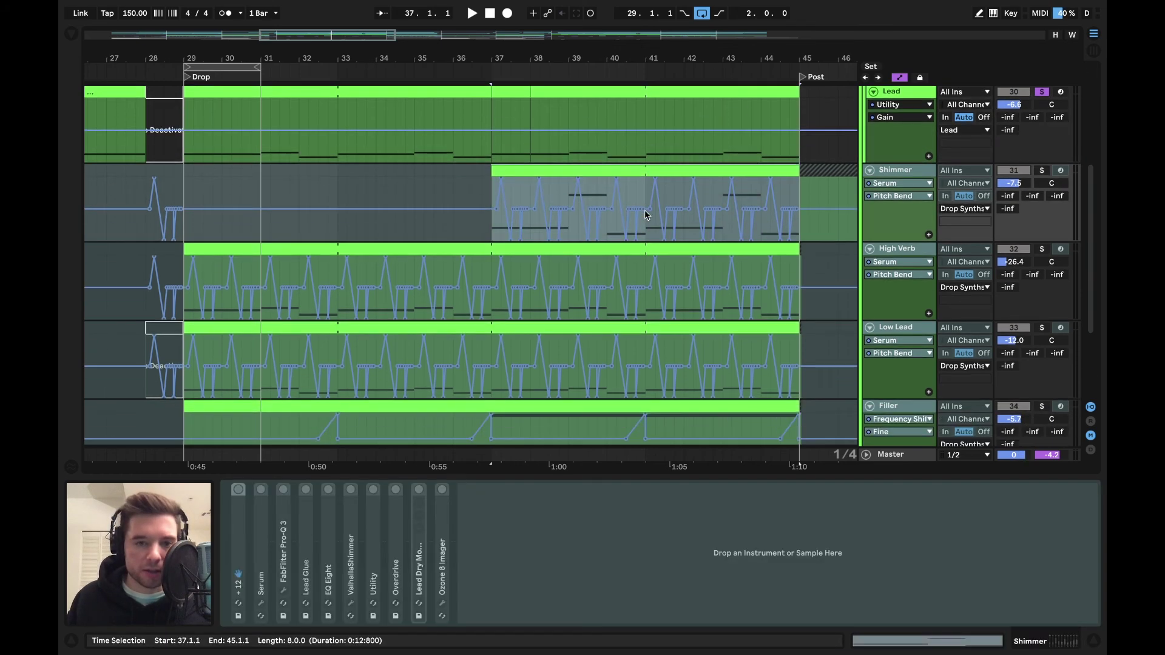
{"action": "left_click", "coordinate": [1041, 172]}
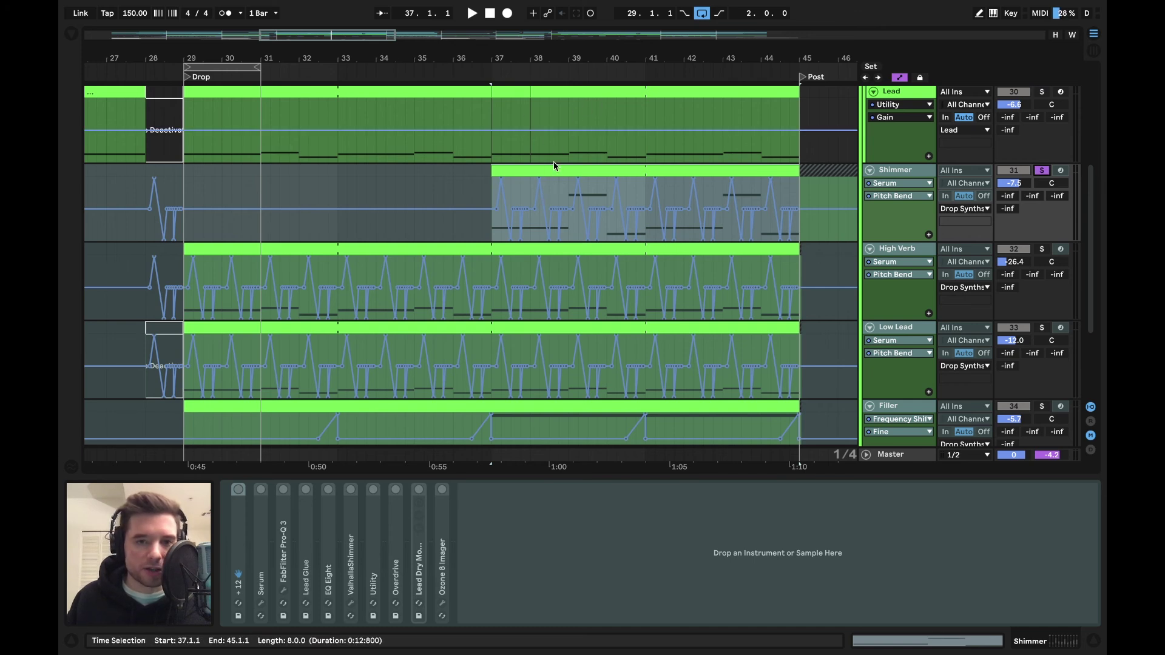
{"action": "right_click", "coordinate": [889, 172]}
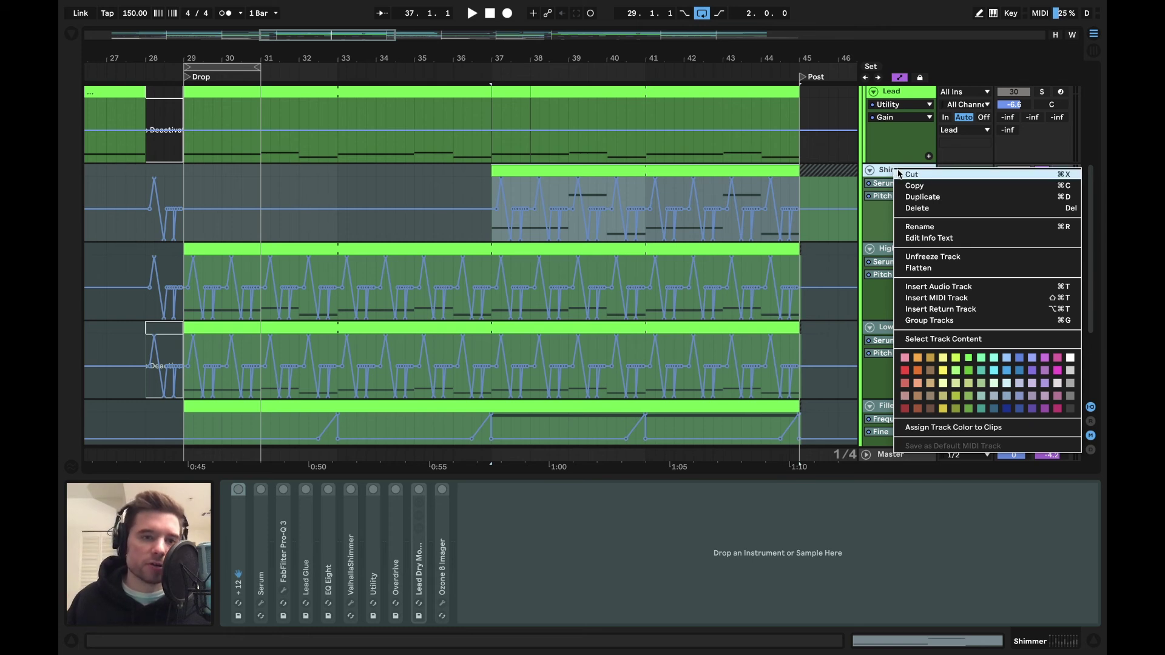
{"action": "left_click", "coordinate": [933, 257]}
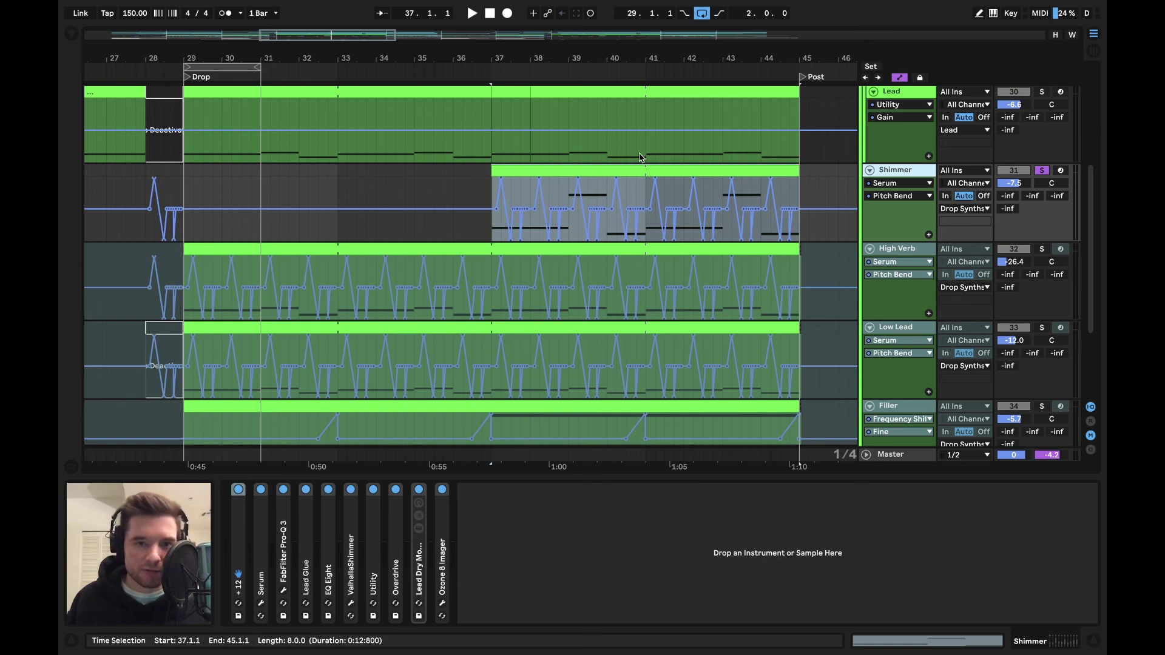
{"action": "double_click", "coordinate": [263, 552]}
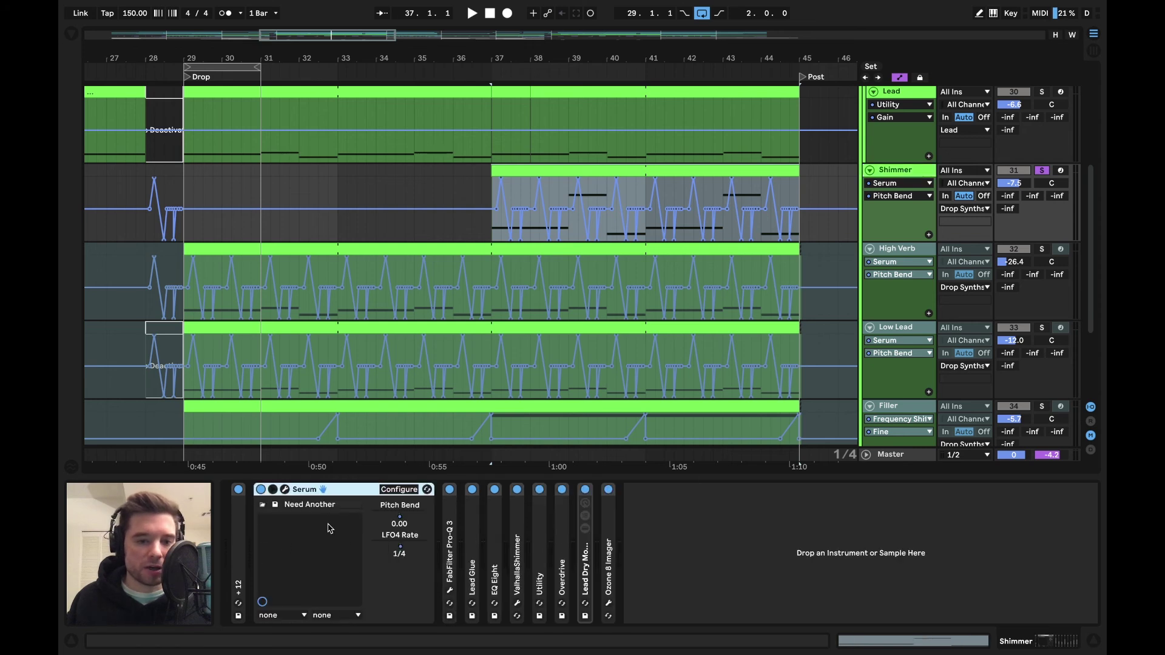
{"action": "double_click", "coordinate": [242, 538]}
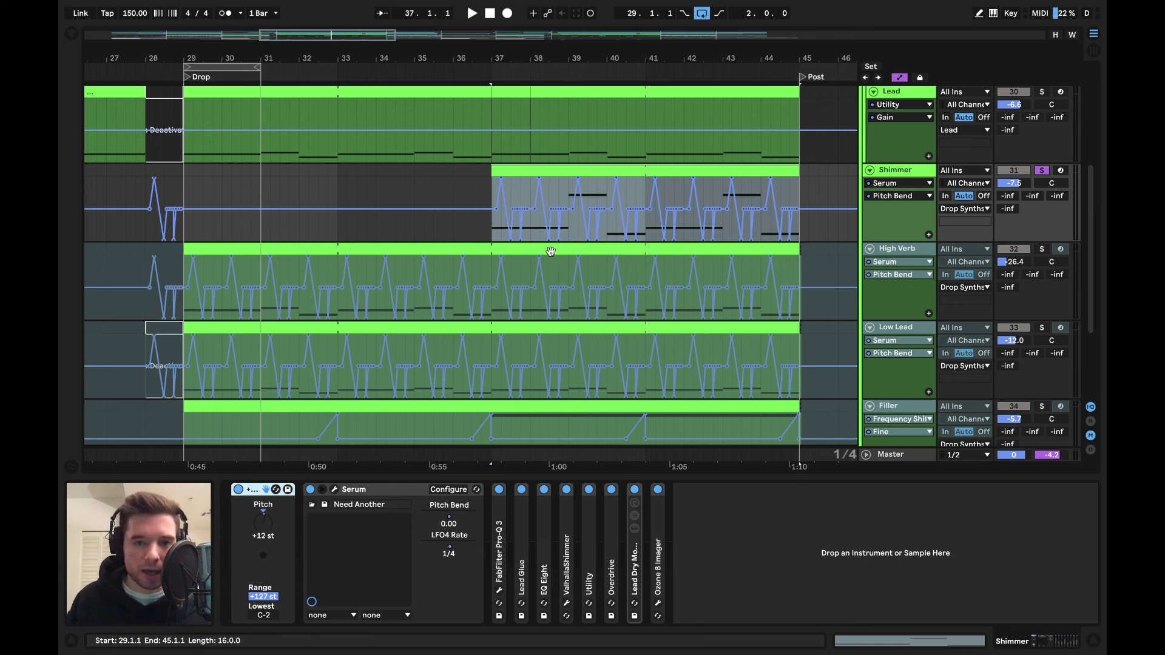
Step: Show the Shimmer clip's MIDI notes folded to the used pitches, examine the chord voicings, and return to the device chain
{"action": "key", "text": "shift+Tab"}
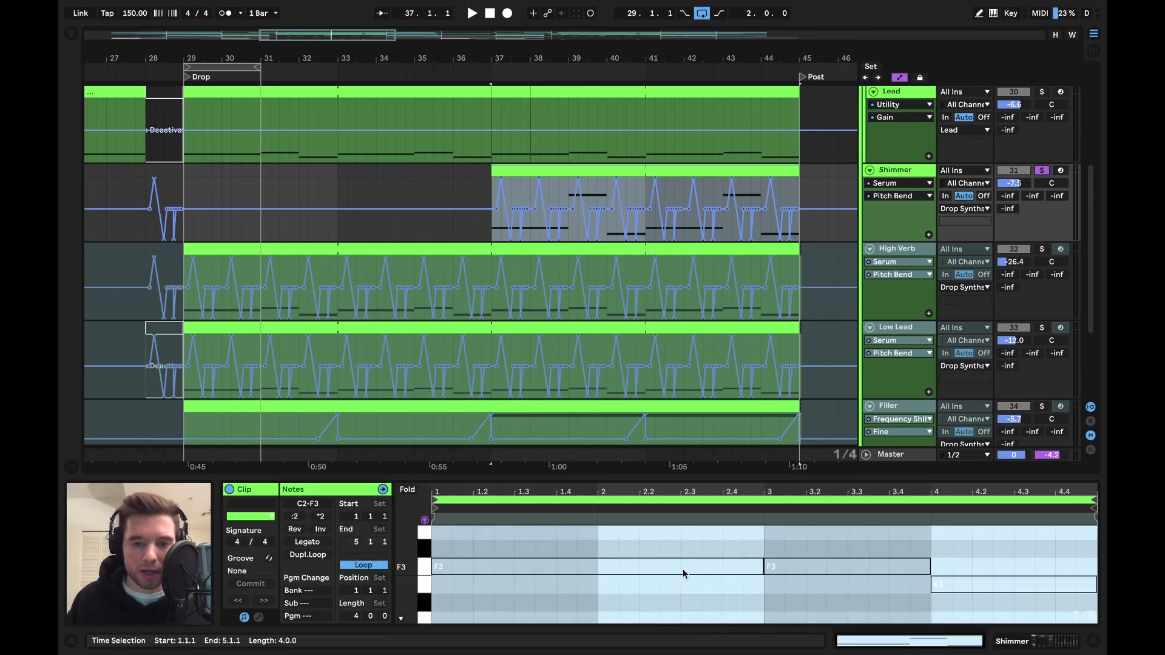
{"action": "left_click", "coordinate": [407, 490]}
{"action": "scroll", "coordinate": [970, 595], "scroll_direction": "down", "scroll_amount": 2}
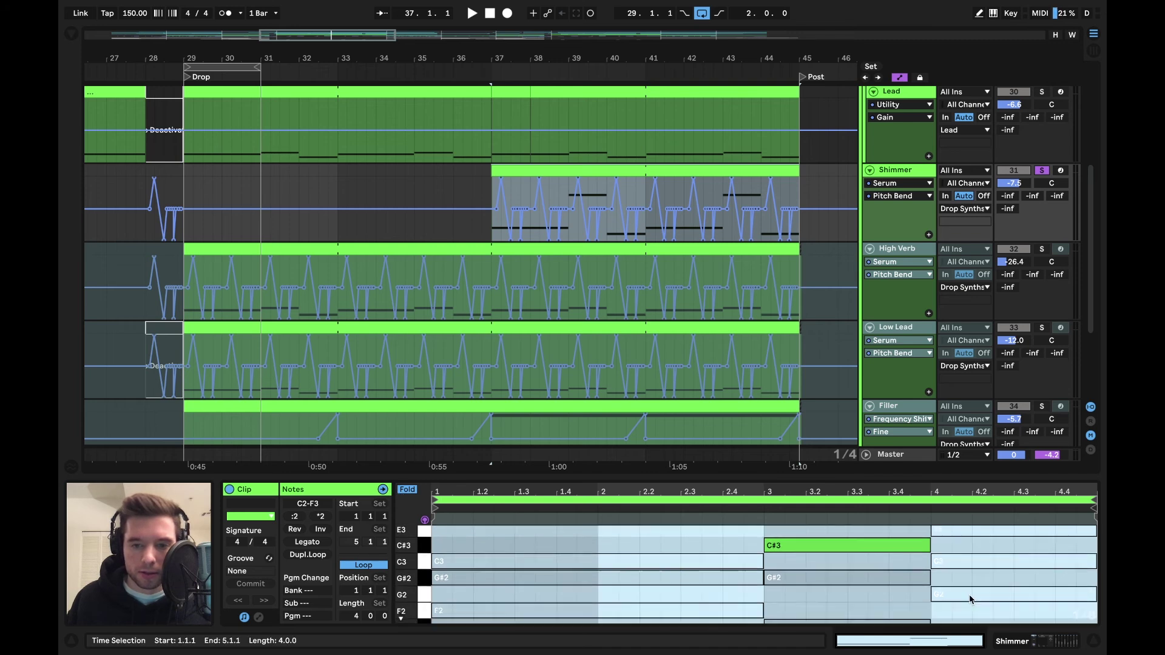
{"action": "scroll", "coordinate": [838, 559], "scroll_direction": "down", "scroll_amount": 2}
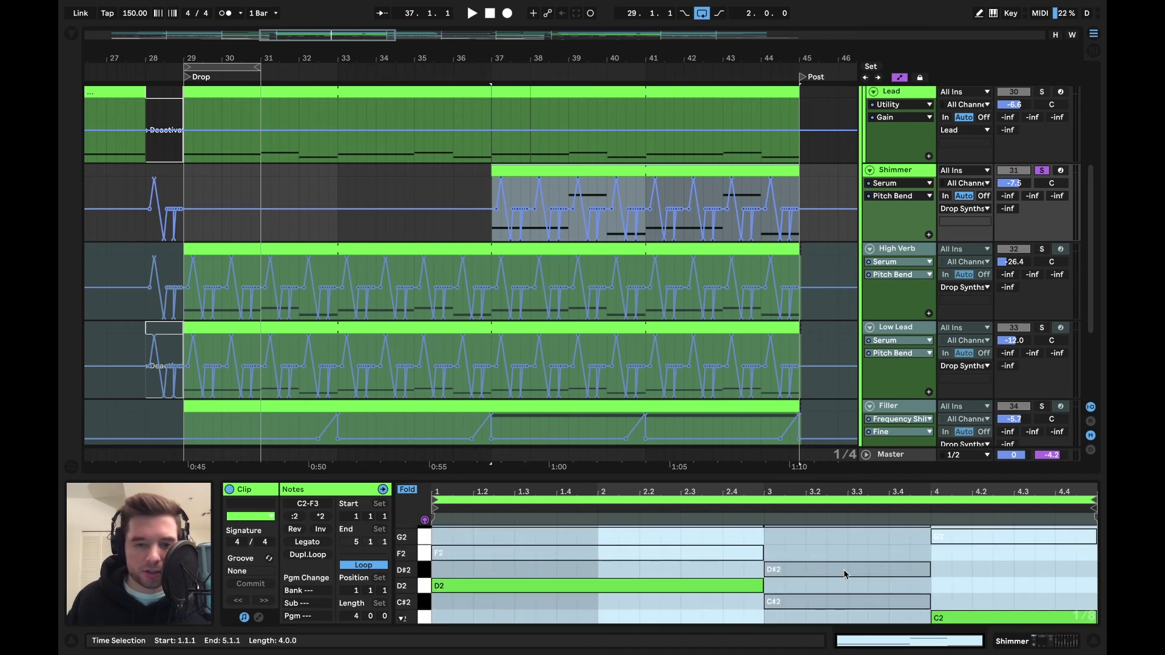
{"action": "scroll", "coordinate": [790, 573], "scroll_direction": "up", "scroll_amount": 4}
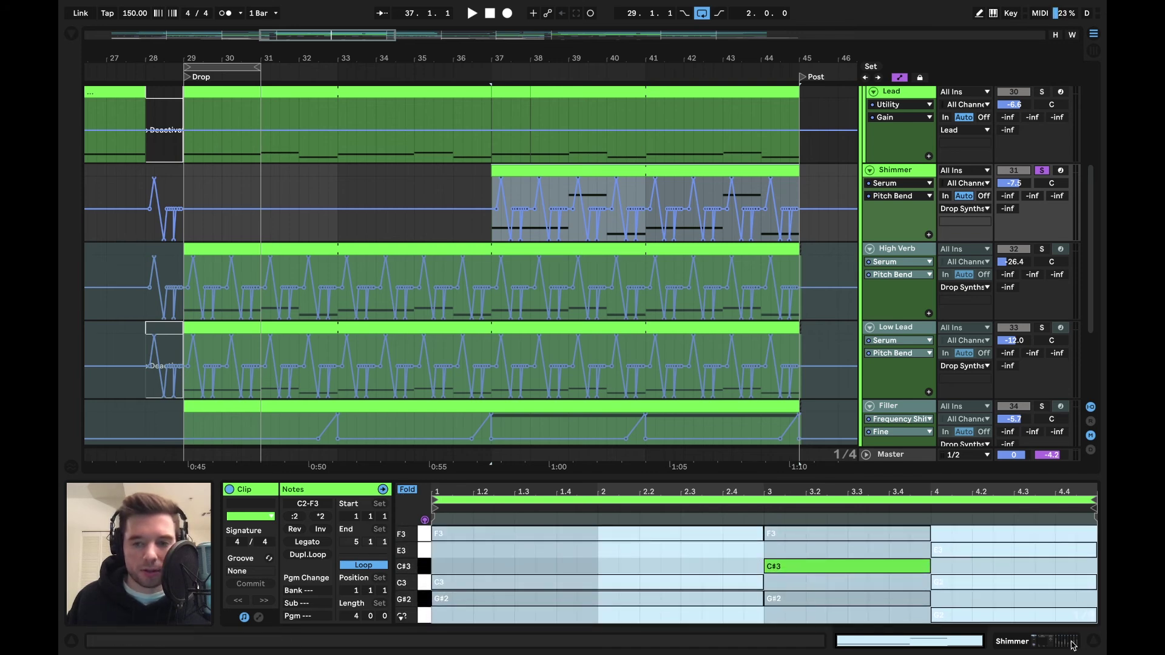
{"action": "key", "text": "shift+Tab"}
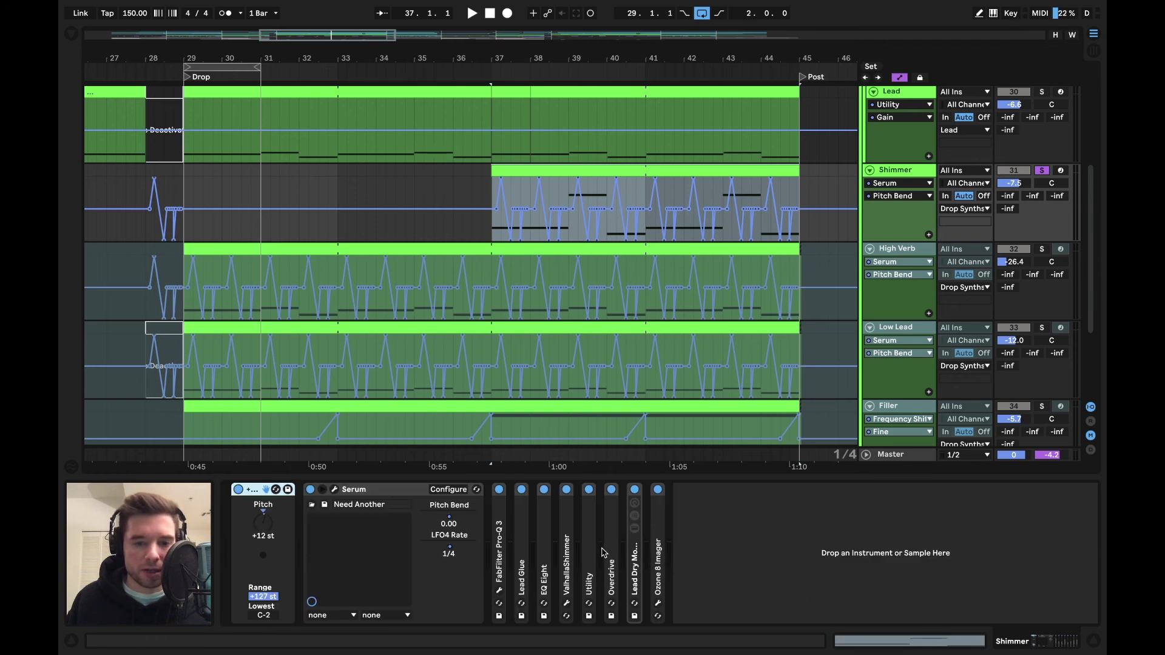
Step: Expand the Shimmer's ValhallaShimmer device, open its plug-in window, and move that window clear of the Shimmer clip
{"action": "left_click", "coordinate": [573, 540]}
{"action": "double_click", "coordinate": [566, 539]}
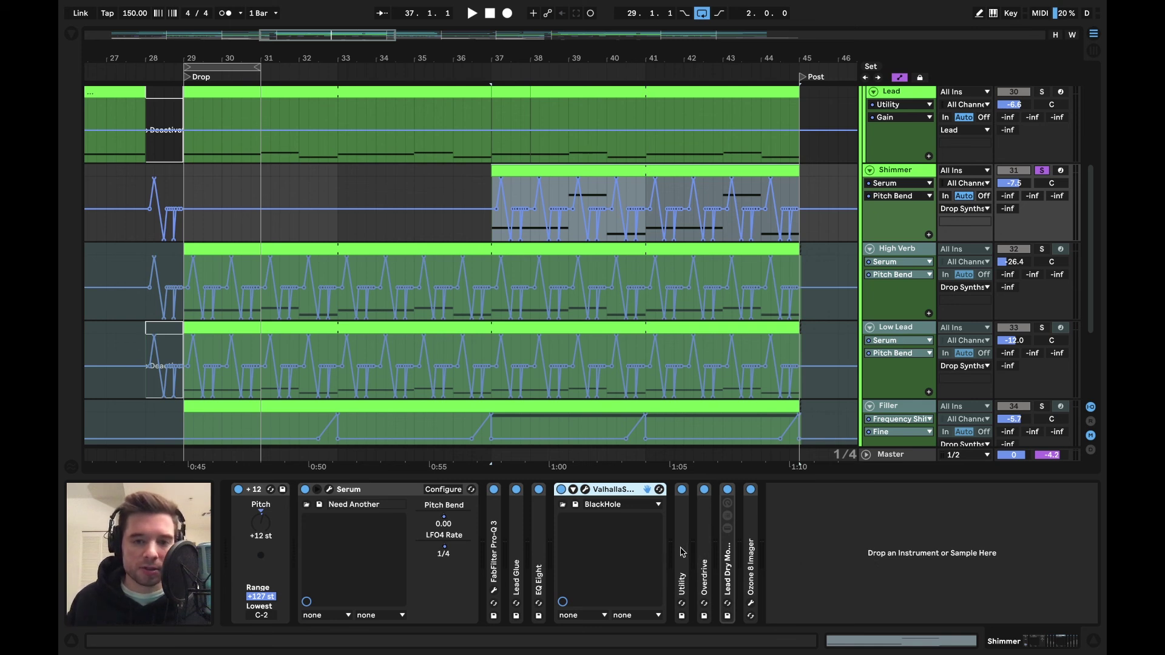
{"action": "left_click", "coordinate": [586, 490]}
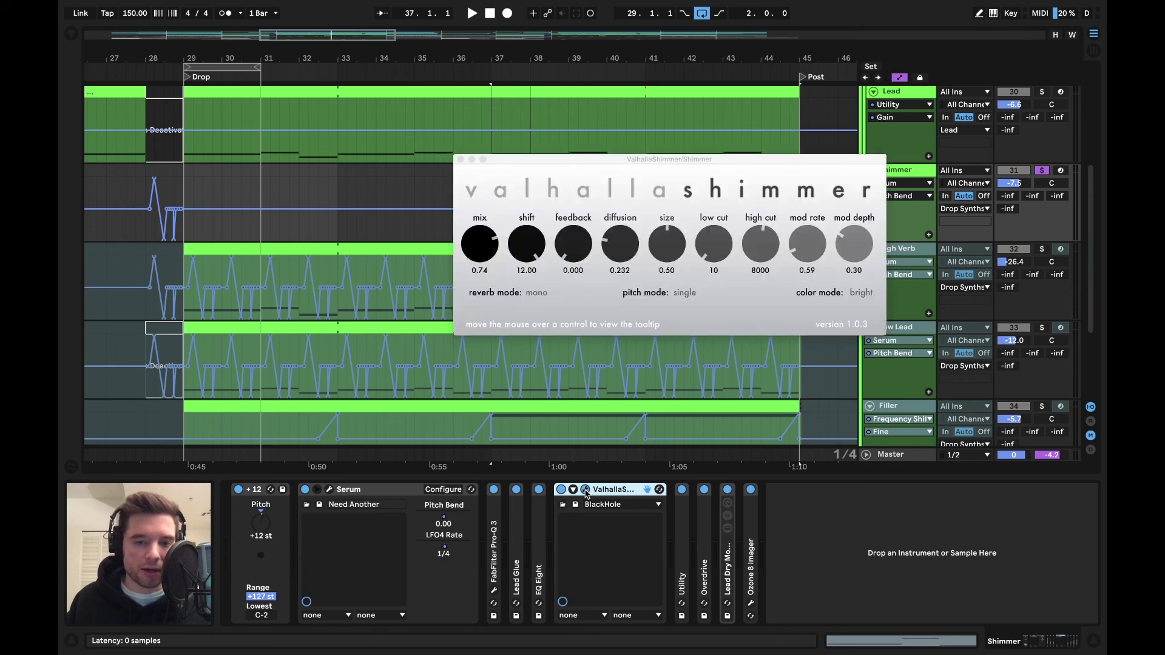
{"action": "left_click_drag", "start_coordinate": [607, 159], "coordinate": [782, 369]}
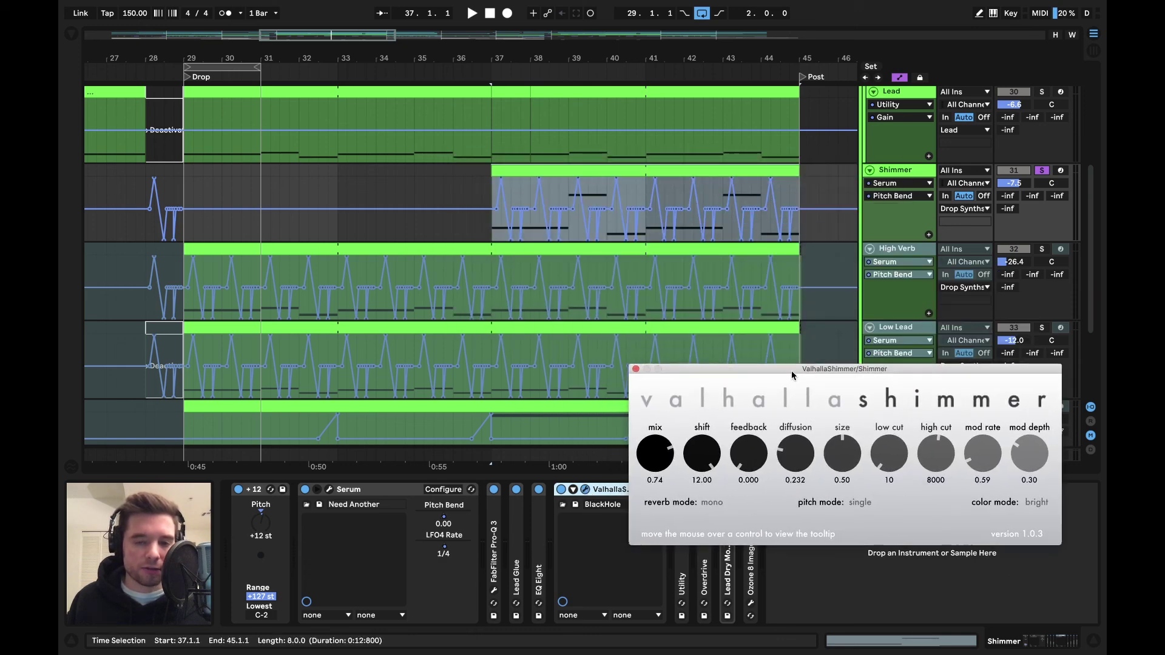
{"action": "left_click", "coordinate": [751, 239]}
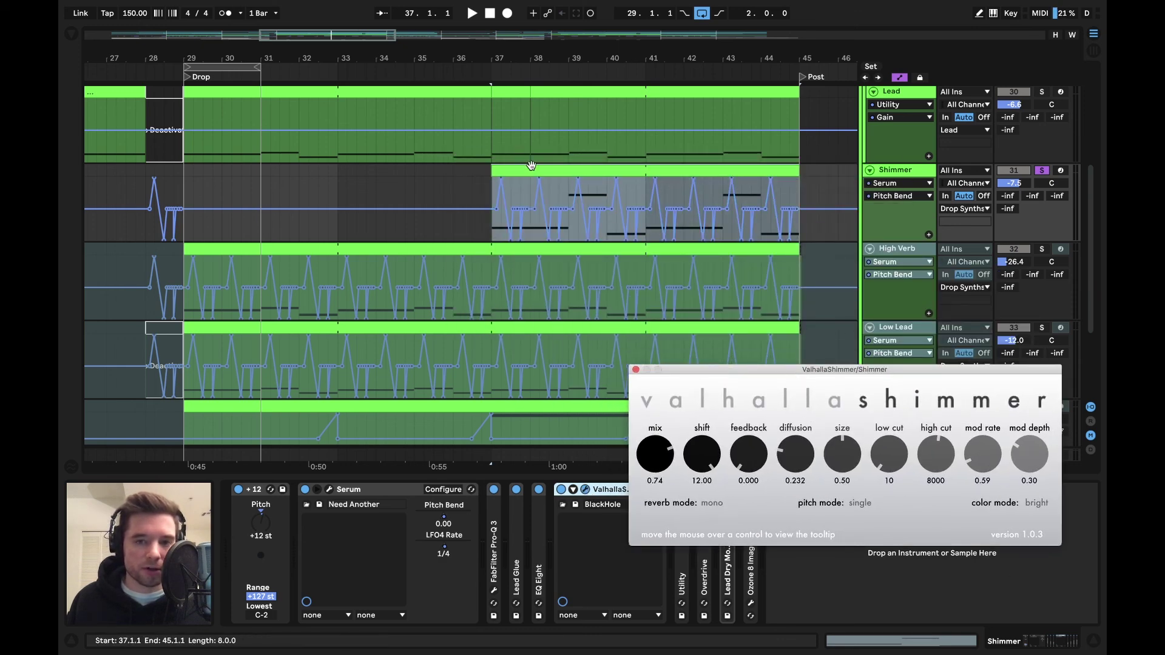
Step: Play the soloed Shimmer from bar 37, comparing its sound with ValhallaShimmer switched off and on
{"action": "left_click", "coordinate": [560, 492]}
{"action": "key", "text": "space"}
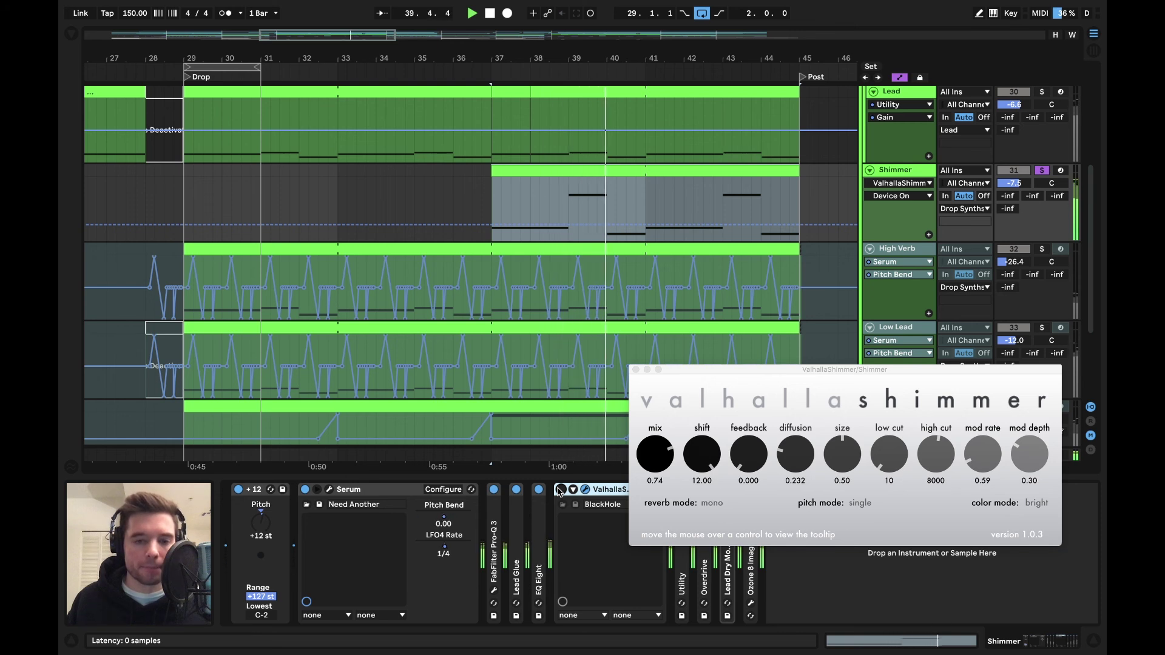
{"action": "key", "text": "space"}
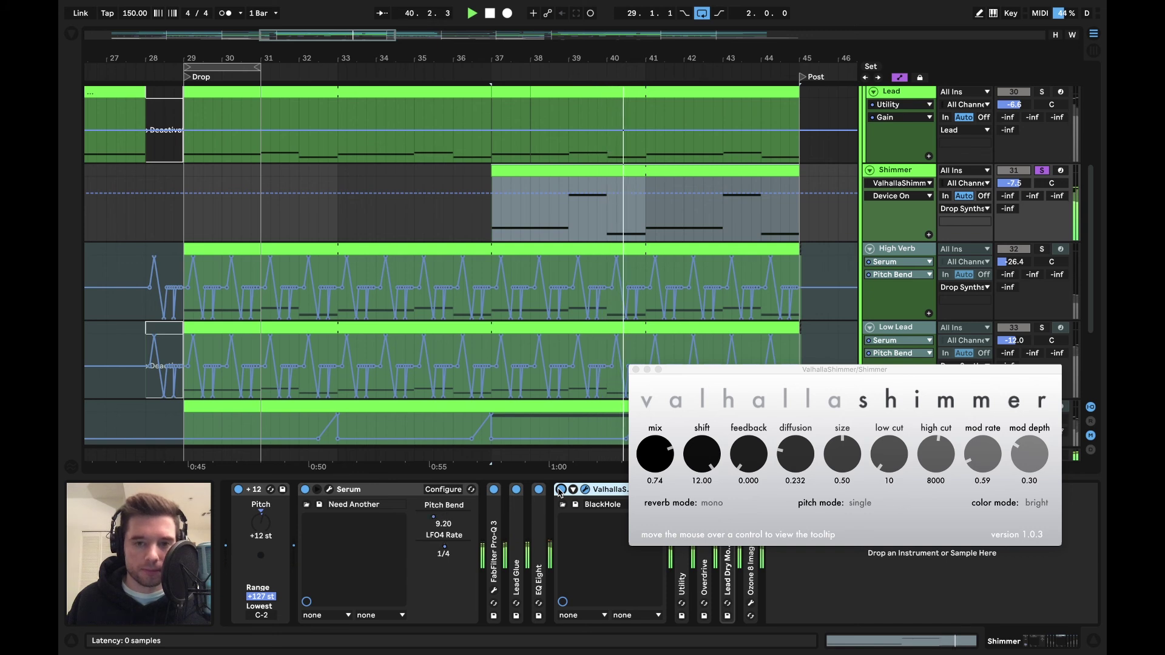
{"action": "key", "text": "space"}
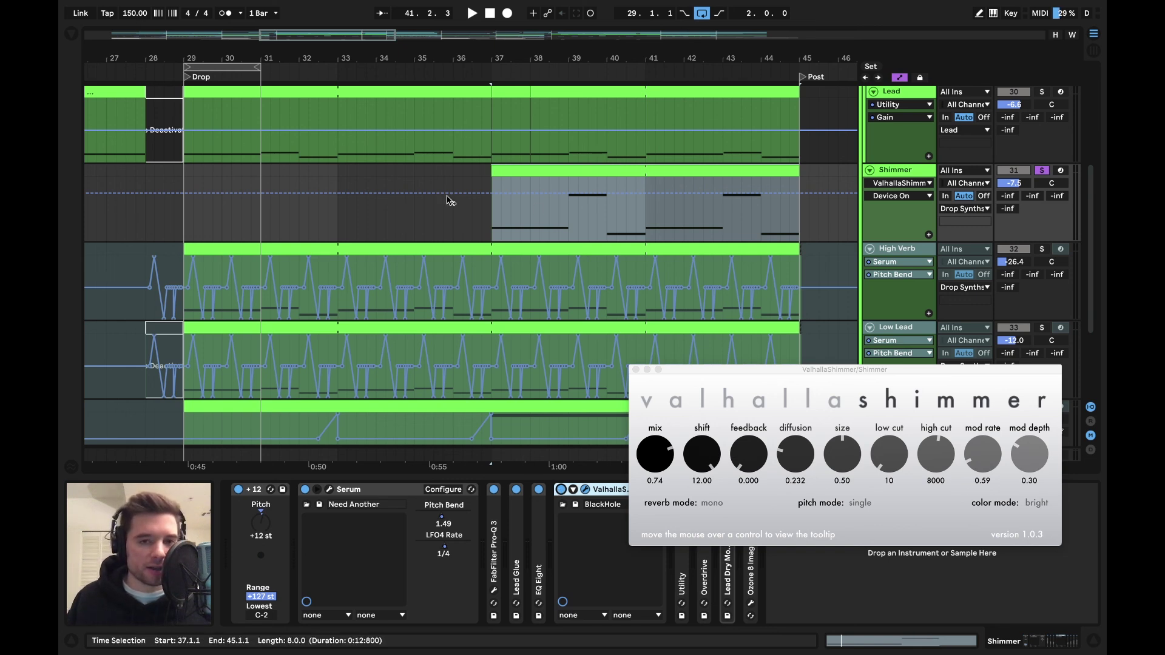
Step: Unsolo the Shimmer track and play the full mix from bar 37 through the end of Drop
{"action": "left_click", "coordinate": [1043, 173]}
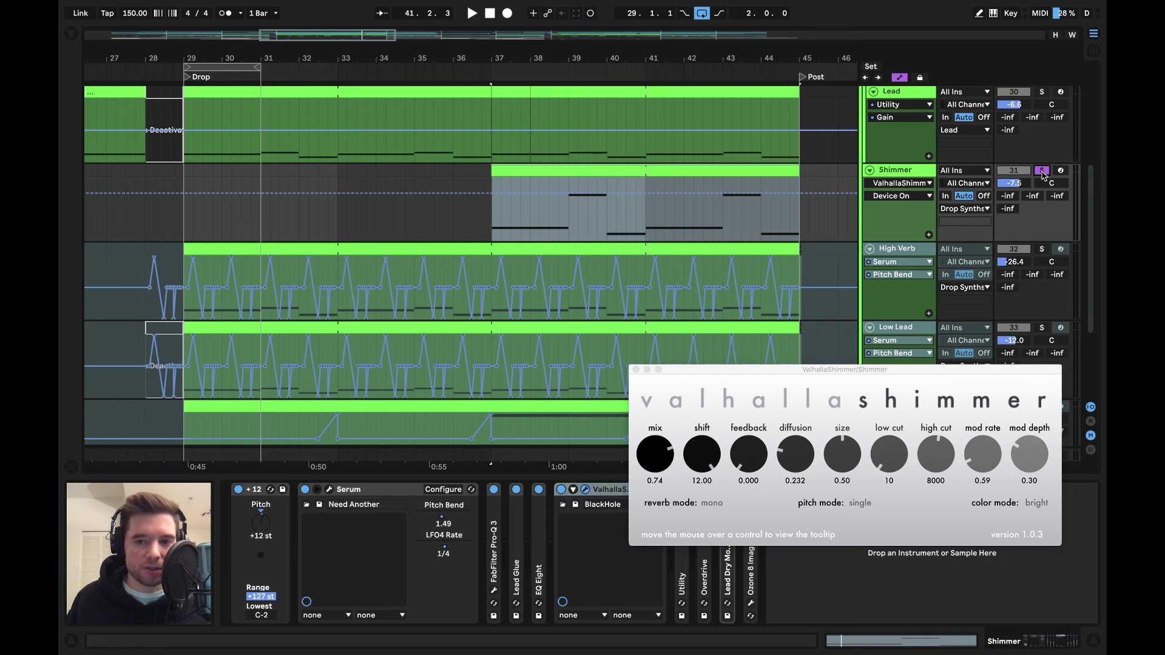
{"action": "left_click", "coordinate": [487, 232]}
{"action": "key", "text": "space"}
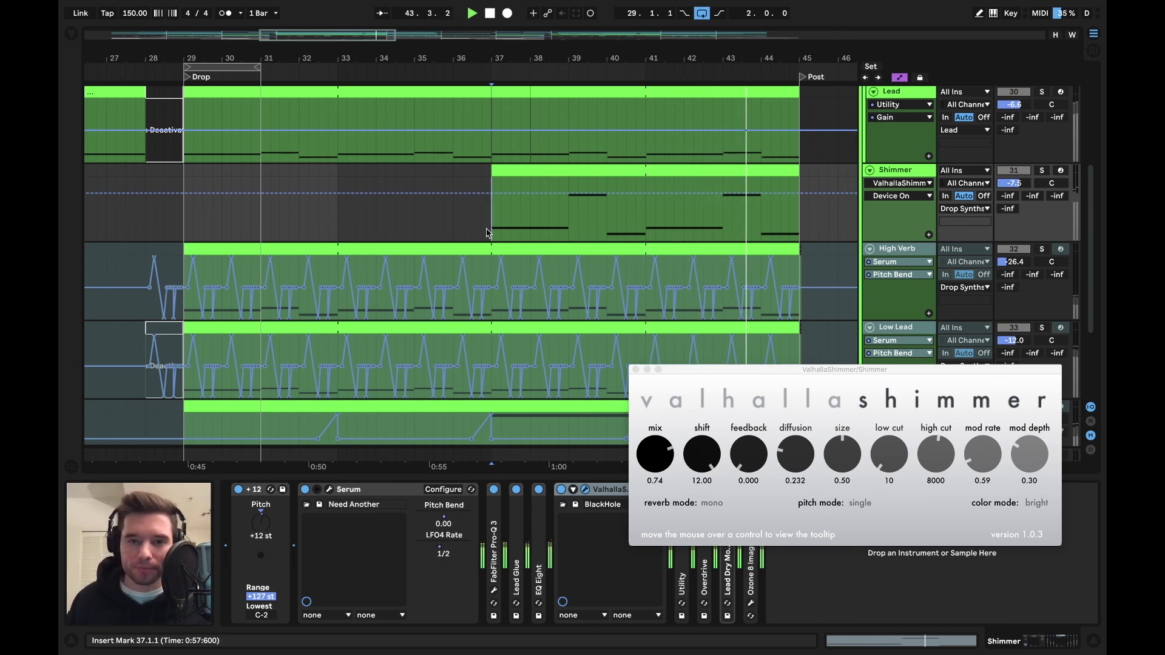
{"action": "scroll", "coordinate": [488, 232], "scroll_direction": "up", "scroll_amount": 3}
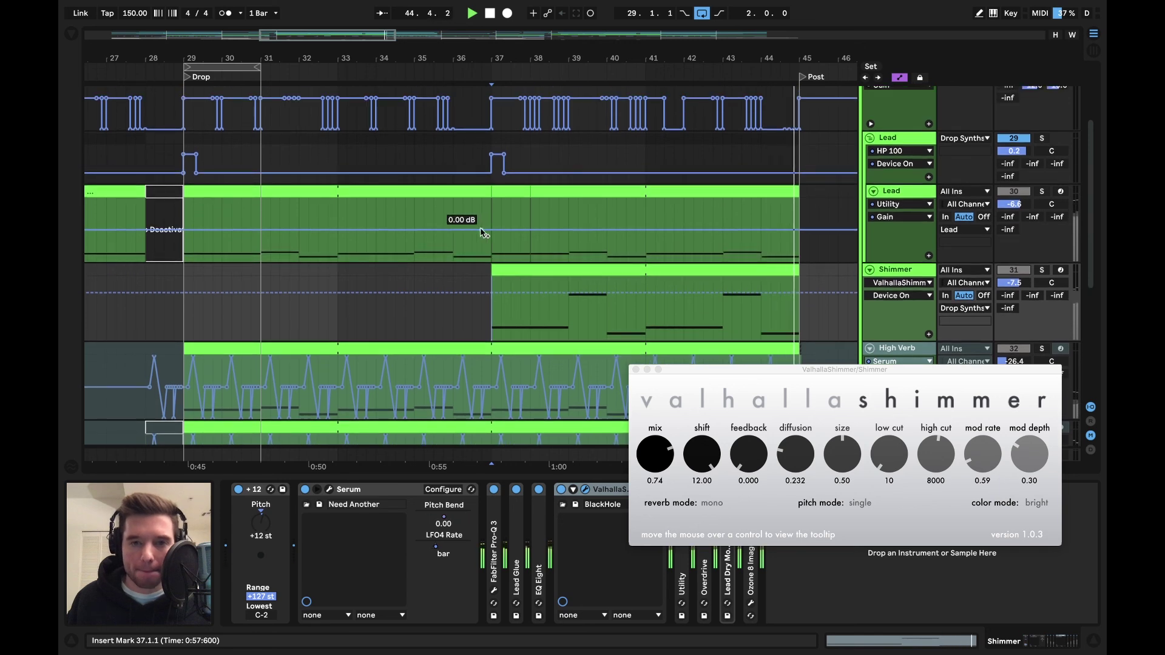
{"action": "key", "text": "space"}
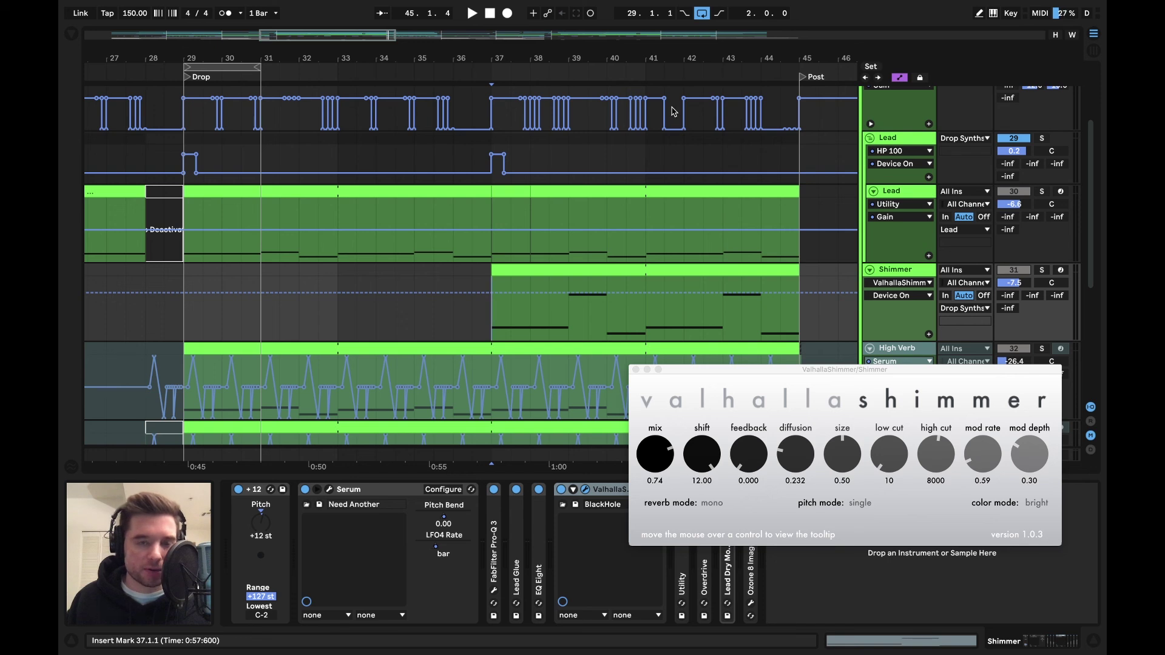
Step: Show the Drop Synths group's Utility gain automation and play the full mix from bar 41 past the start of Post
{"action": "scroll", "coordinate": [675, 112], "scroll_direction": "up", "scroll_amount": 1}
{"action": "scroll", "coordinate": [675, 113], "scroll_direction": "up", "scroll_amount": 2}
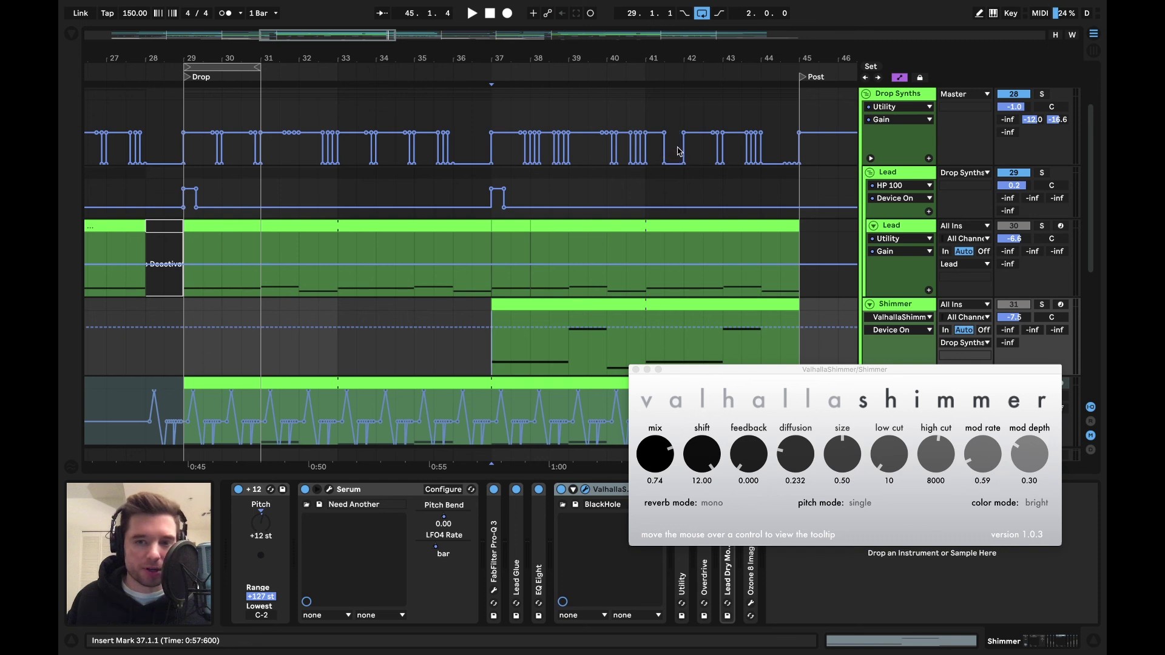
{"action": "left_click", "coordinate": [648, 115]}
{"action": "key", "text": "space"}
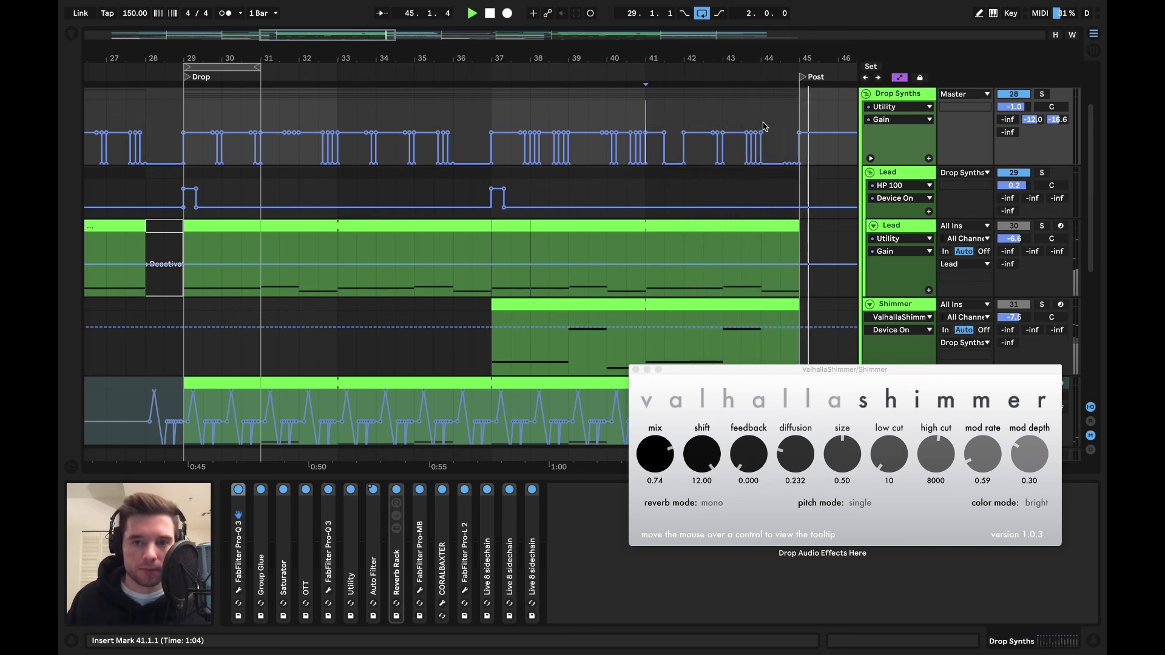
{"action": "key", "text": "space"}
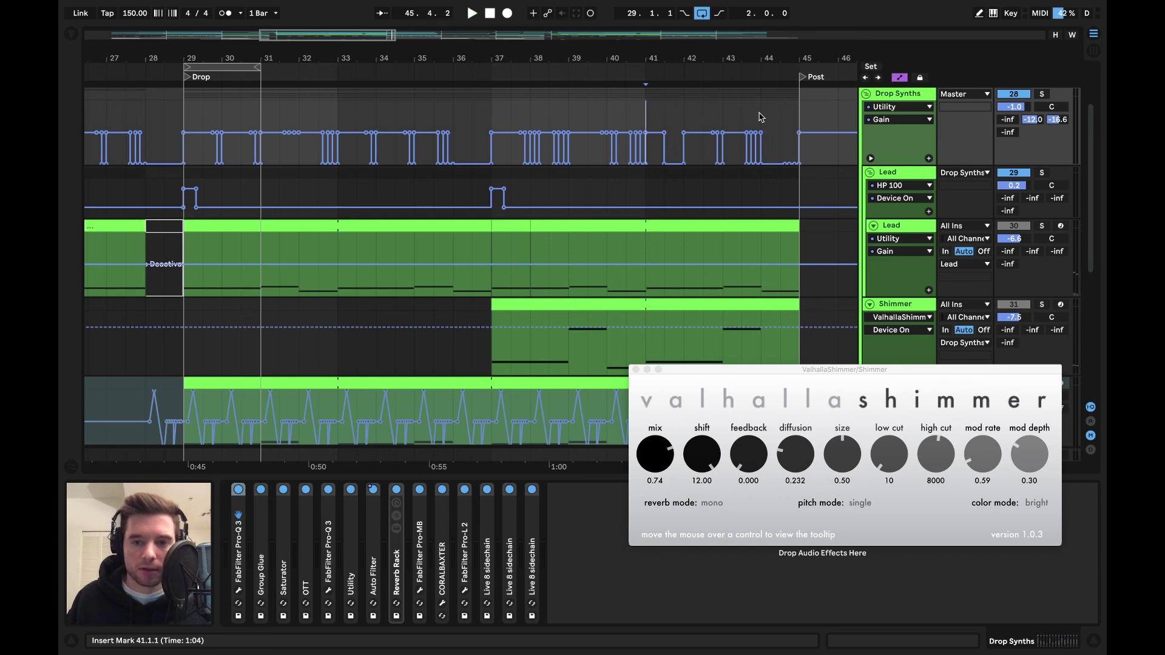
Step: Close the ValhallaShimmer window and fold the Lead group and the Shimmer track
{"action": "left_click", "coordinate": [636, 370]}
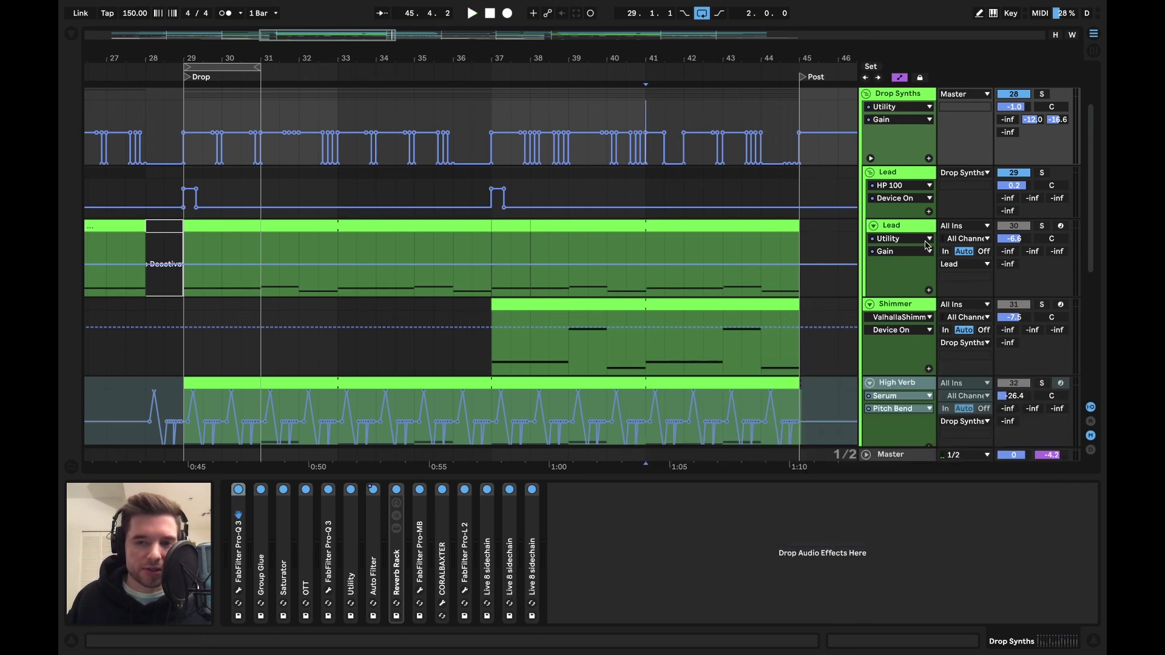
{"action": "left_click", "coordinate": [869, 172]}
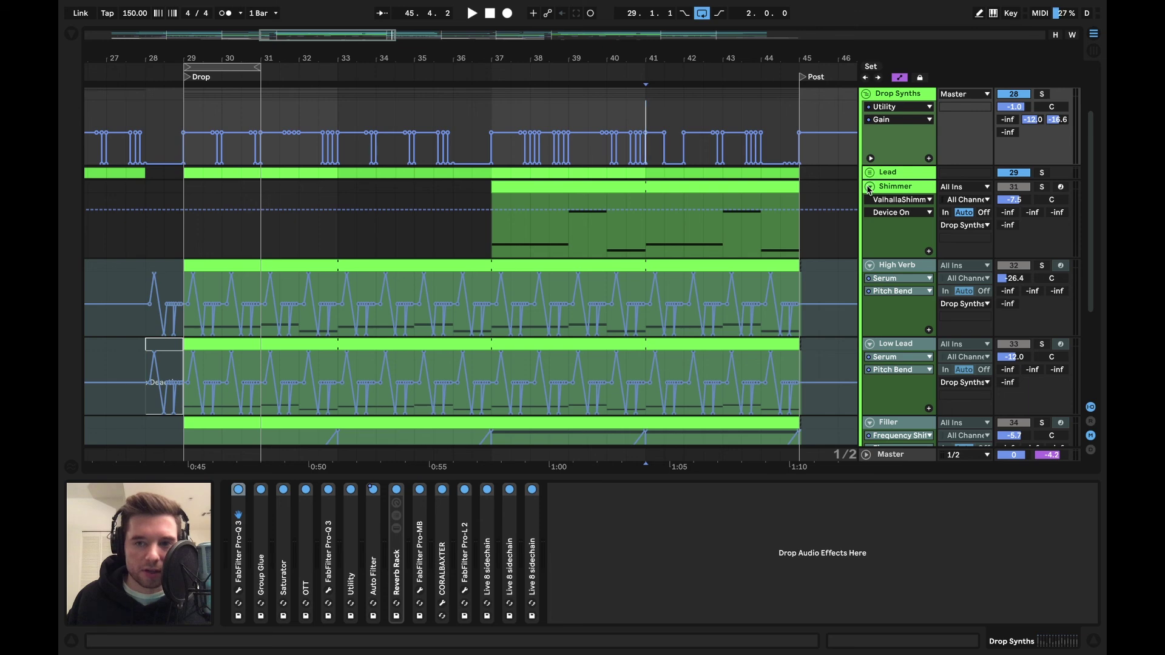
{"action": "left_click", "coordinate": [870, 187]}
{"action": "scroll", "coordinate": [872, 190], "scroll_direction": "down", "scroll_amount": 1}
{"action": "scroll", "coordinate": [872, 191], "scroll_direction": "down", "scroll_amount": 1}
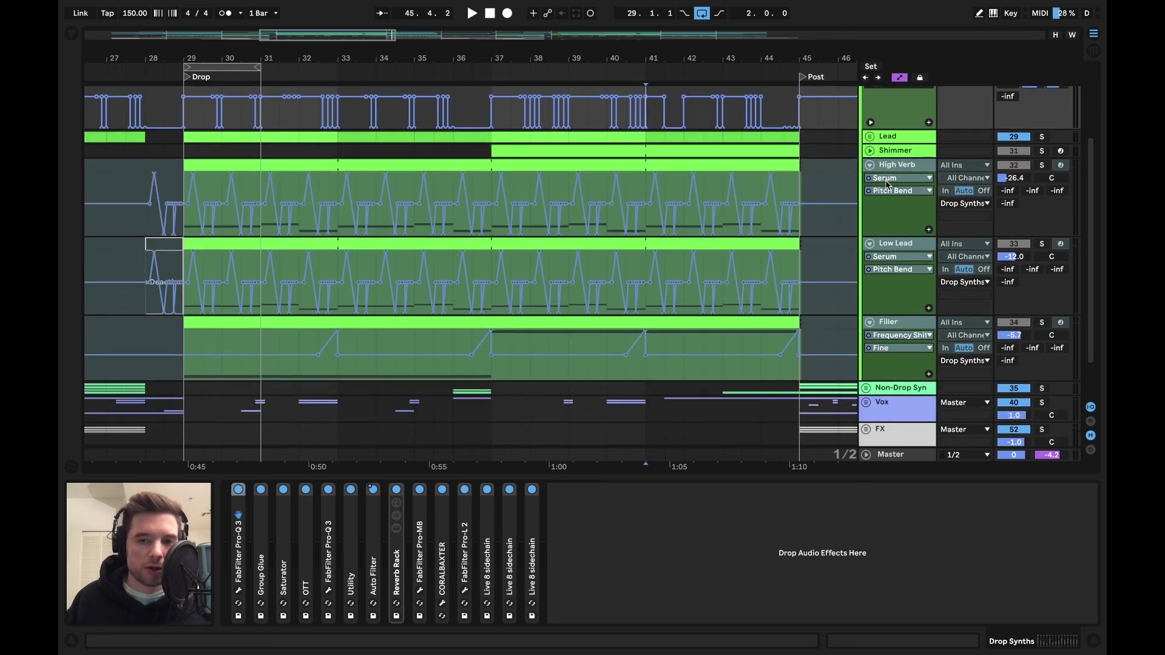
Step: Solo the High Verb track, play it from the start of Drop, and switch off the arrangement loop
{"action": "left_click", "coordinate": [901, 170]}
{"action": "left_click", "coordinate": [1042, 165]}
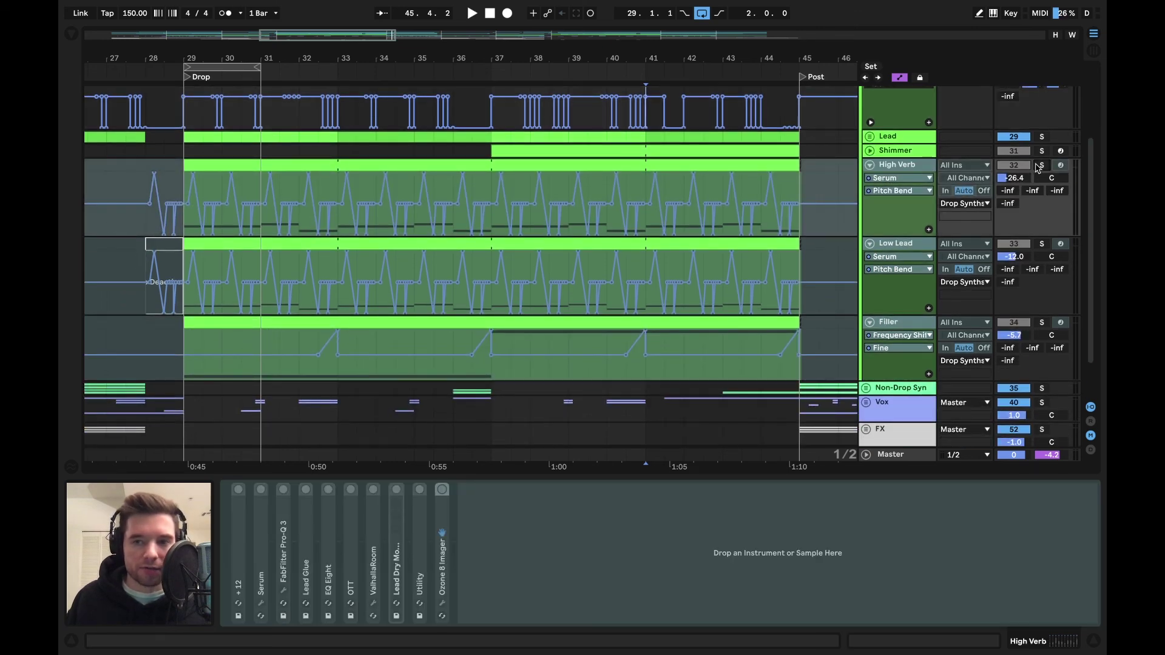
{"action": "left_click", "coordinate": [260, 167]}
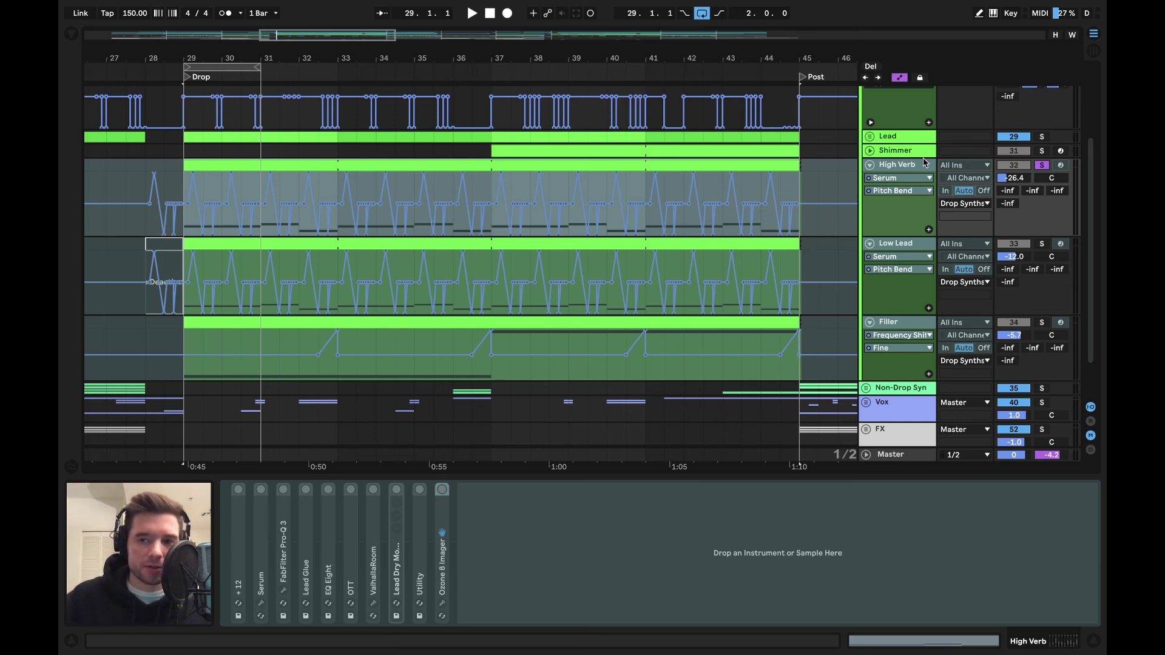
{"action": "key", "text": "space"}
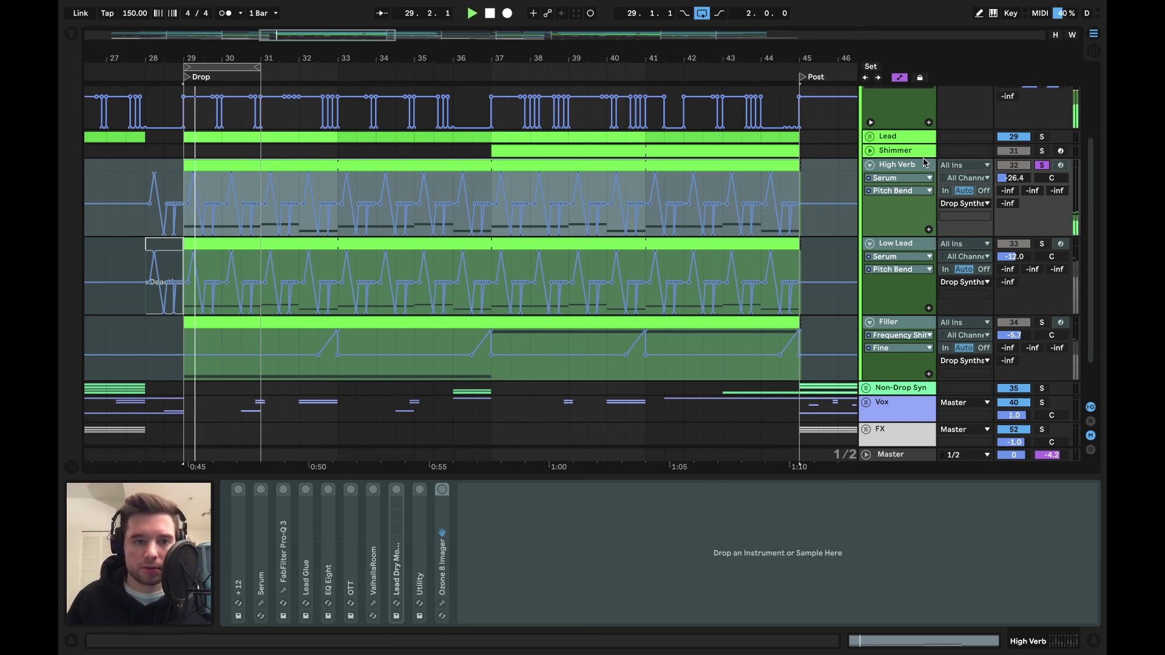
{"action": "left_click", "coordinate": [703, 20]}
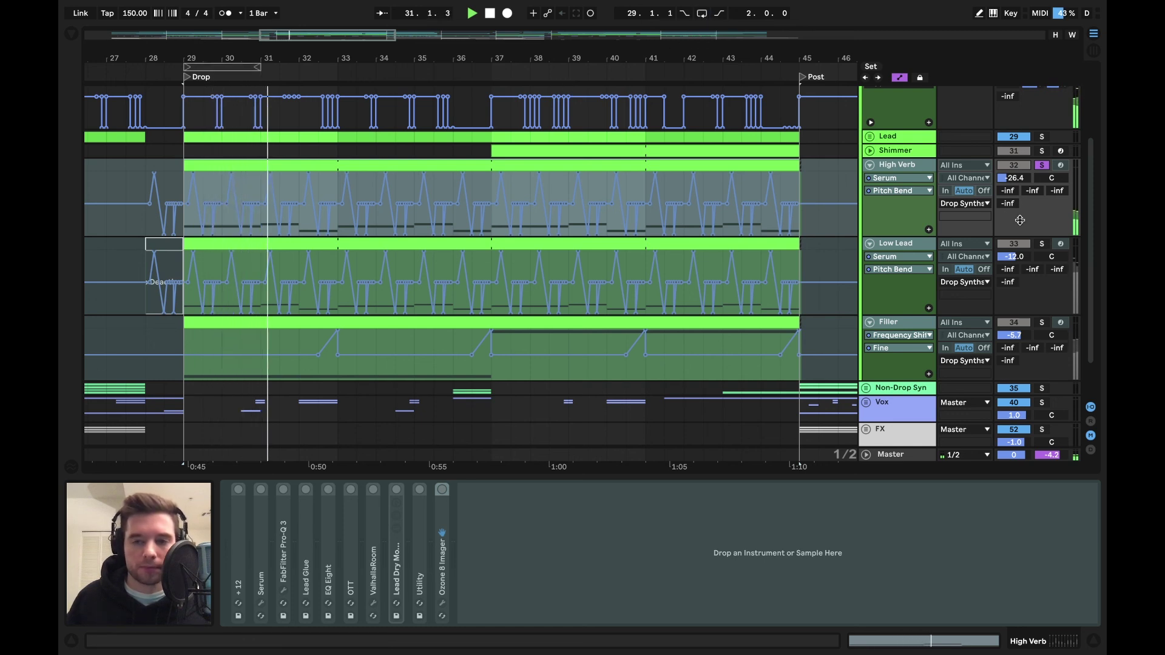
Step: Solo the Low Lead track and play it from the start of Drop
{"action": "left_click", "coordinate": [1043, 245]}
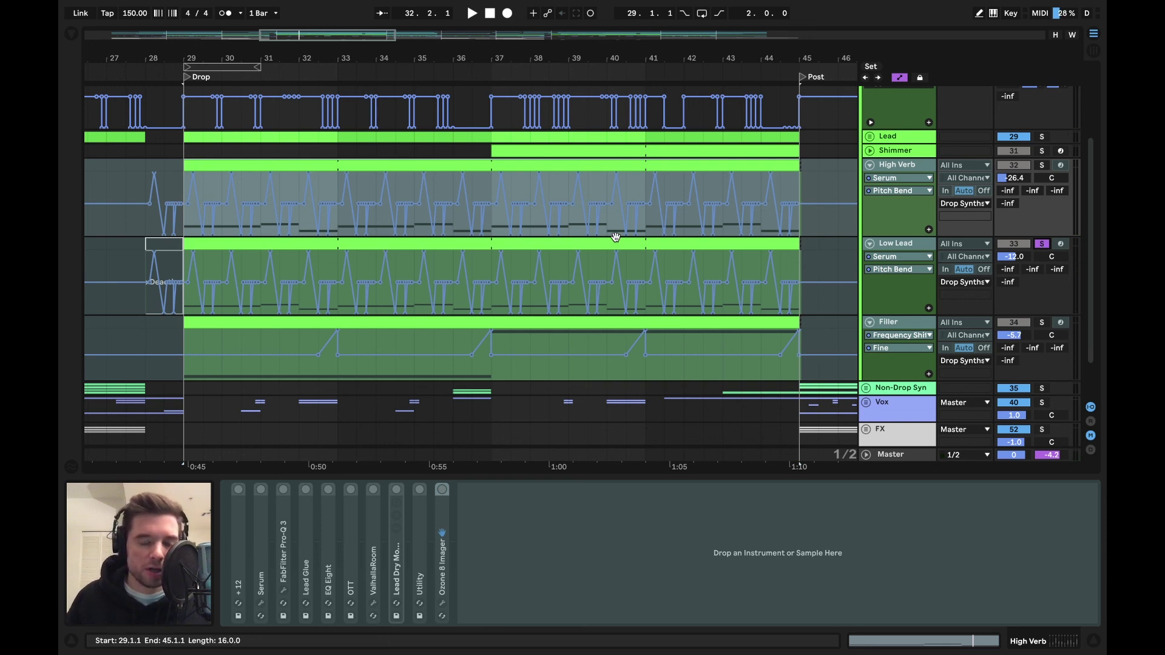
{"action": "key", "text": "space"}
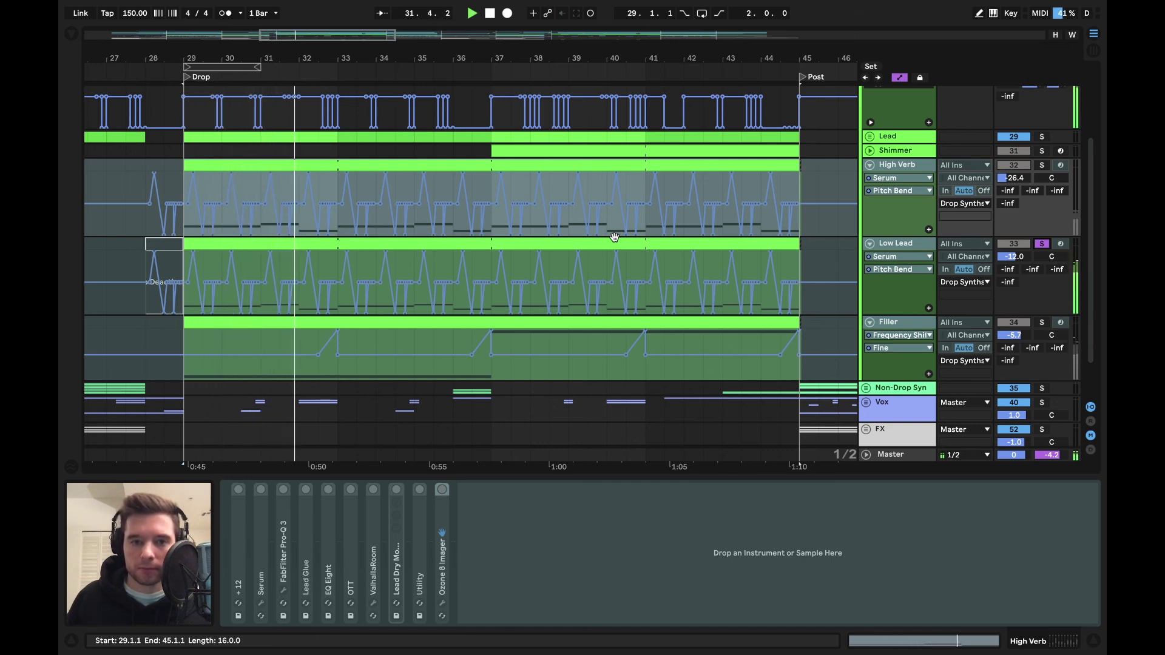
{"action": "scroll", "coordinate": [615, 239], "scroll_direction": "up", "scroll_amount": 3}
{"action": "scroll", "coordinate": [615, 241], "scroll_direction": "down", "scroll_amount": 1}
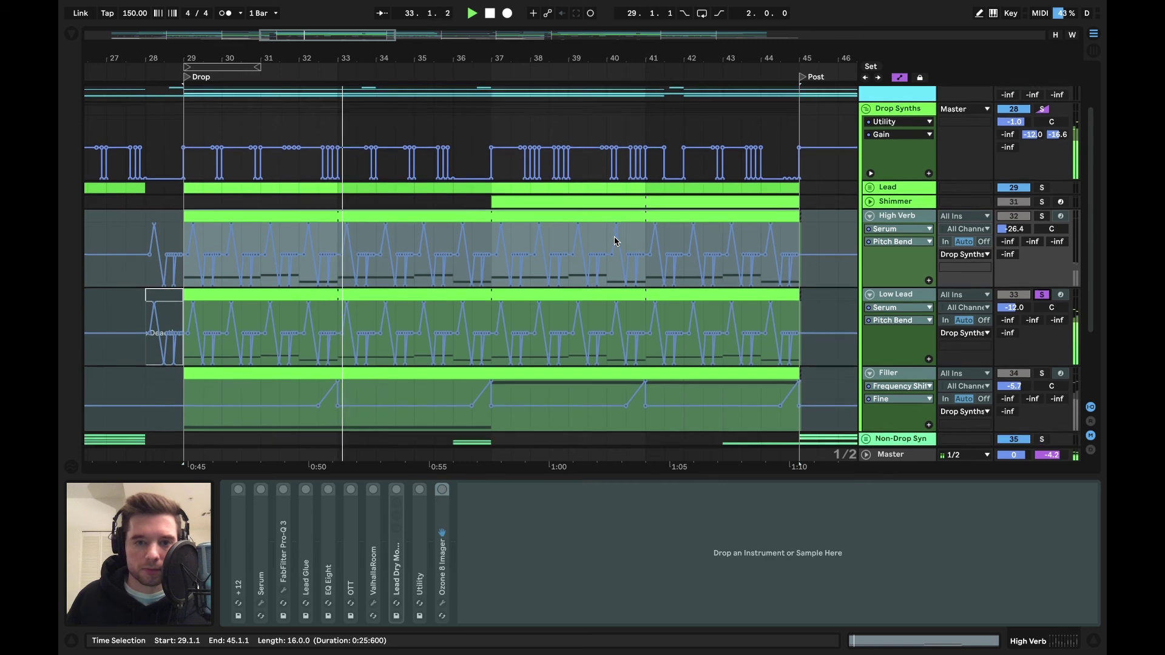
Step: Solo the Filler track and play it from the start of Drop through its first Frequency Shifter Fine rise
{"action": "left_click", "coordinate": [1042, 365]}
{"action": "key", "text": "space"}
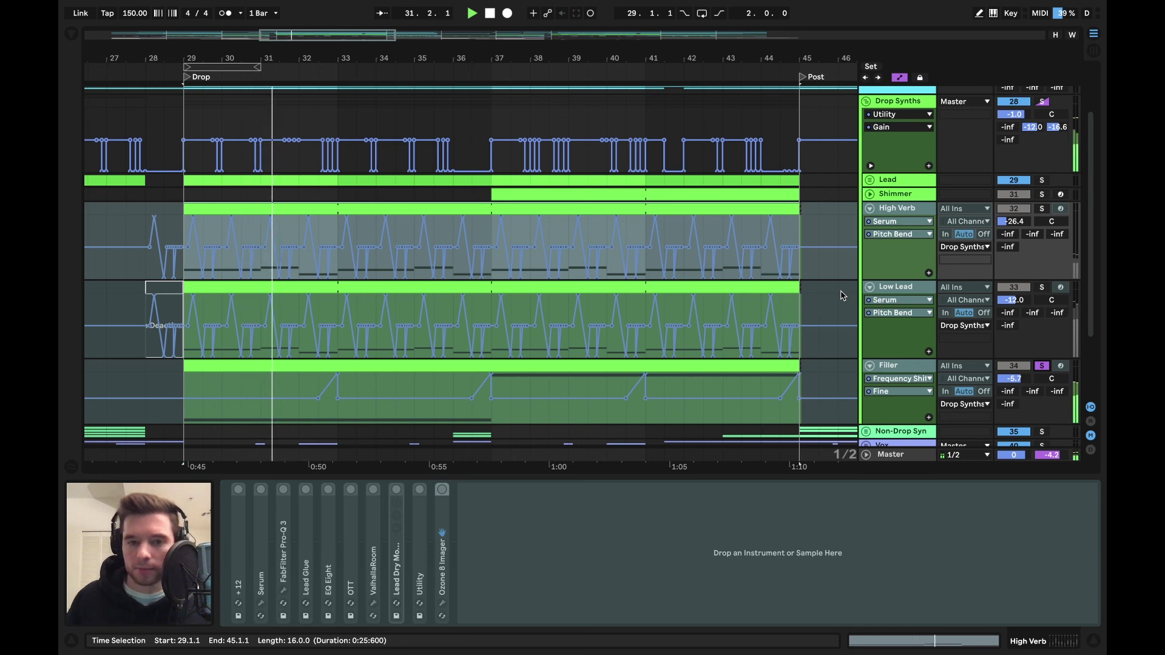
{"action": "scroll", "coordinate": [841, 295], "scroll_direction": "down", "scroll_amount": 2}
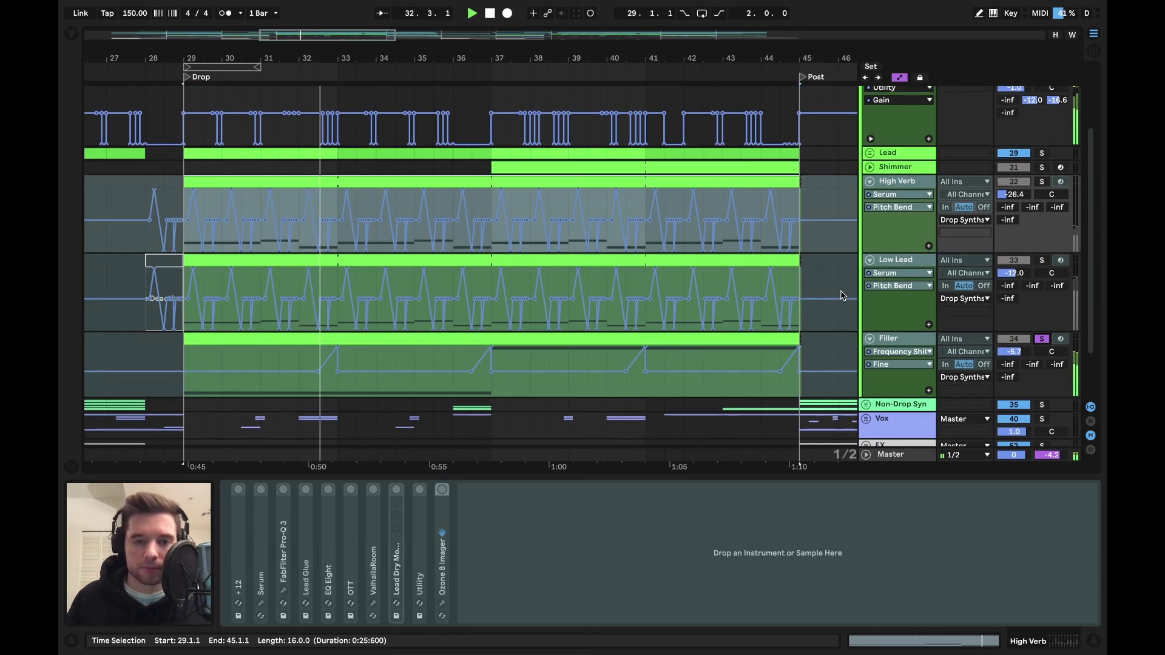
{"action": "scroll", "coordinate": [842, 295], "scroll_direction": "up", "scroll_amount": 1}
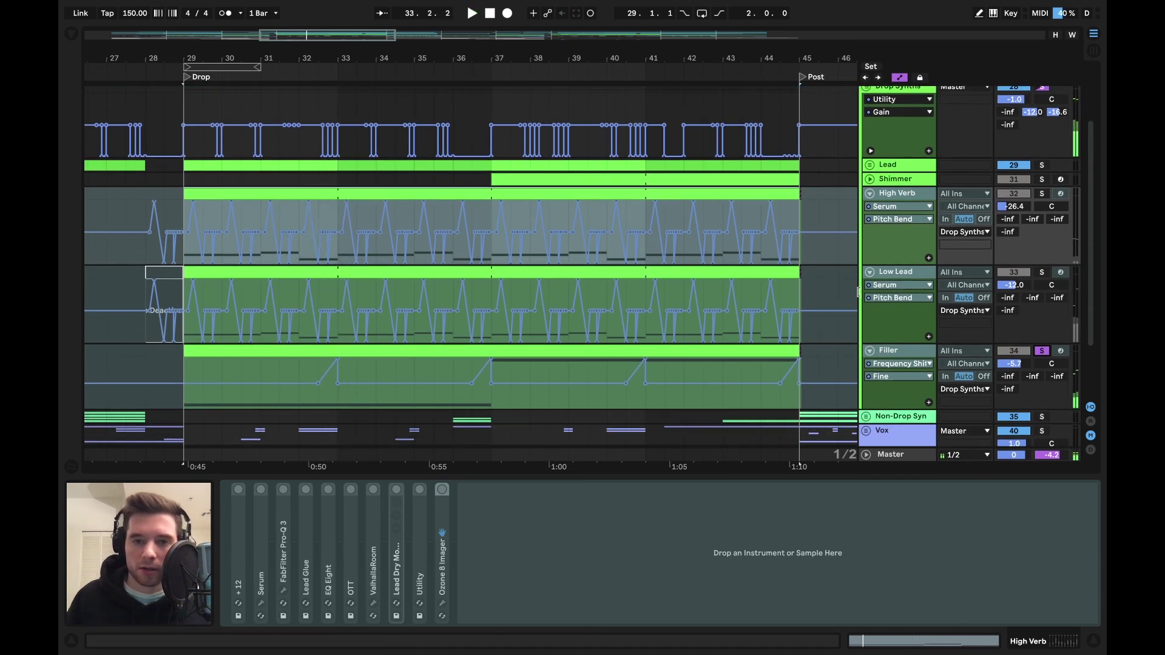
Step: Unsolo the Filler track and play the full mix from the start of Drop
{"action": "left_click", "coordinate": [1050, 353]}
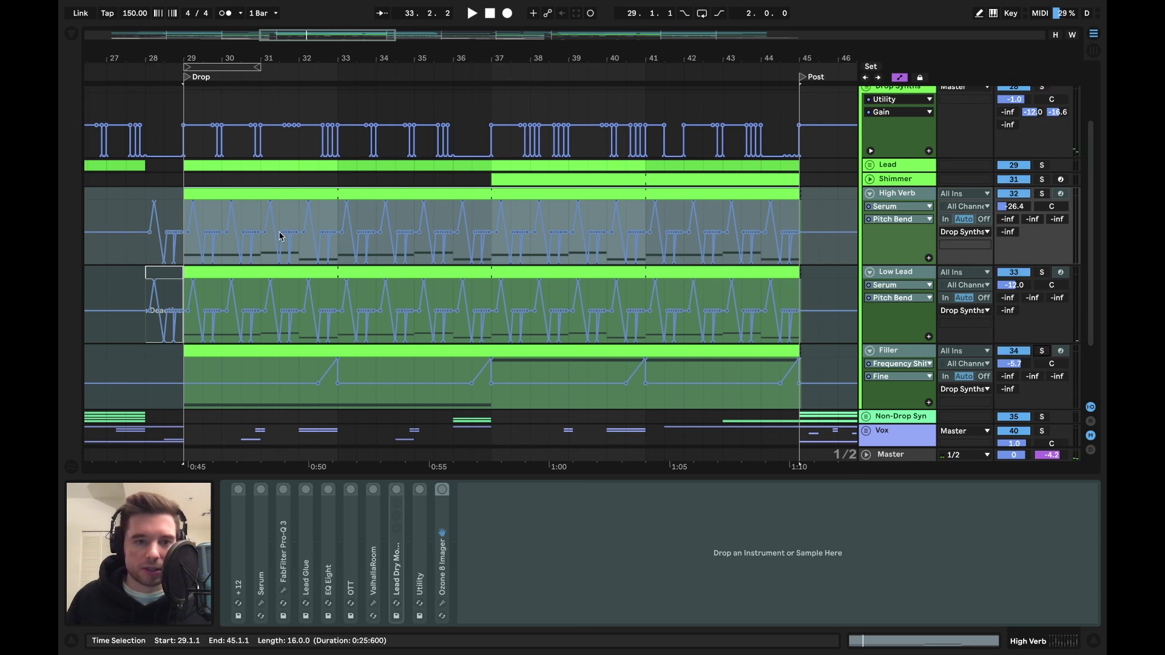
{"action": "key", "text": "space"}
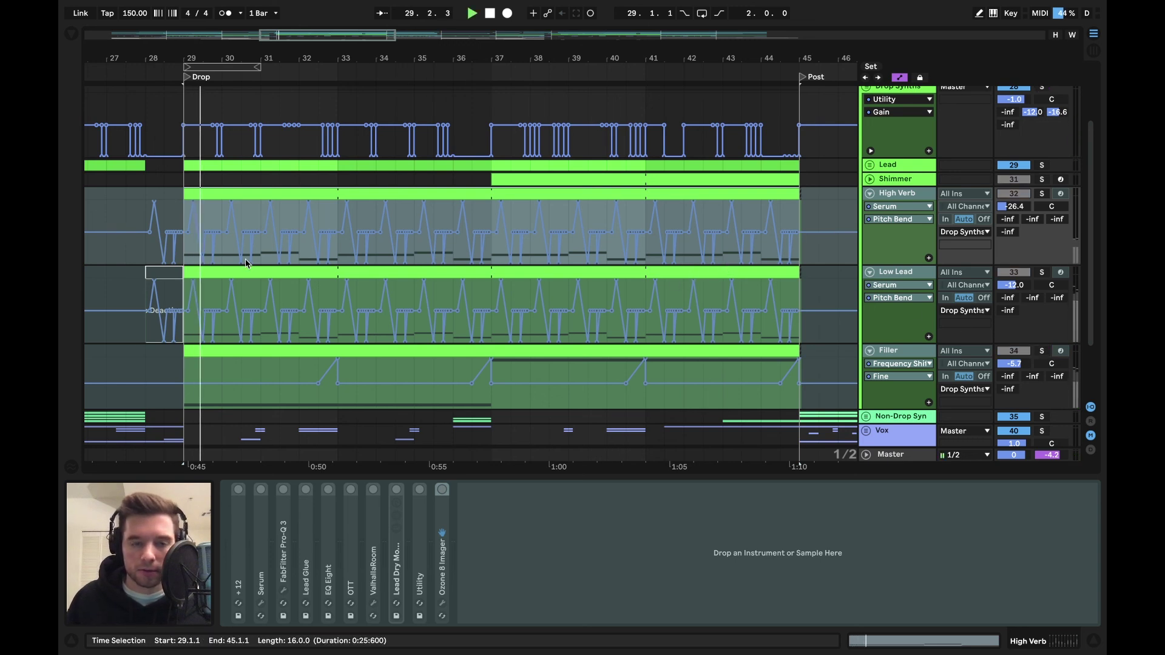